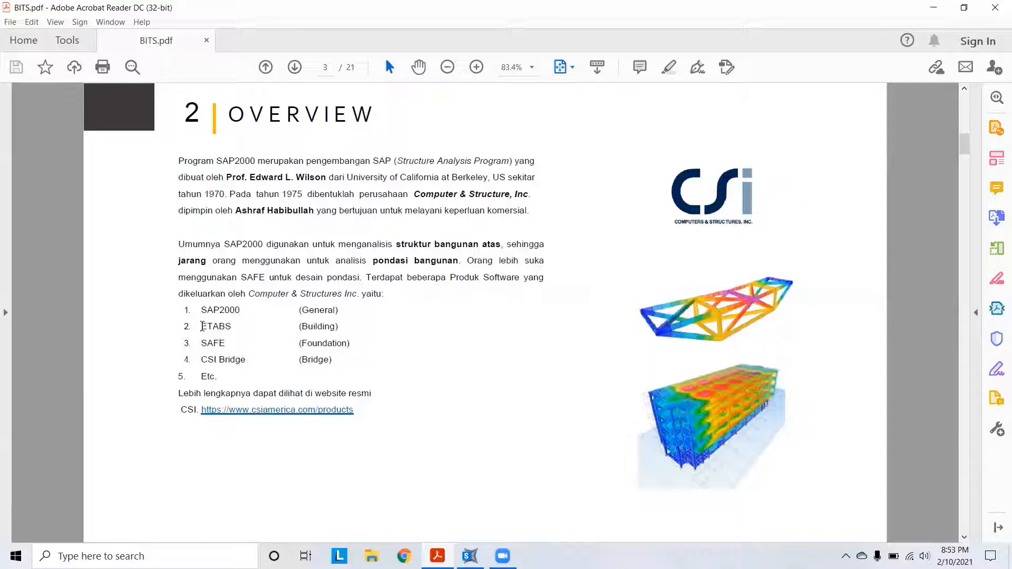
Review the SAP2000 overview in BITS.pdf, from the CSI product list through the system requirements to the background workspace page.
drag(202, 324, 217, 361)
click(291, 330)
click(293, 343)
click(243, 362)
drag(300, 359, 333, 360)
click(296, 348)
click(231, 326)
drag(202, 310, 341, 311)
click(346, 318)
scroll(530, 308, down, 2)
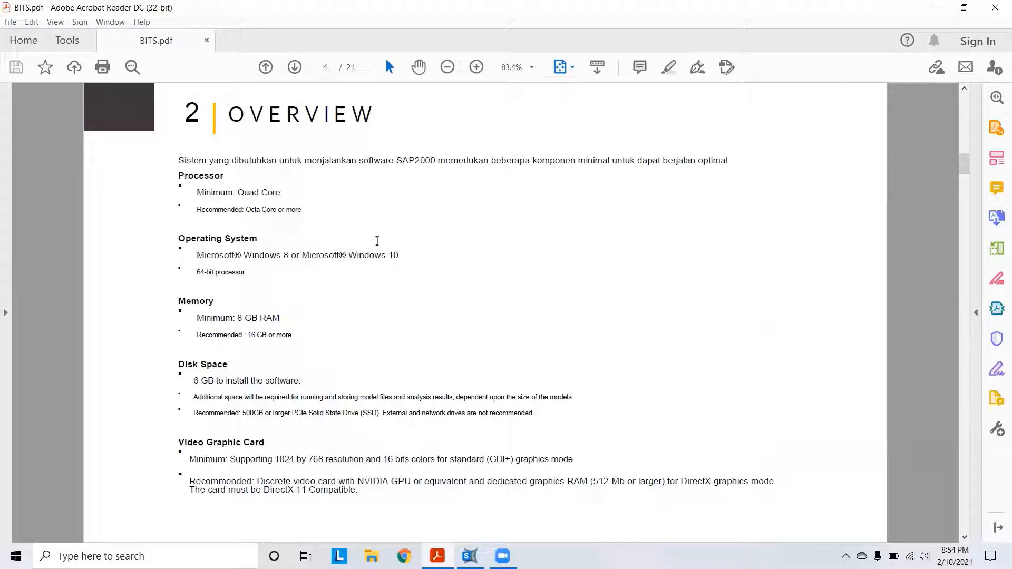
scroll(443, 252, down, 3)
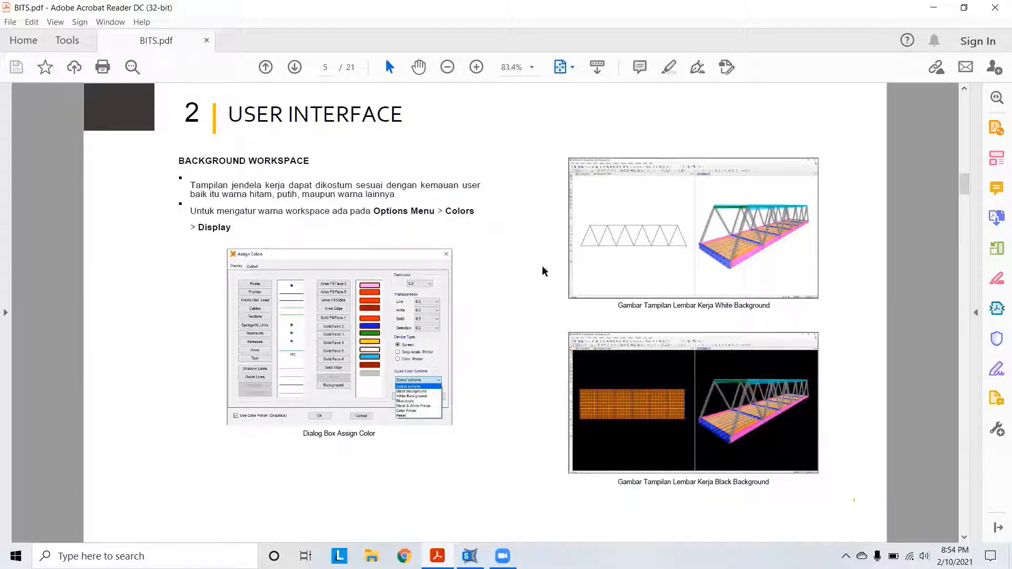
Switch to SAP2000 and look over the two empty 3-D View windows of the untitled model.
click(473, 551)
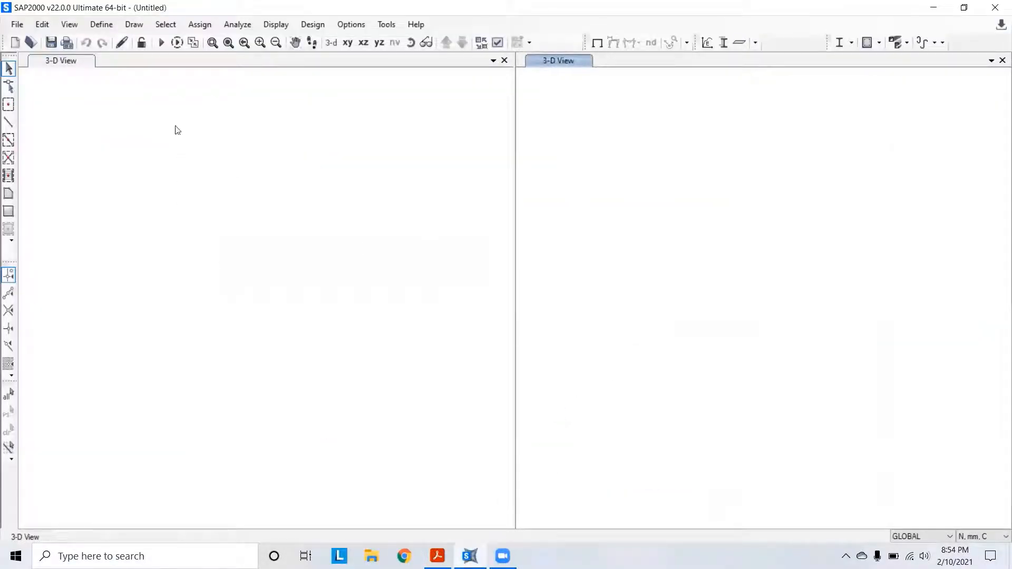
click(176, 129)
click(621, 142)
click(294, 127)
click(617, 129)
click(311, 142)
click(531, 146)
click(365, 153)
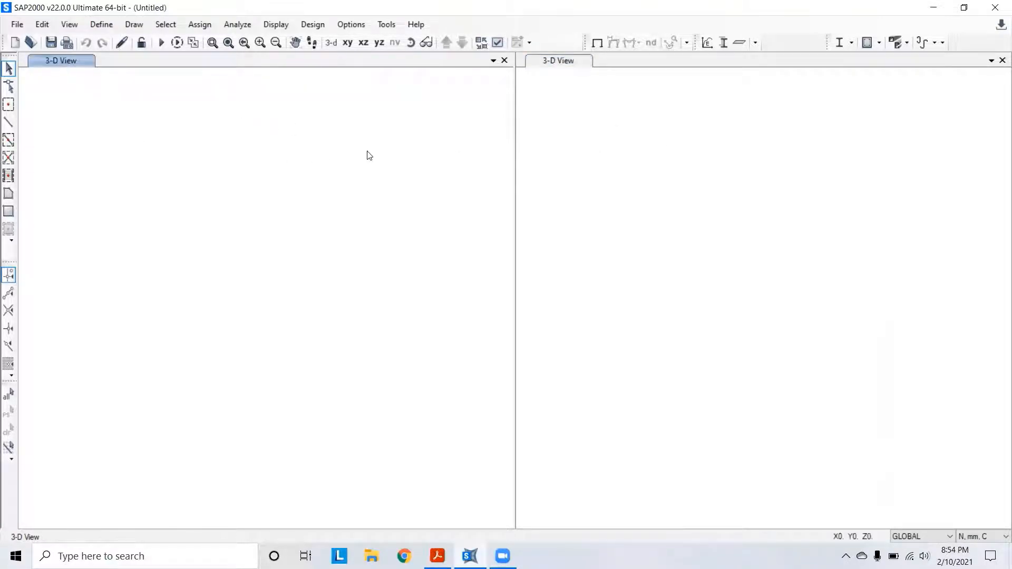
click(673, 149)
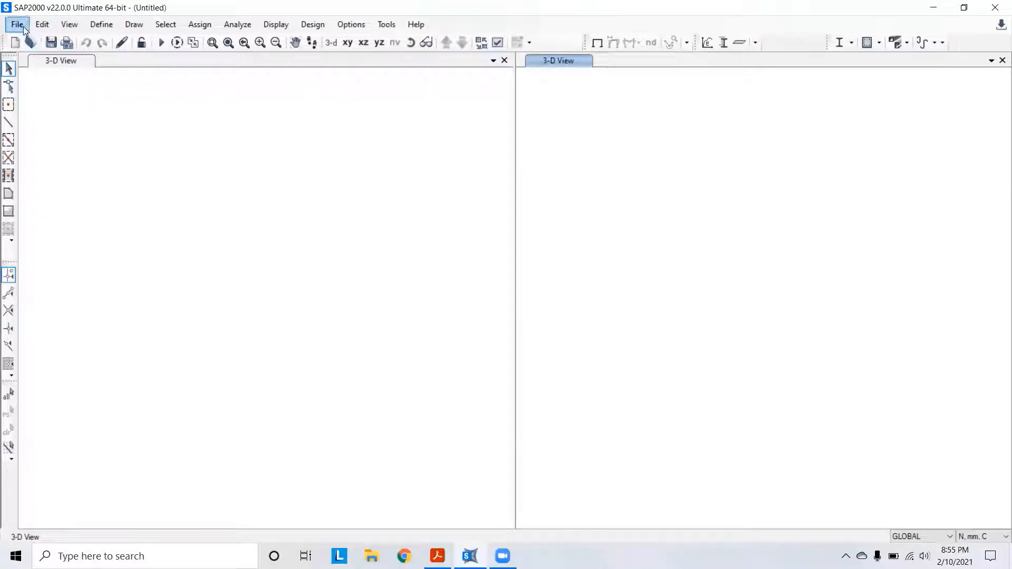
click(40, 22)
click(399, 183)
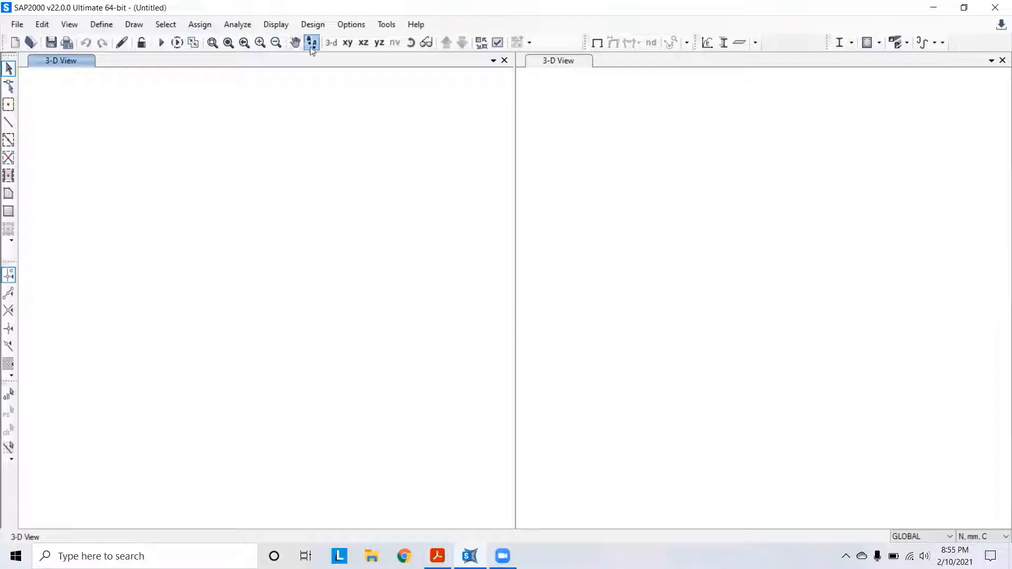
click(622, 189)
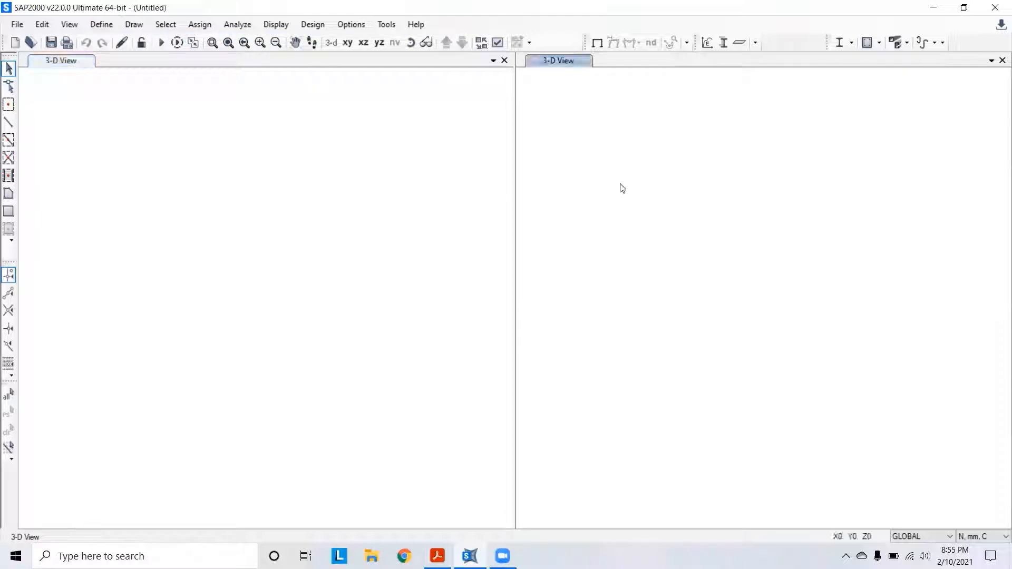
click(326, 180)
click(628, 179)
click(298, 180)
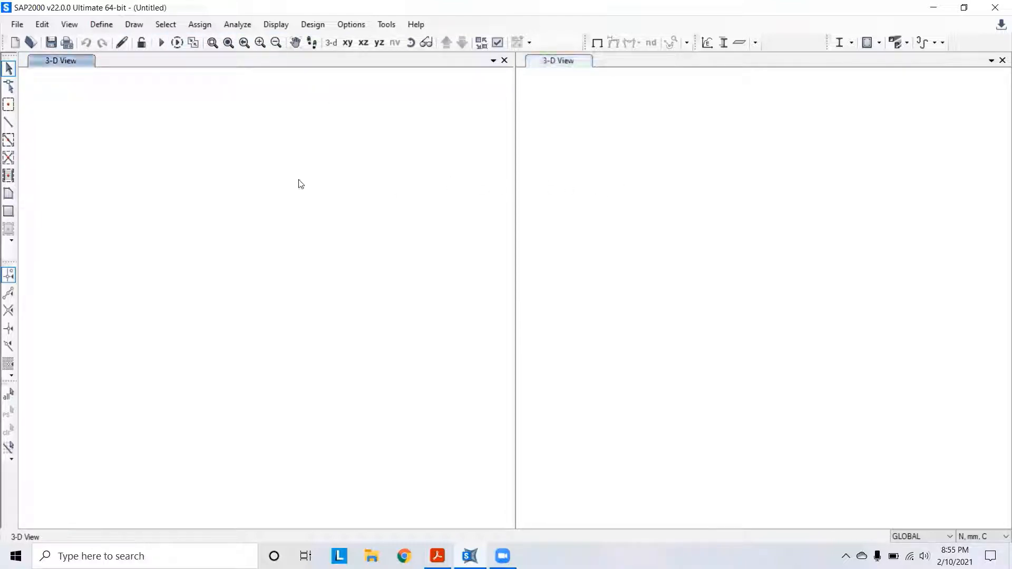
click(622, 180)
click(243, 183)
click(603, 183)
click(287, 188)
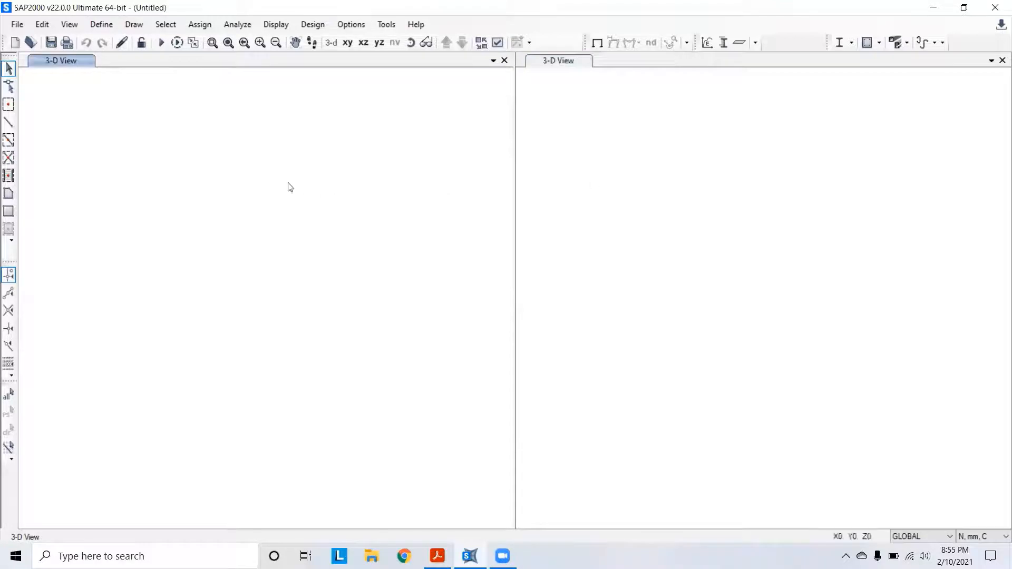
click(572, 187)
click(299, 186)
Preview the Black Background and White Background quick color schemes in the display color settings, and leave without applying either.
click(349, 24)
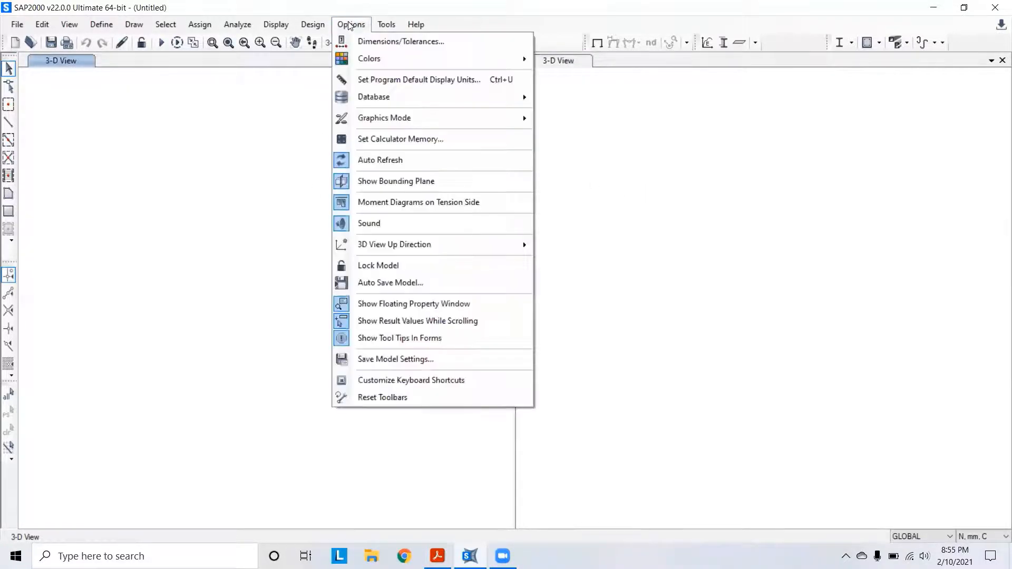
mouse_move(506, 59)
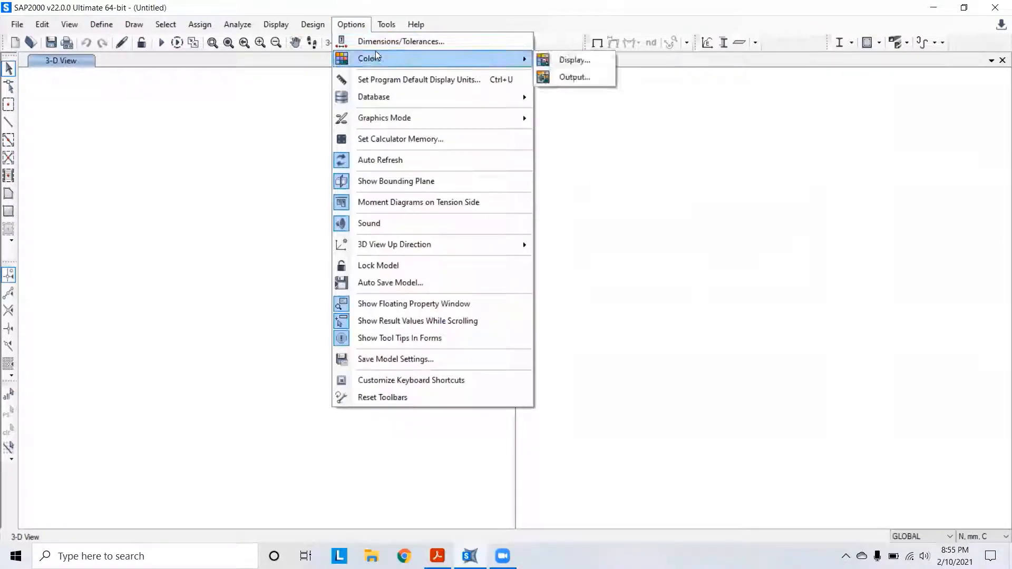
click(574, 61)
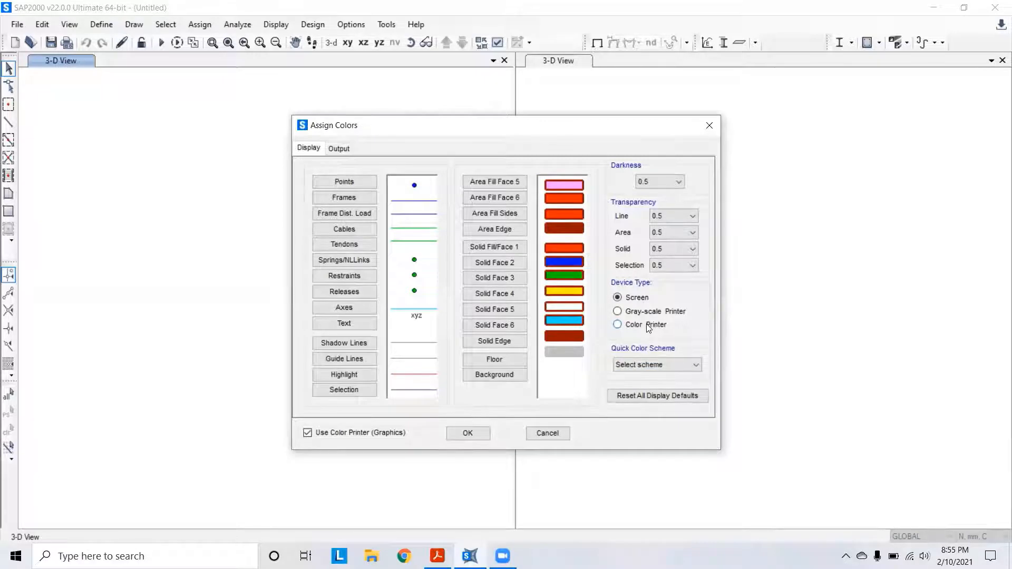
click(668, 369)
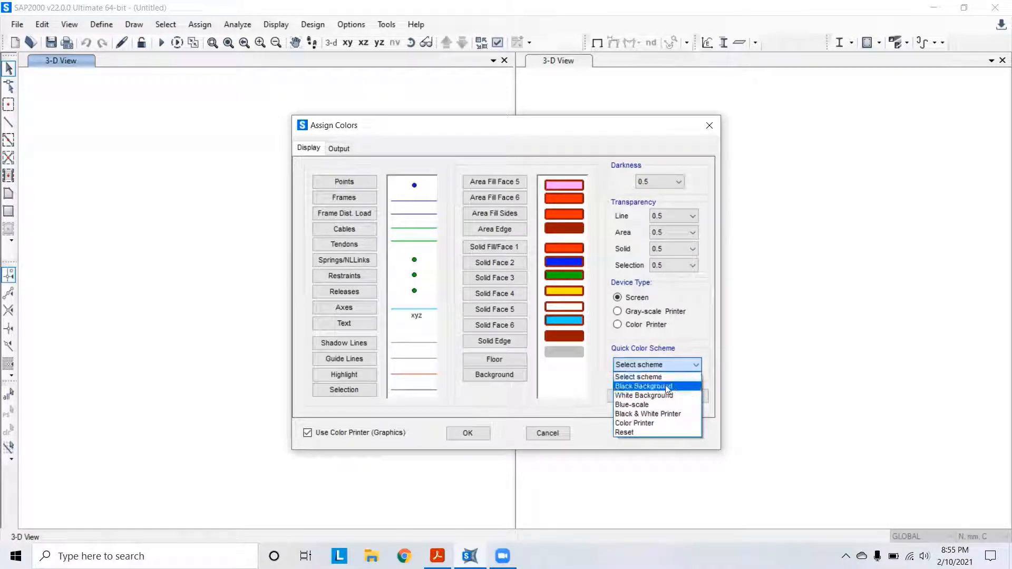
click(663, 386)
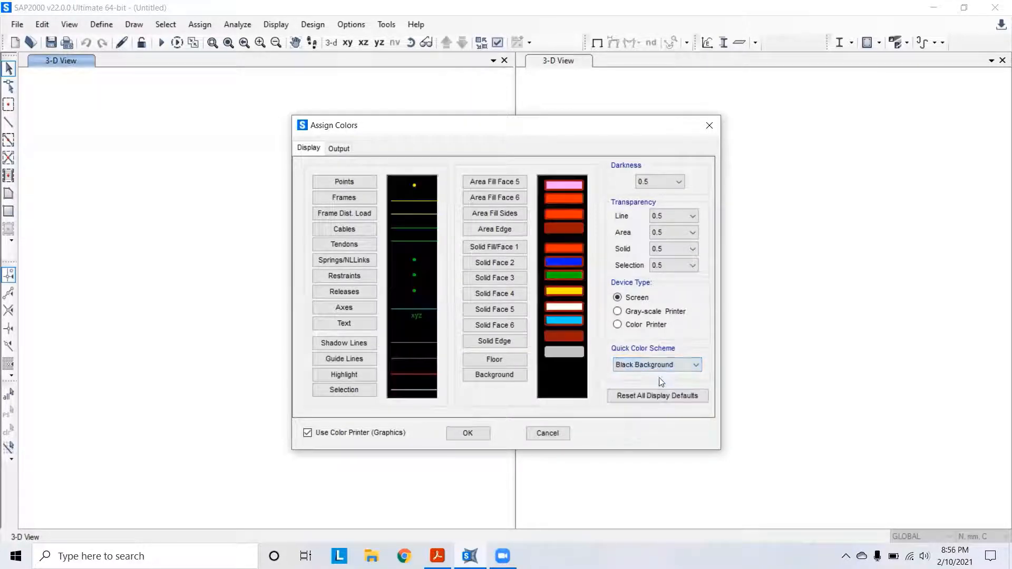
click(653, 367)
click(654, 396)
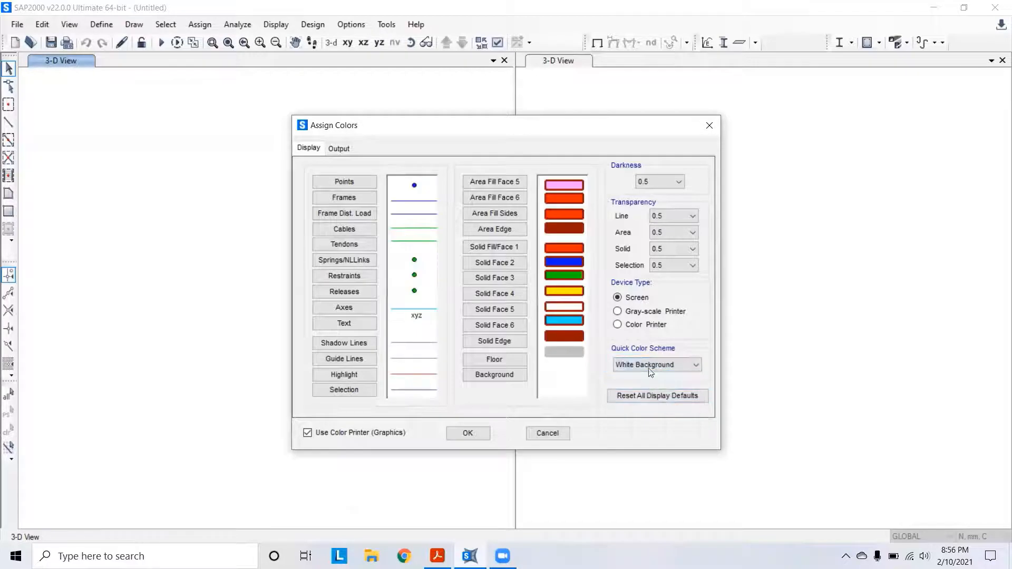
click(654, 368)
click(654, 366)
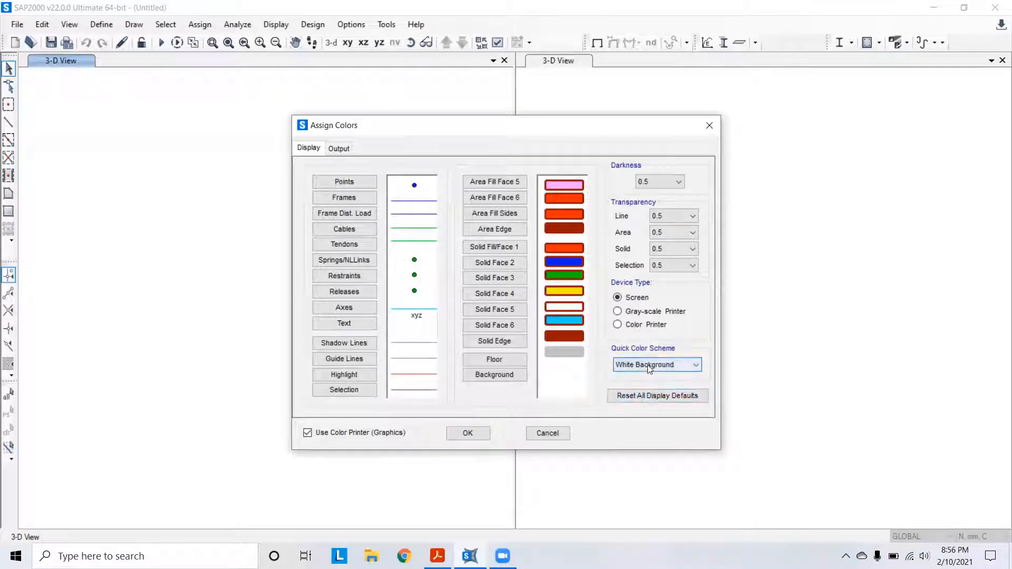
click(710, 125)
click(648, 199)
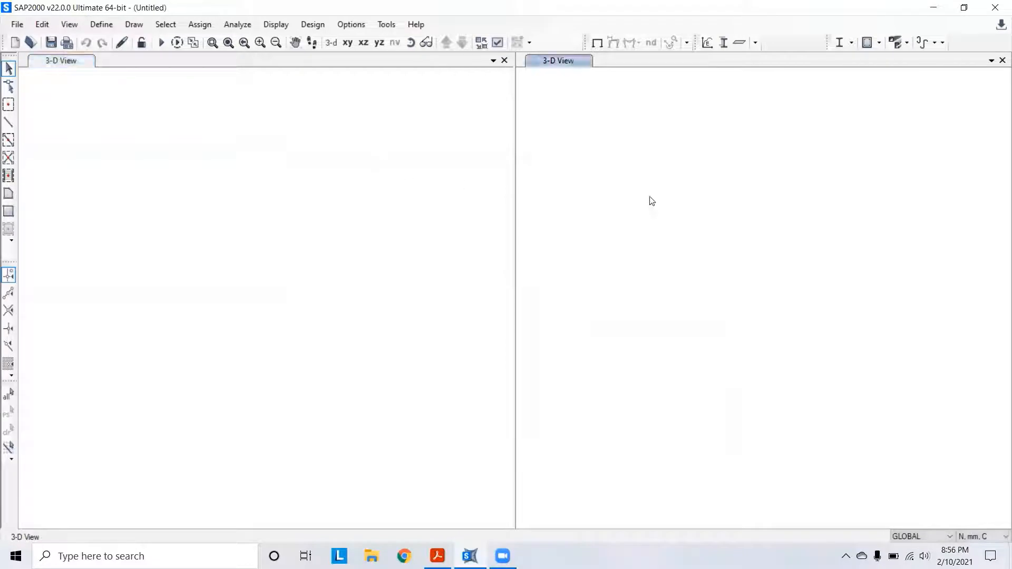
click(269, 179)
click(672, 179)
click(306, 179)
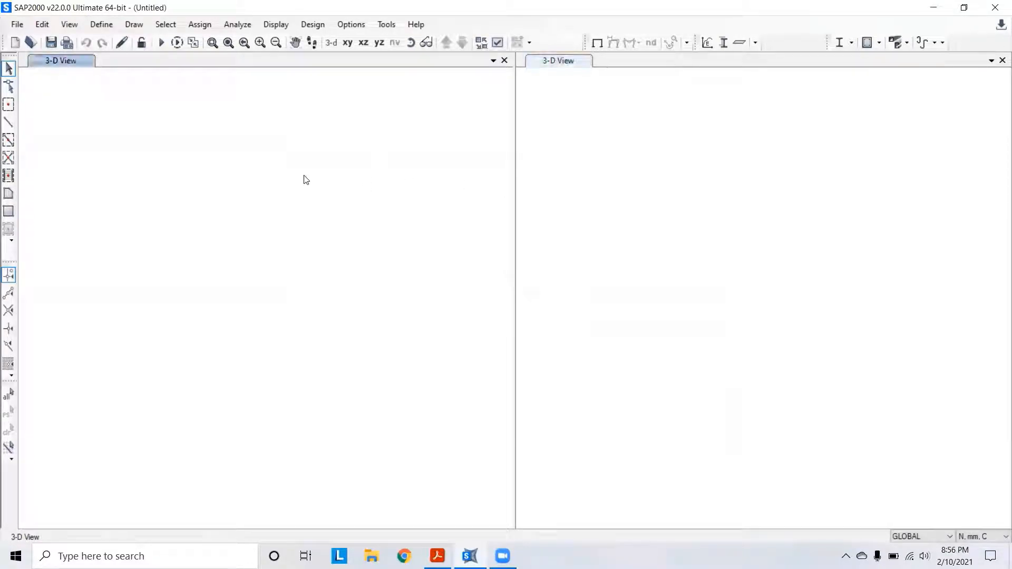
click(771, 183)
click(214, 154)
click(625, 178)
click(318, 166)
click(679, 141)
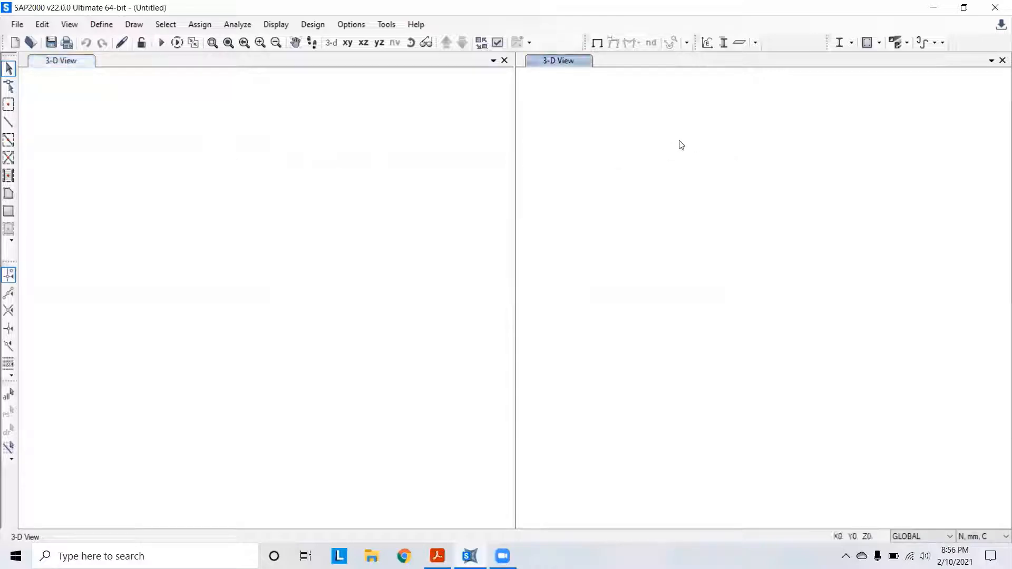
click(317, 174)
click(676, 163)
click(330, 181)
click(624, 179)
Add a new view window to the left 3-D View pane and split that pane into two stacked views.
click(493, 61)
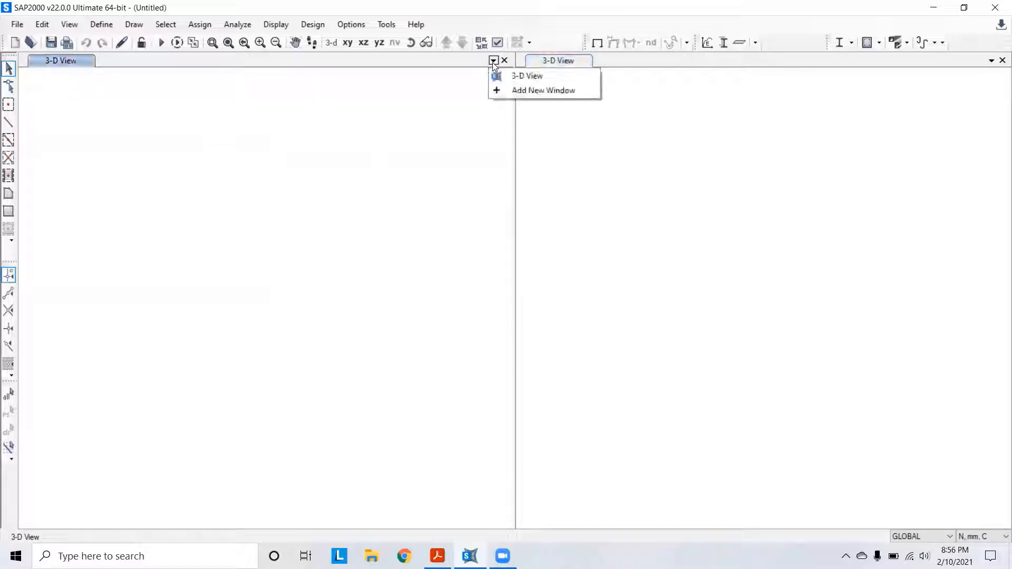
click(518, 90)
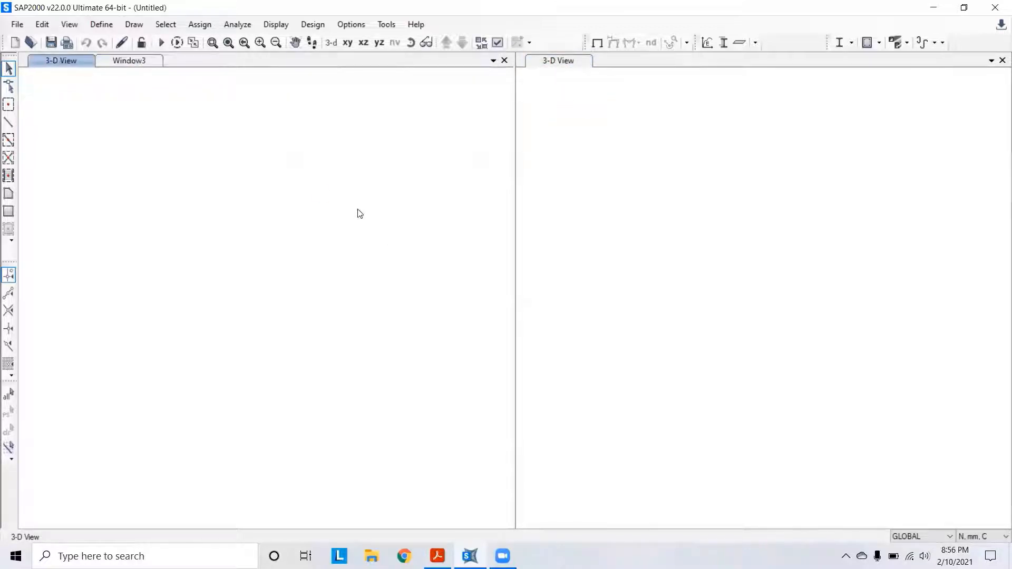
click(127, 61)
click(61, 62)
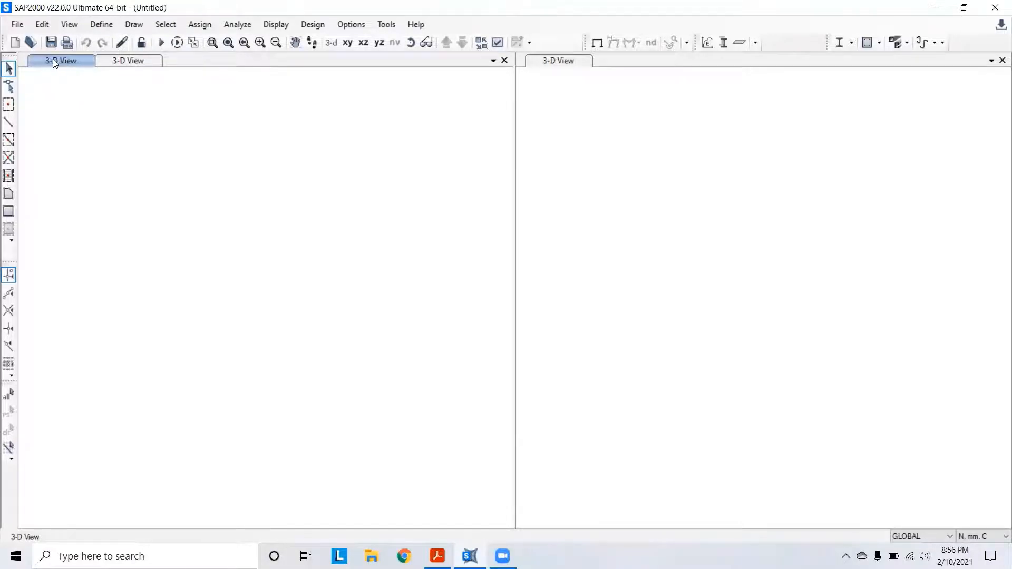
drag(53, 59, 268, 318)
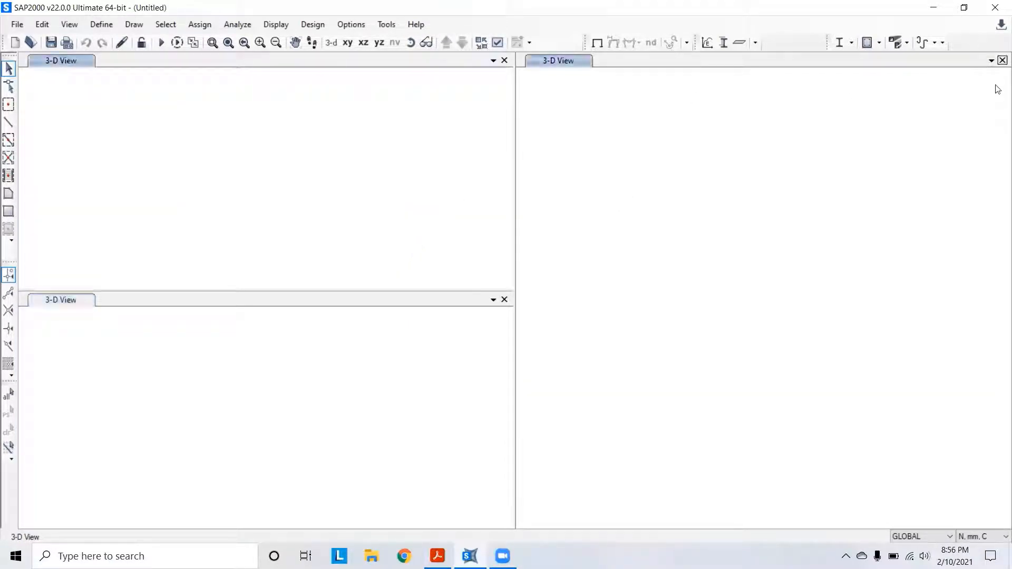
Add a new view window to the right 3-D View pane and dock it so that pane is stacked too.
click(991, 60)
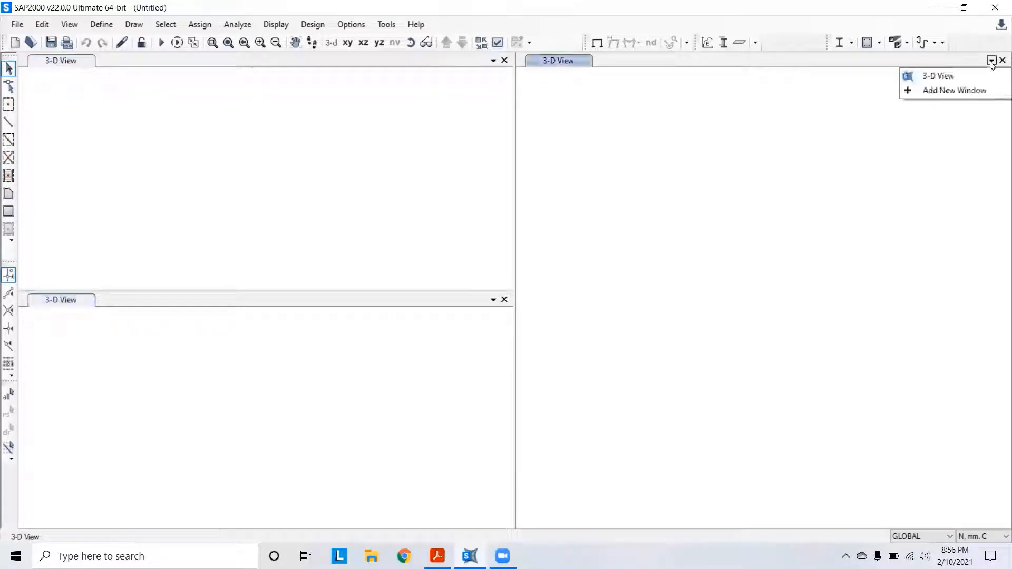
click(944, 93)
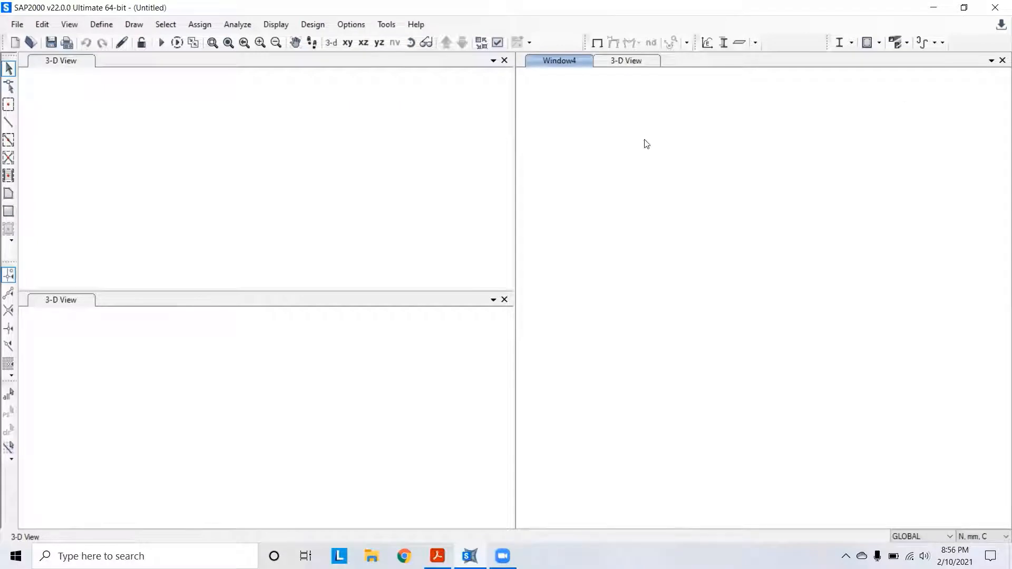
click(617, 62)
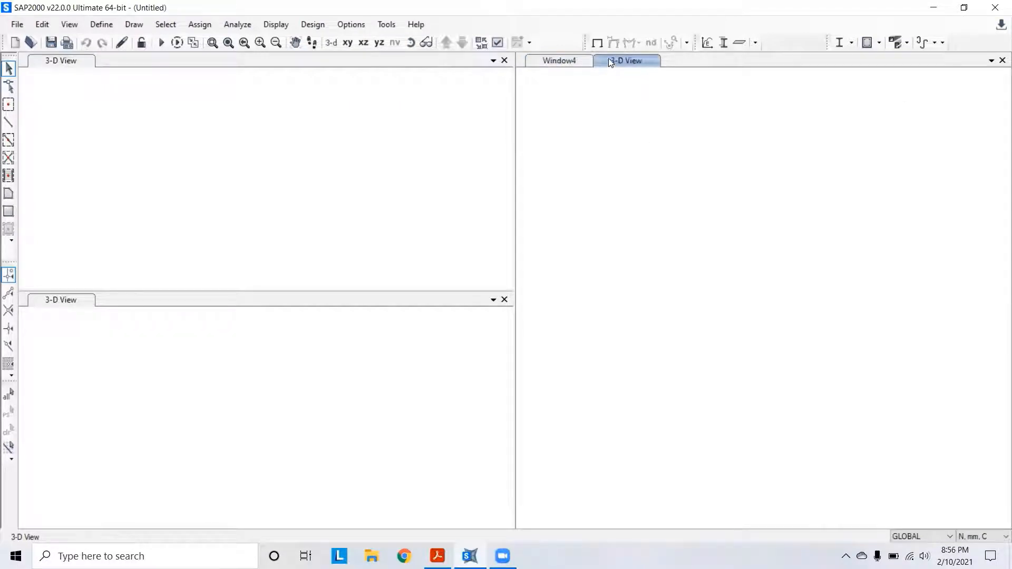
drag(608, 58, 763, 263)
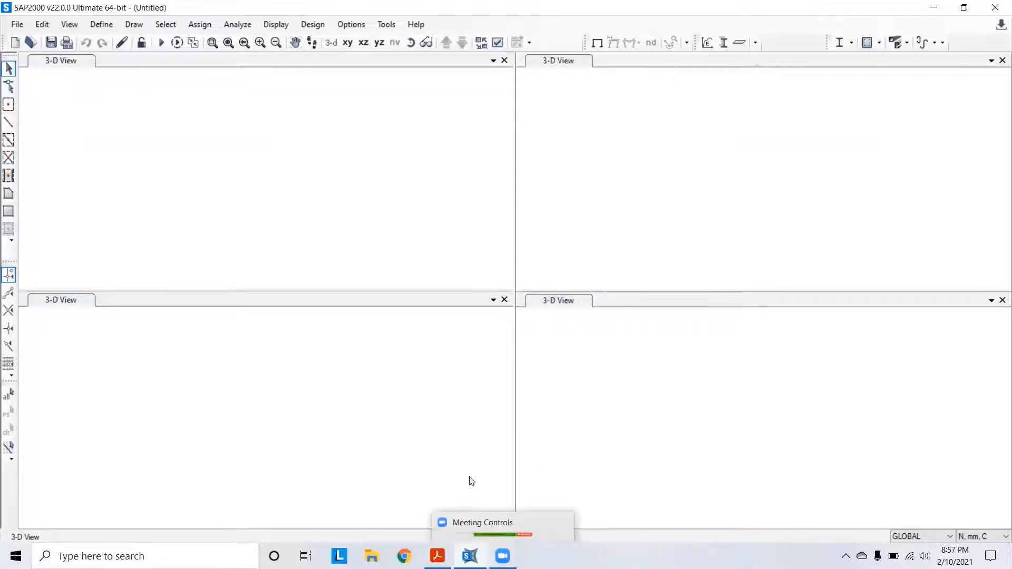
Switch to BITS.pdf and read the user interface page about setting units.
click(438, 556)
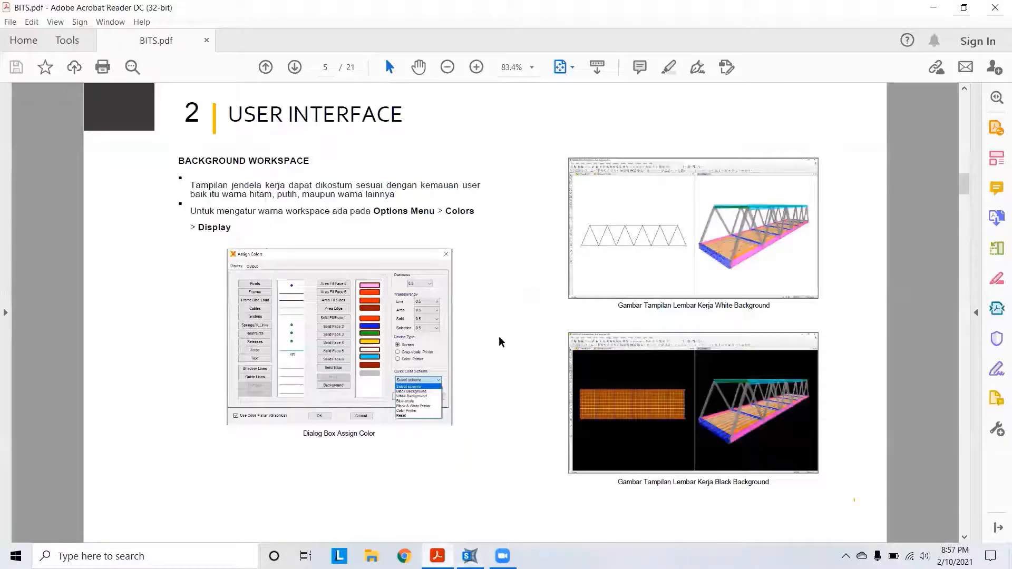
scroll(505, 314, down, 2)
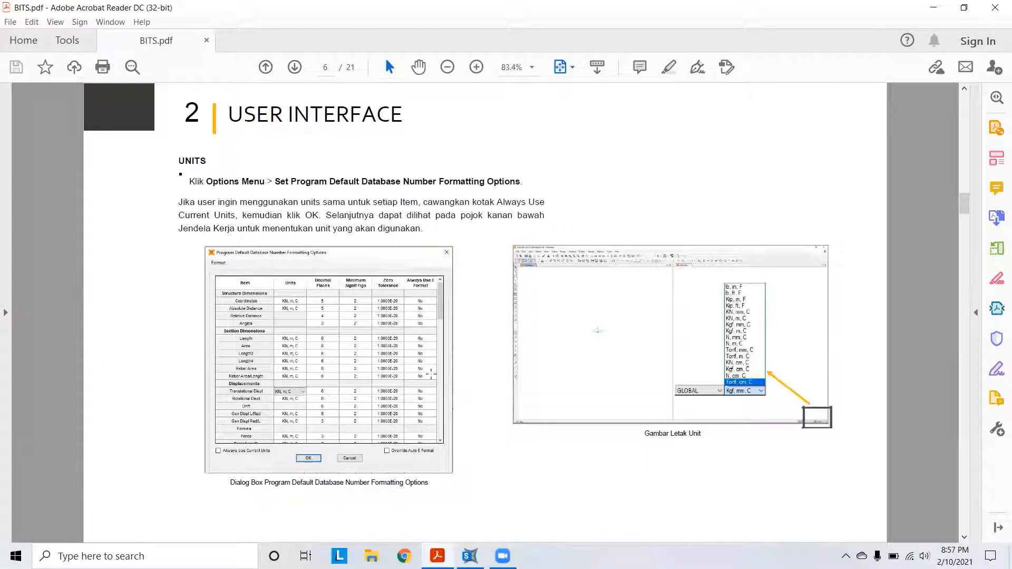
mouse_move(439, 548)
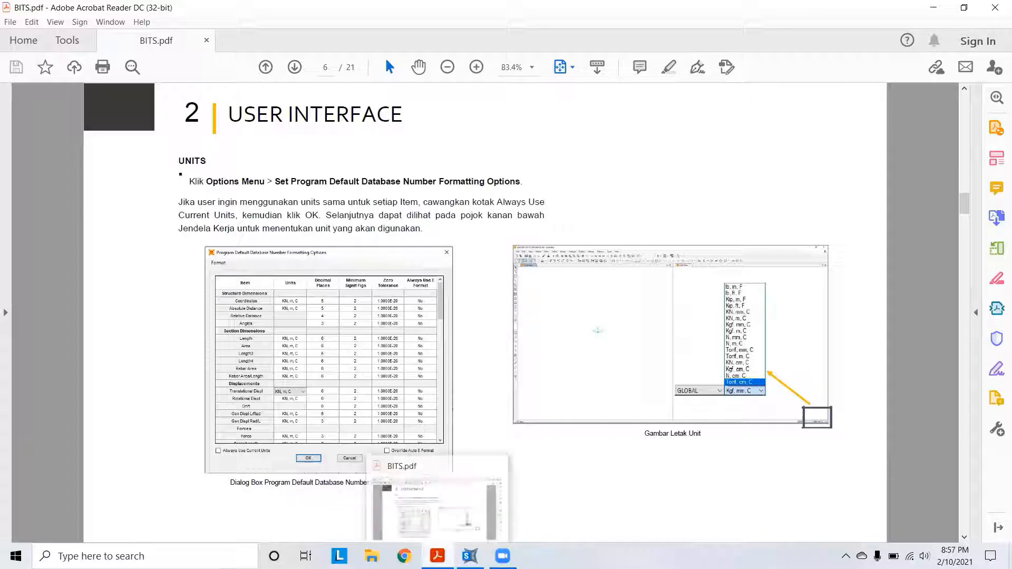
Switch back to SAP2000 and close the two extra 3-D View windows, leaving one pane on each side.
click(470, 556)
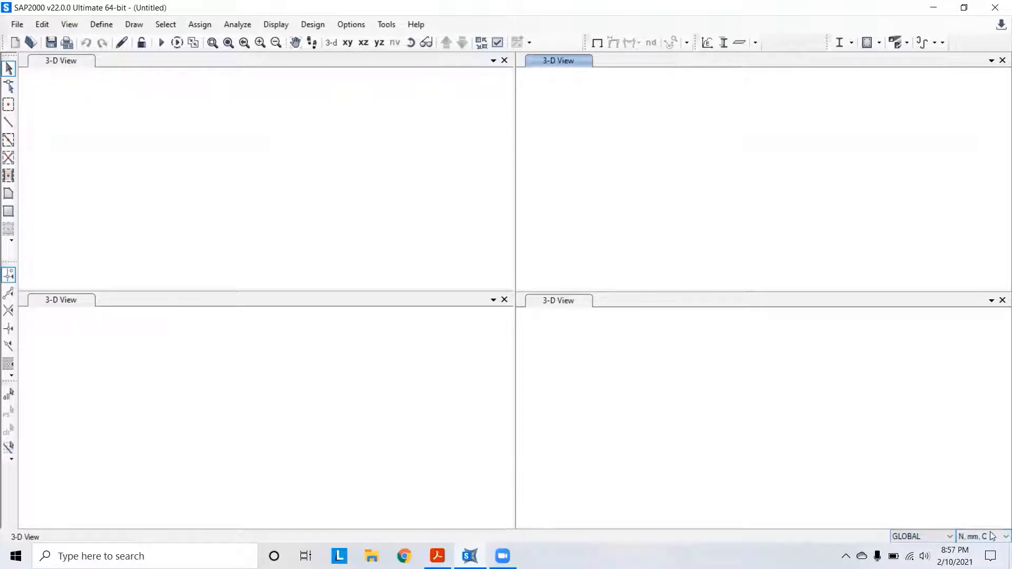
click(504, 300)
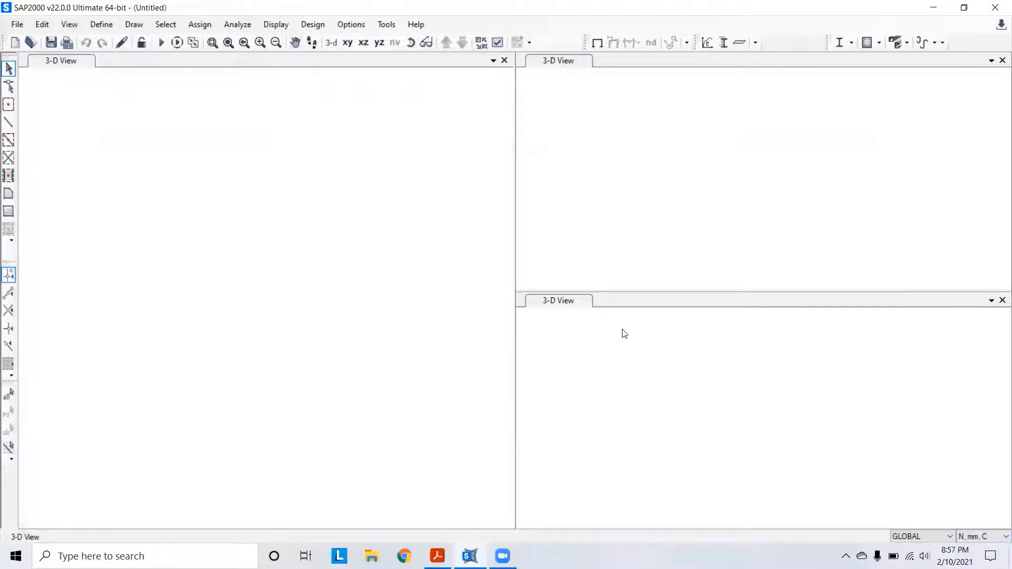
click(1002, 60)
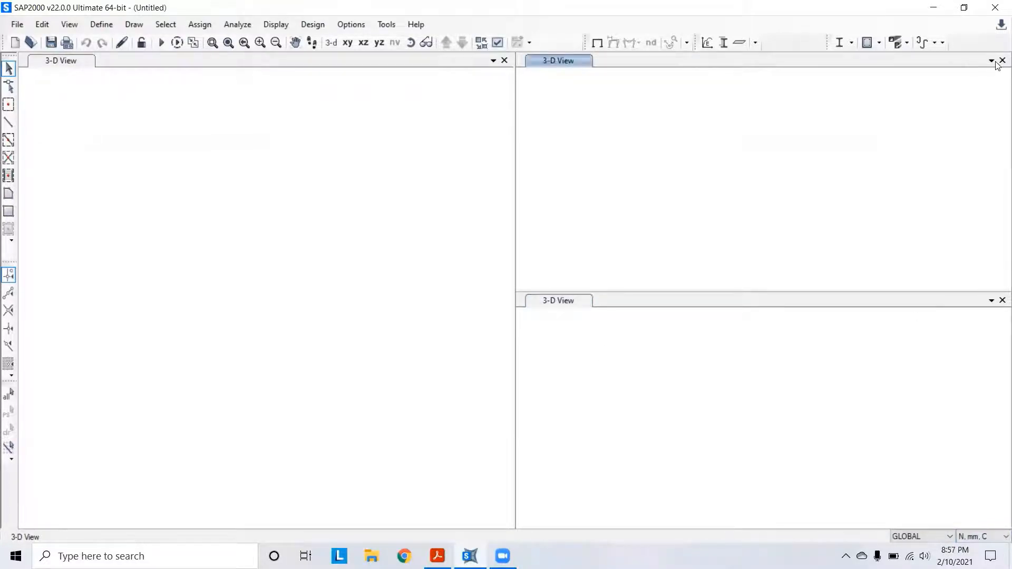
click(1002, 60)
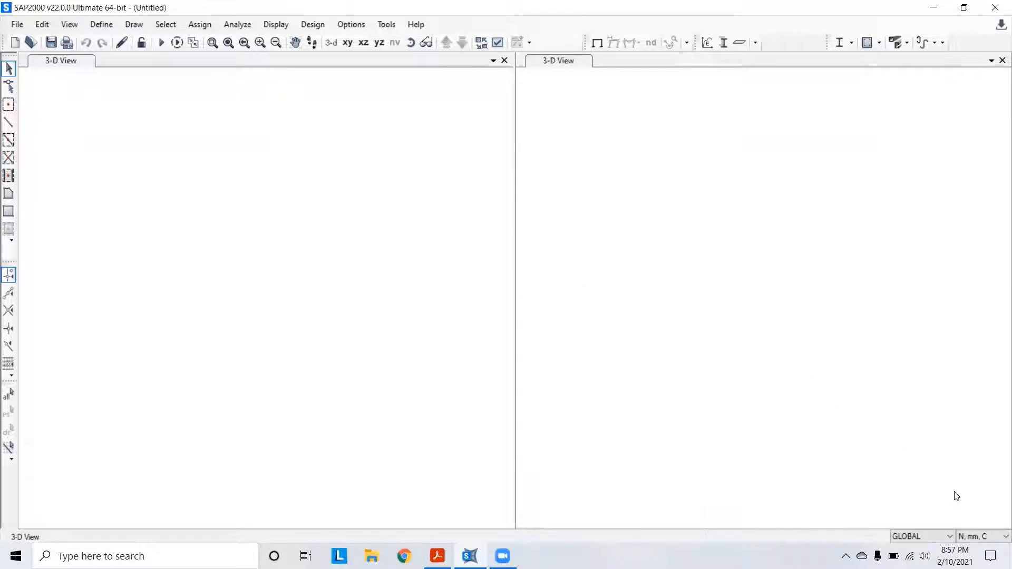
Look through the available unit systems and choose N, mm, C as the current units.
click(989, 535)
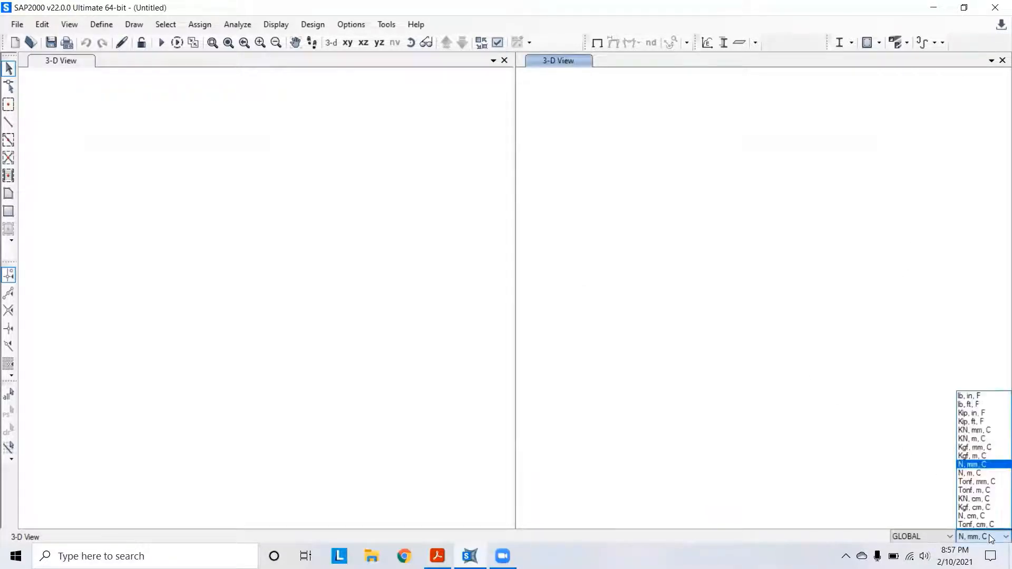
click(989, 536)
click(989, 537)
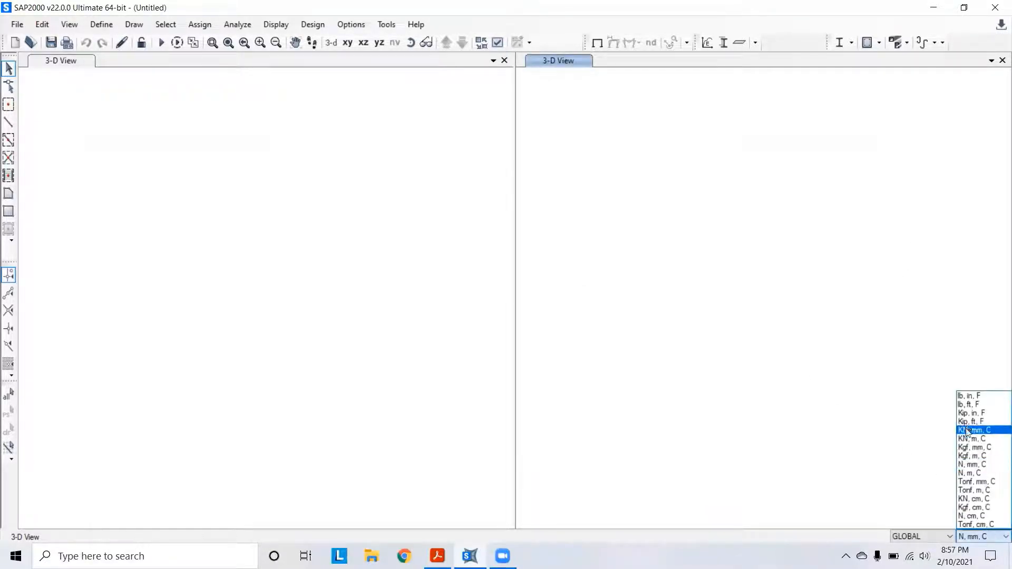
click(974, 466)
Review the units and decimal places in the program default database number formatting options, and close them without editing anything.
click(351, 24)
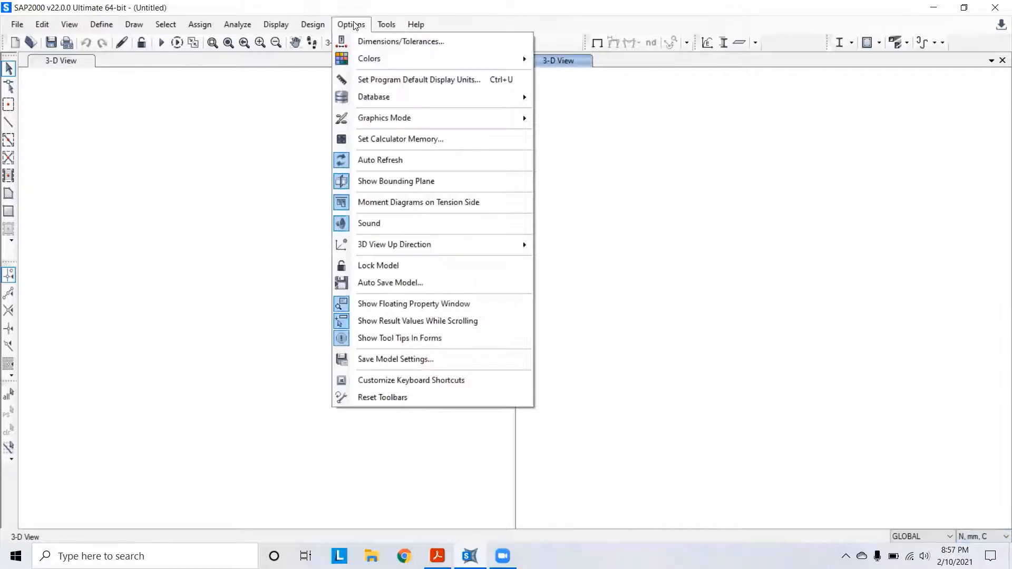
click(371, 79)
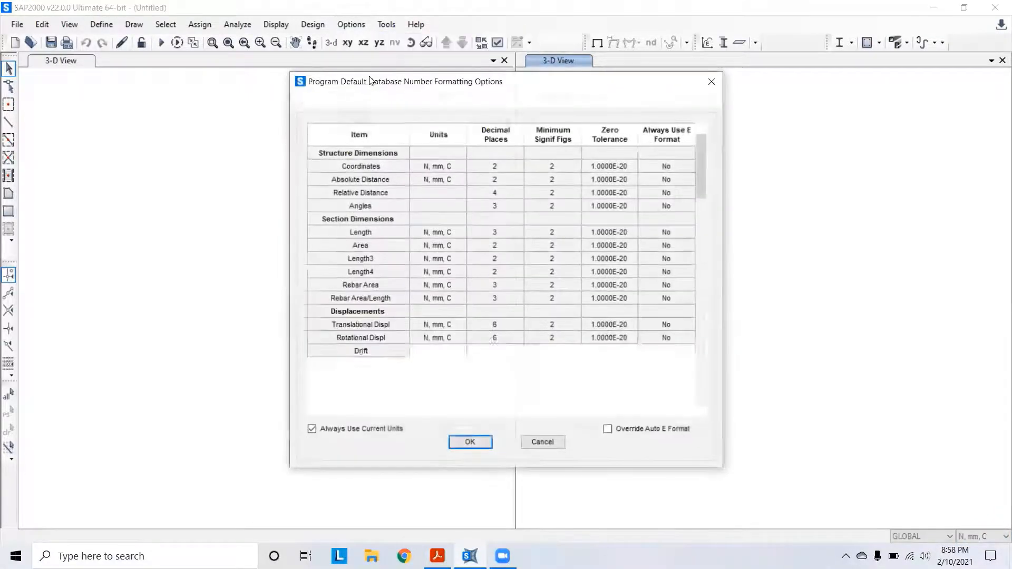
scroll(497, 227, down, 15)
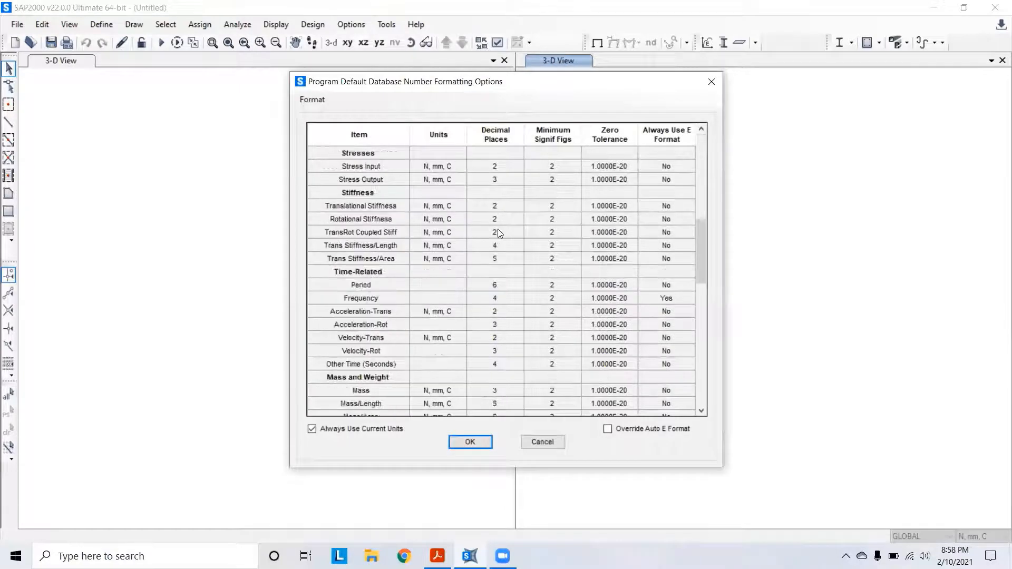
scroll(506, 253, up, 15)
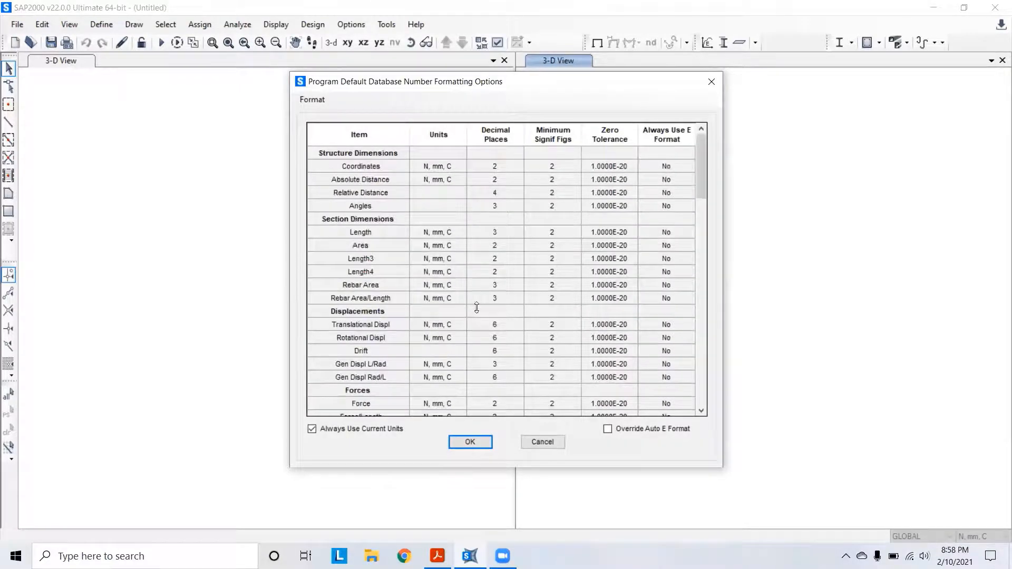
scroll(454, 290, down, 5)
scroll(435, 274, up, 5)
click(452, 189)
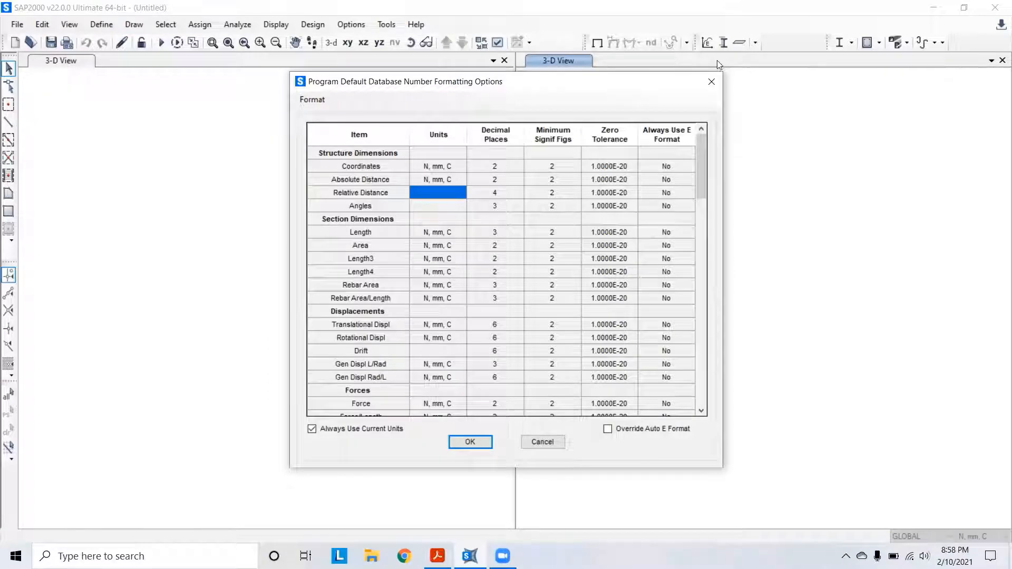
click(704, 78)
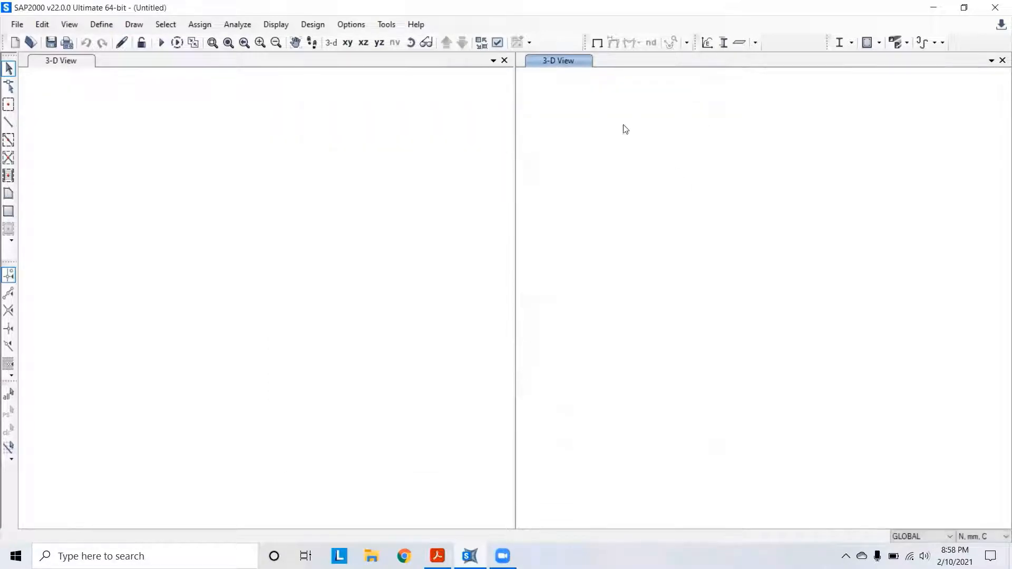
Switch to BITS.pdf and read the user interface pages on units and graphic mode.
click(437, 555)
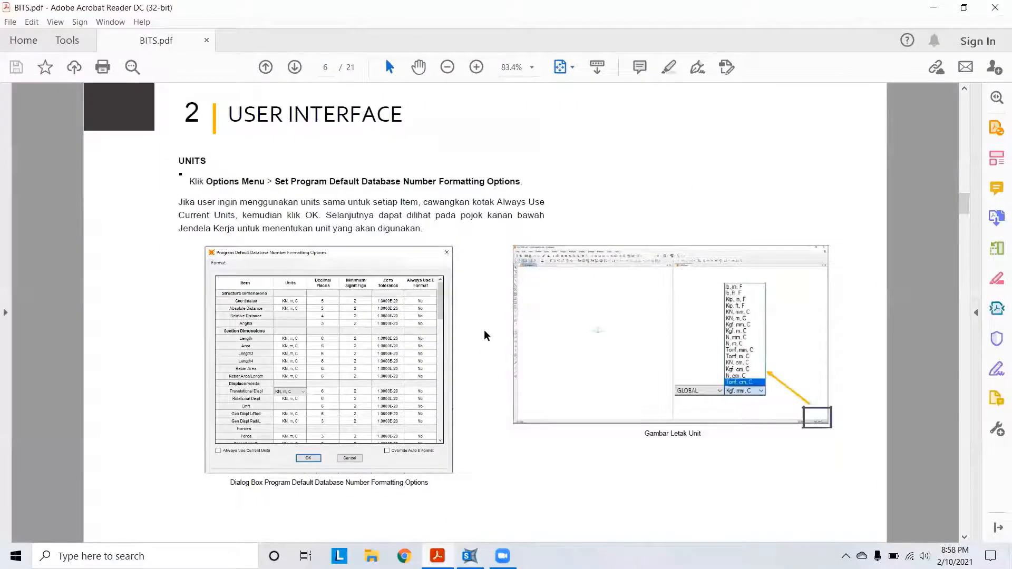
scroll(494, 326, down, 1)
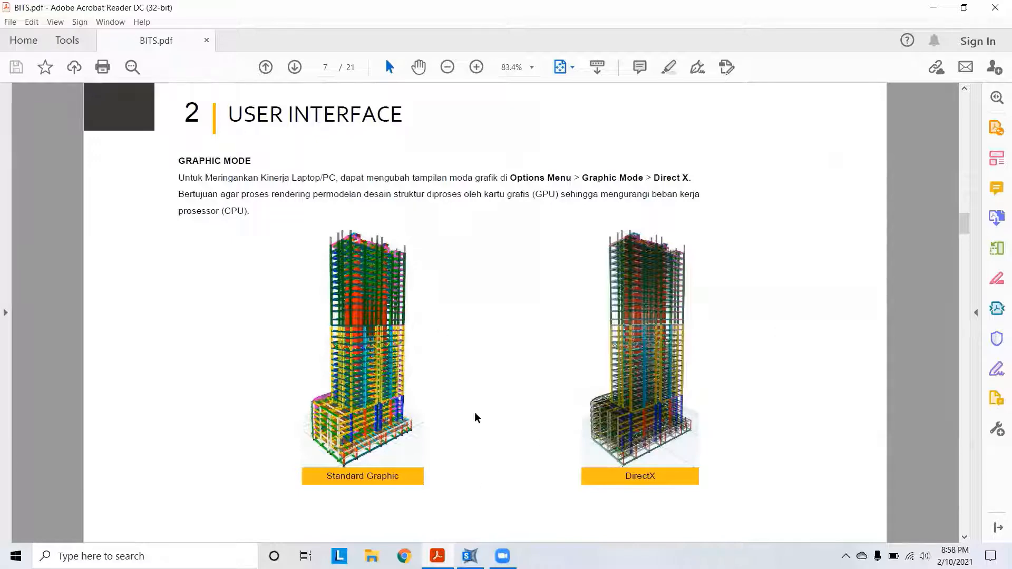
click(469, 556)
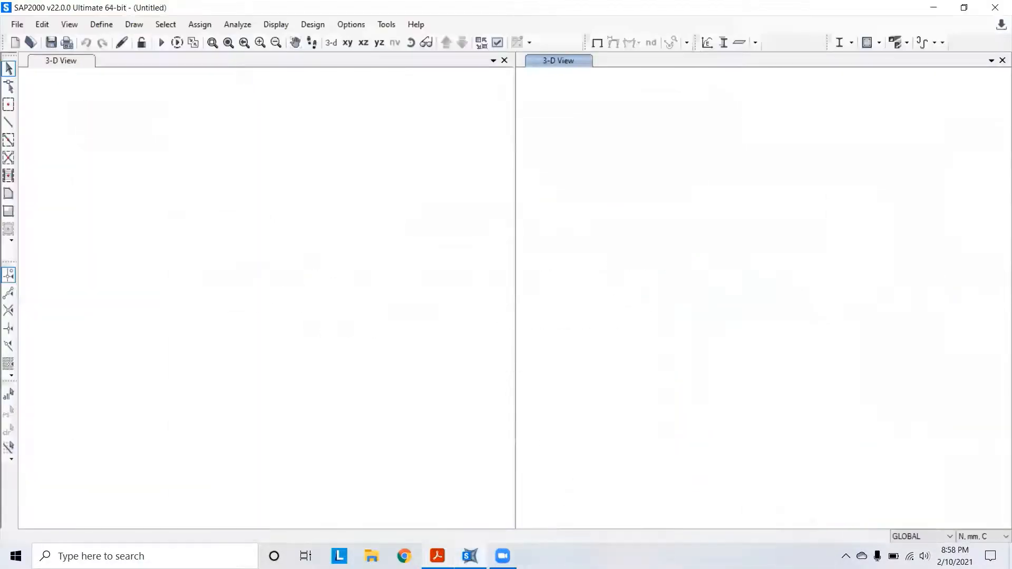
click(437, 556)
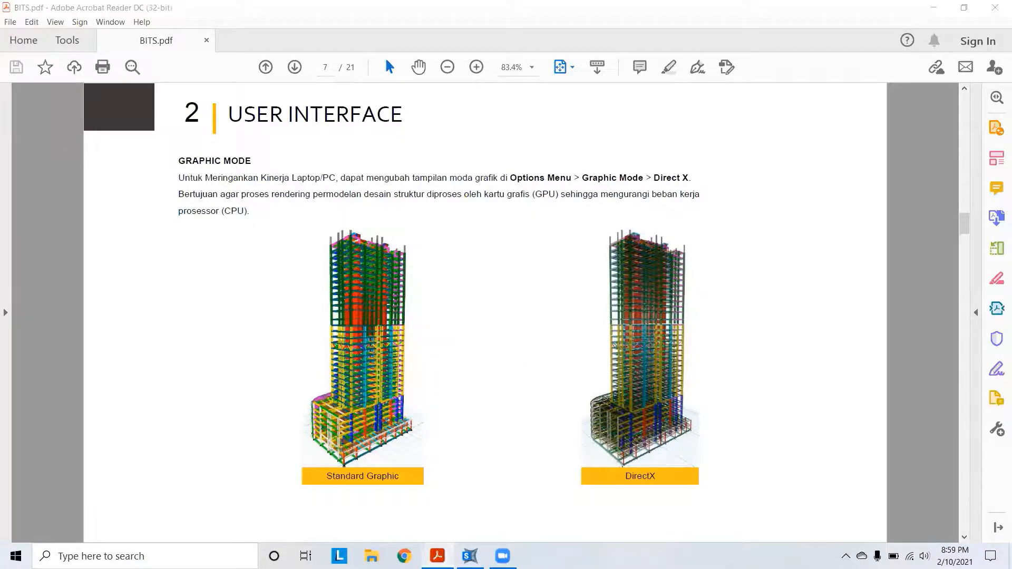
Switch to SAP2000 and look at the available graphics modes, including Classical Plus and DirectX.
click(470, 556)
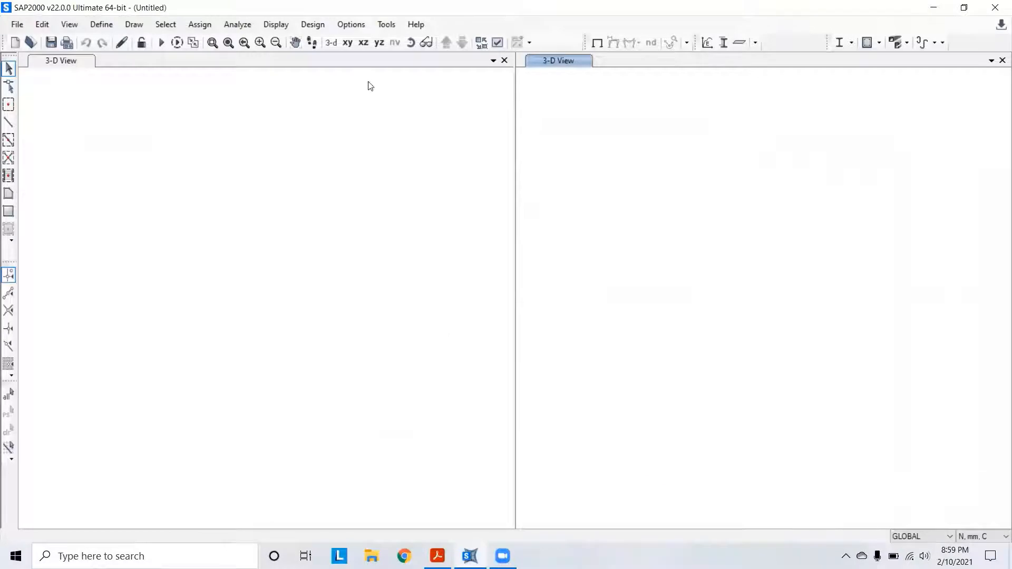
click(356, 26)
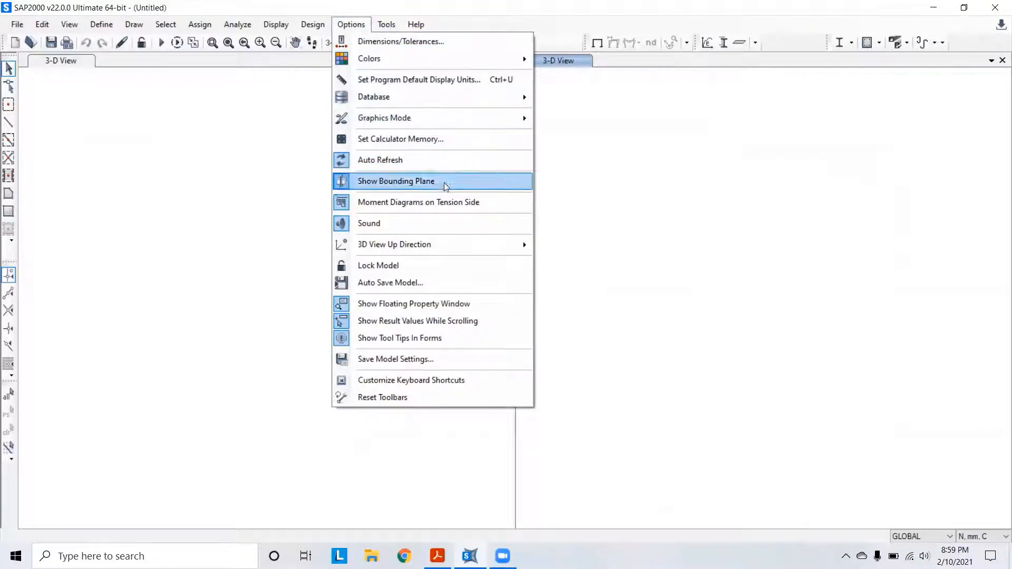
mouse_move(401, 116)
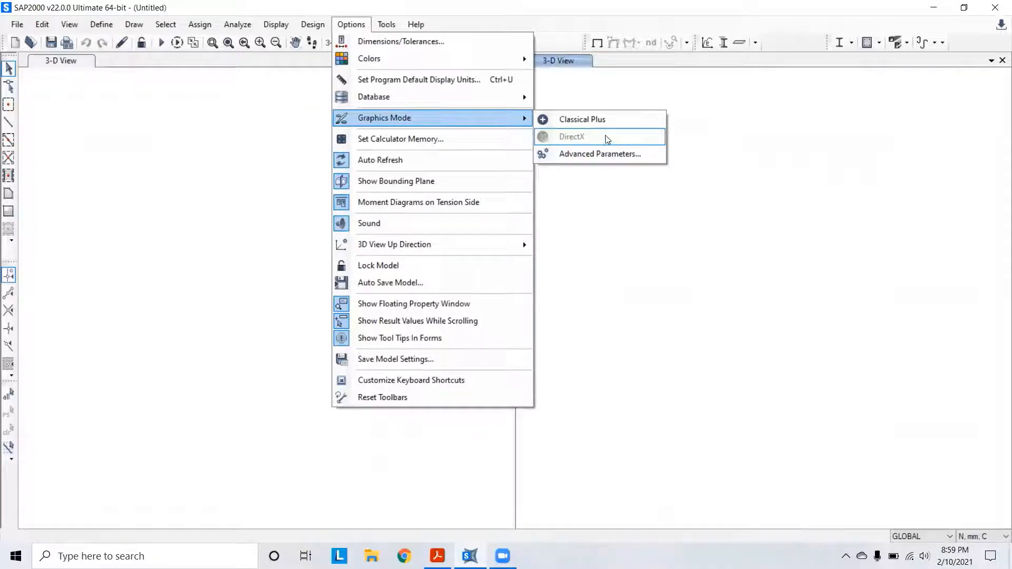
click(661, 238)
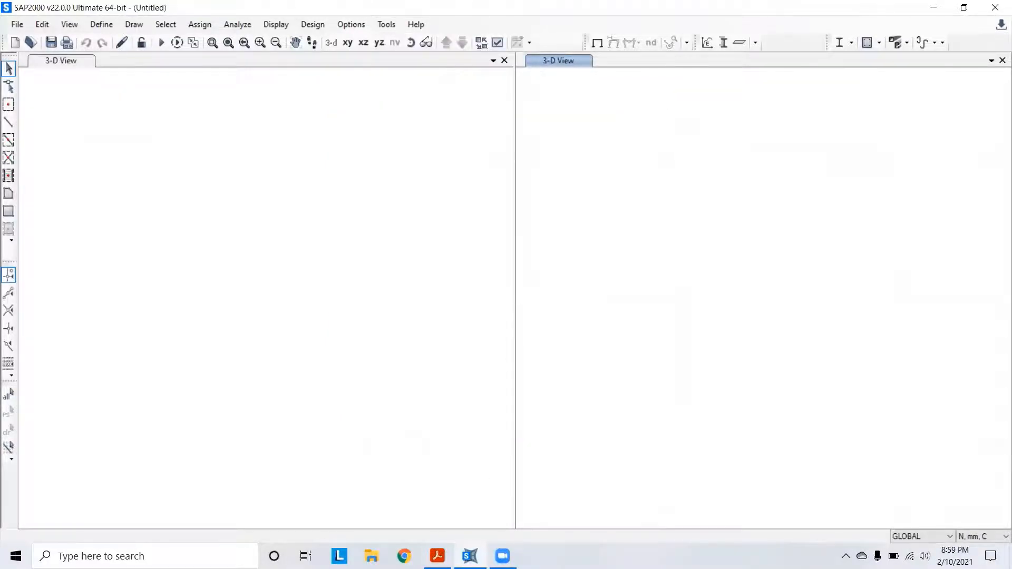
Switch to BITS.pdf and read the page on selection options and customizing keyboard shortcuts.
click(437, 556)
scroll(550, 316, down, 2)
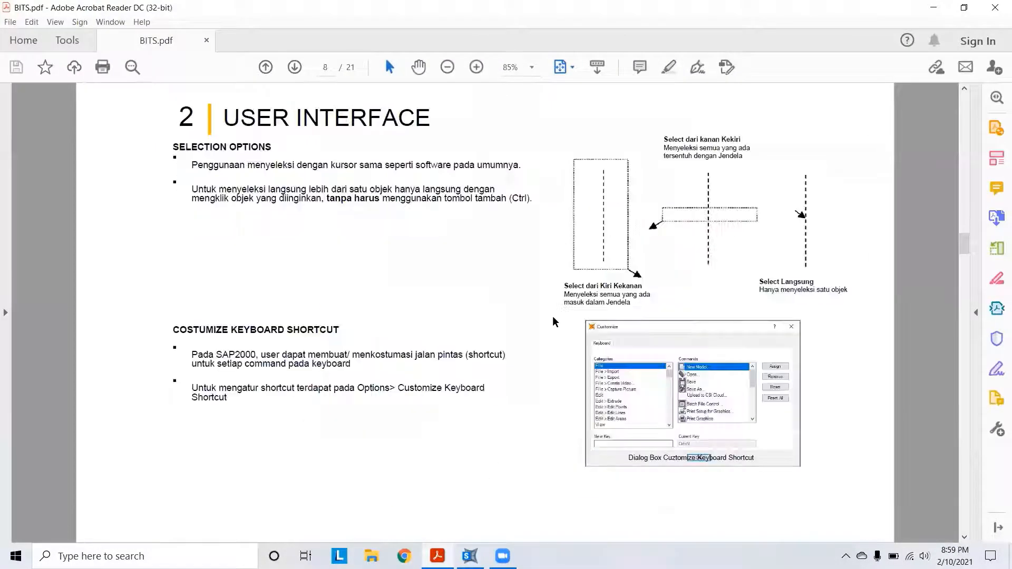
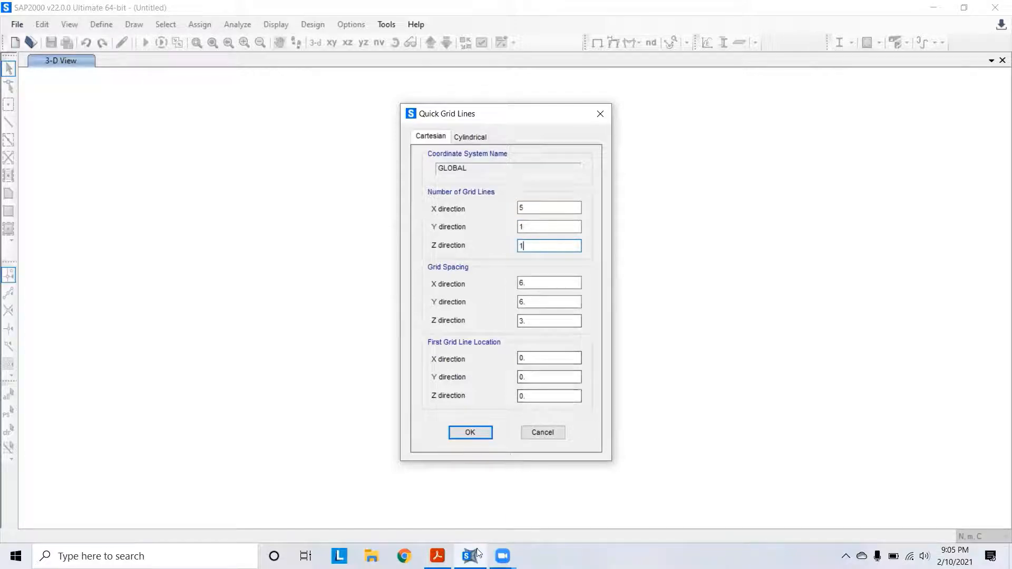
Check the simple beam's spans in BITS.pdf and create the grid with spacing 5 m in X, 1 m in Y and 1 m in Z.
click(438, 556)
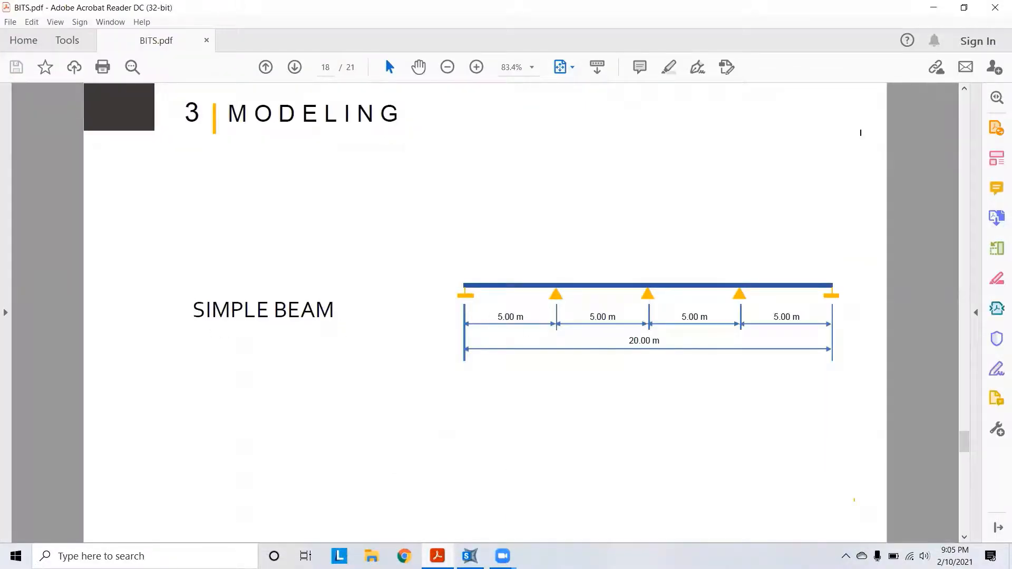
key(alt+Tab)
drag(536, 282, 517, 302)
text(5)
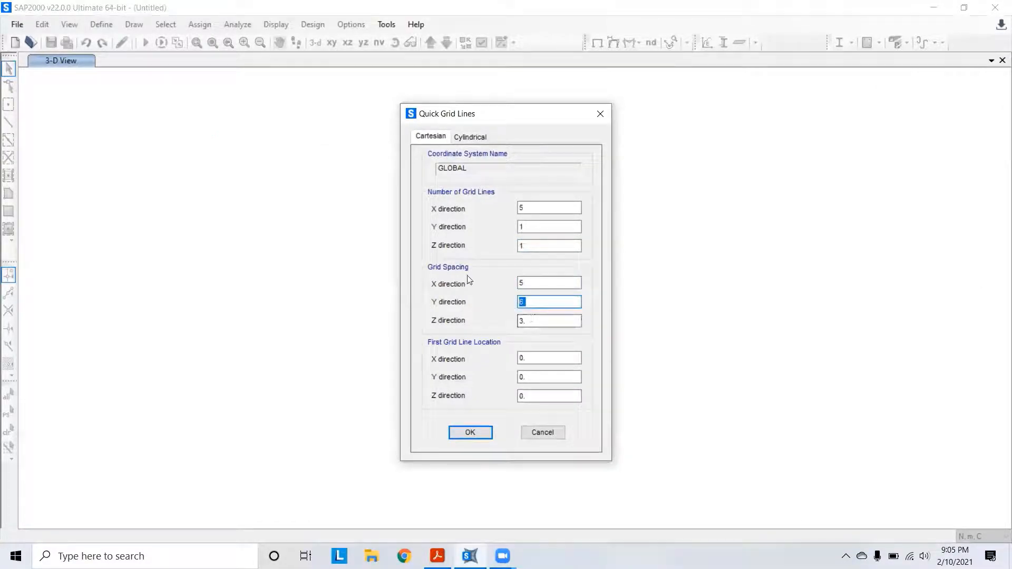
double_click(526, 321)
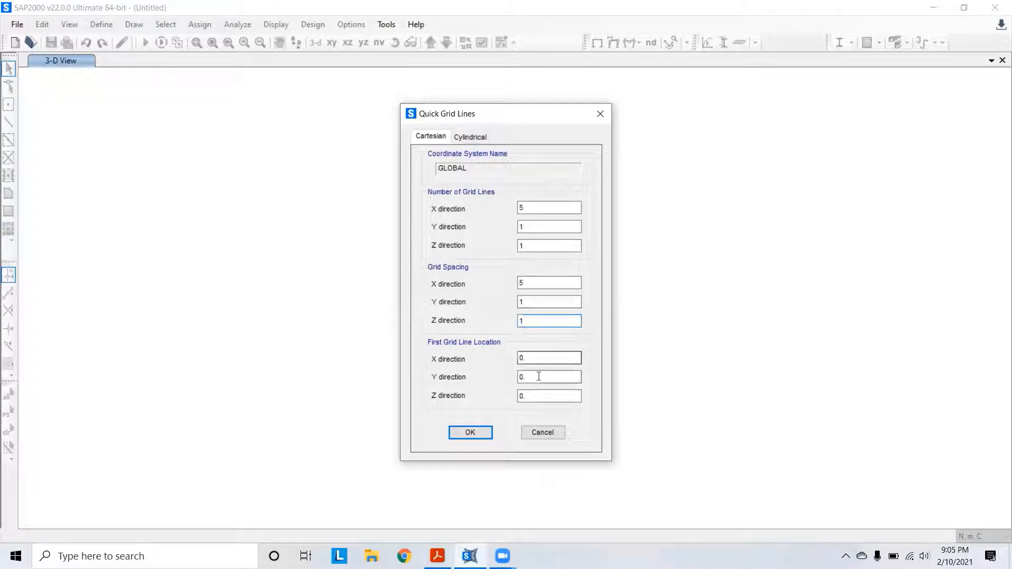
click(492, 432)
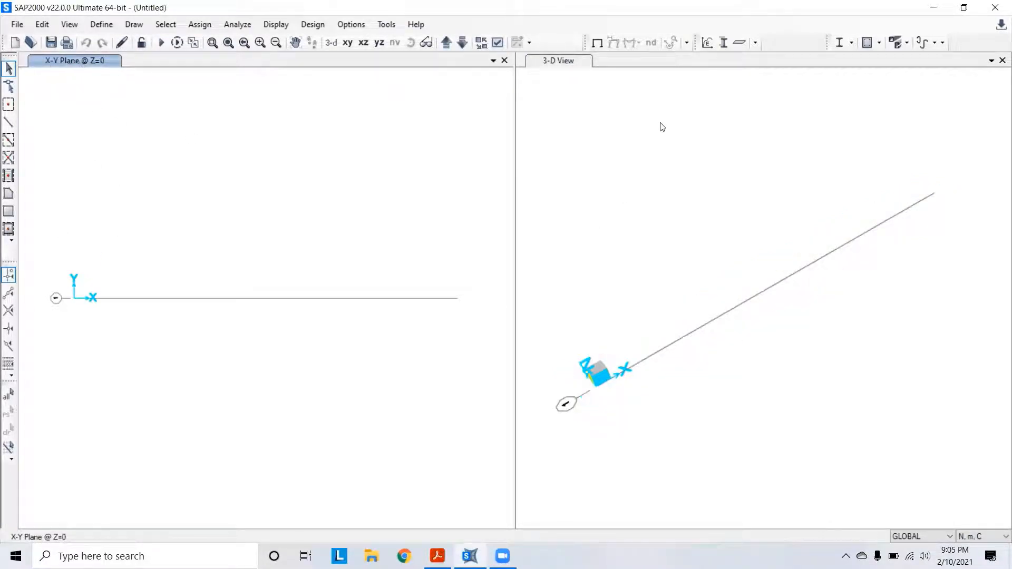
Alternate the active window between the X-Y Plane and 3-D View panes, finishing with the X-Y Plane pane active.
click(580, 150)
click(371, 144)
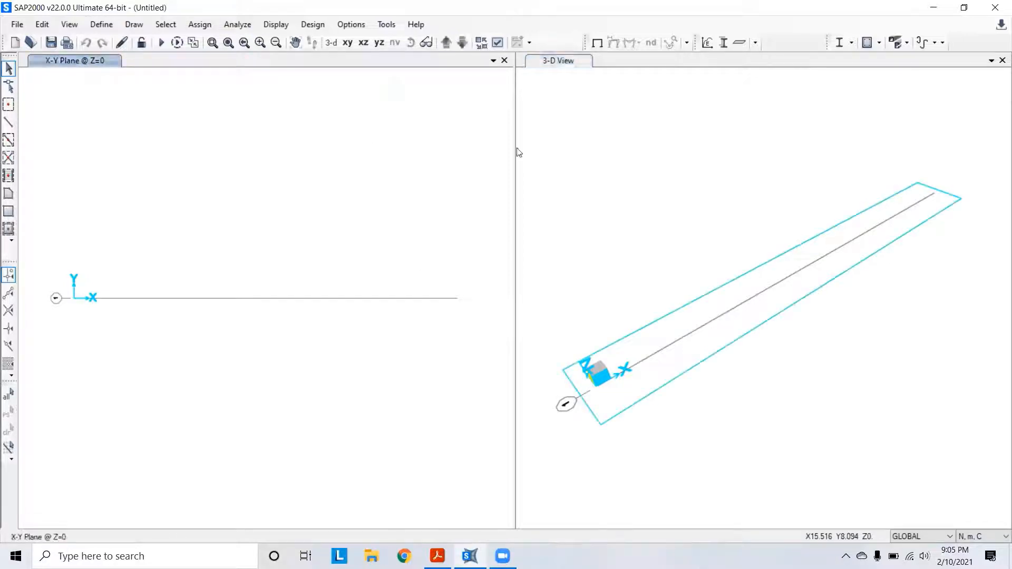
click(632, 144)
click(324, 156)
click(709, 185)
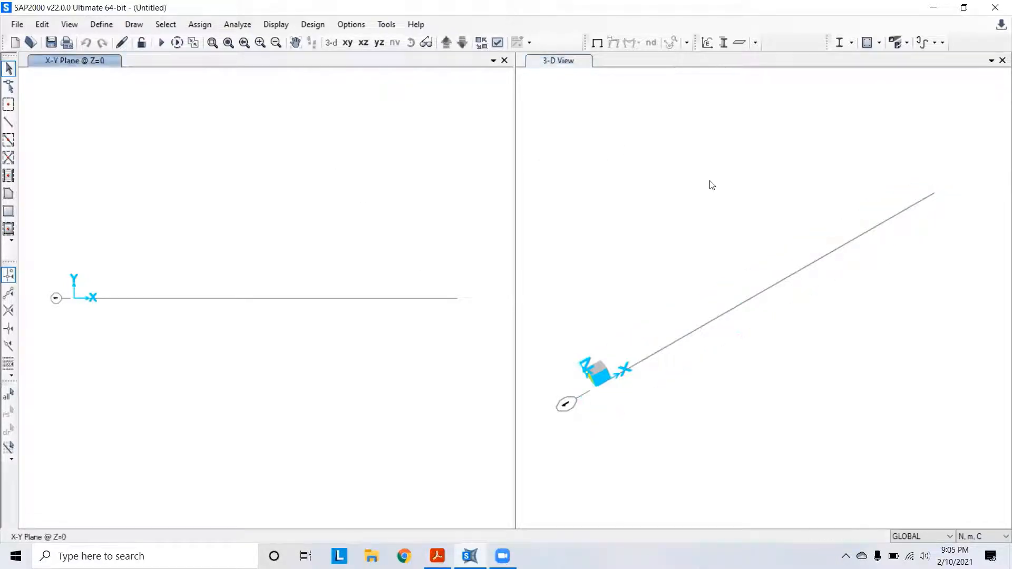
click(474, 180)
click(667, 179)
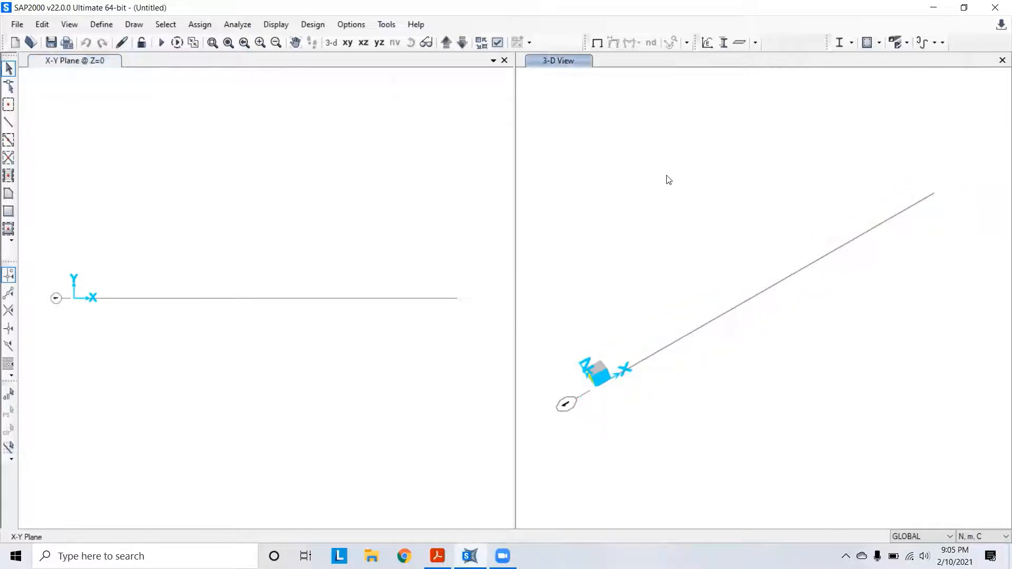
click(330, 189)
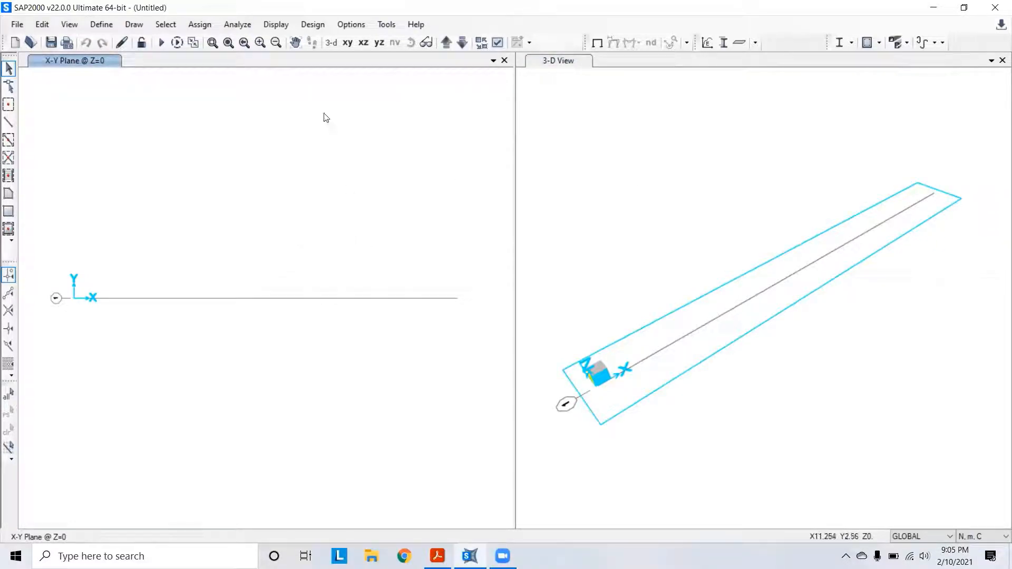
Compare the X-Y, X-Z and Y-Z plane views of the grid in the active plan pane, finishing on the X-Z plane at Y=0.
click(348, 43)
click(363, 43)
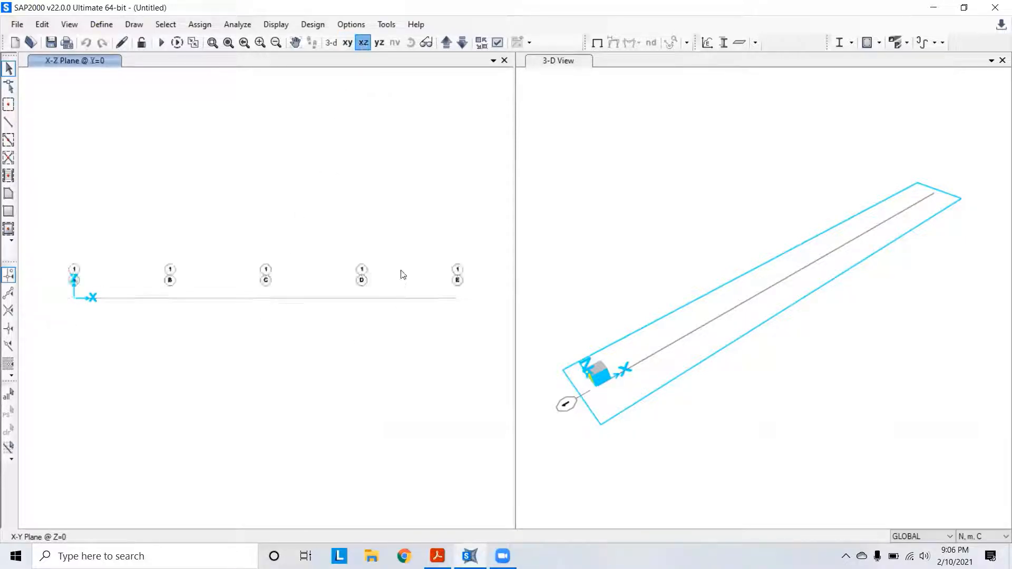
scroll(73, 289, up, 5)
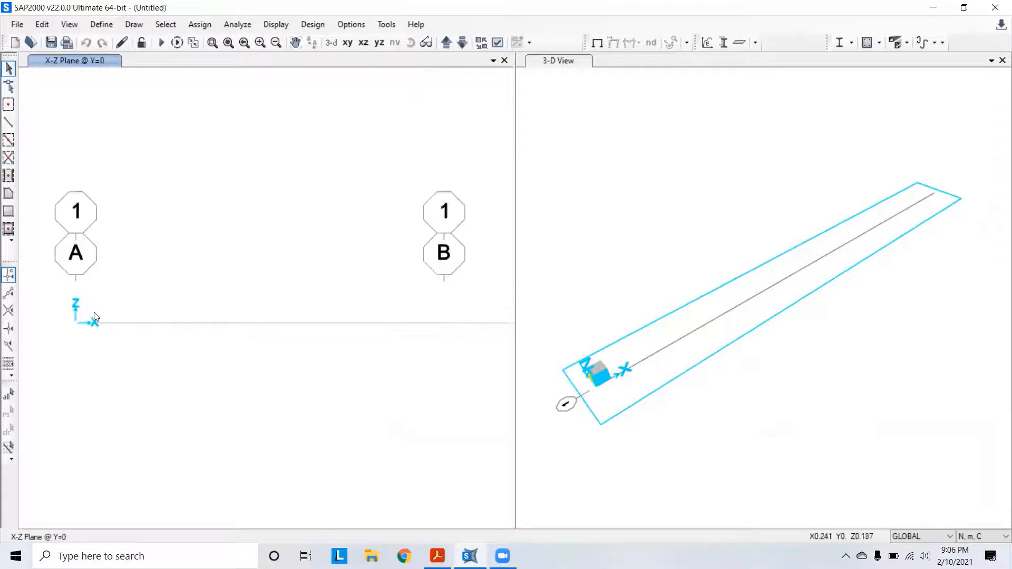
scroll(129, 343, down, 5)
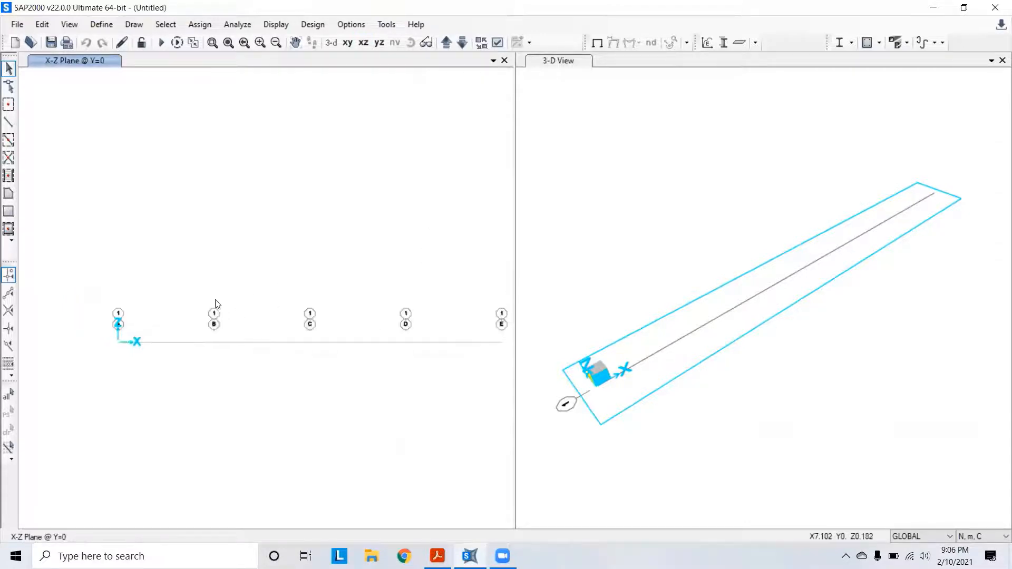
scroll(402, 338, down, 2)
scroll(327, 307, up, 2)
scroll(311, 326, down, 2)
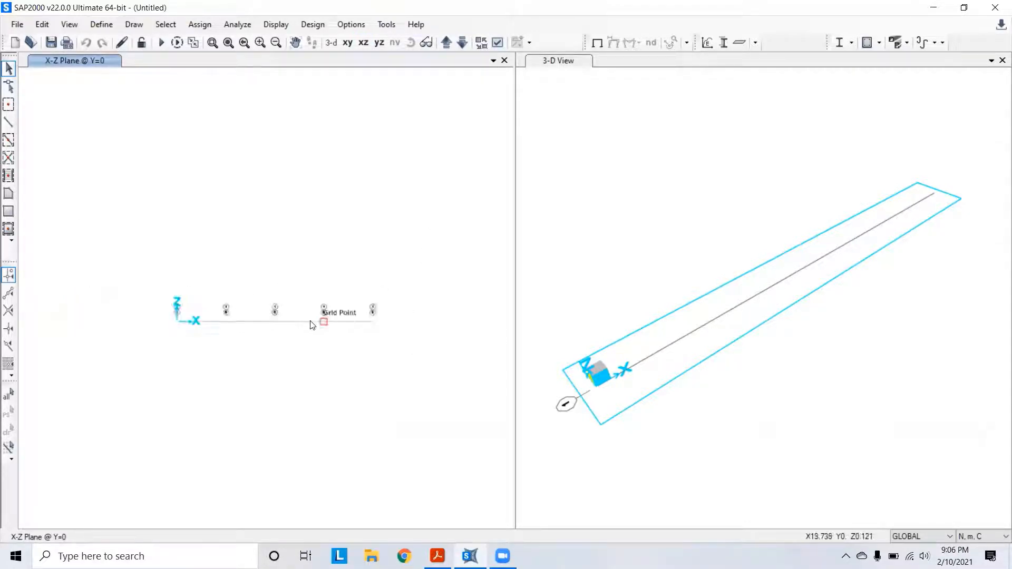
scroll(316, 317, up, 2)
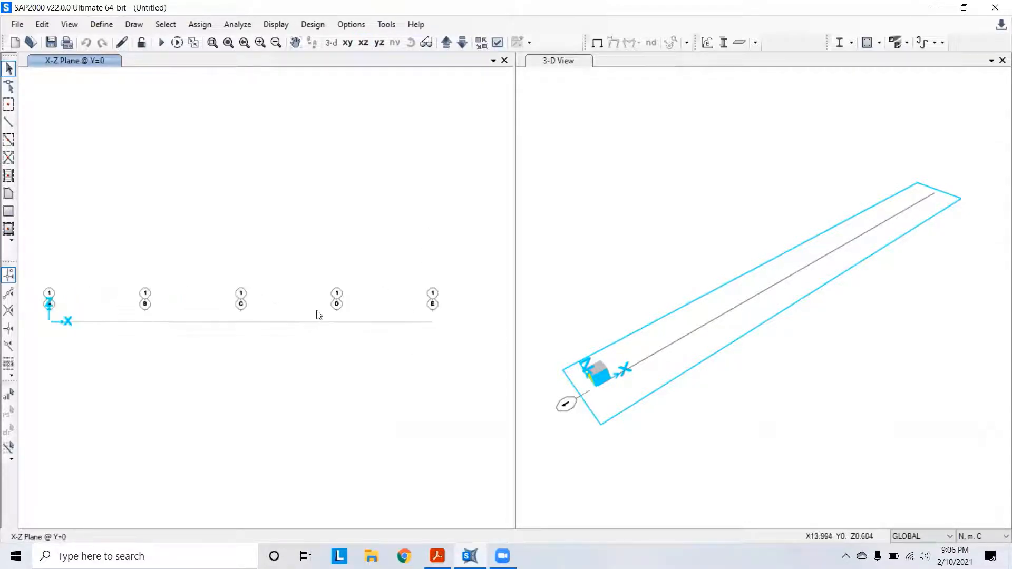
click(380, 43)
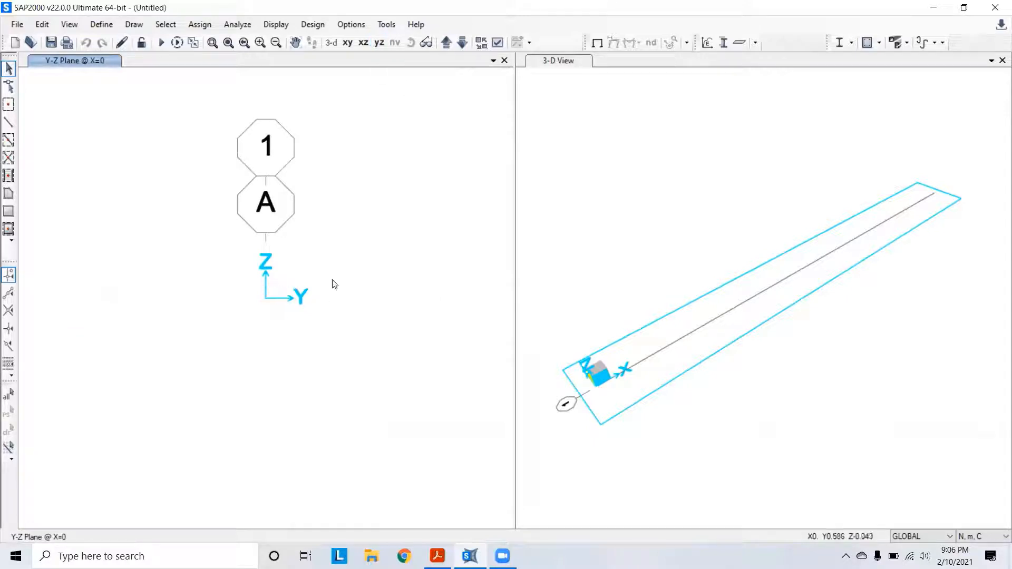
click(364, 42)
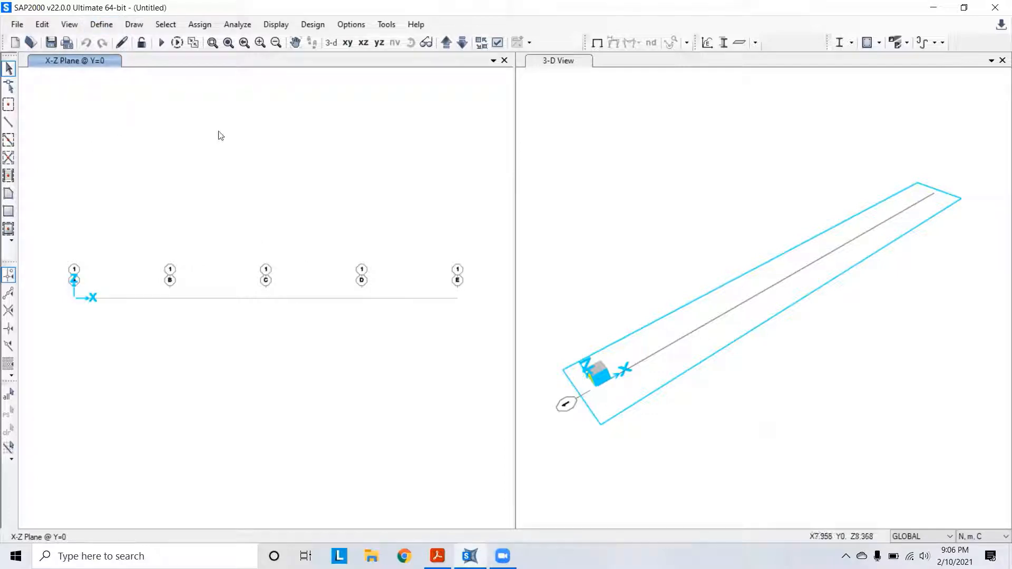
Open the material definitions and look over the existing 4000Psi and A992Fy50 materials.
click(100, 24)
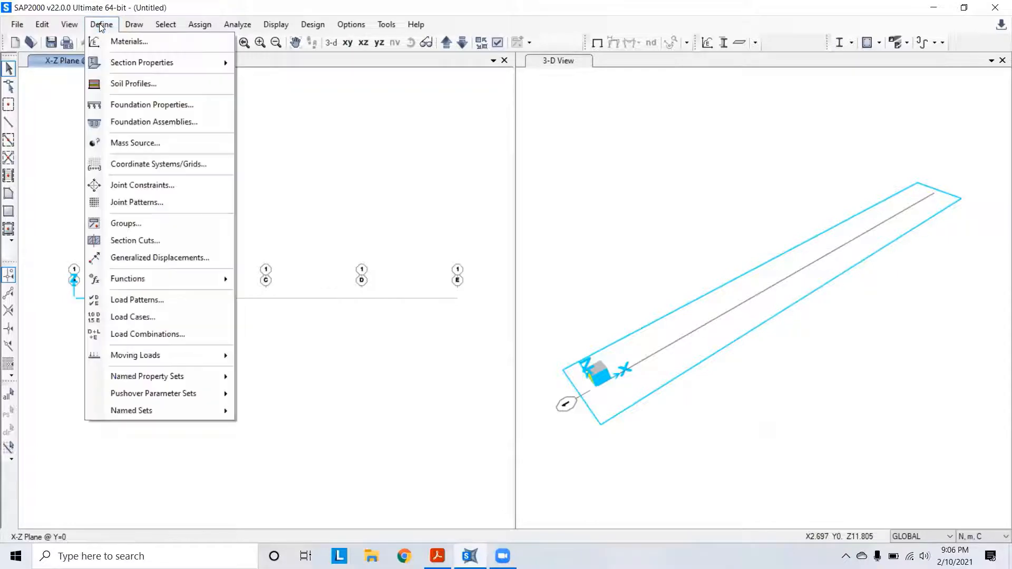
click(120, 42)
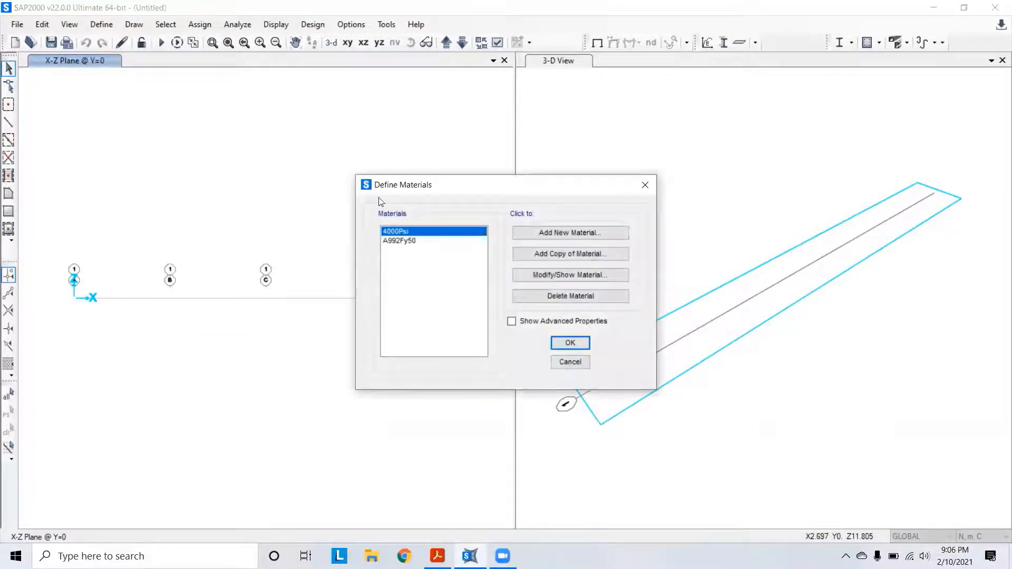
drag(505, 186, 534, 157)
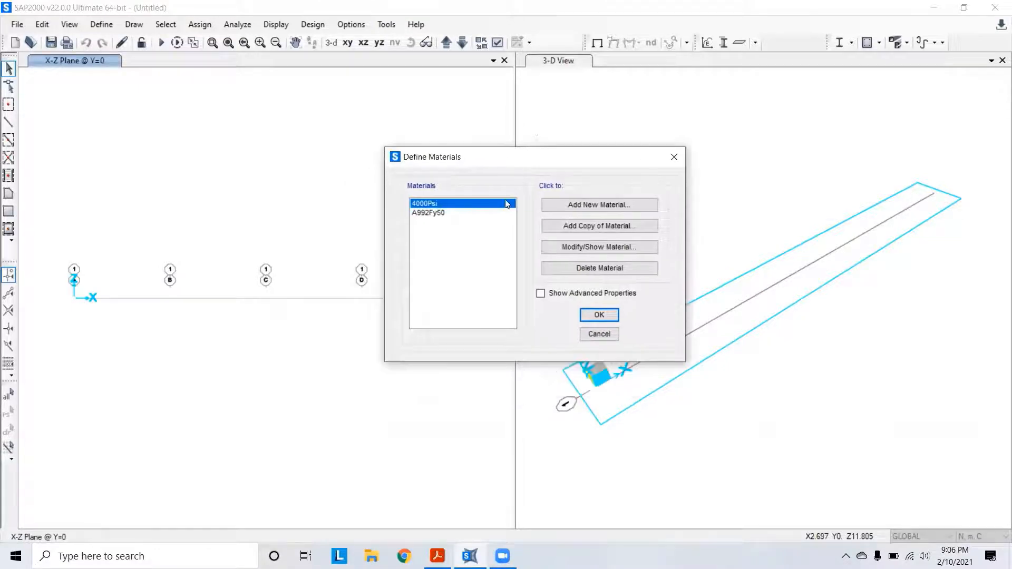
click(435, 213)
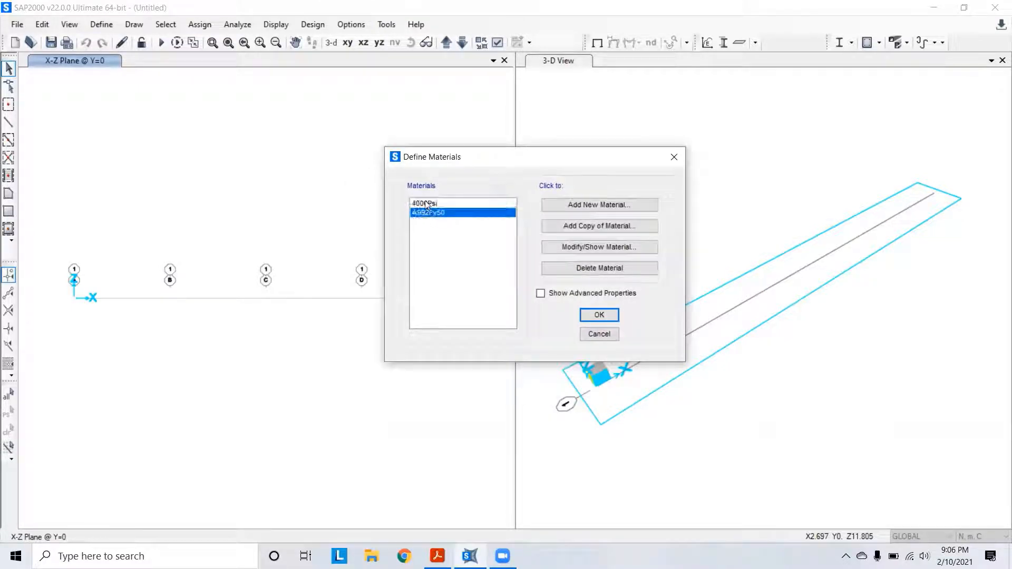
click(426, 204)
click(431, 213)
click(426, 203)
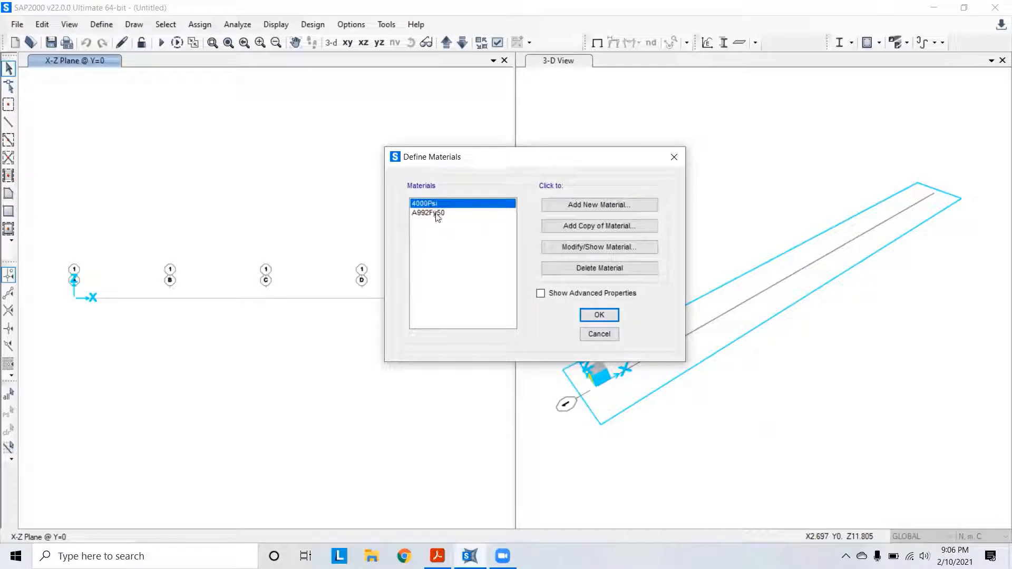
click(435, 213)
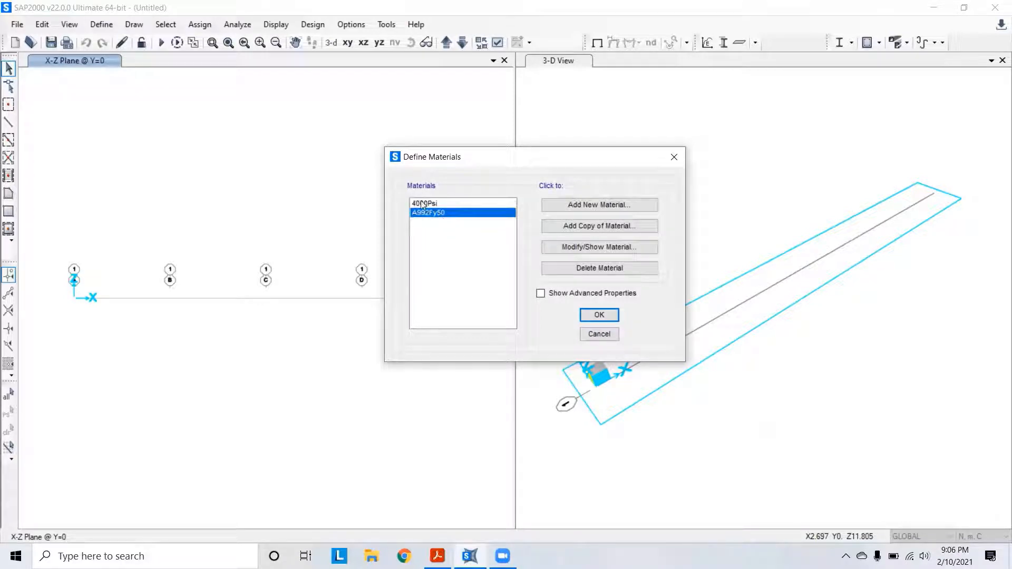
click(429, 205)
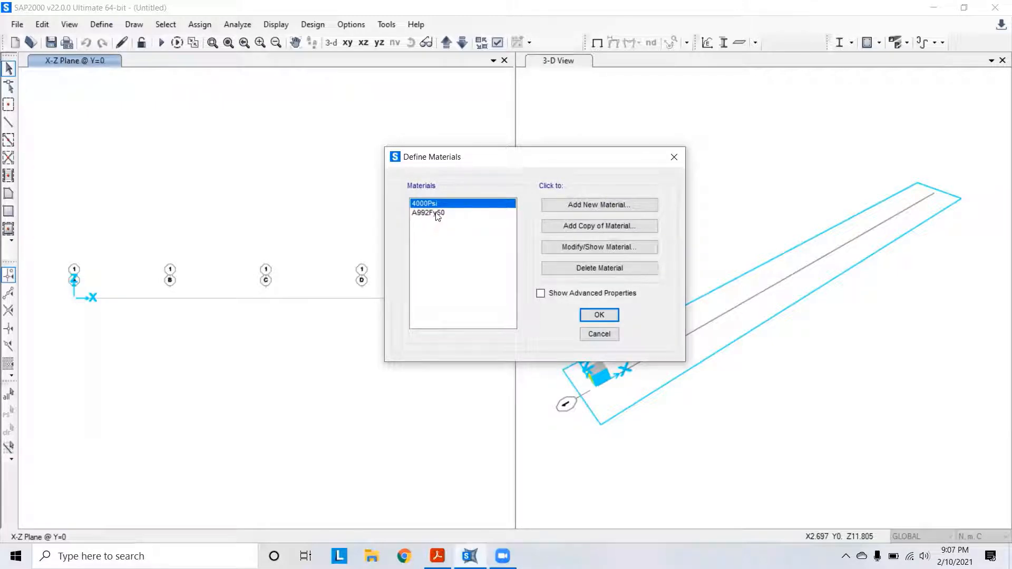
click(437, 214)
click(439, 205)
click(434, 213)
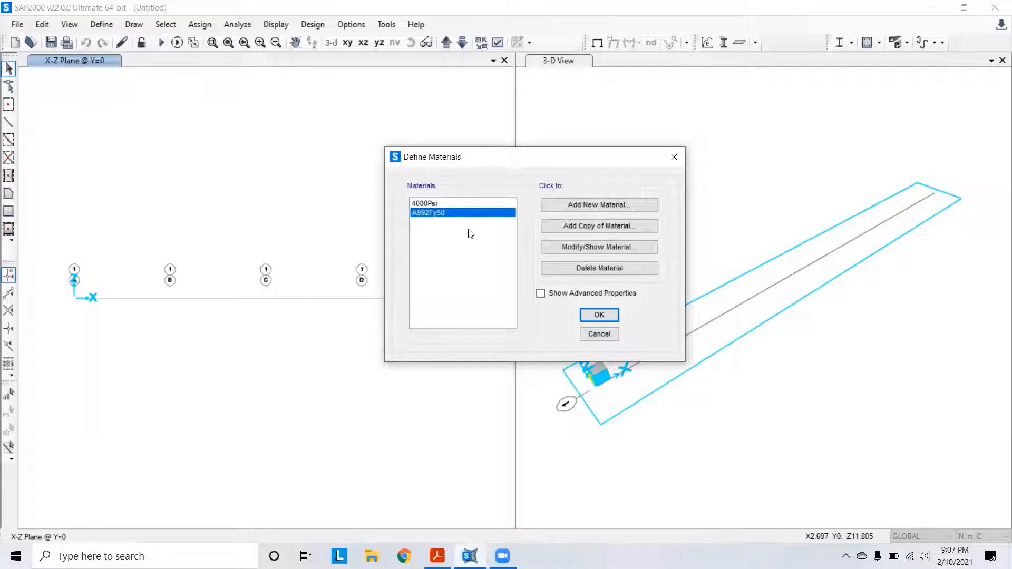
Start a new material and examine the steel standards and grades offered for the China and Russia regions.
click(593, 207)
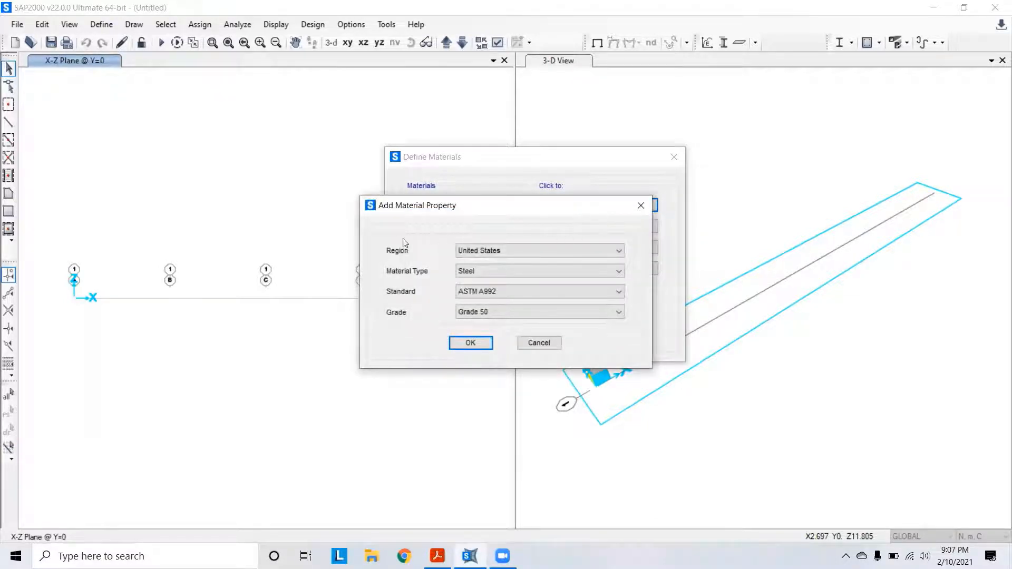
click(489, 251)
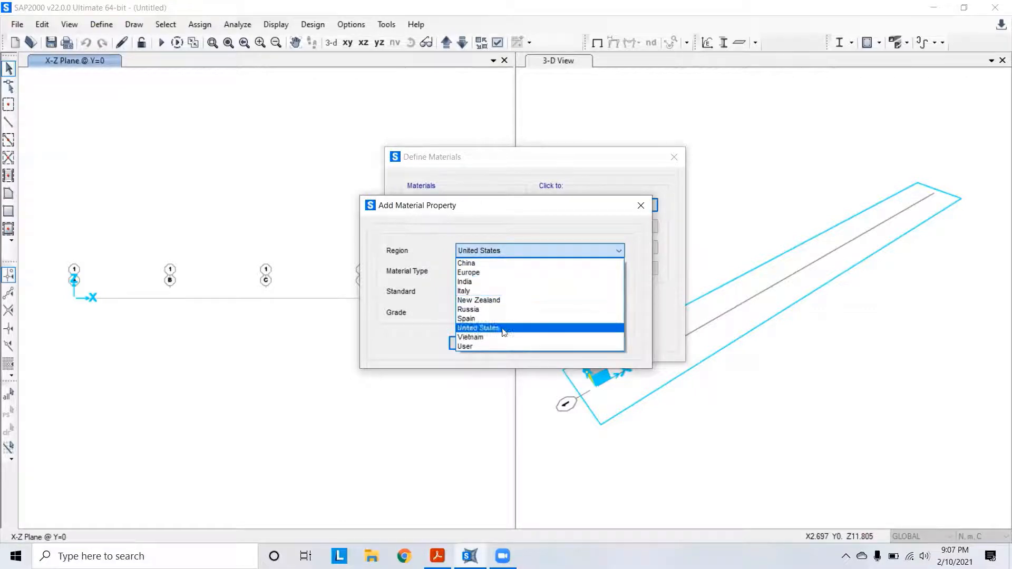
click(480, 263)
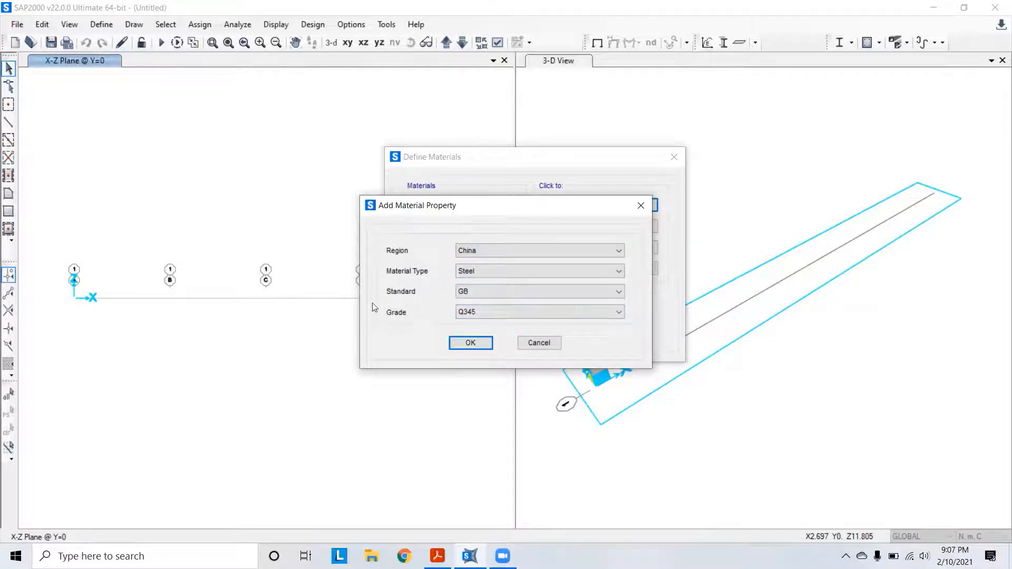
click(486, 315)
click(485, 315)
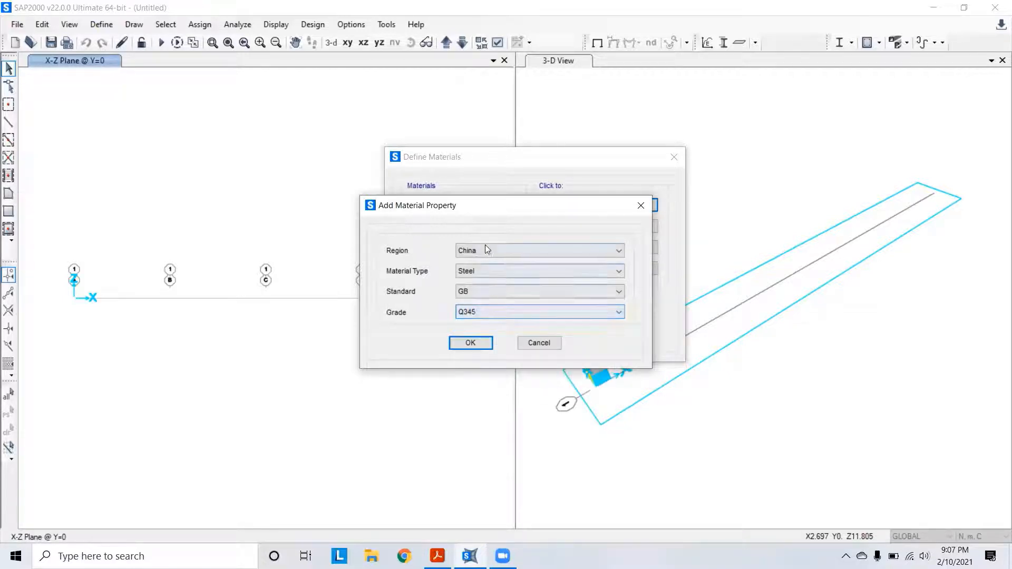
click(485, 246)
click(478, 309)
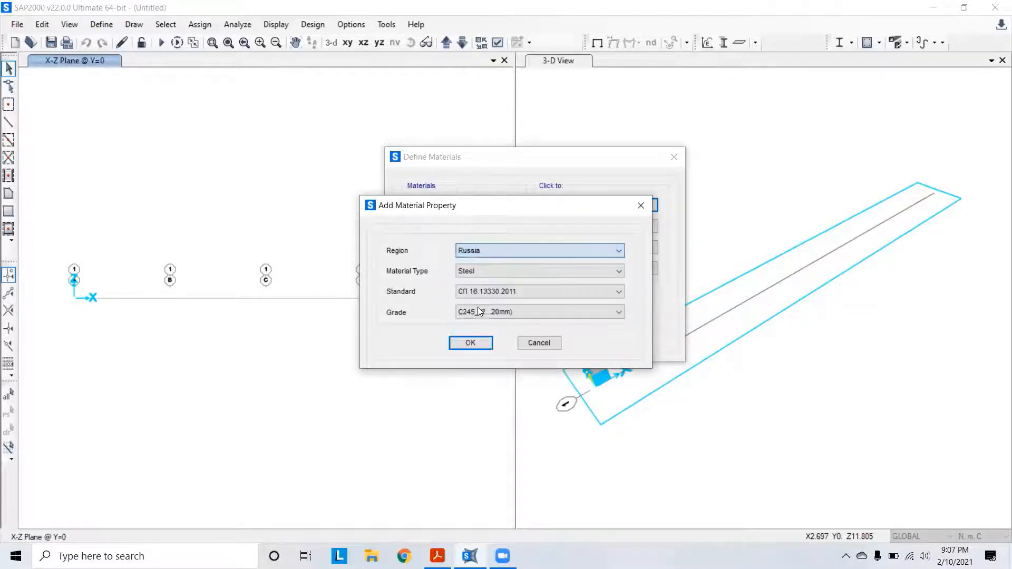
click(511, 315)
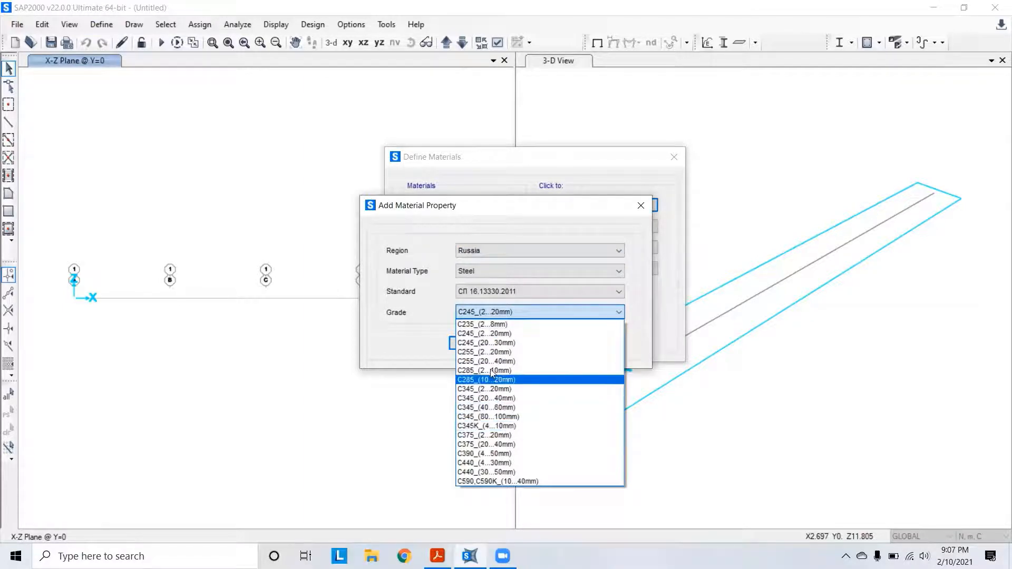
click(440, 314)
click(477, 313)
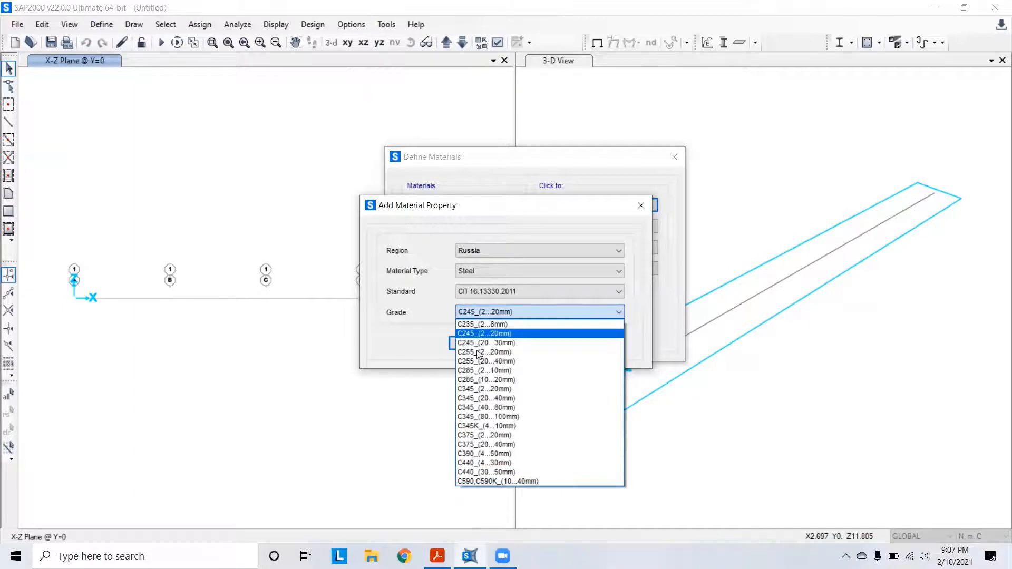
click(421, 316)
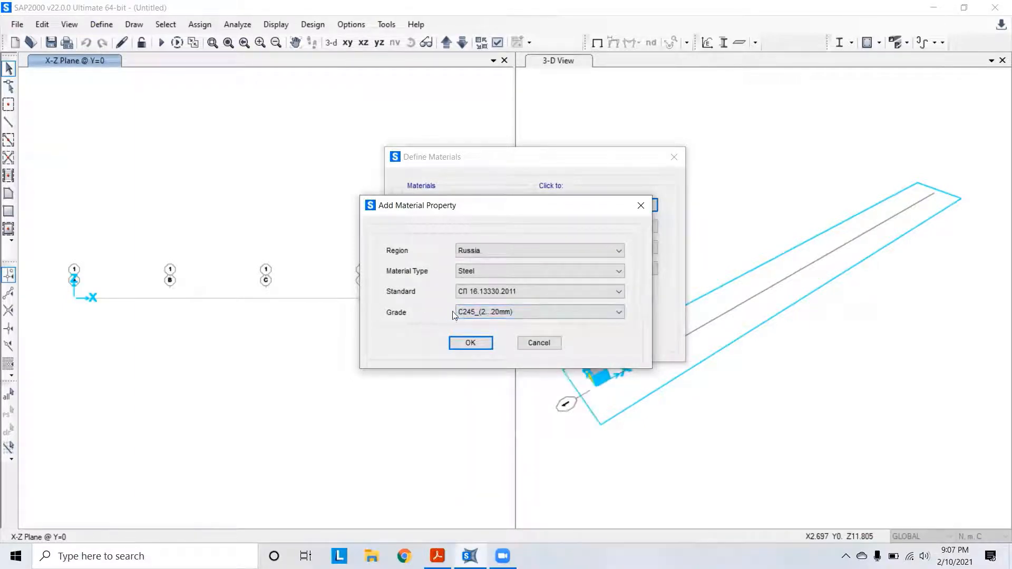
Set the new material's region to United States and its type to Other, and proceed to its property data.
click(498, 252)
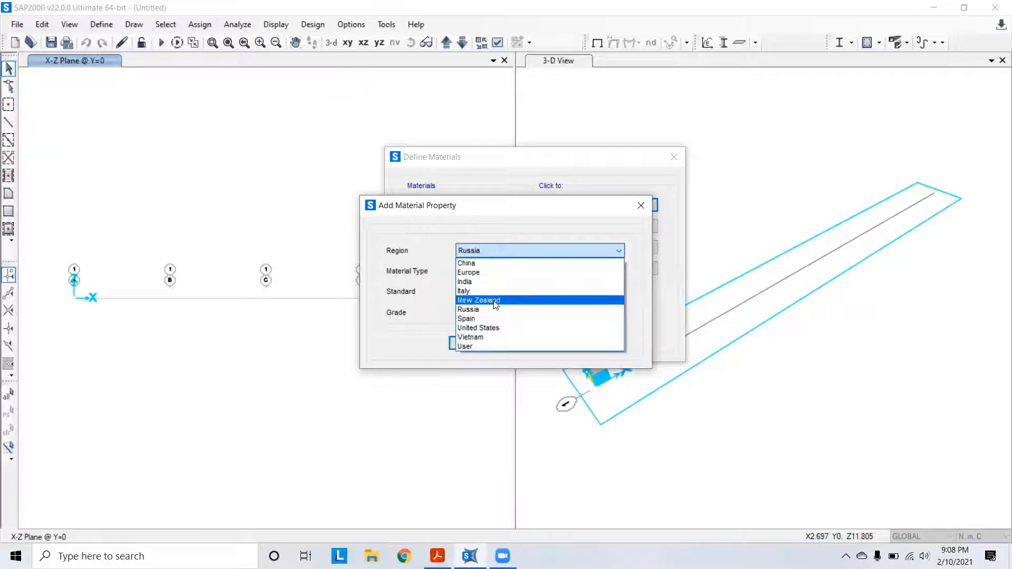
click(496, 333)
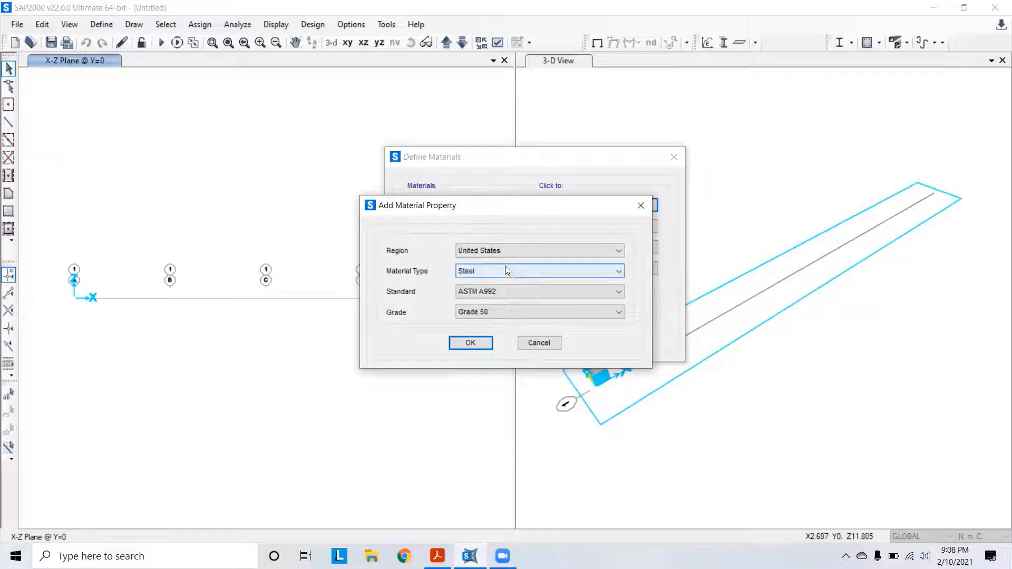
click(534, 272)
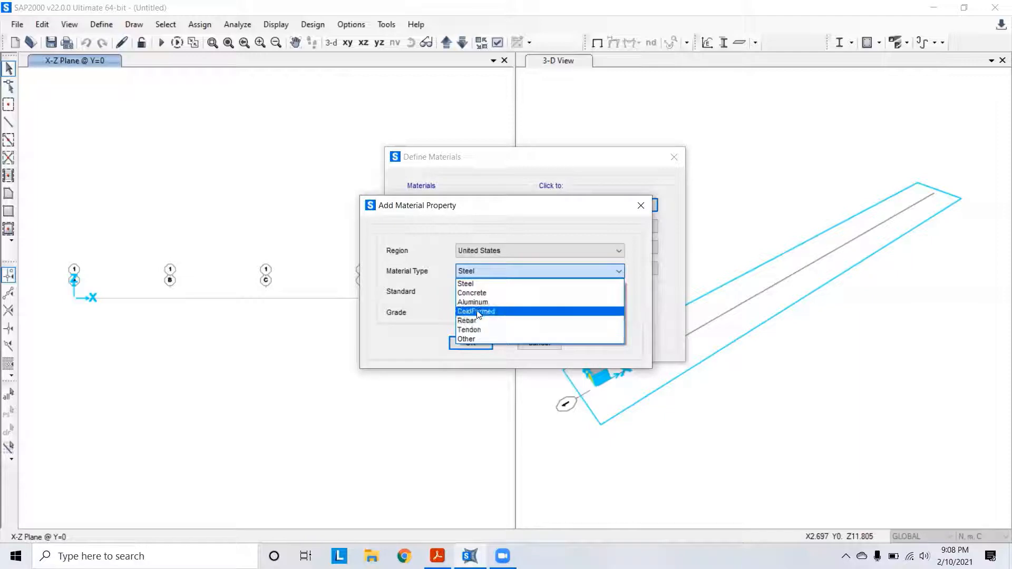
click(479, 339)
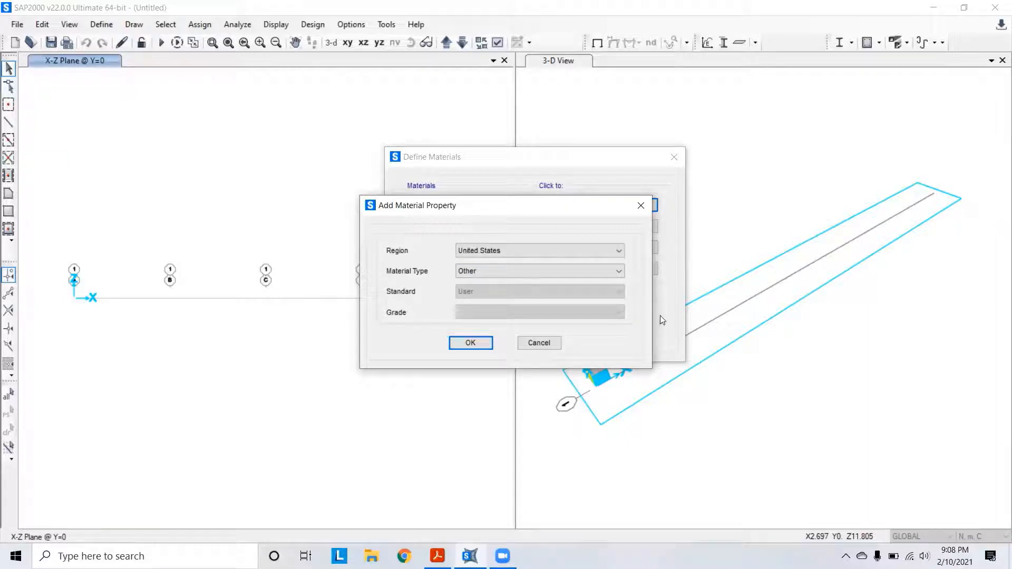
click(473, 343)
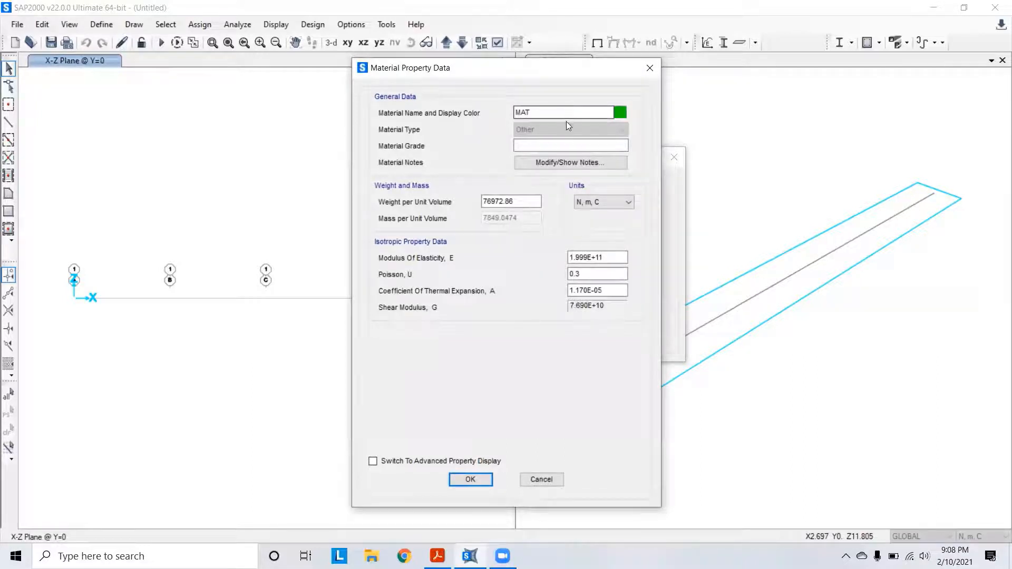
Name the material Balsa, give it a yellow display colour and enter SNI 7973 : 2013 as its grade.
drag(531, 112, 510, 116)
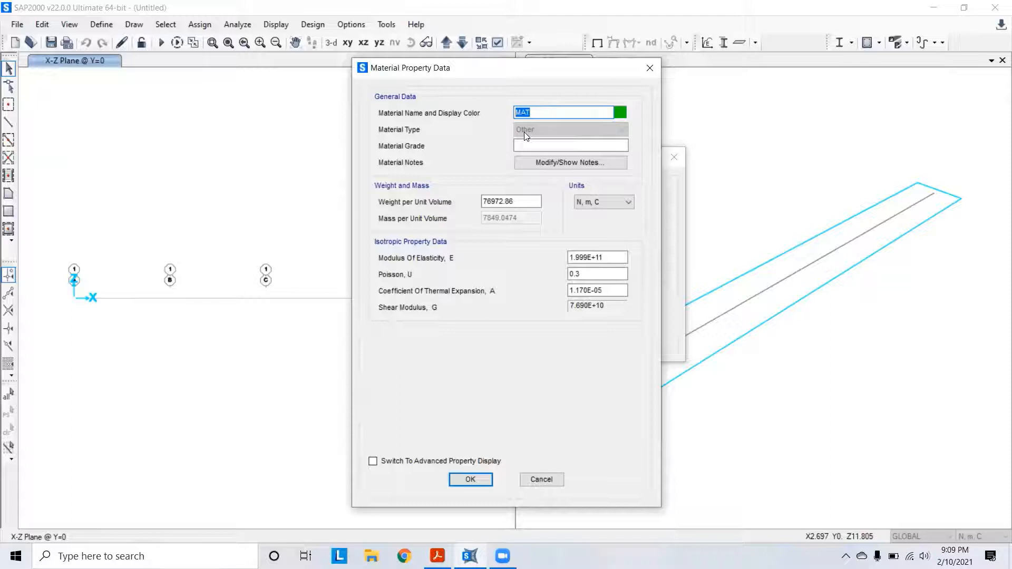
text(Balsa)
click(620, 112)
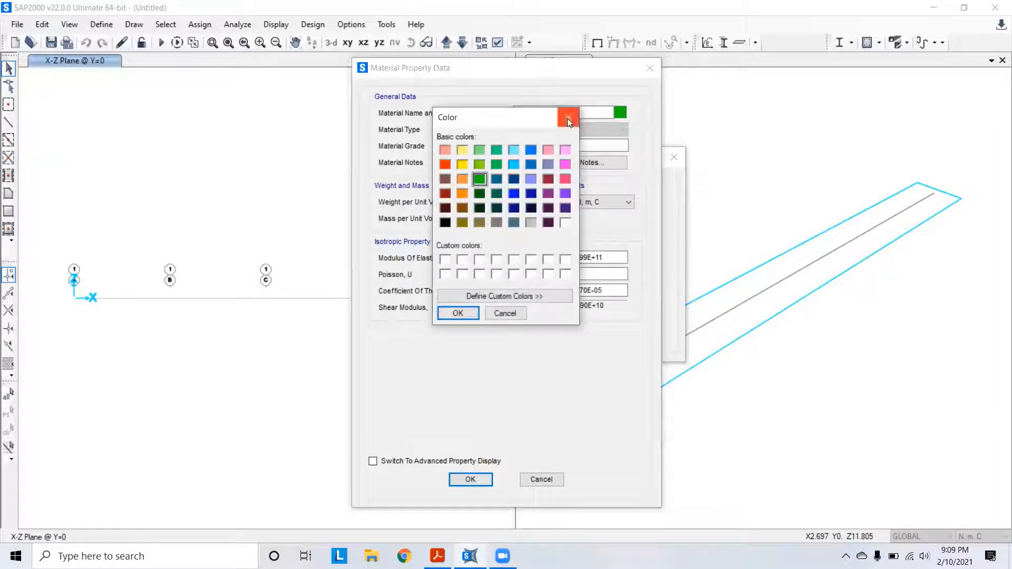
click(464, 163)
click(456, 314)
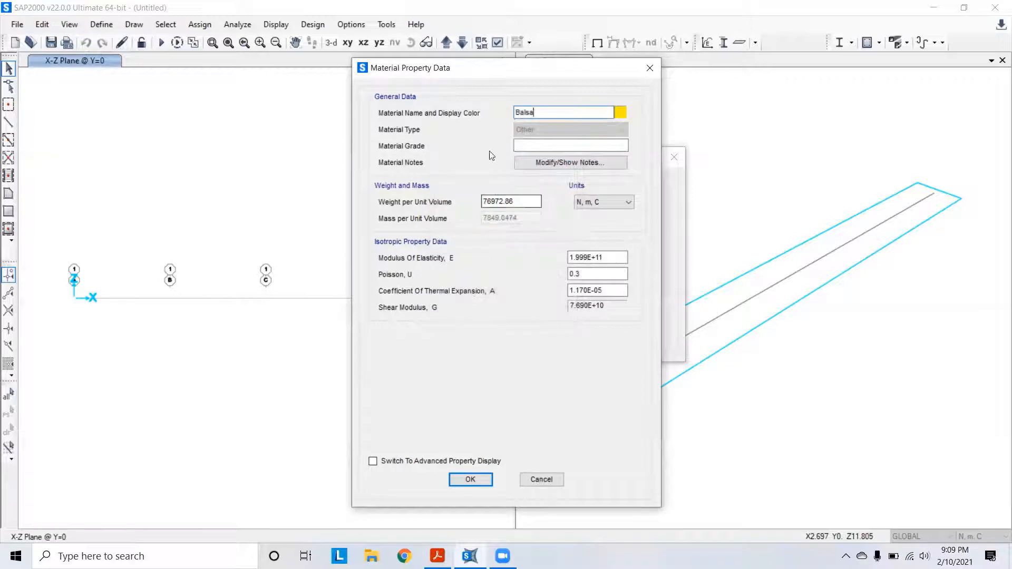
click(521, 145)
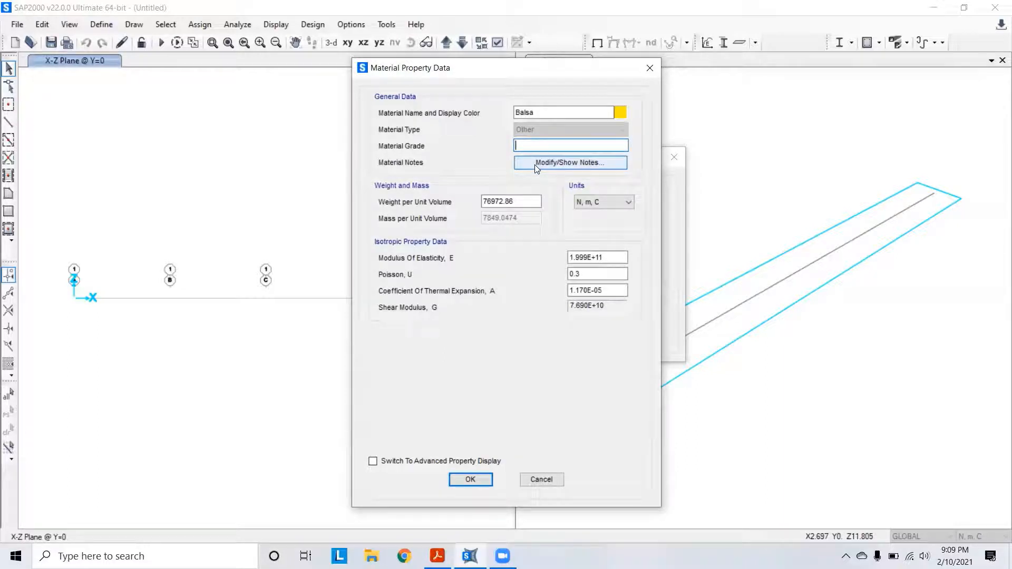
text(SNI 7973 : 2013)
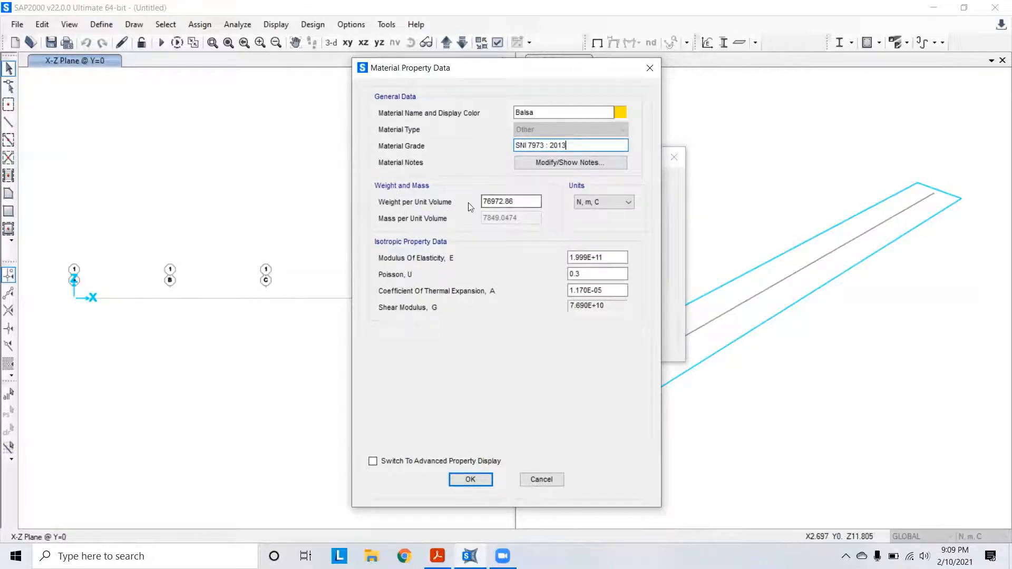
Switch the material's units to Kgf, m, C and set its weight per unit volume to 150.
click(598, 206)
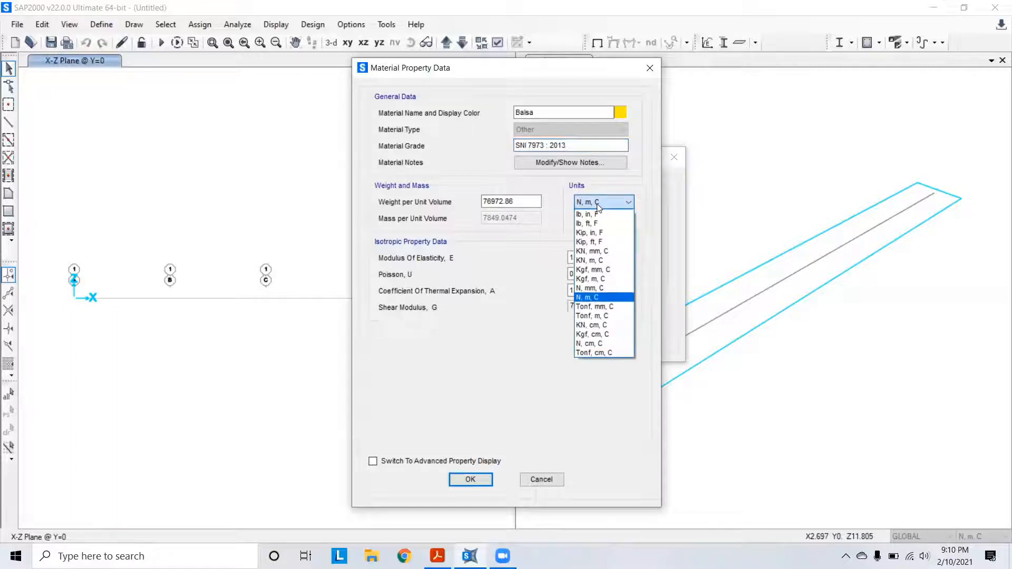
click(596, 278)
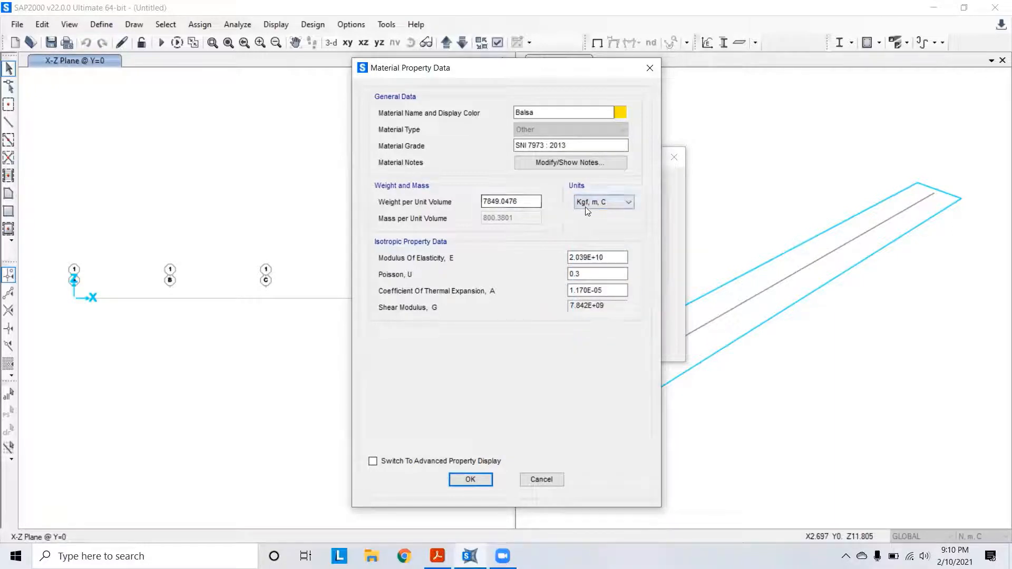
click(527, 201)
double_click(527, 202)
text(150)
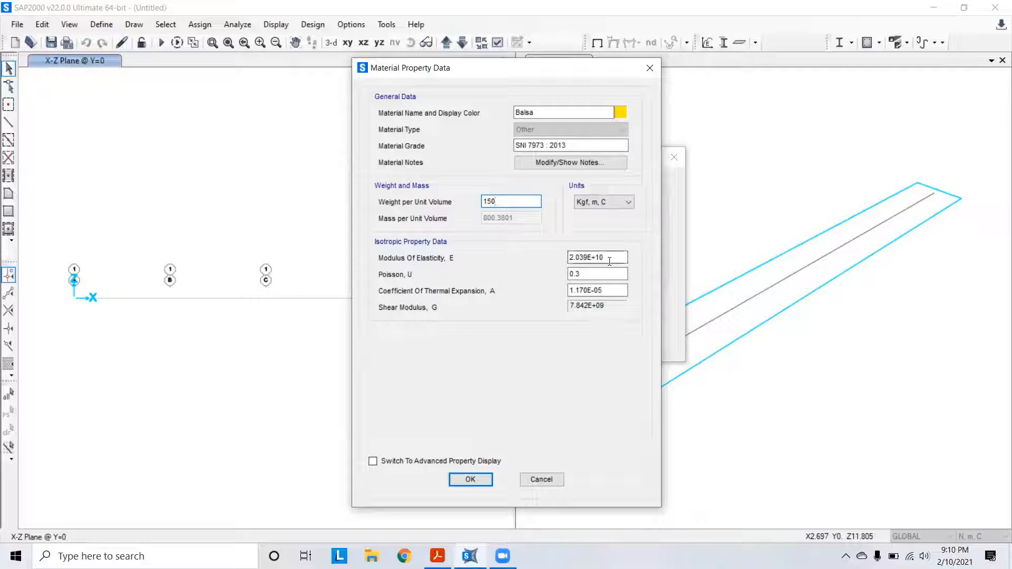
Compare the Balsa properties in N, mm, C and Kgf, m, C units, finishing with N, mm, C.
click(608, 202)
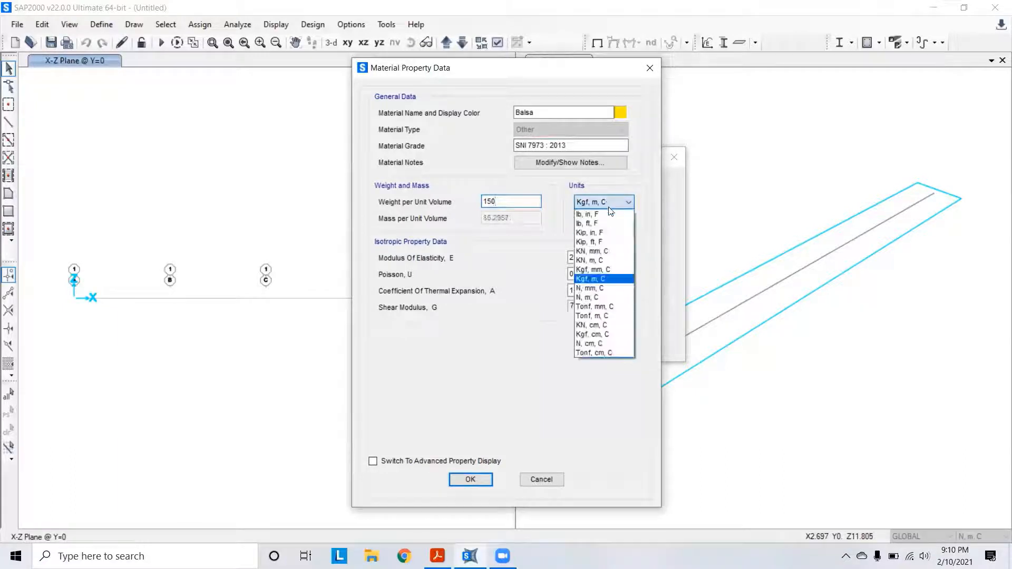
click(582, 290)
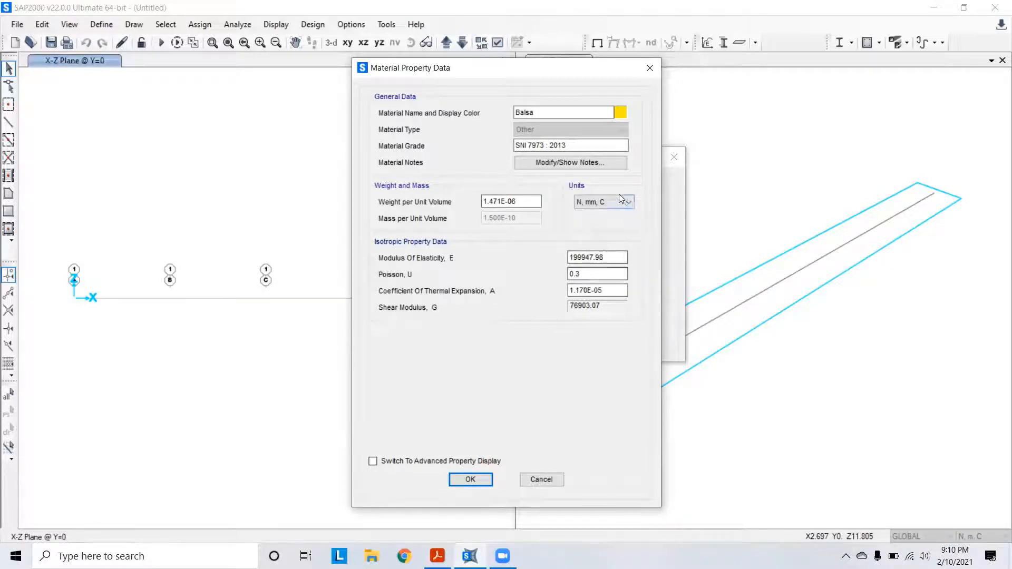
click(601, 202)
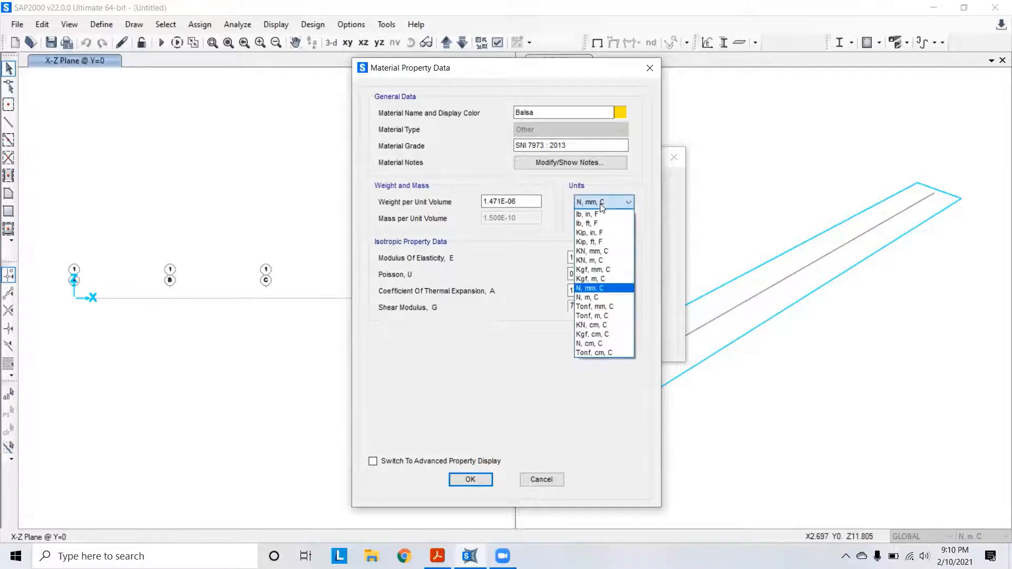
click(586, 279)
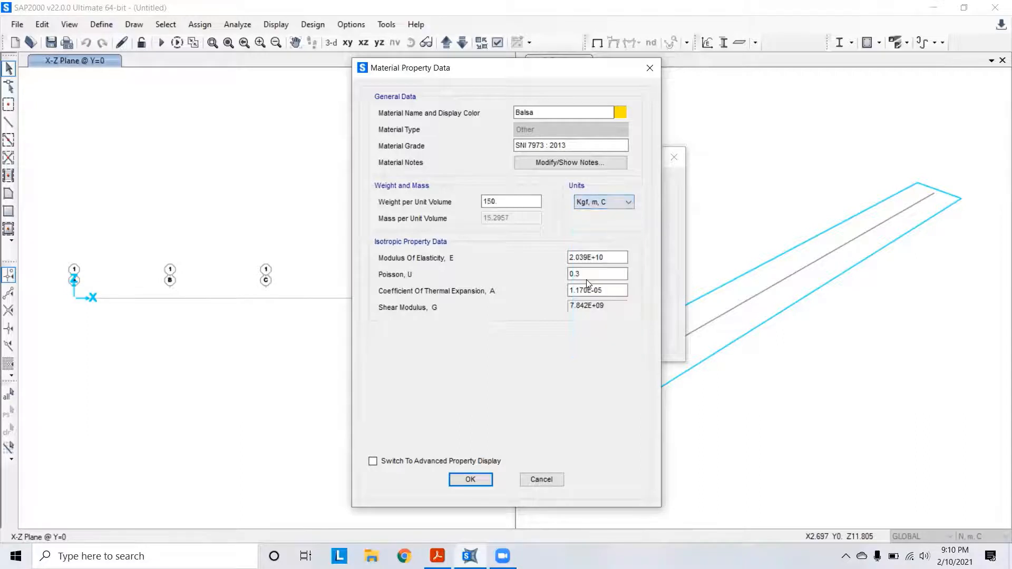
click(608, 199)
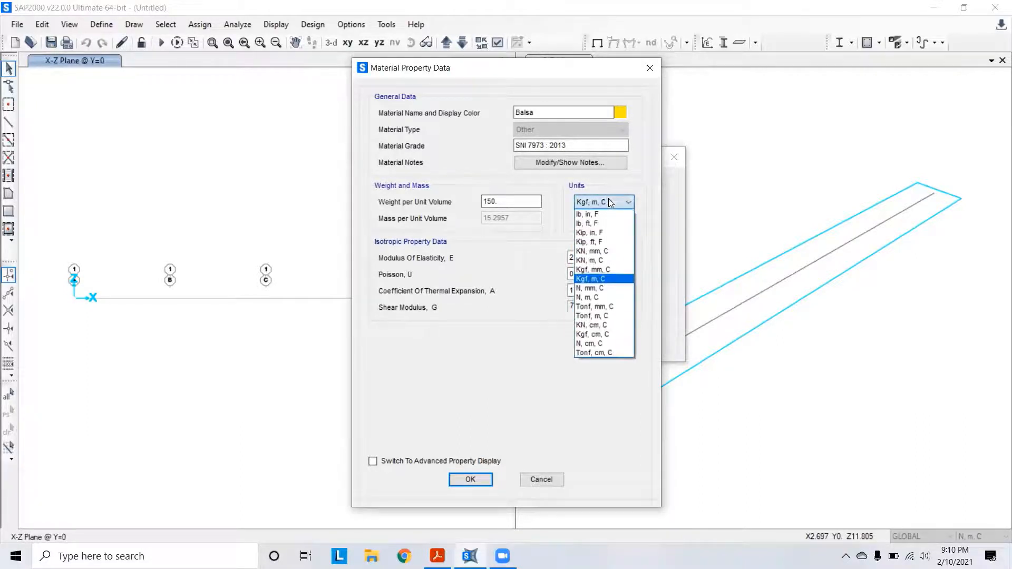
click(594, 289)
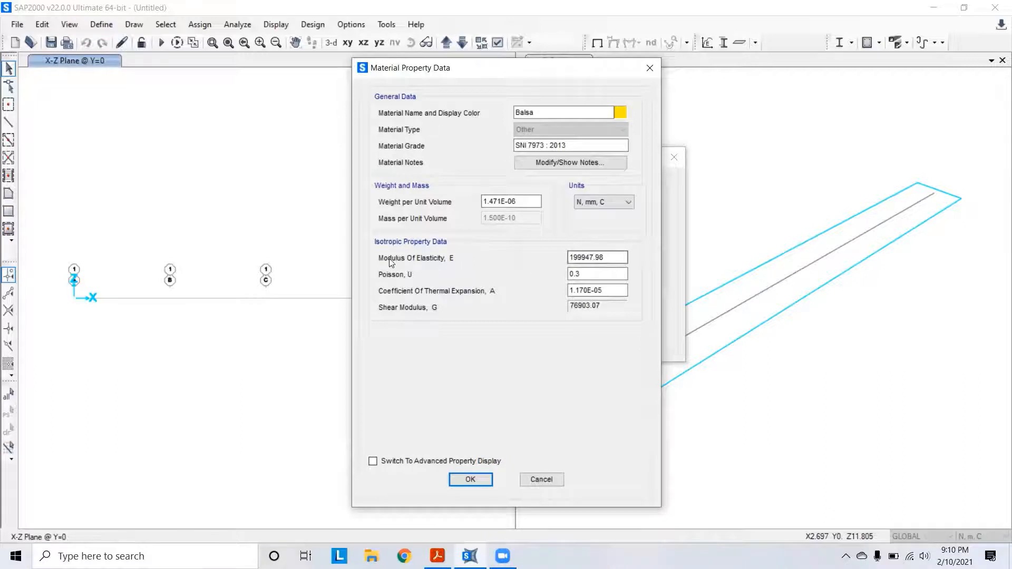
Set Balsa's modulus of elasticity to 5000 and its Poisson's ratio to 0.38, and finish the material definition.
drag(605, 259, 539, 264)
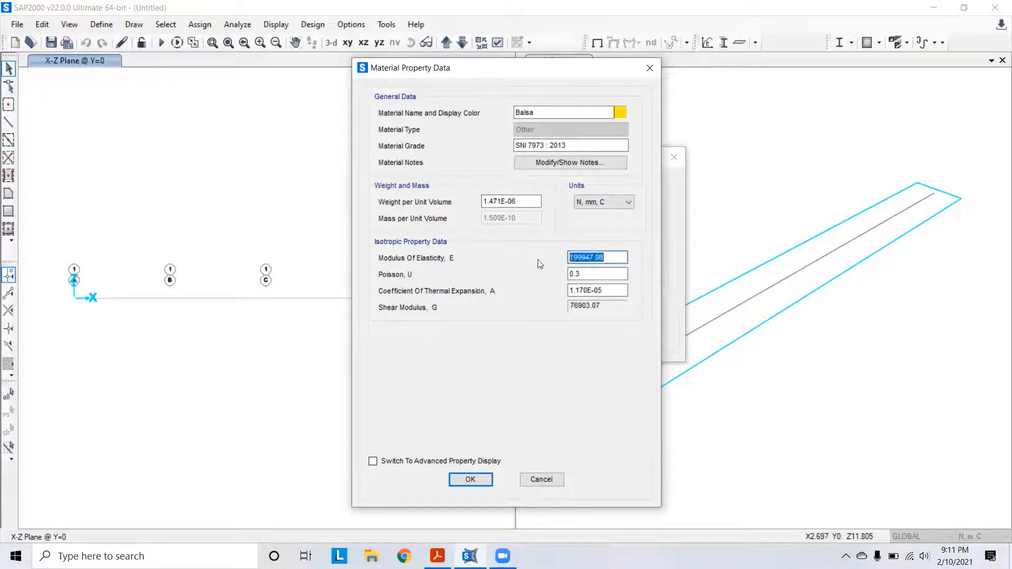
text(5000)
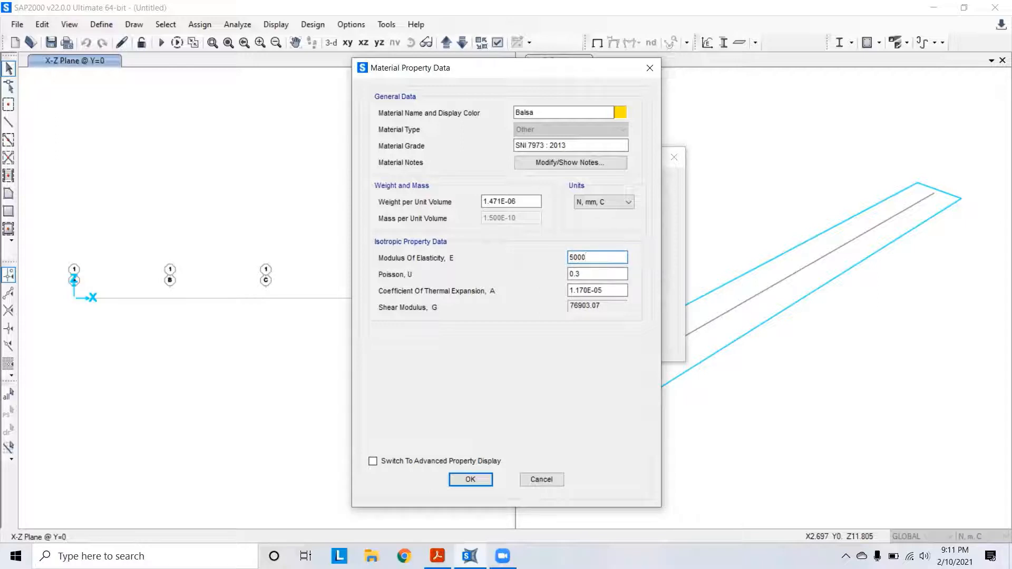
click(592, 273)
text(8)
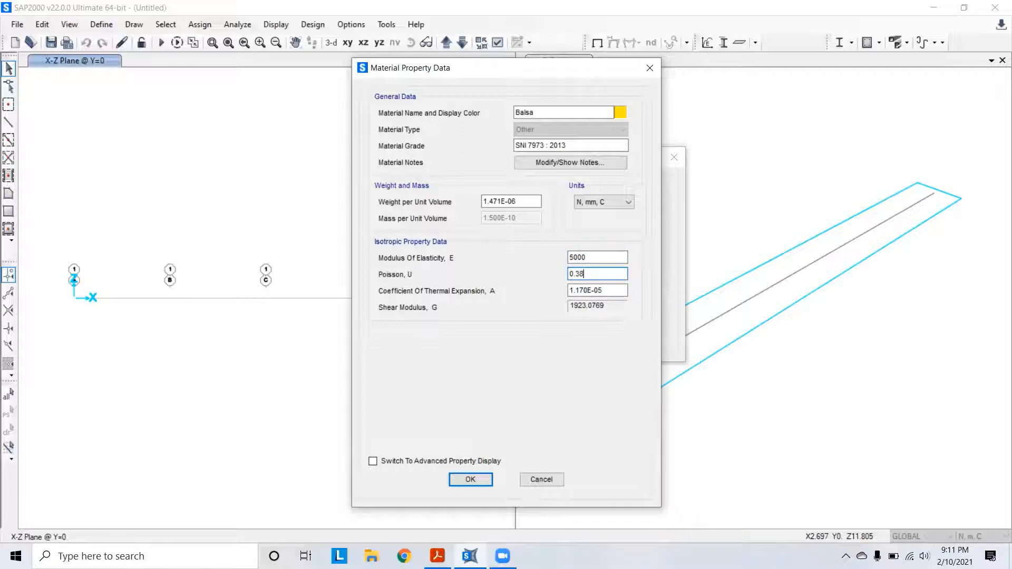
click(597, 257)
click(597, 273)
click(596, 257)
click(596, 274)
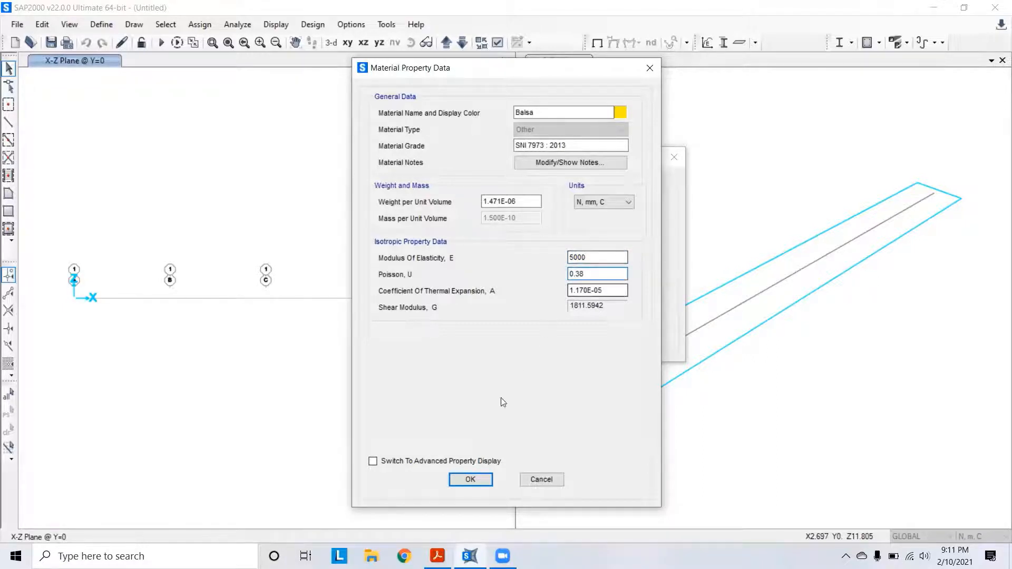
click(471, 480)
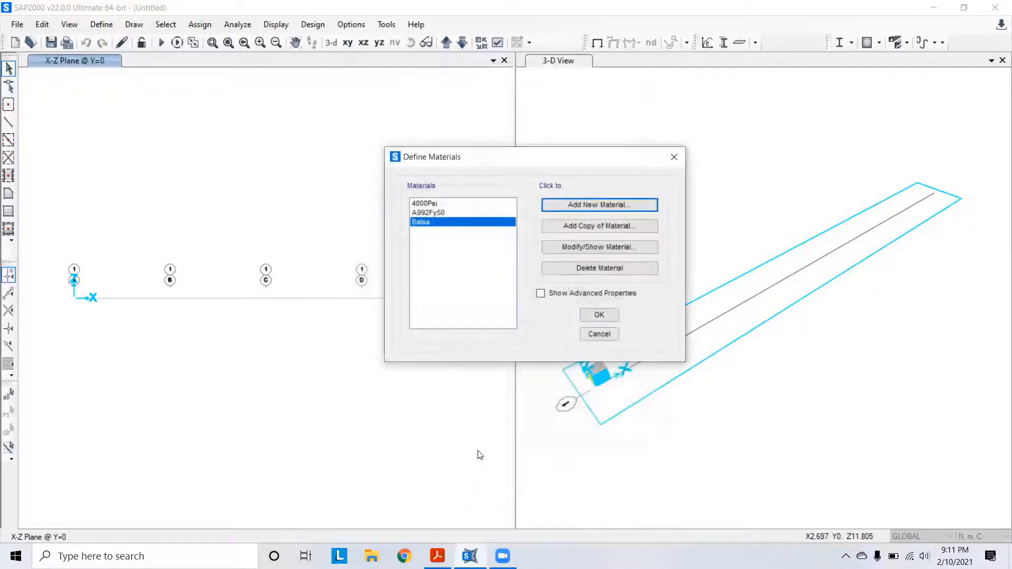
click(423, 213)
click(433, 222)
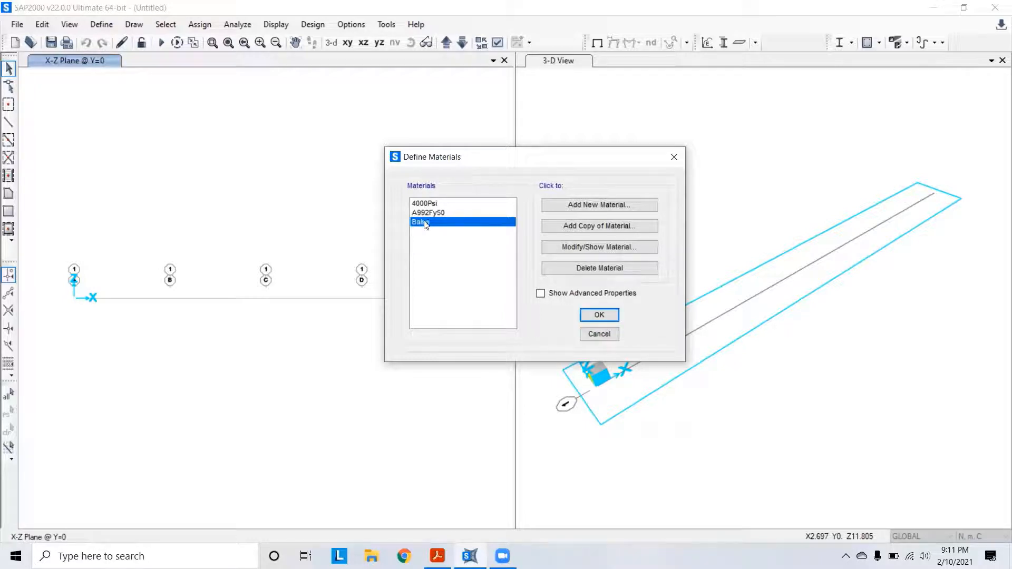
click(599, 315)
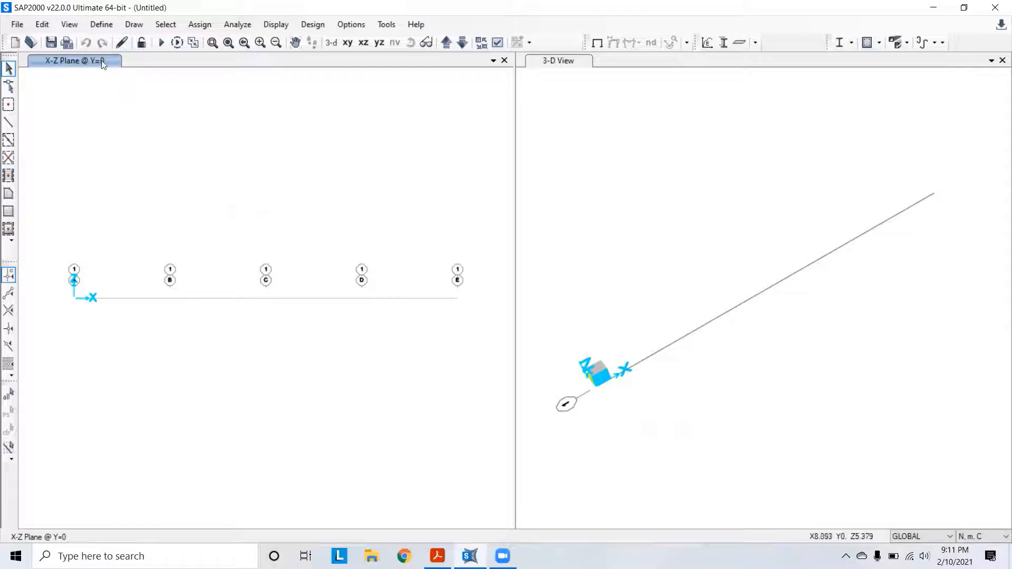
click(98, 25)
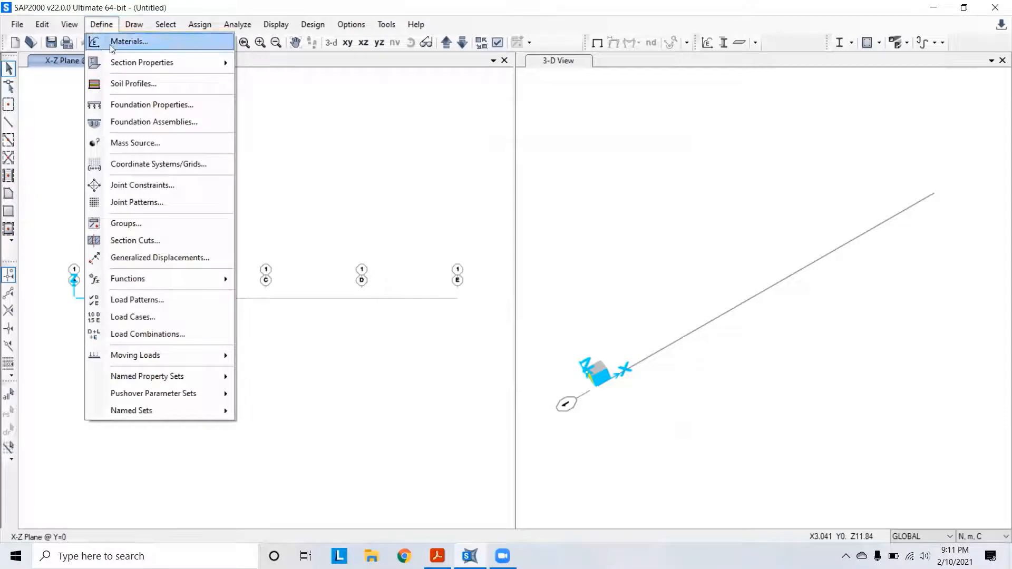
mouse_move(122, 64)
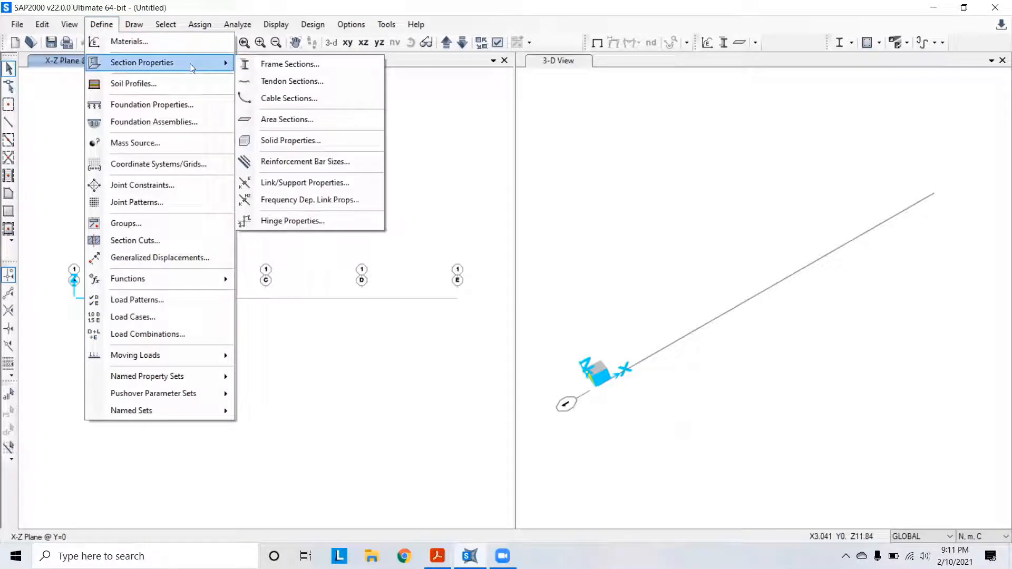
click(270, 65)
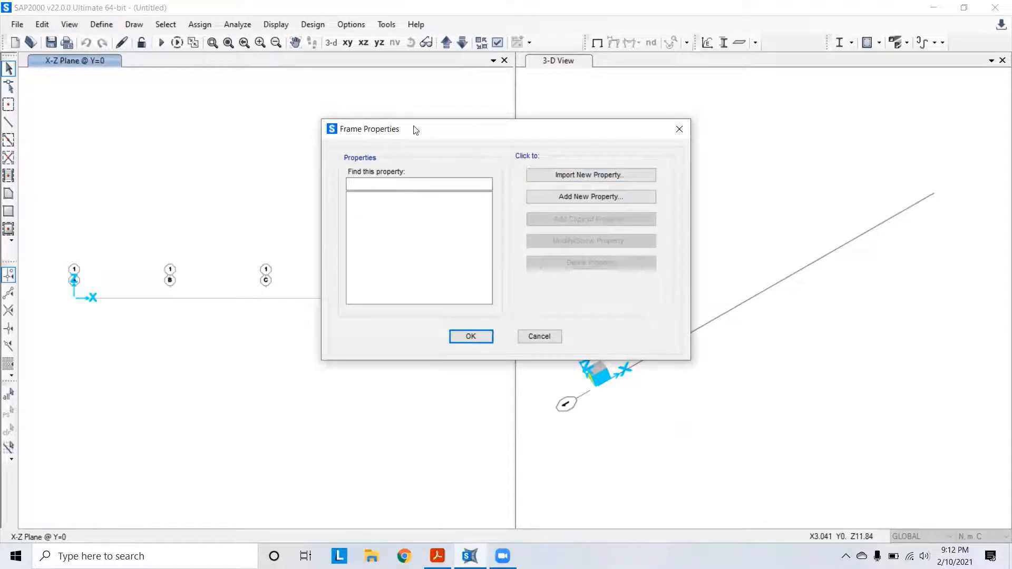
drag(420, 131, 407, 134)
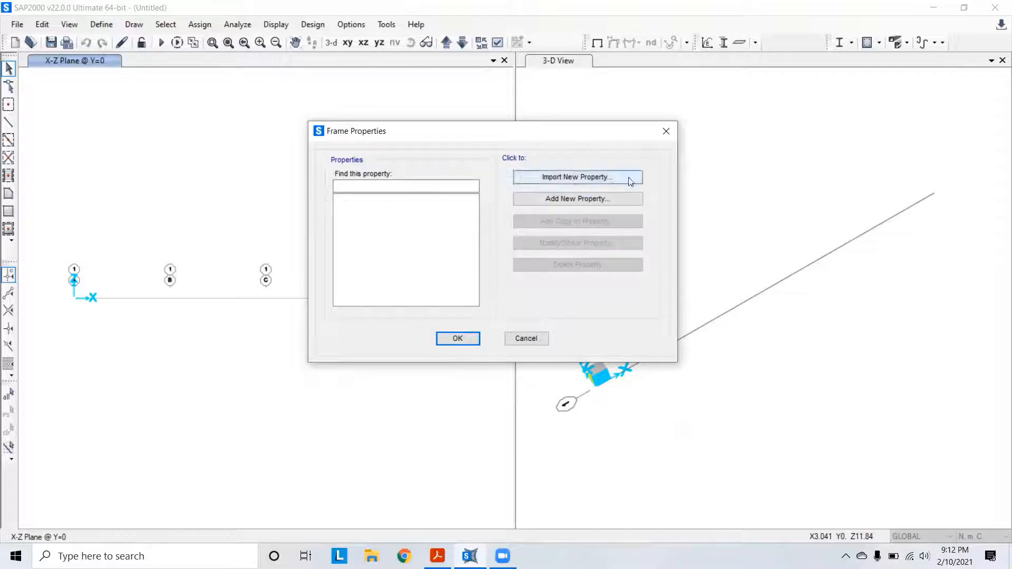
click(666, 134)
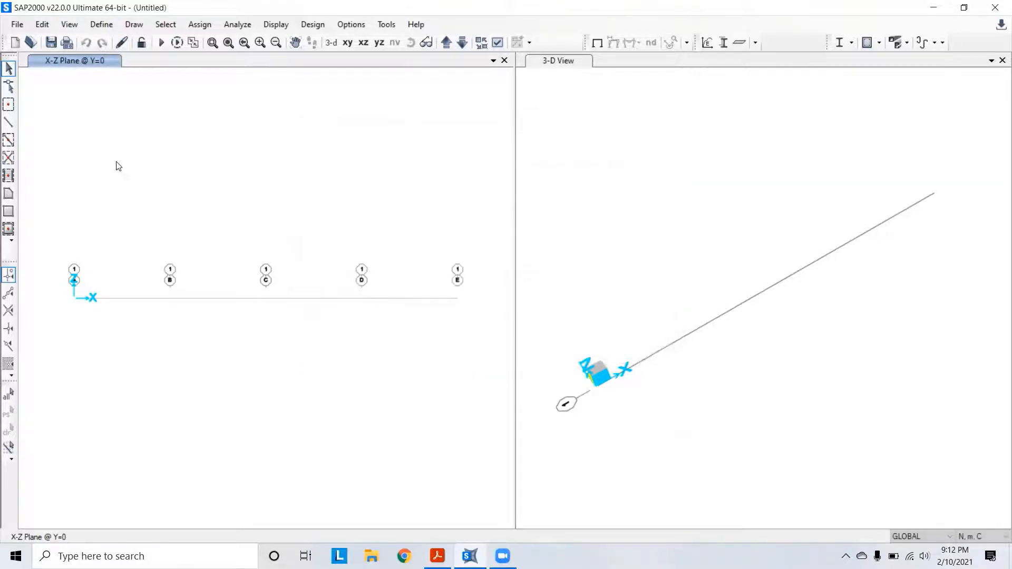
click(9, 123)
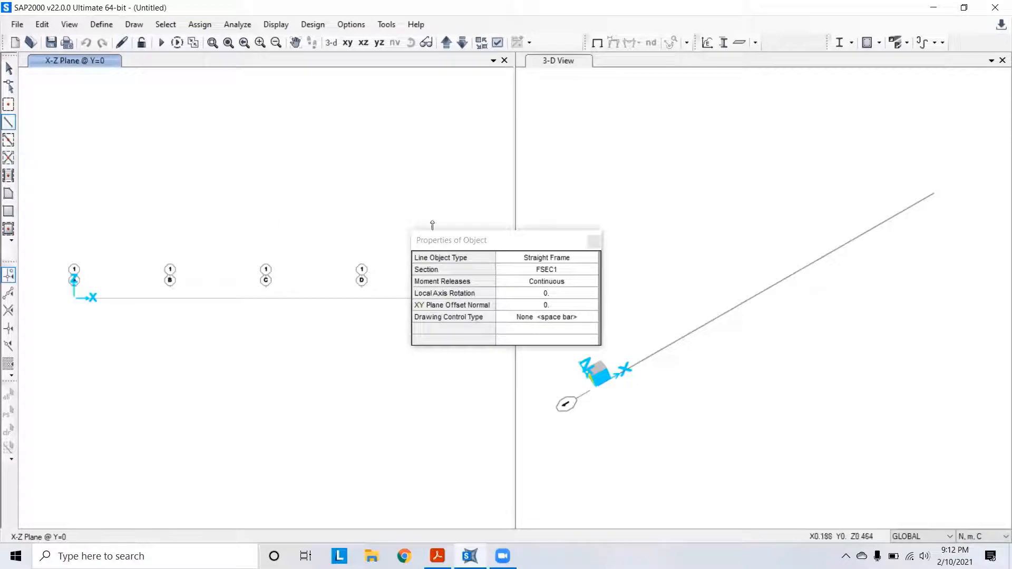
click(593, 243)
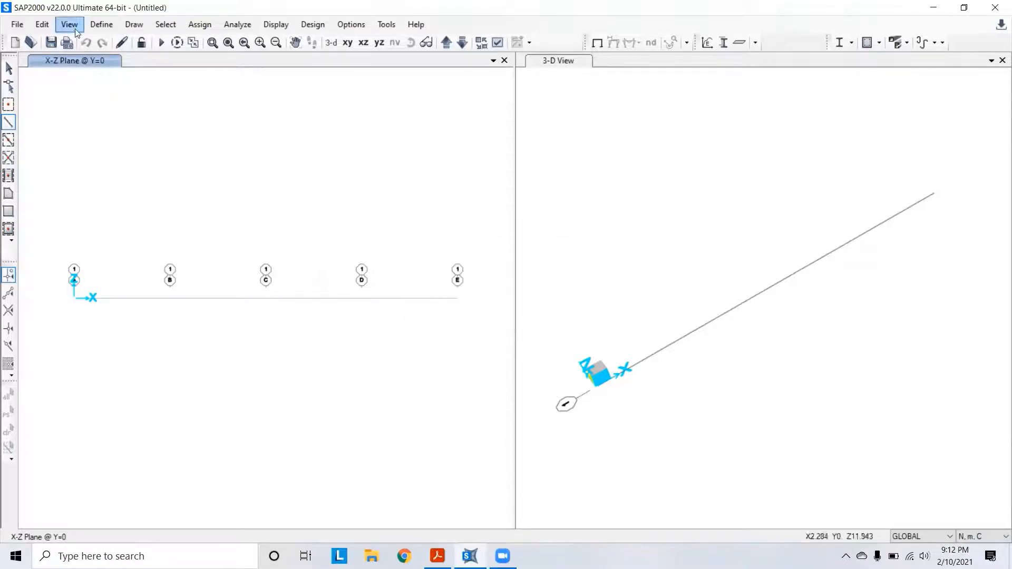
Add a new frame section property of type Other using the Section Designer option.
click(101, 24)
mouse_move(134, 61)
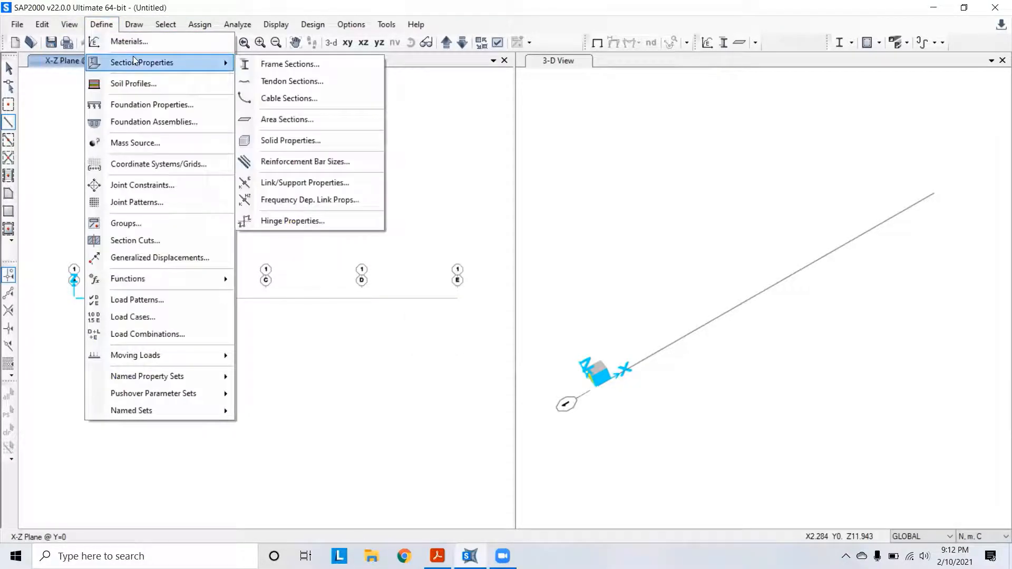
click(268, 65)
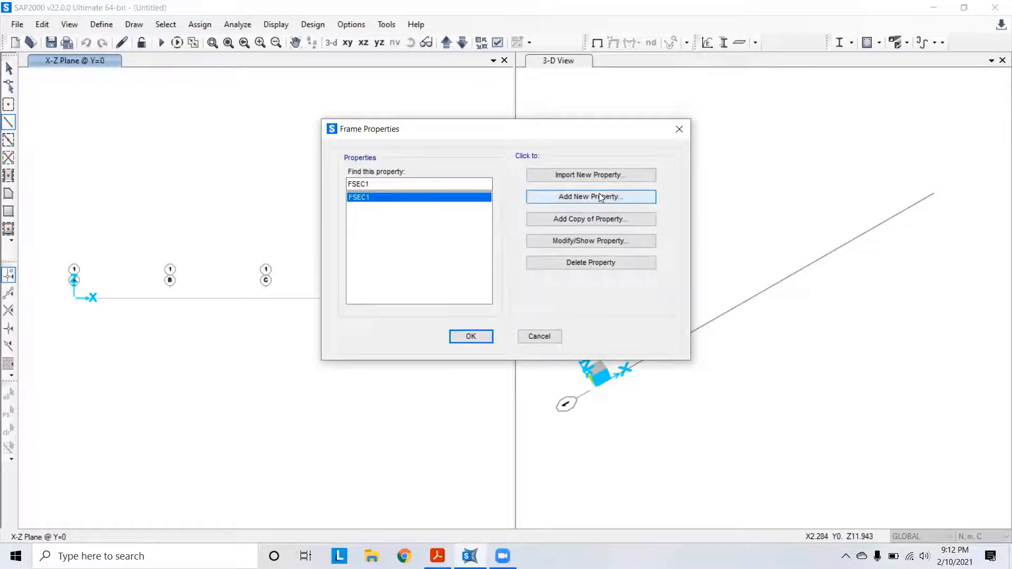
click(570, 200)
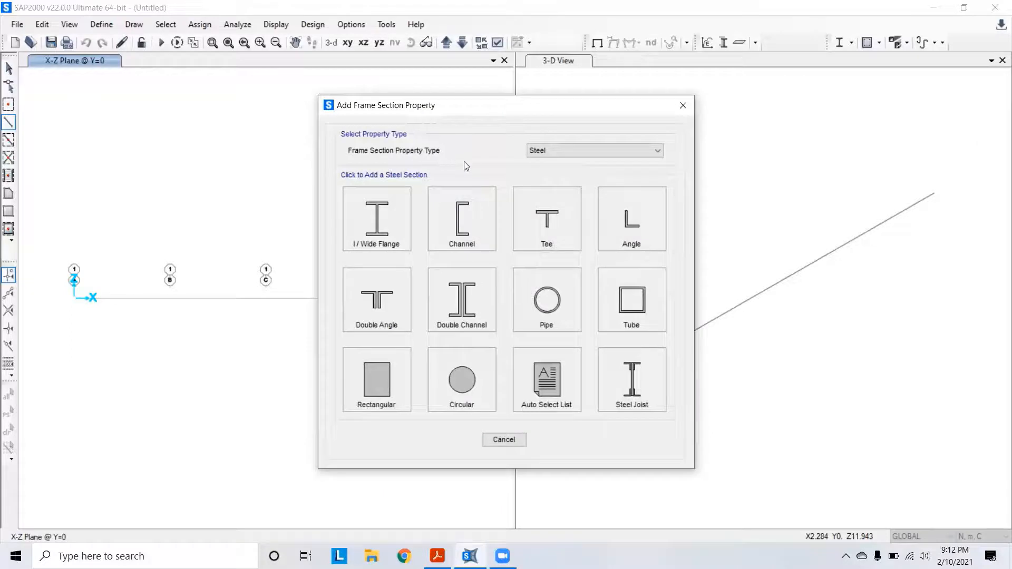
click(576, 153)
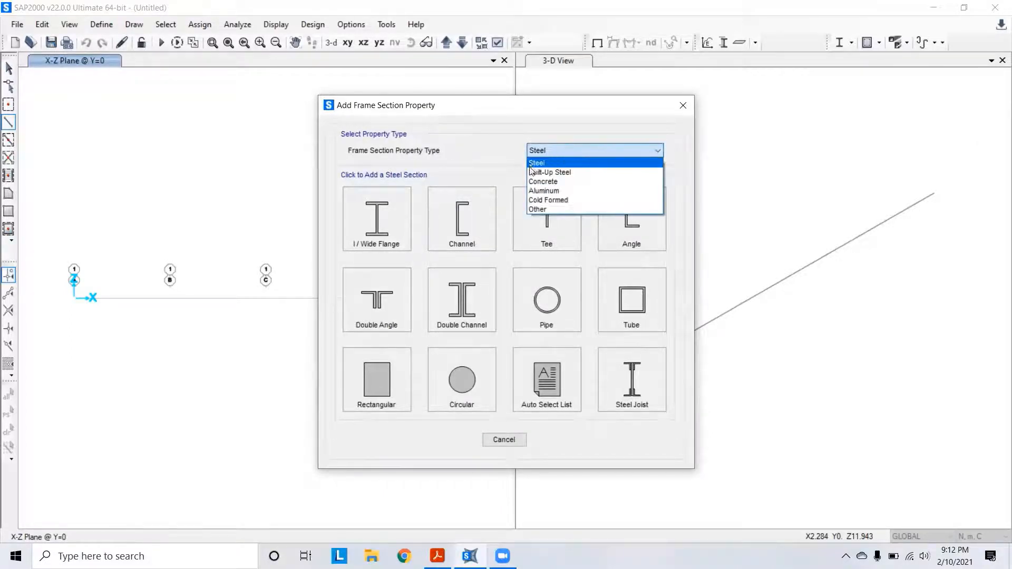
click(537, 210)
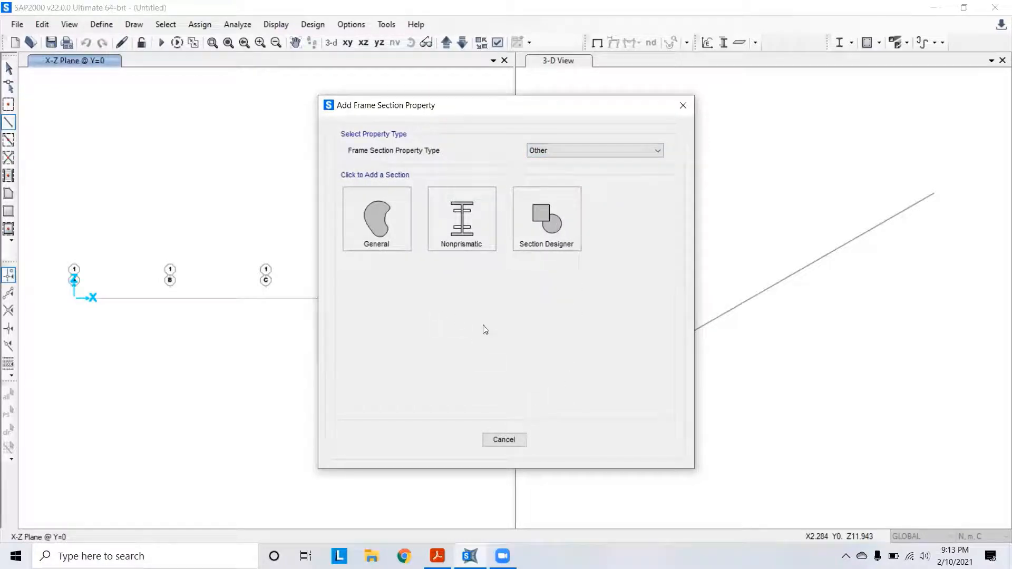
click(544, 211)
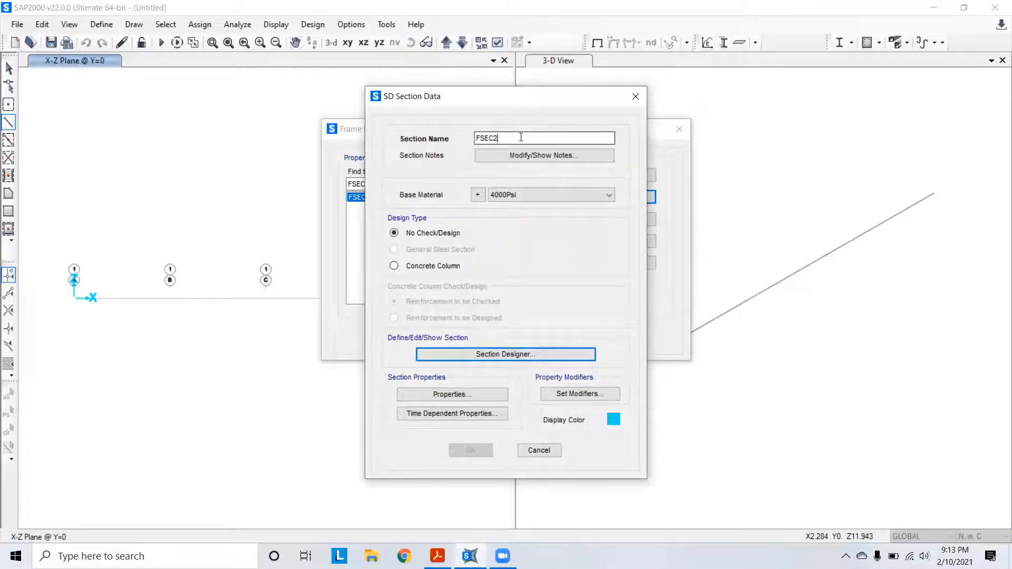
Name the new section Balsa 3x3 and choose Balsa as its base material.
drag(521, 136, 467, 139)
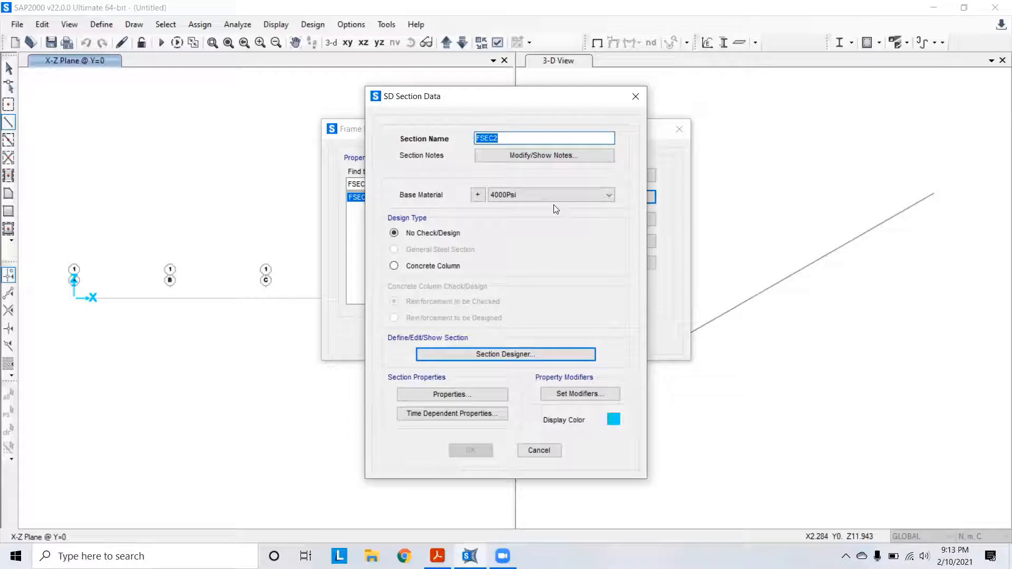
text(Biais)
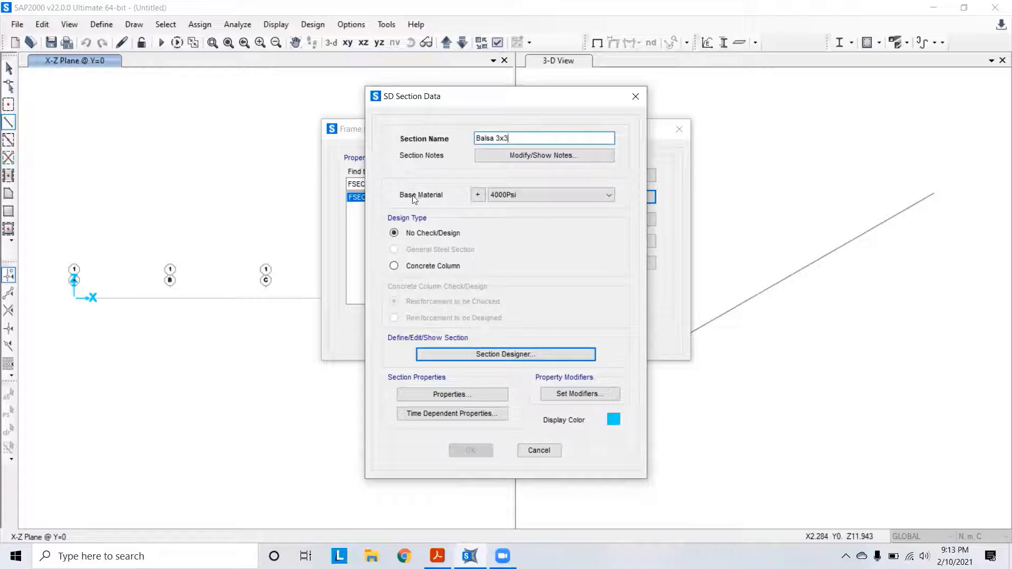
click(576, 196)
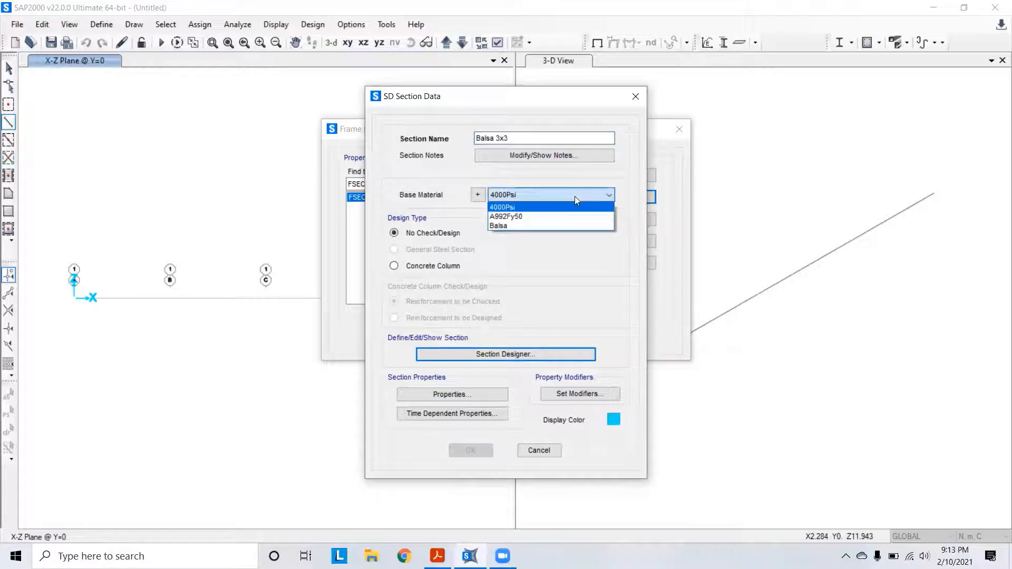
click(504, 226)
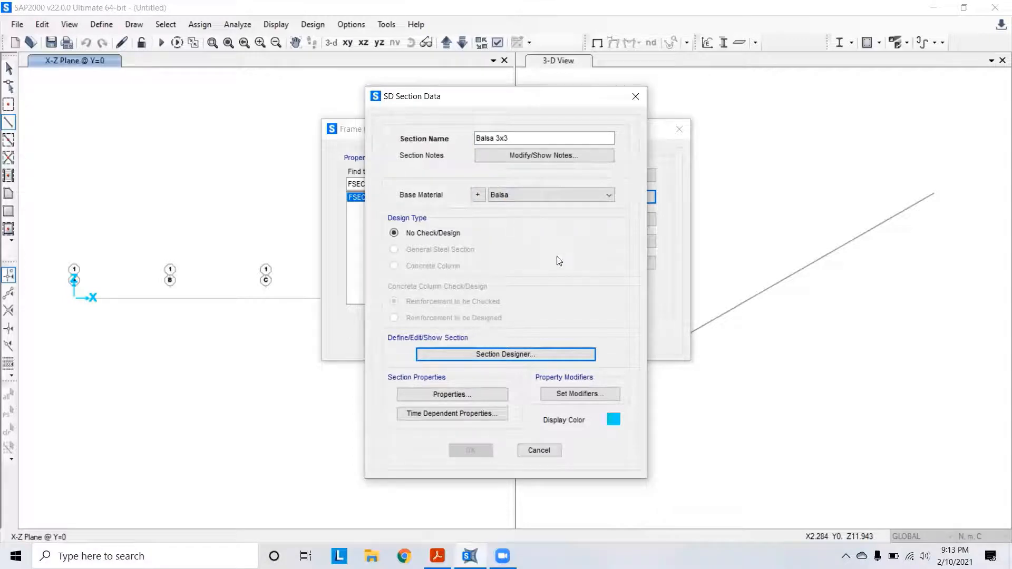
Place a solid rectangle centred on the origin in the Section Designer for Balsa 3x3.
click(526, 360)
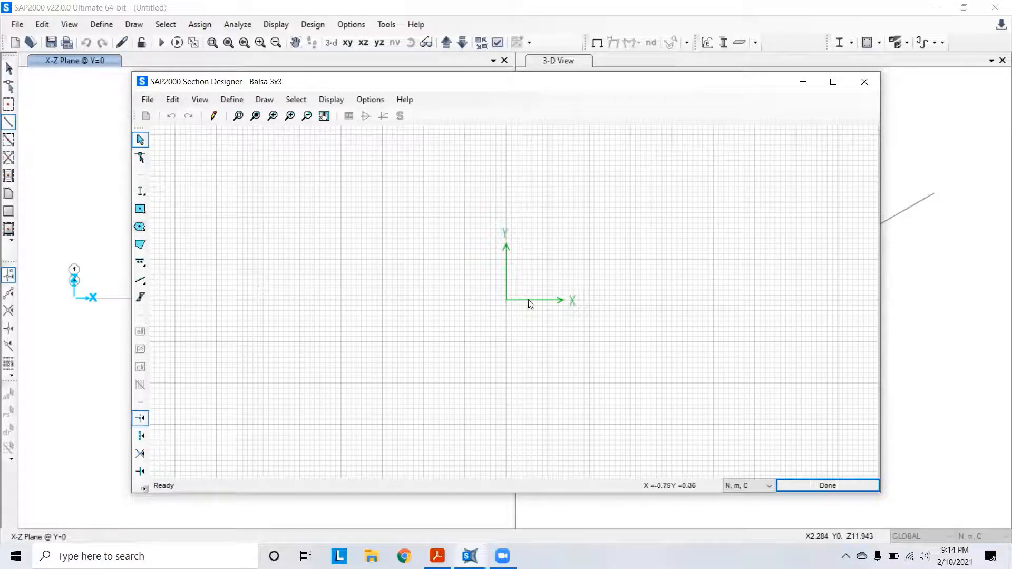
click(141, 210)
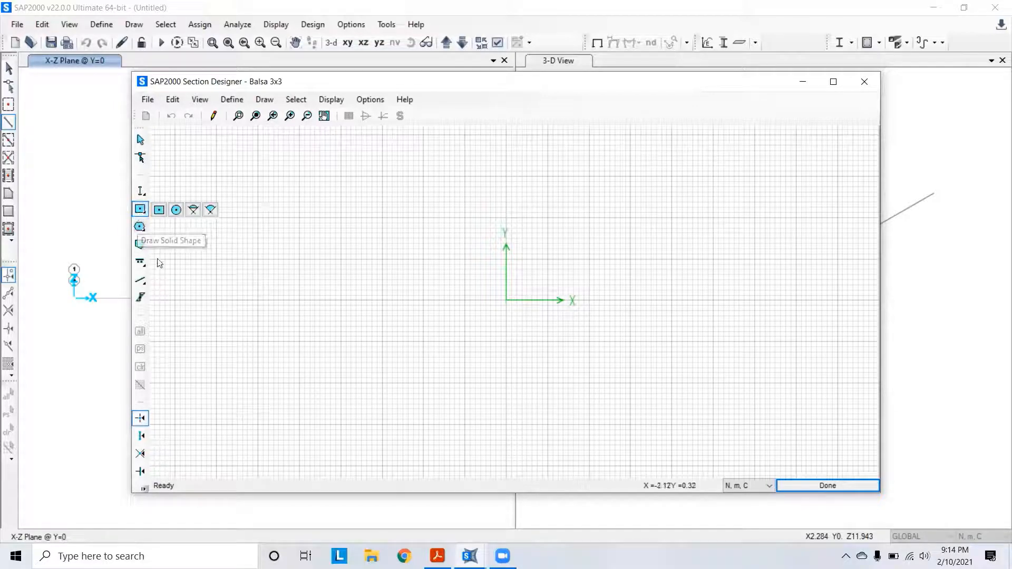
click(506, 303)
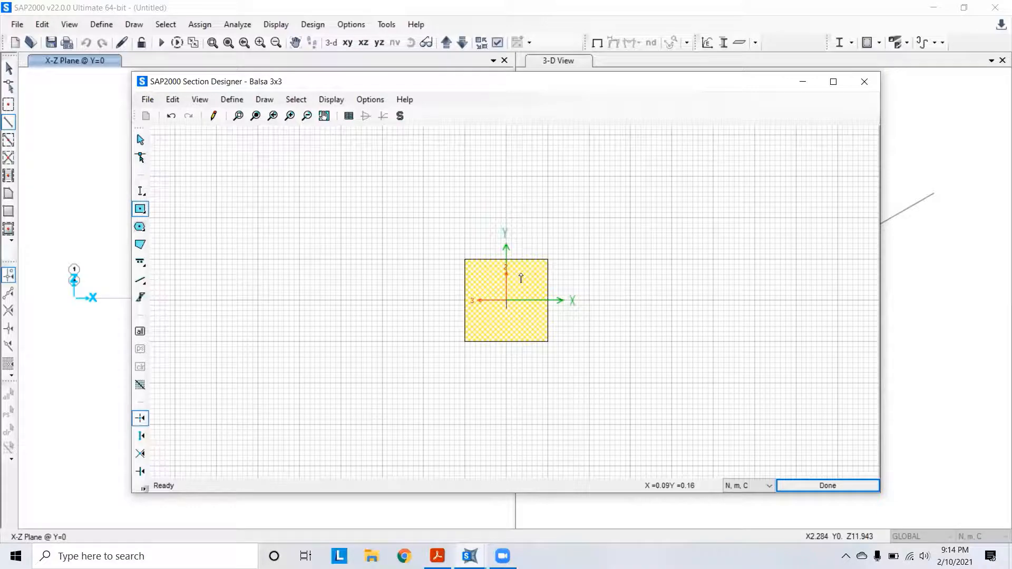
Change the solid rectangle's material to Balsa in its shape properties.
right_click(523, 278)
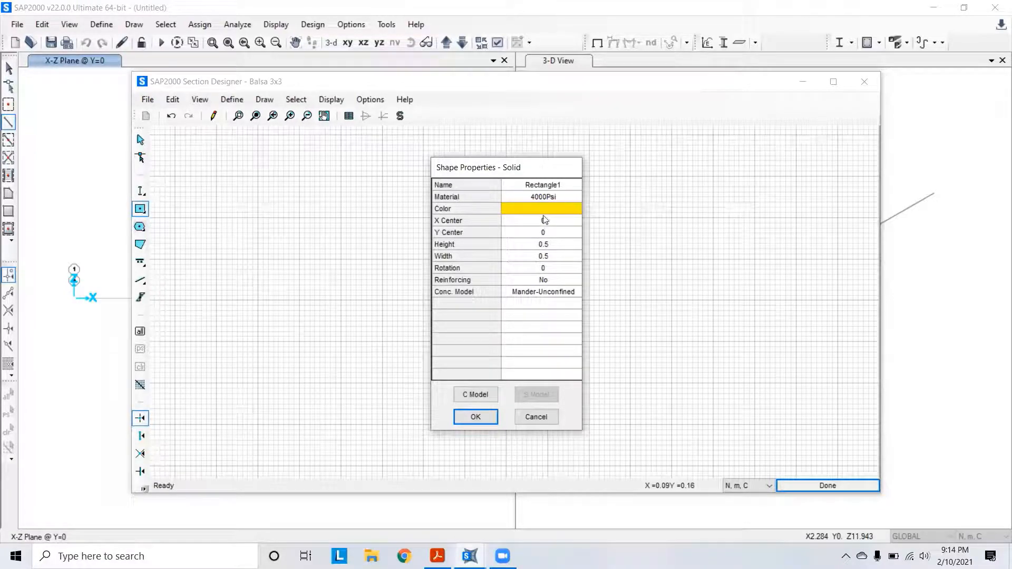
click(524, 195)
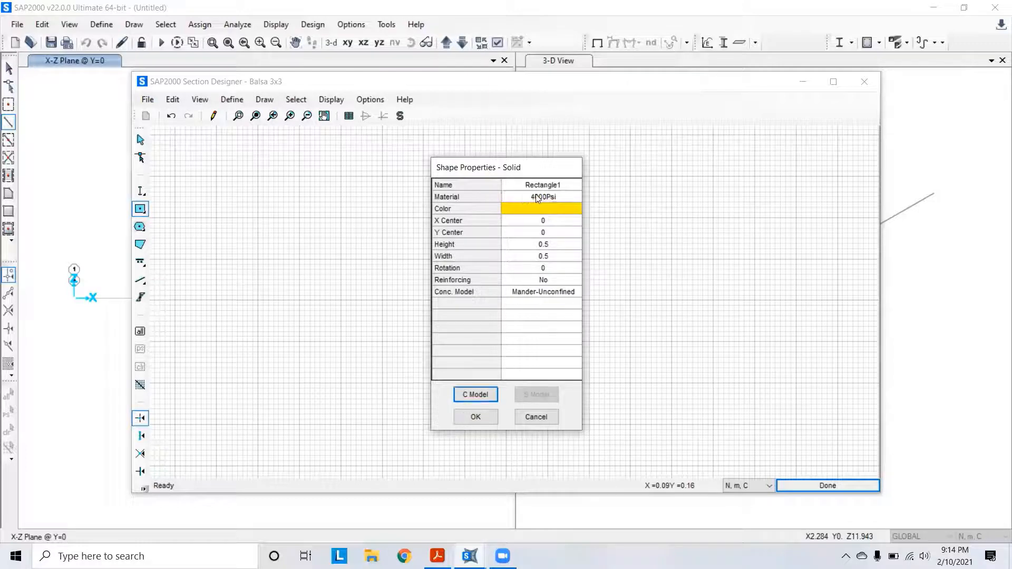
click(554, 199)
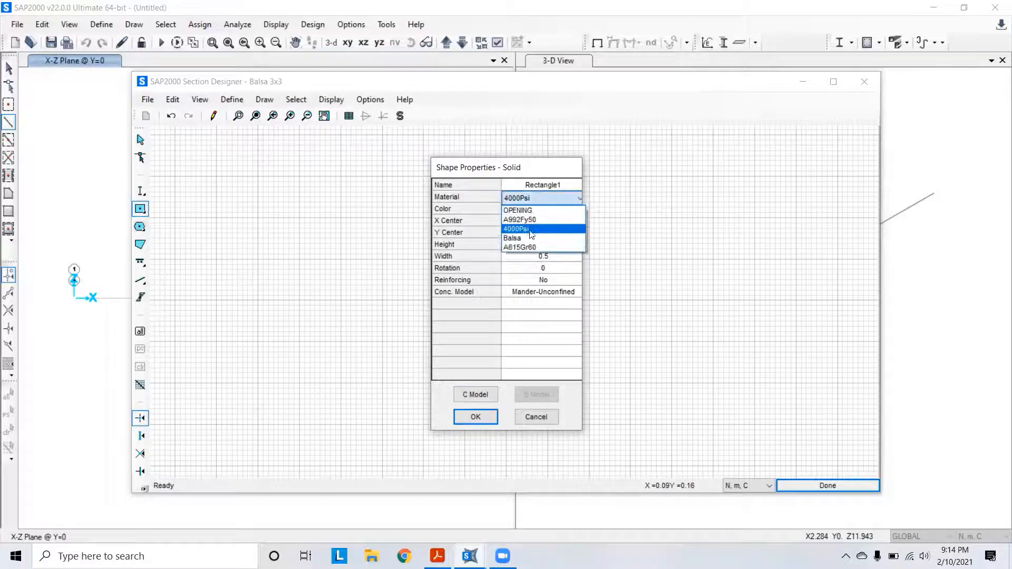
click(524, 239)
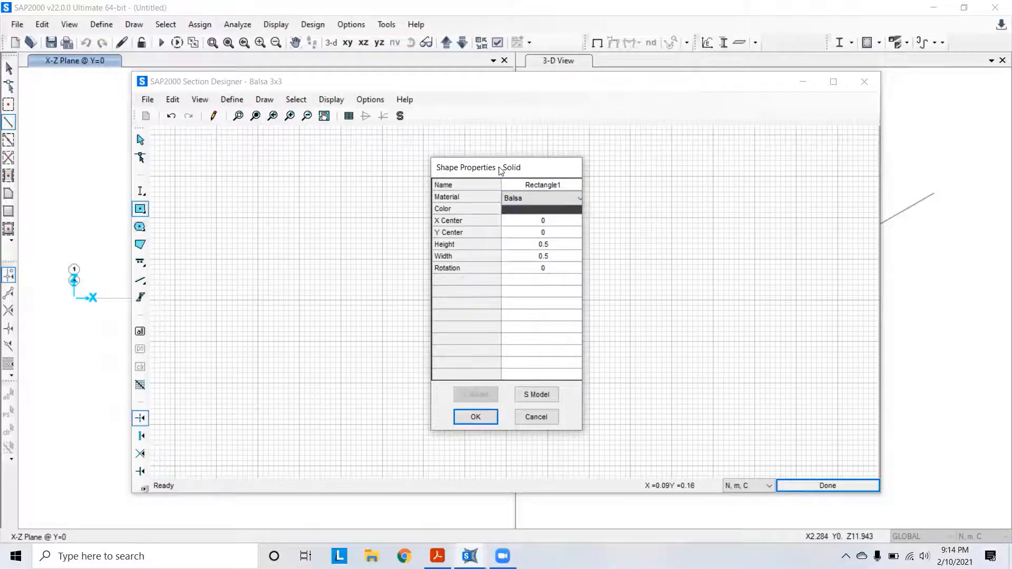
drag(500, 170, 341, 169)
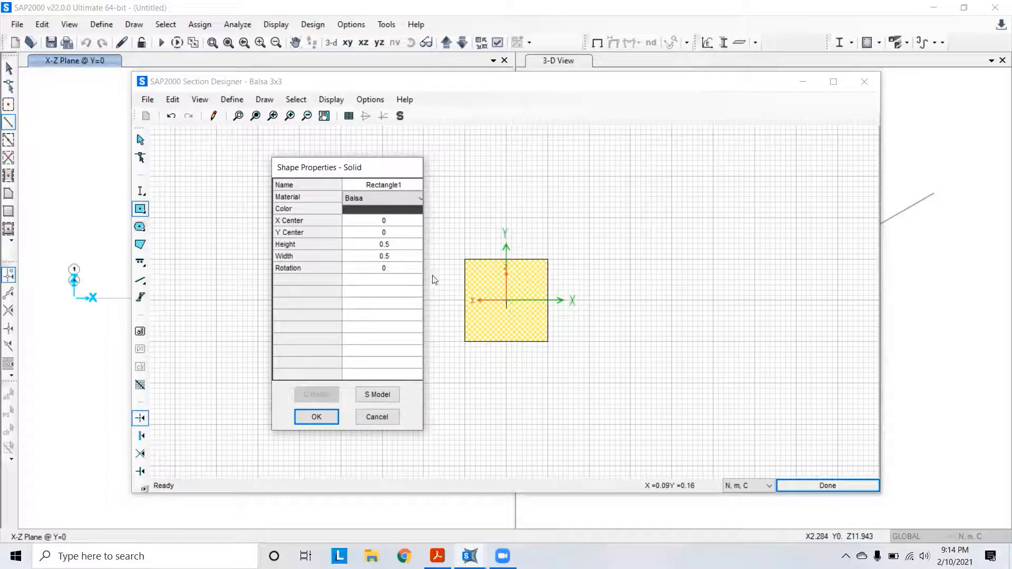
Set the rectangle's height to 0.03 m with a matching width, and finish the section drawing.
click(395, 246)
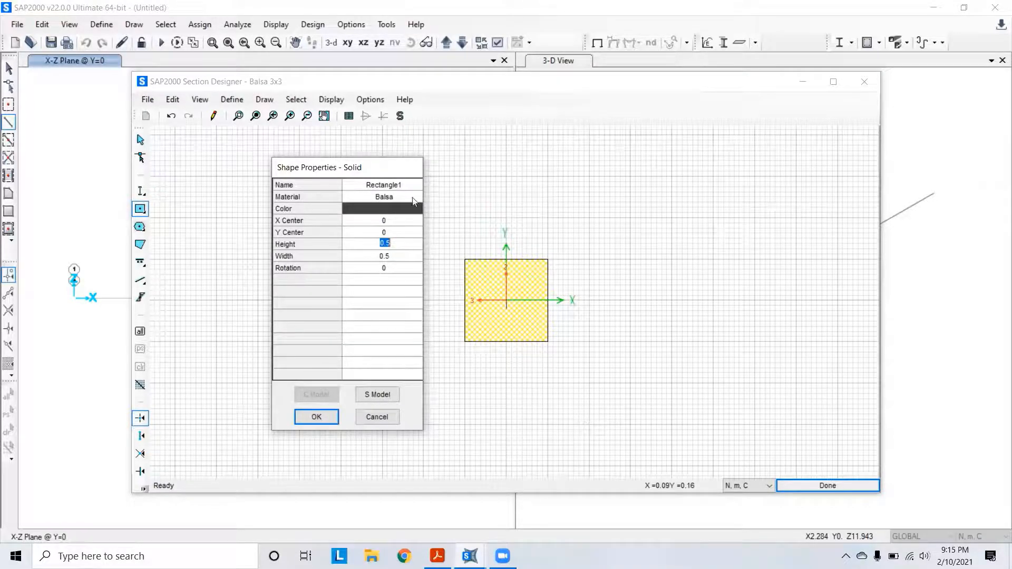
text(0.03)
click(385, 256)
click(320, 422)
click(316, 416)
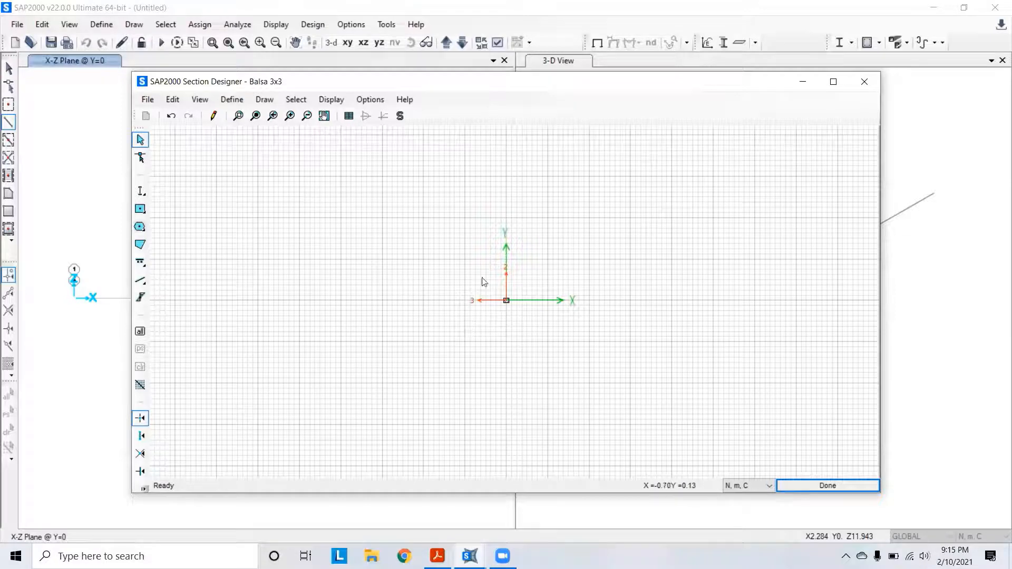
click(828, 485)
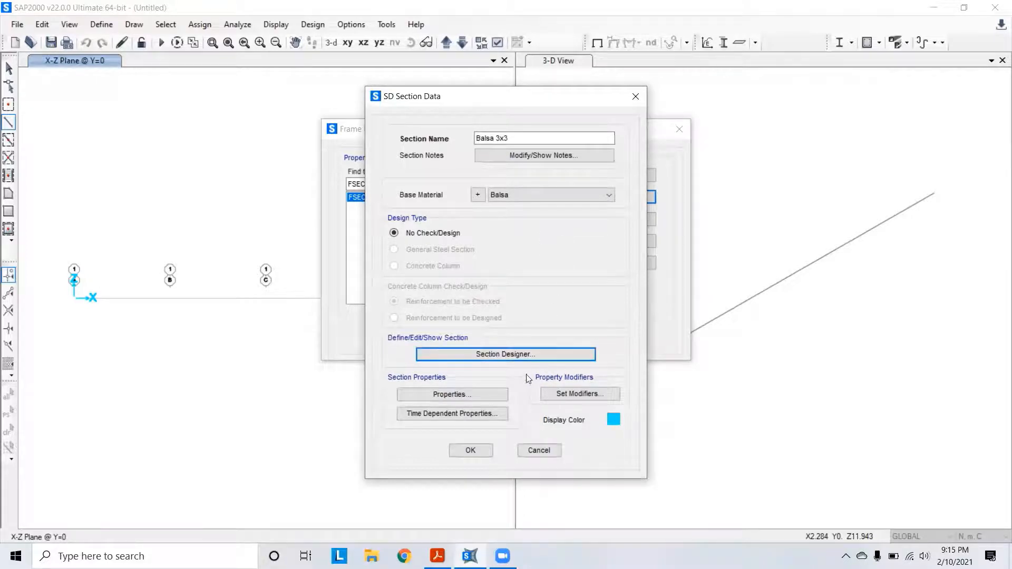
Reopen the Balsa 3x3 section drawing in the Section Designer and switch its units to N, mm, C.
click(483, 358)
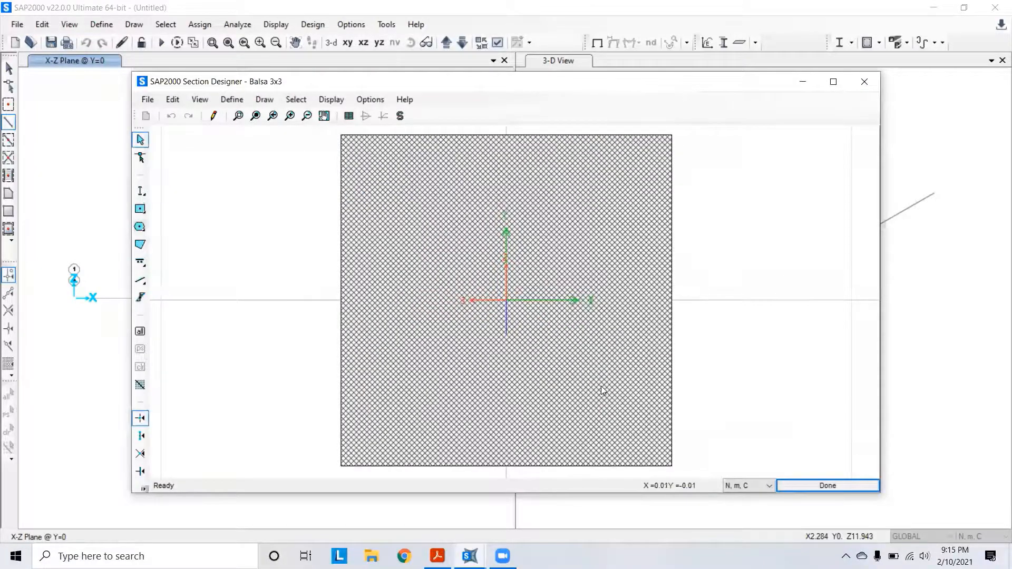
click(746, 486)
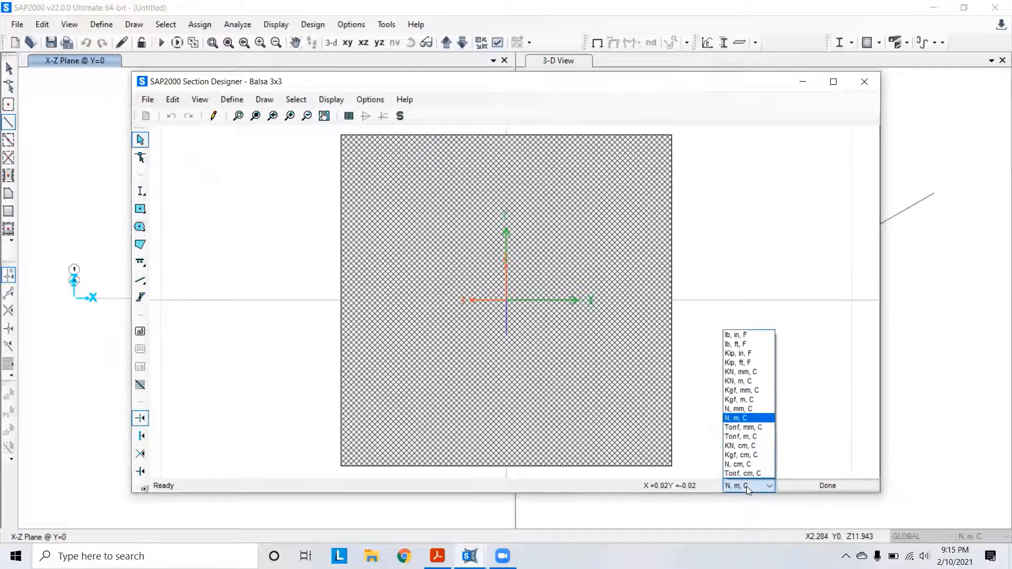
click(747, 409)
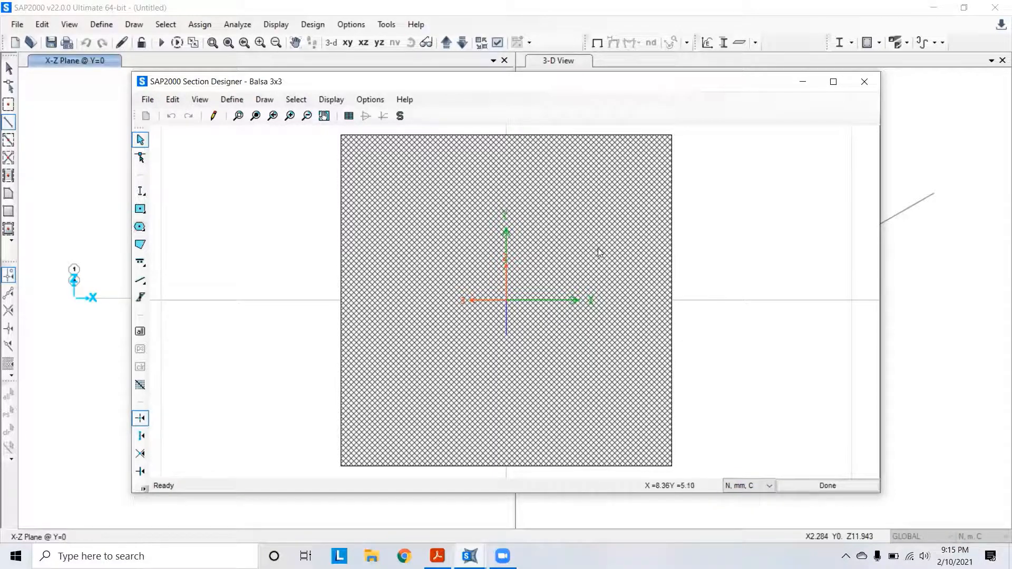
Set the solid rectangle's height and width to 3 mm and accept the Balsa 3x3 section.
double_click(558, 240)
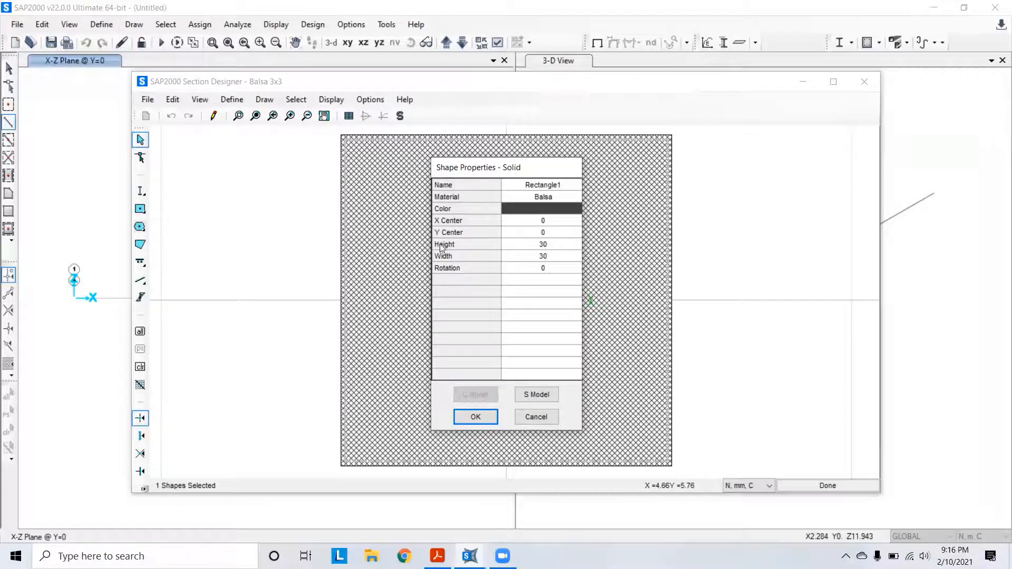
click(549, 245)
text(3)
click(543, 258)
text(3)
click(476, 417)
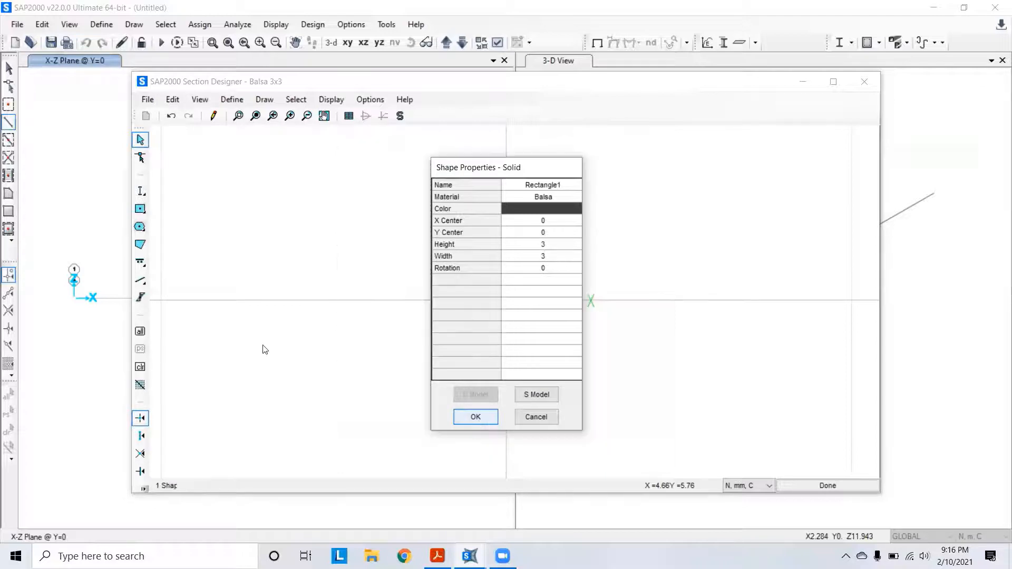
click(830, 485)
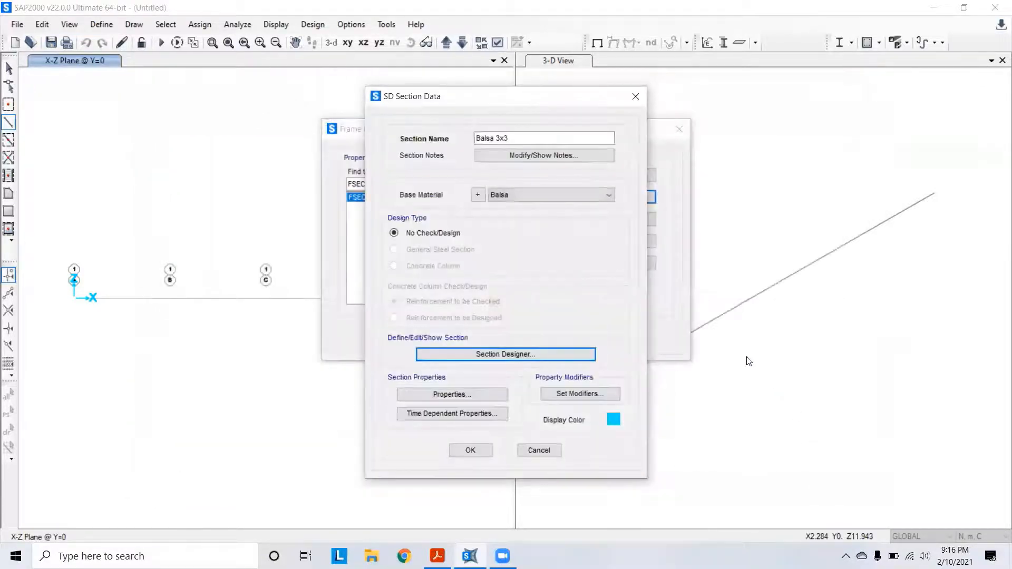
click(481, 452)
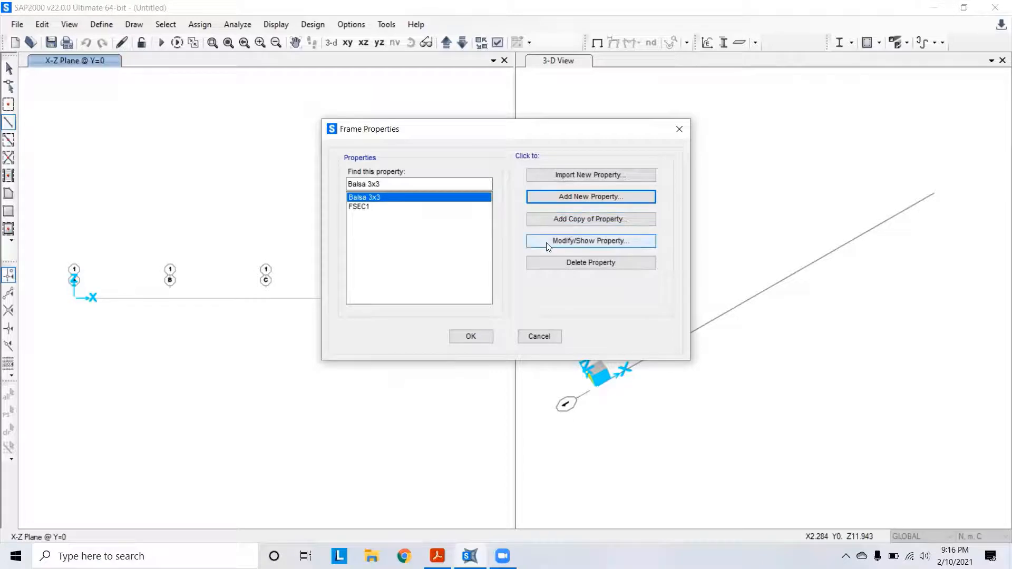
Add another Section Designer frame section named Balsa 3x3 2 with Balsa as its base material.
click(610, 197)
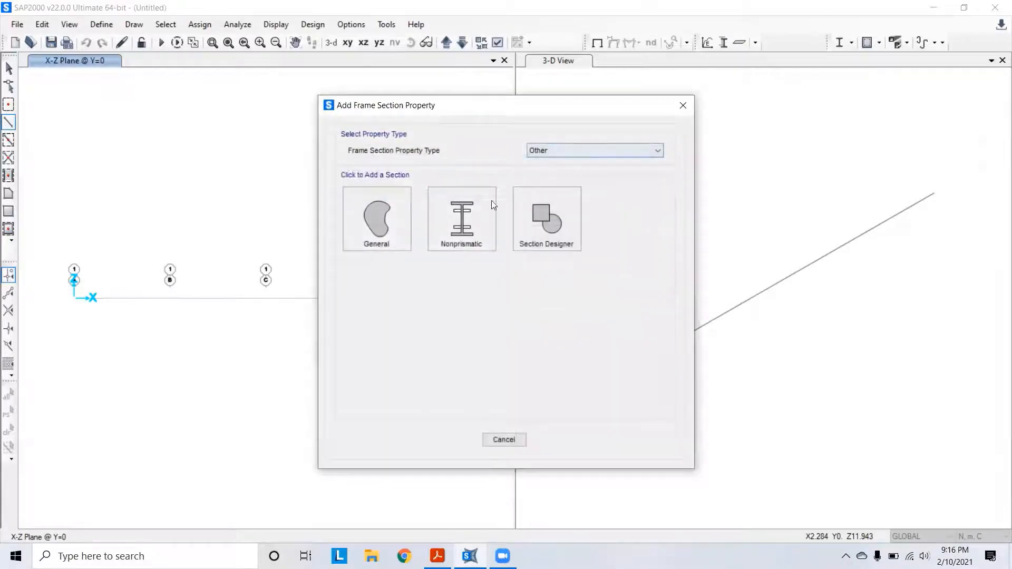
click(553, 232)
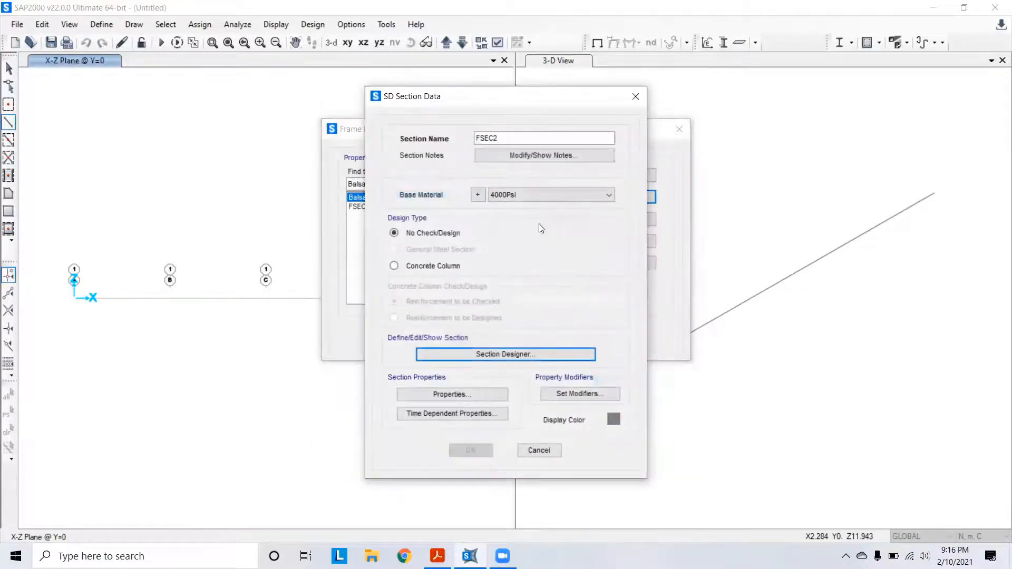
drag(522, 138, 462, 145)
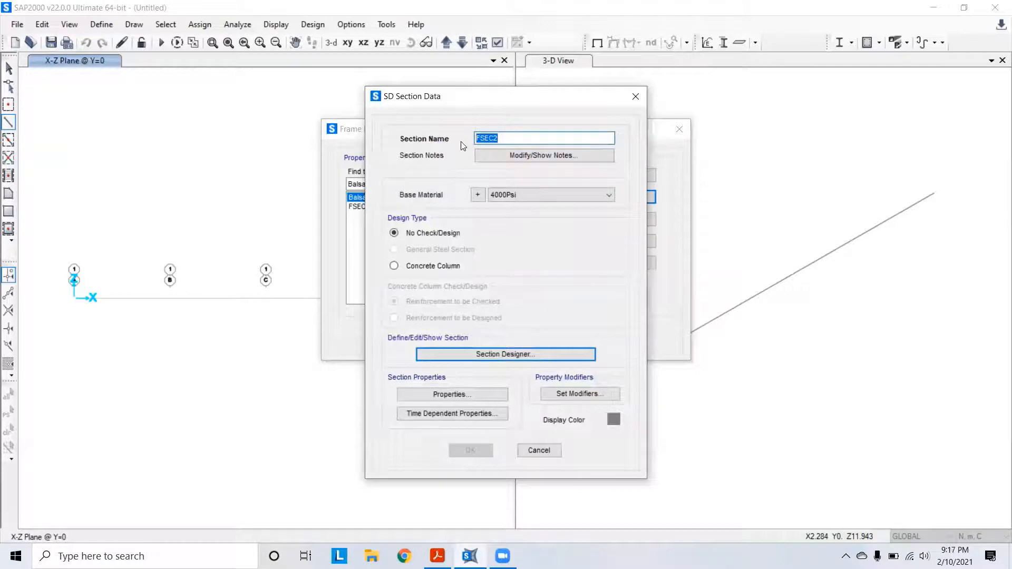
text(balsa)
key(BackSpace)
key(BackSpace)
key(BackSpace)
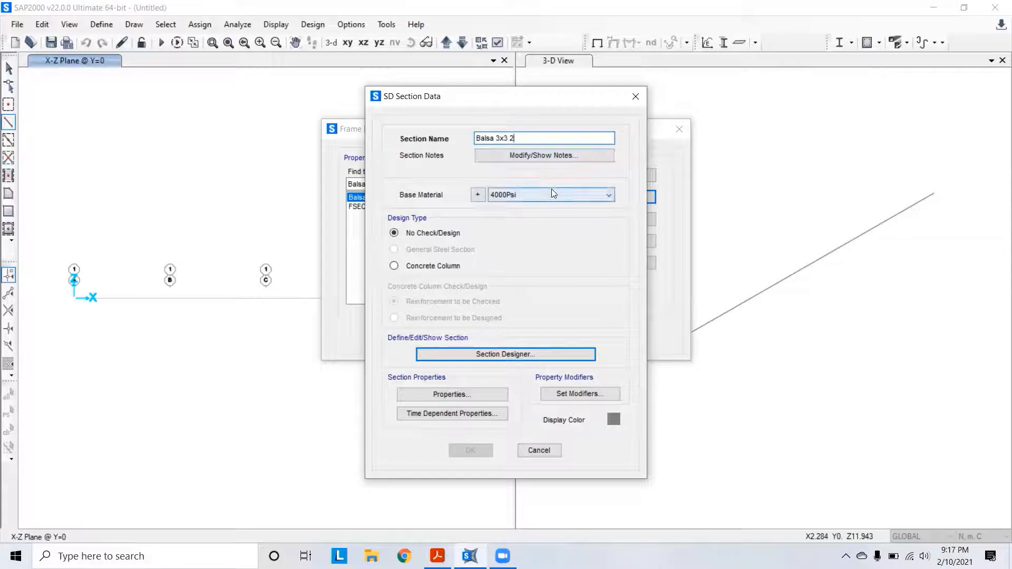
click(553, 203)
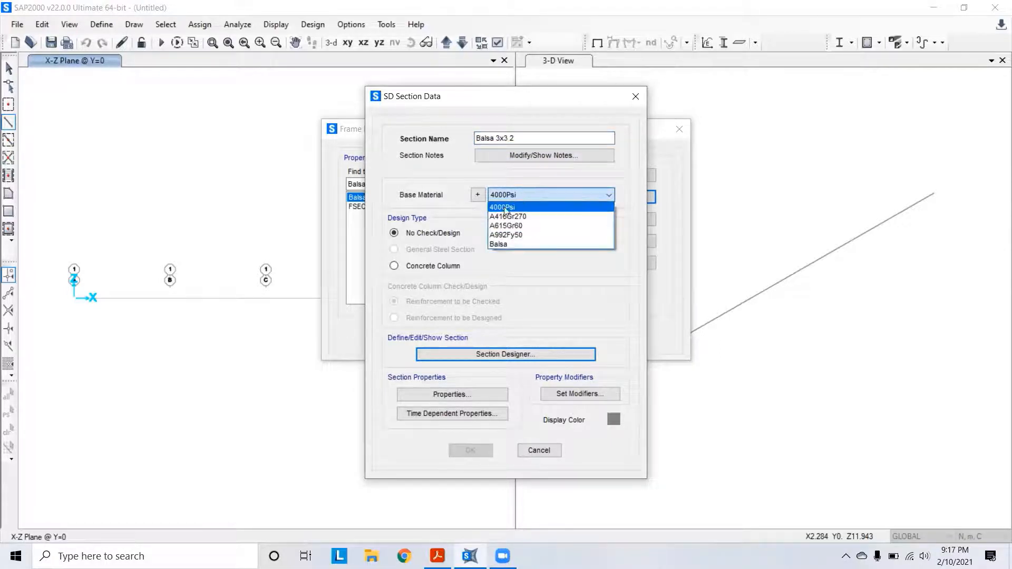
click(501, 245)
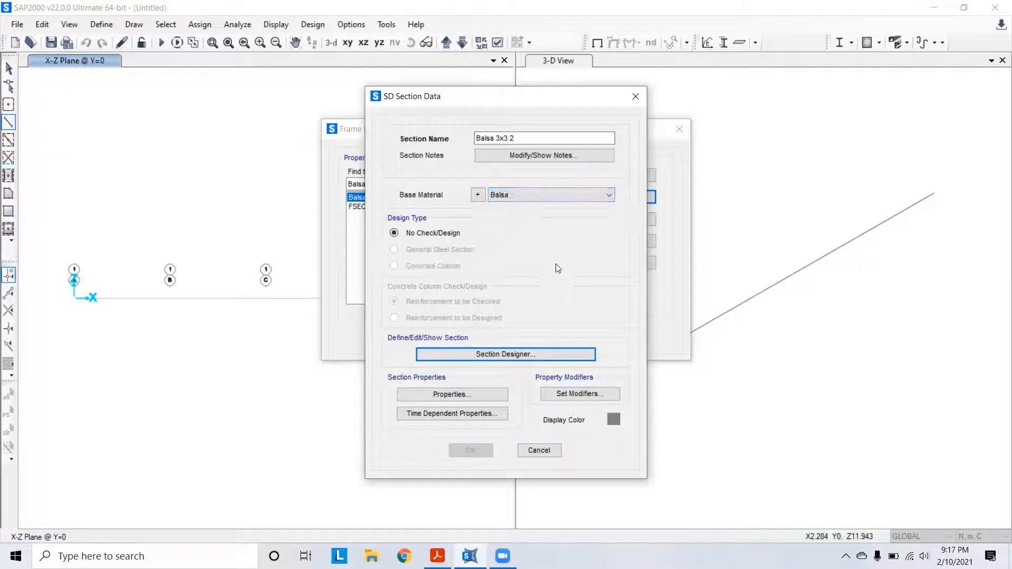
Place a solid rectangle at the origin of the Balsa 3x3 2 section drawing, working in N, mm, C units.
click(532, 356)
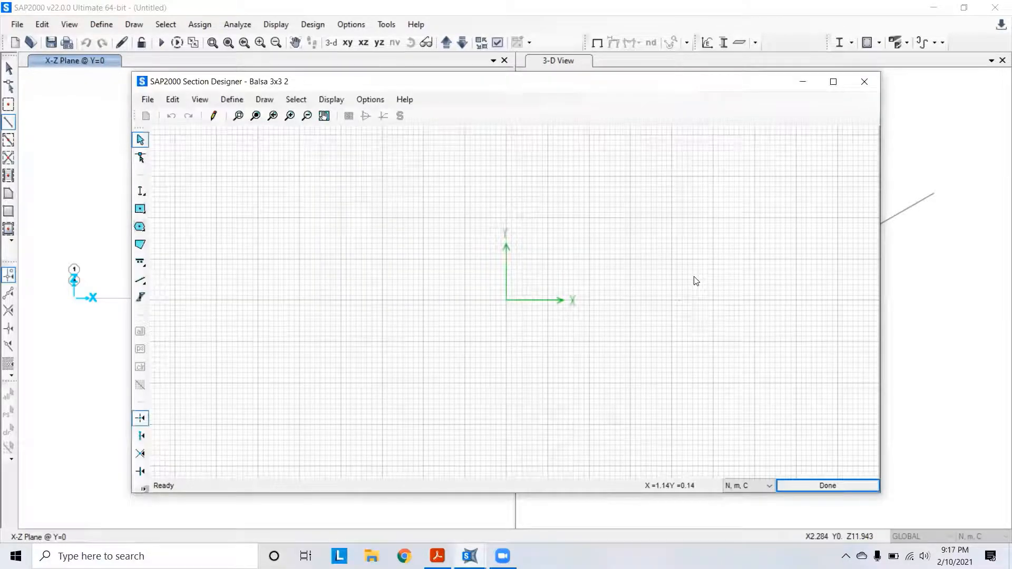
click(737, 487)
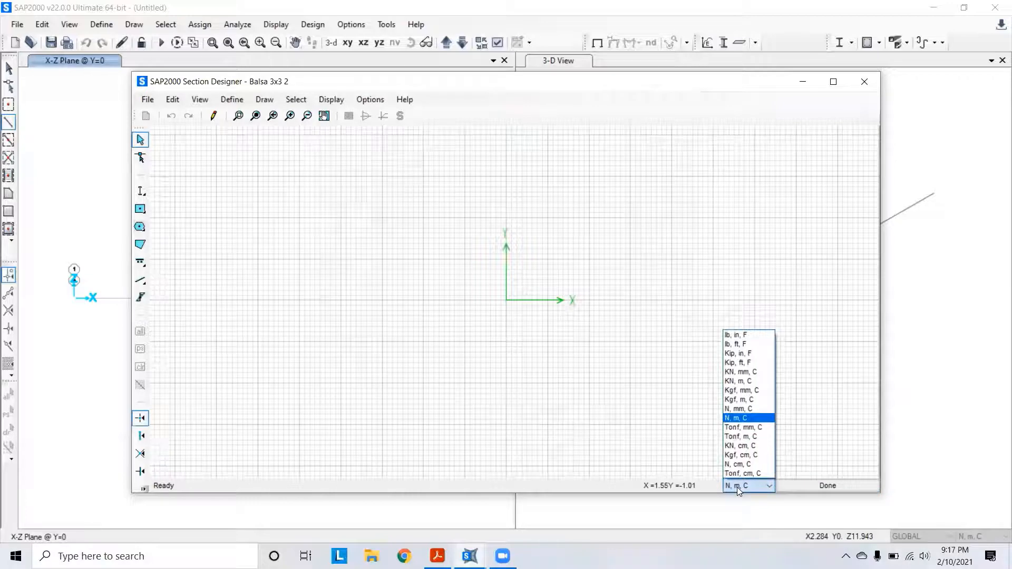
click(740, 409)
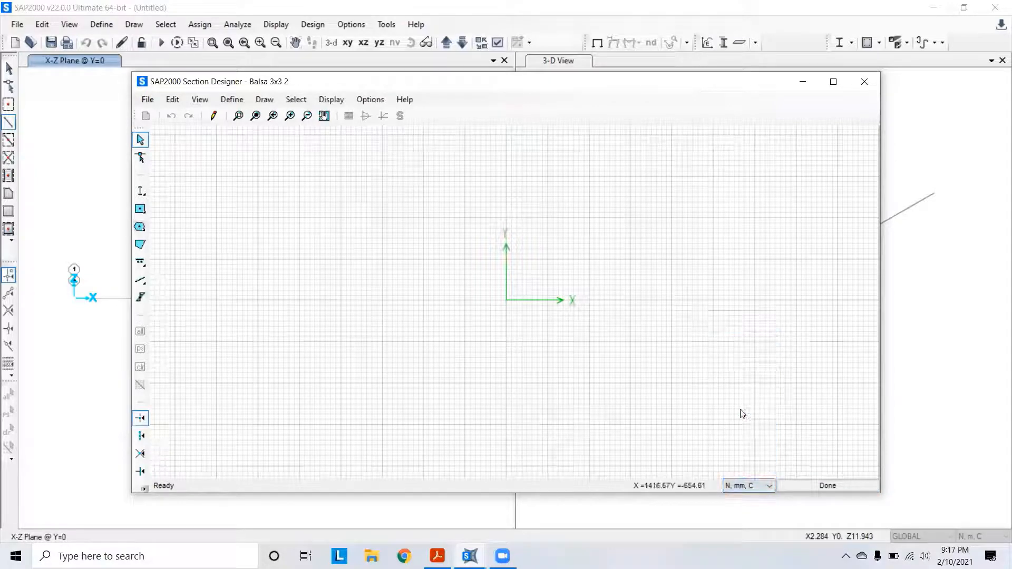
click(141, 211)
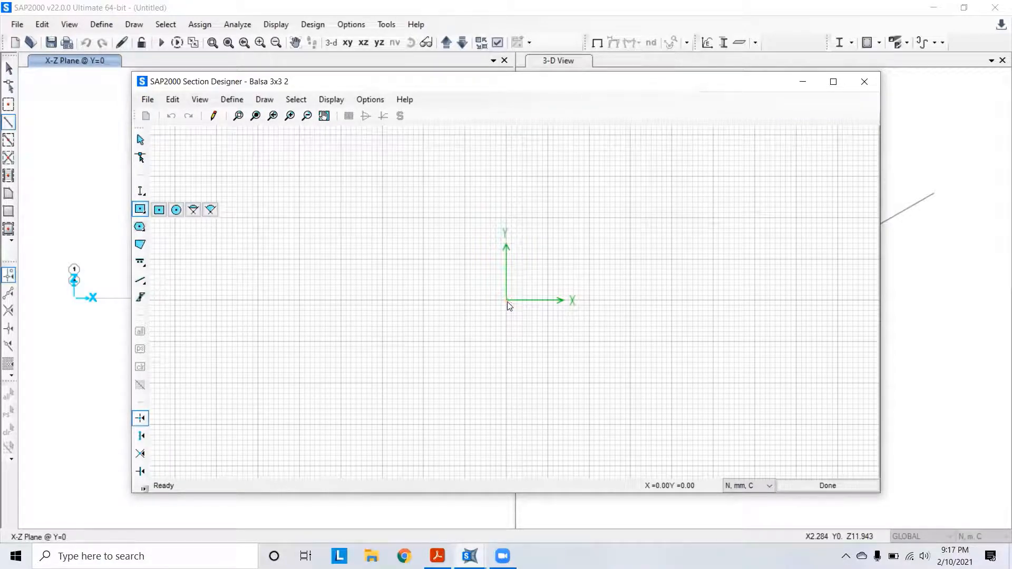
click(506, 301)
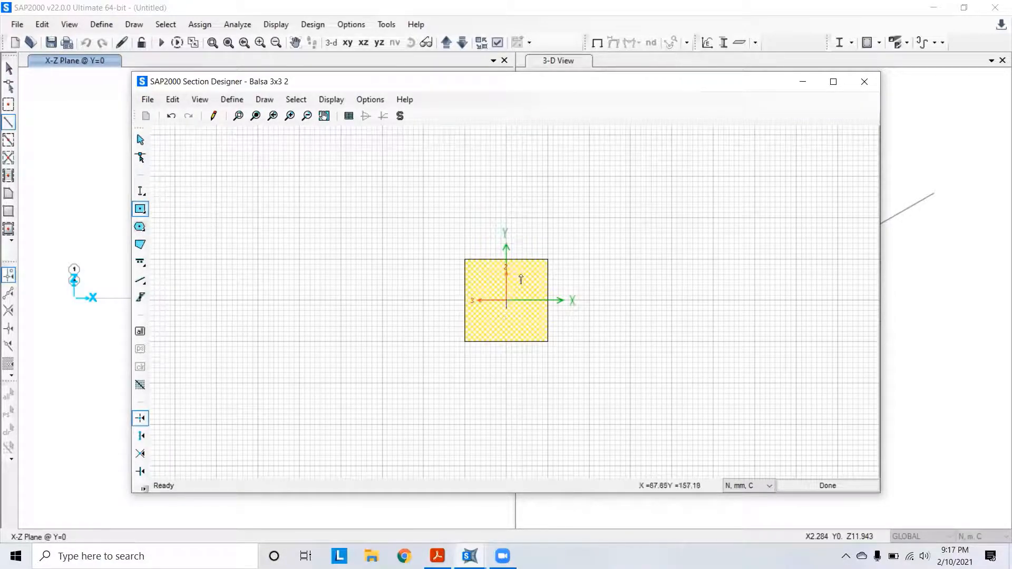
Change the solid rectangle's material to Balsa and move its shape properties aside to uncover the drawing.
right_click(520, 279)
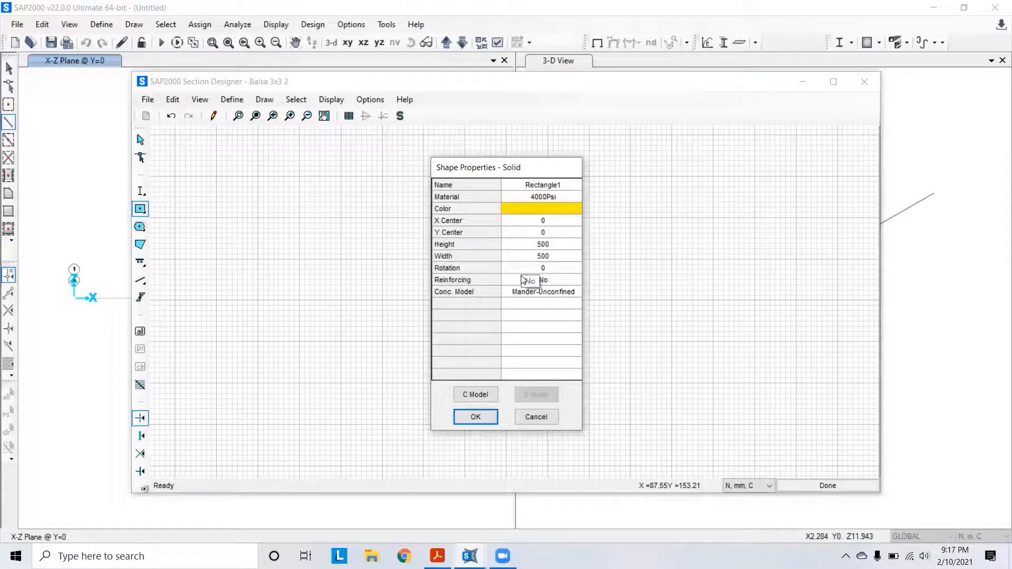
click(542, 198)
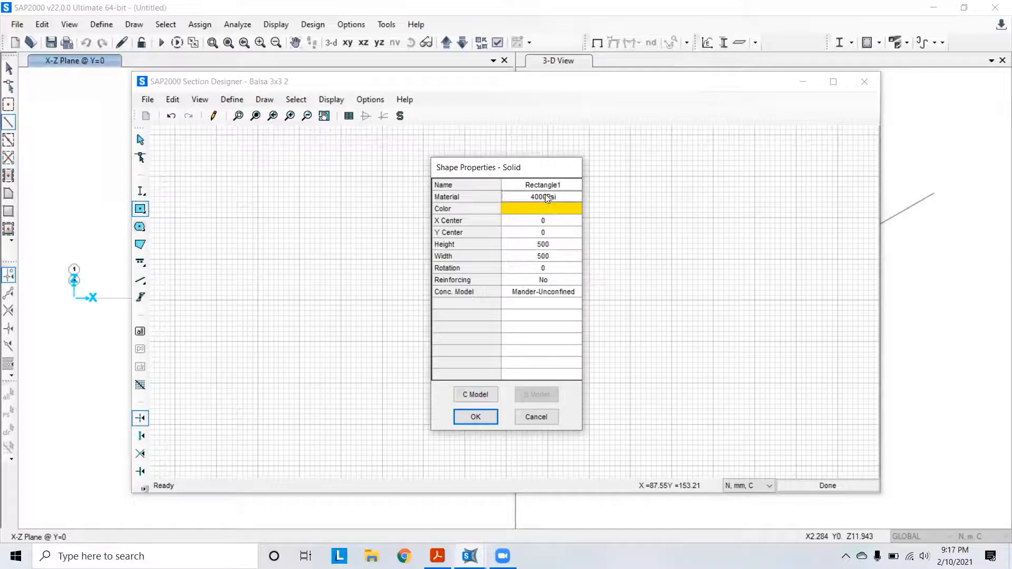
click(545, 198)
click(548, 196)
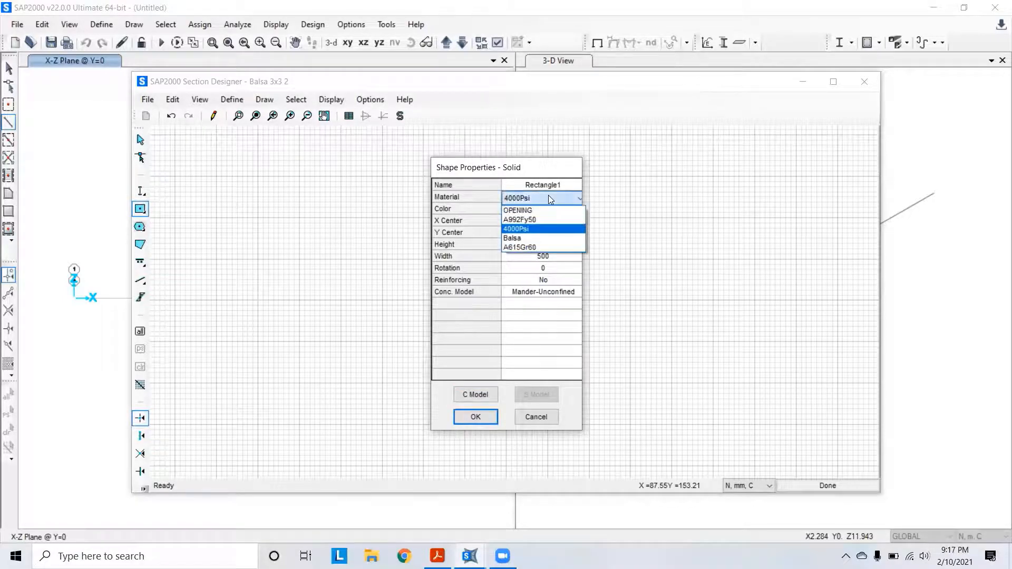
click(523, 239)
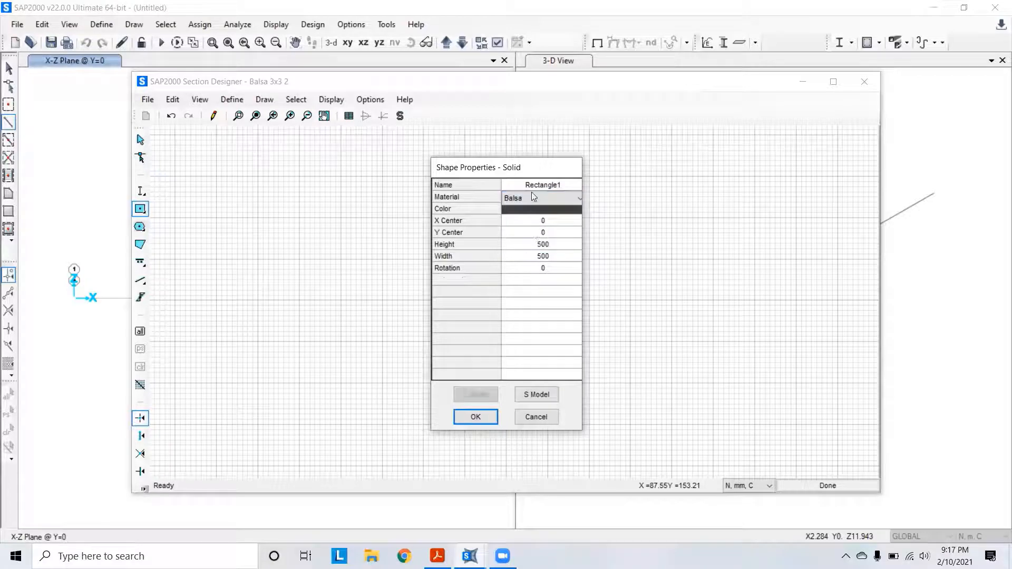
drag(501, 171, 363, 163)
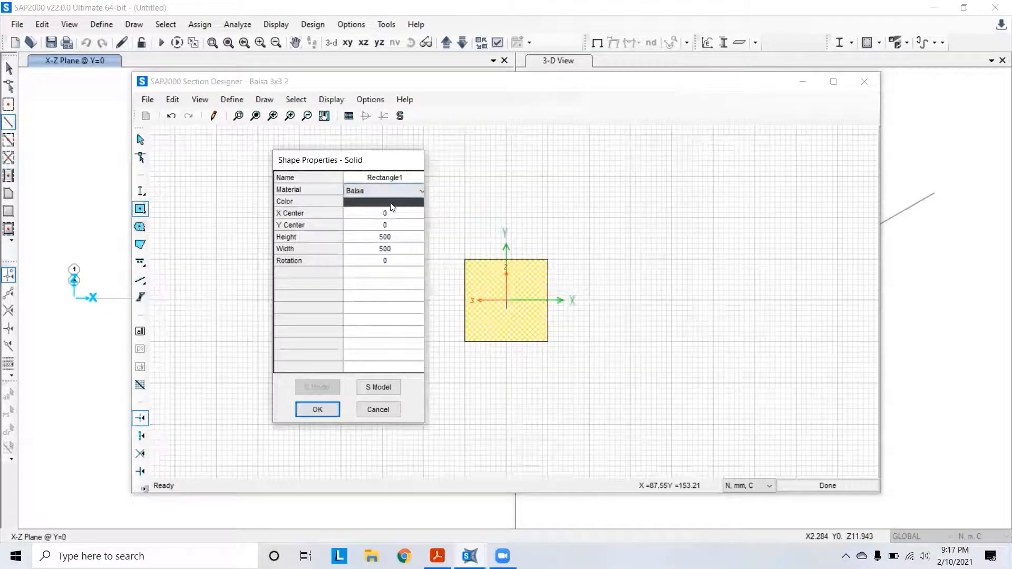
Set the rectangle's height and width to 3 mm and its Y centre to 1.5 mm, and finish the section drawing.
click(392, 241)
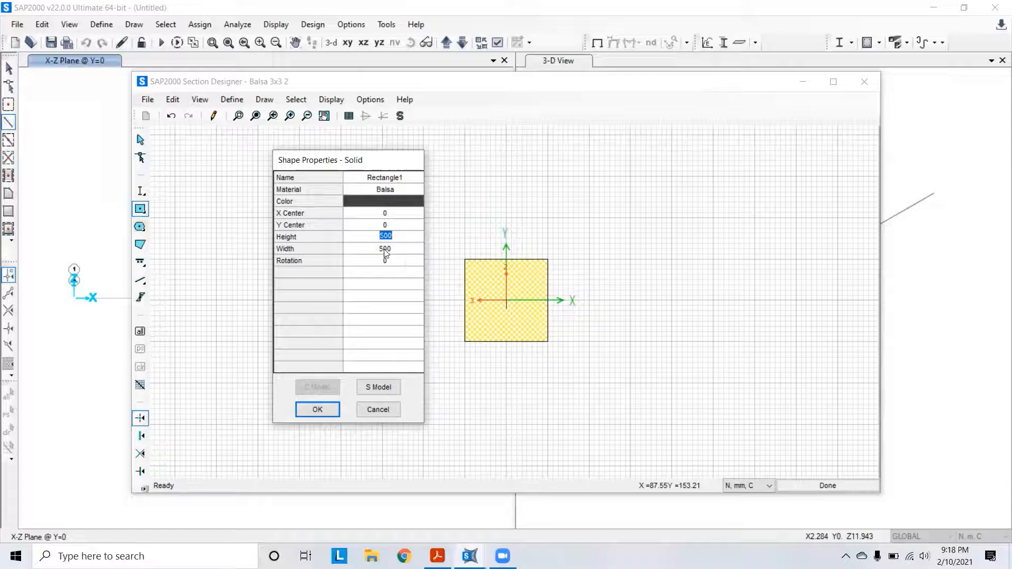
text(33)
click(371, 239)
click(372, 227)
text(1.5)
click(314, 416)
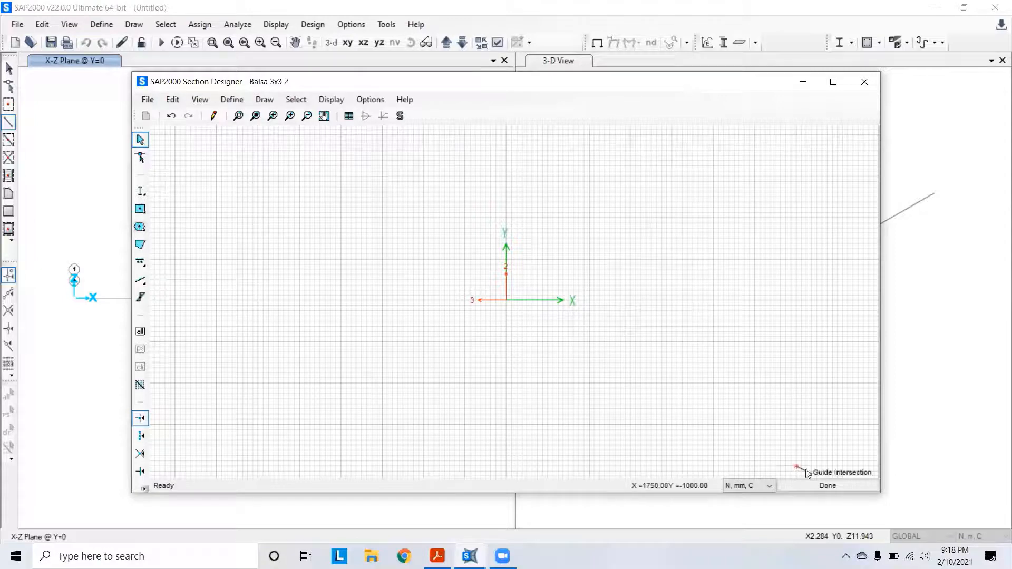
click(825, 485)
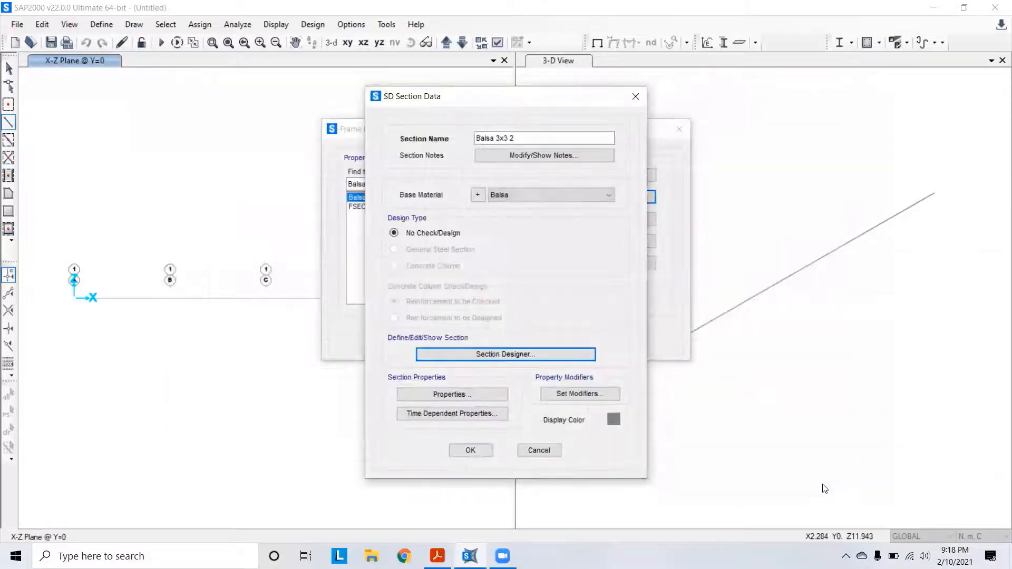
Reopen the Balsa 3x3 2 drawing and add a second solid rectangle at the origin with Balsa as its material.
click(500, 352)
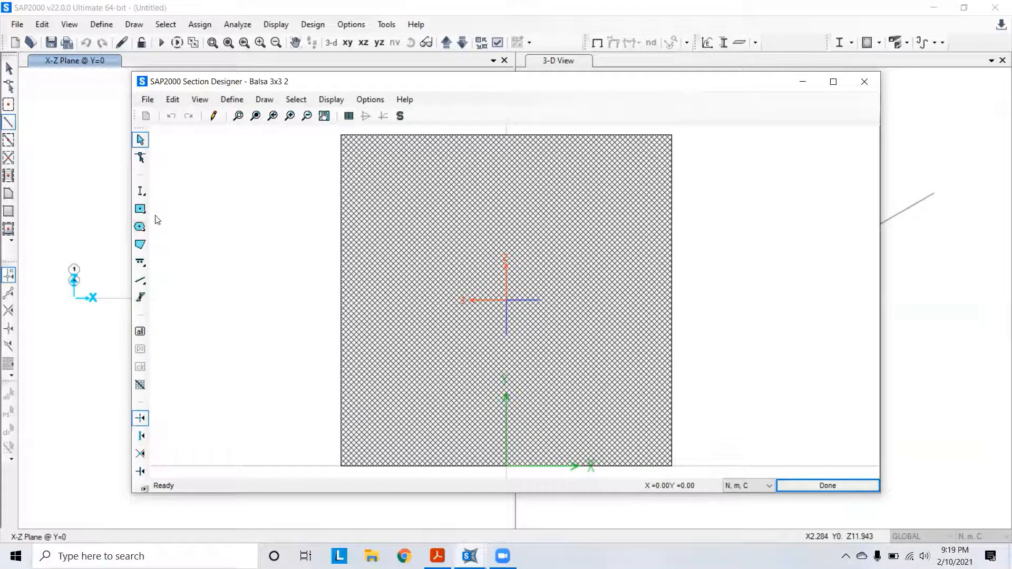
click(140, 208)
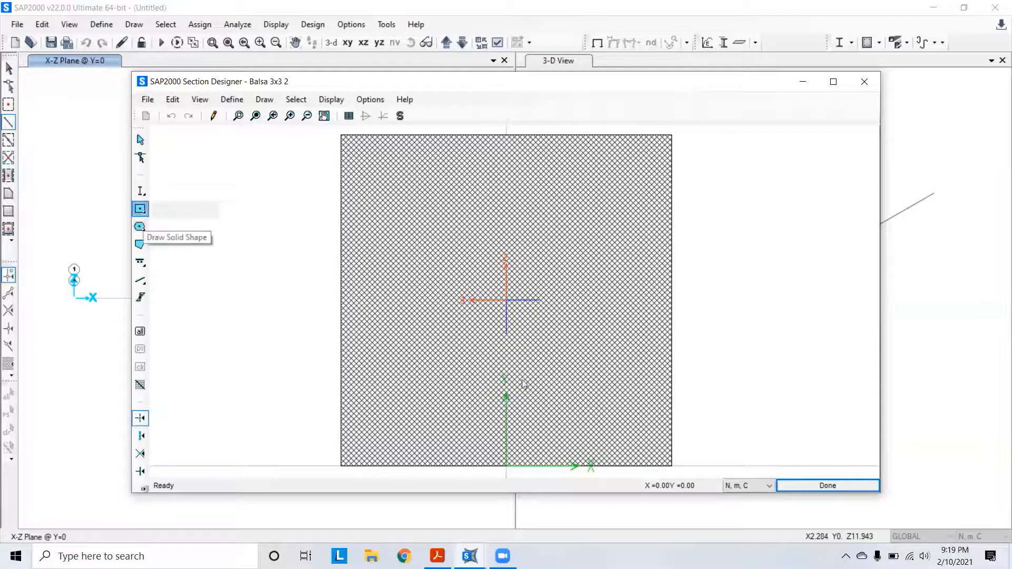
click(506, 467)
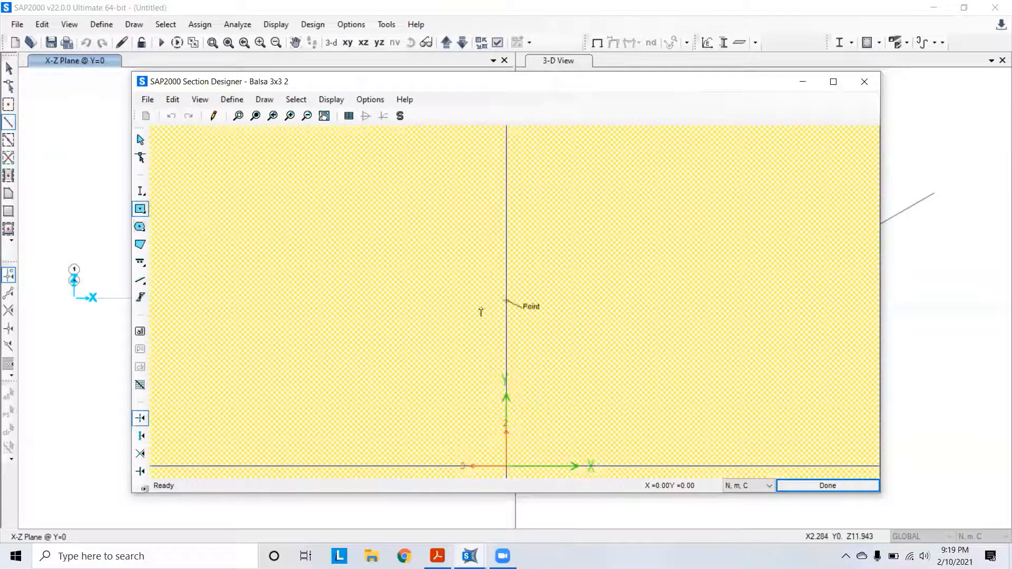
right_click(767, 250)
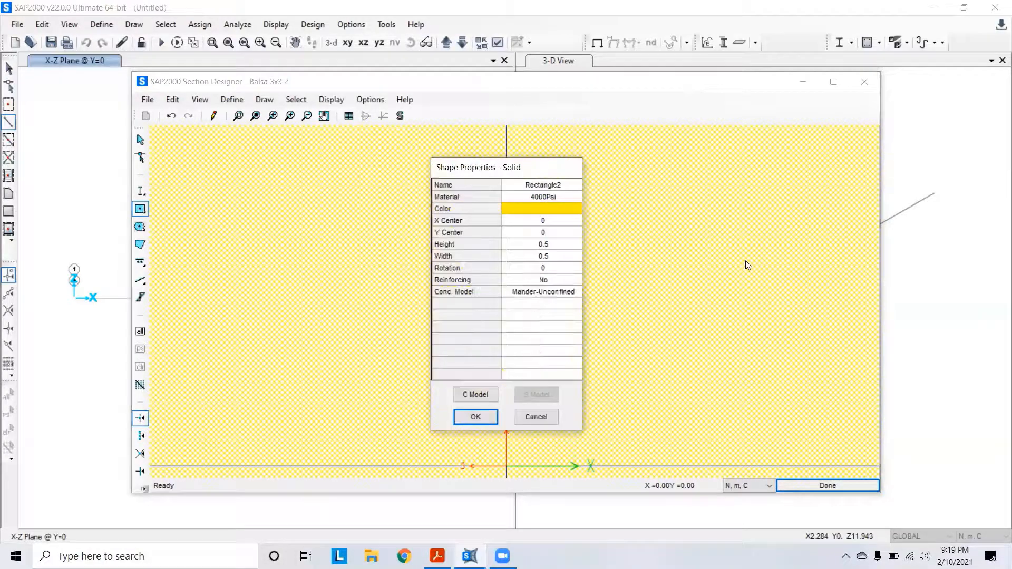
click(550, 197)
click(550, 198)
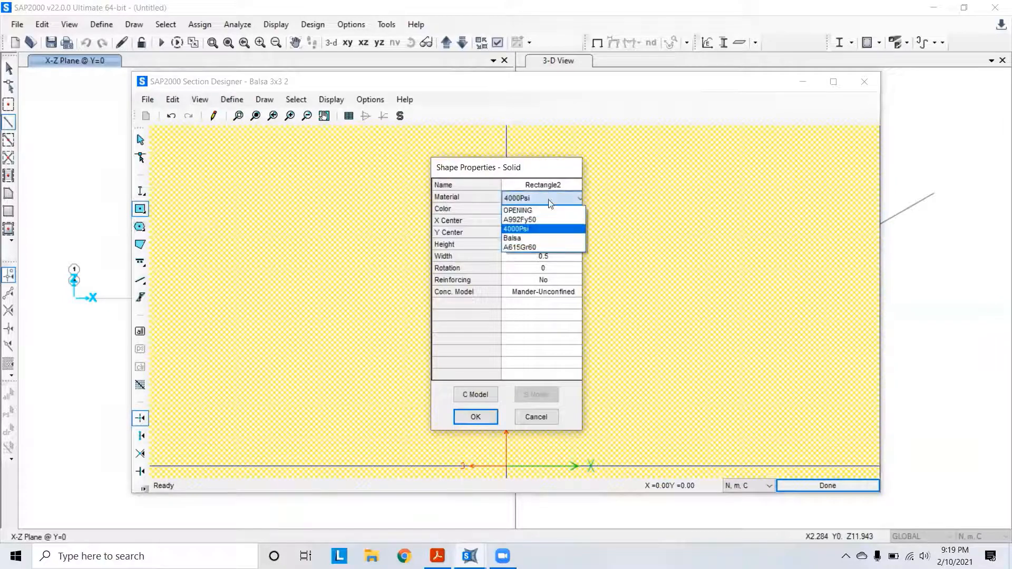
click(545, 238)
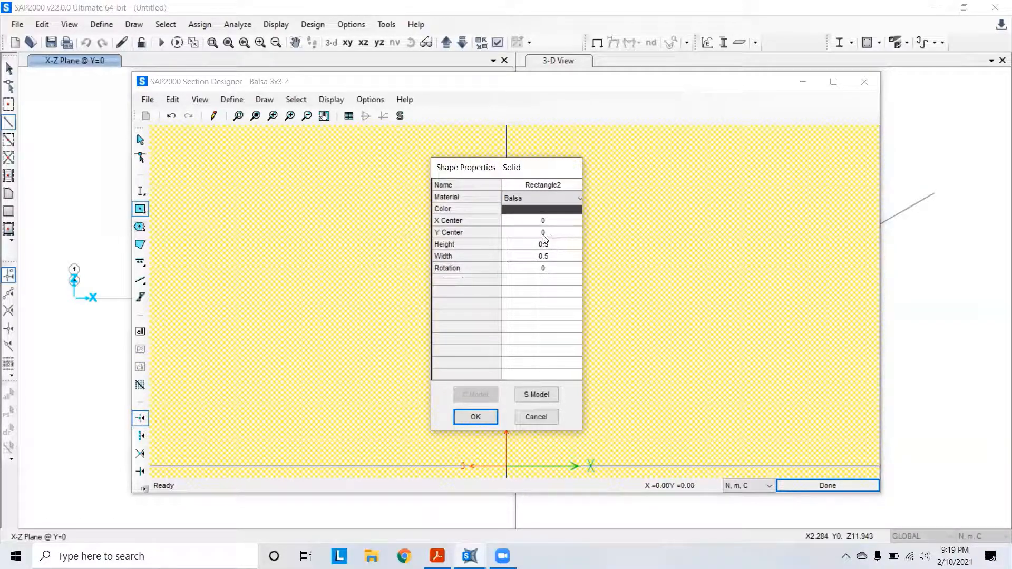
Set the second rectangle's Y centre to 1.5 and height to 0.3, enter a new width, and finish the section drawing.
click(548, 233)
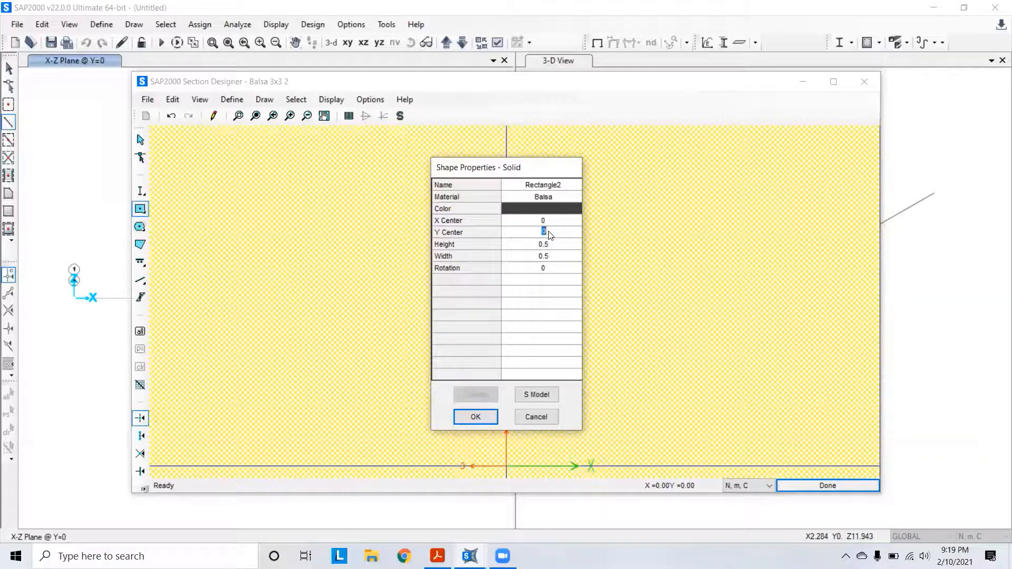
text(1.5)
click(548, 244)
text(0.3)
click(553, 260)
text(0)
click(473, 413)
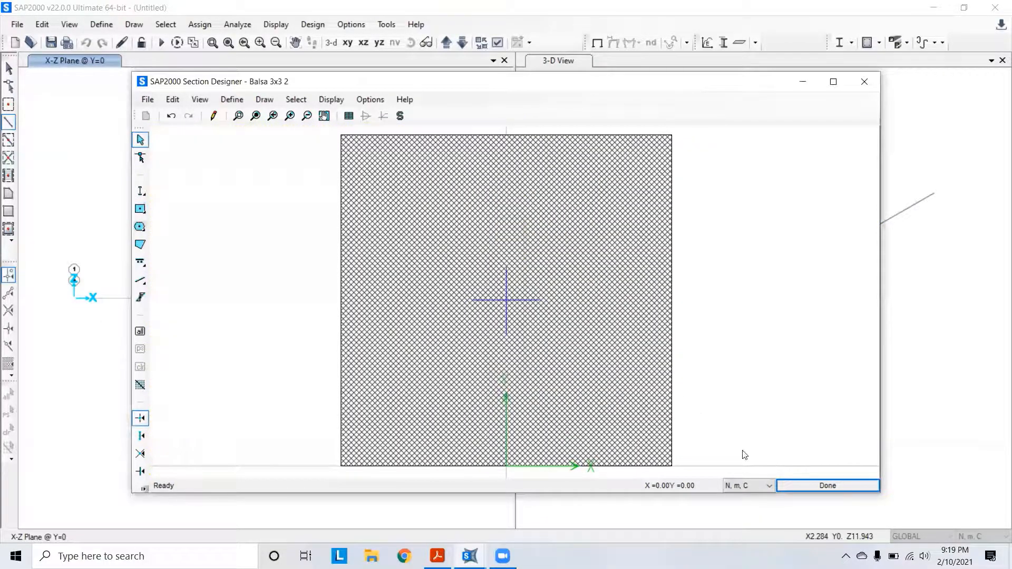
click(800, 482)
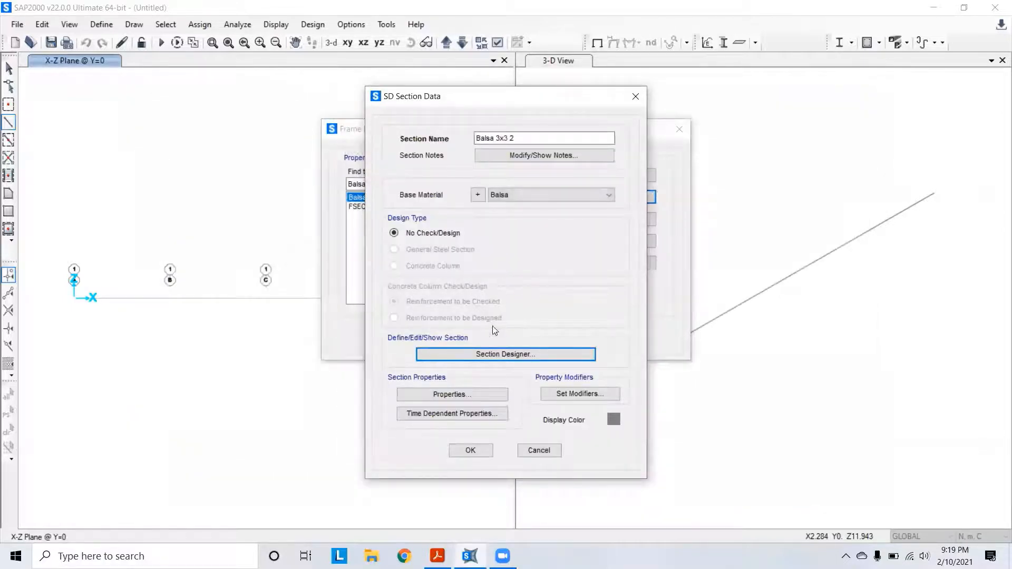
Reopen the Balsa 3x3 2 section drawing, check the lower rectangle's shape properties, and switch the drawing units to N, mm, C.
click(496, 353)
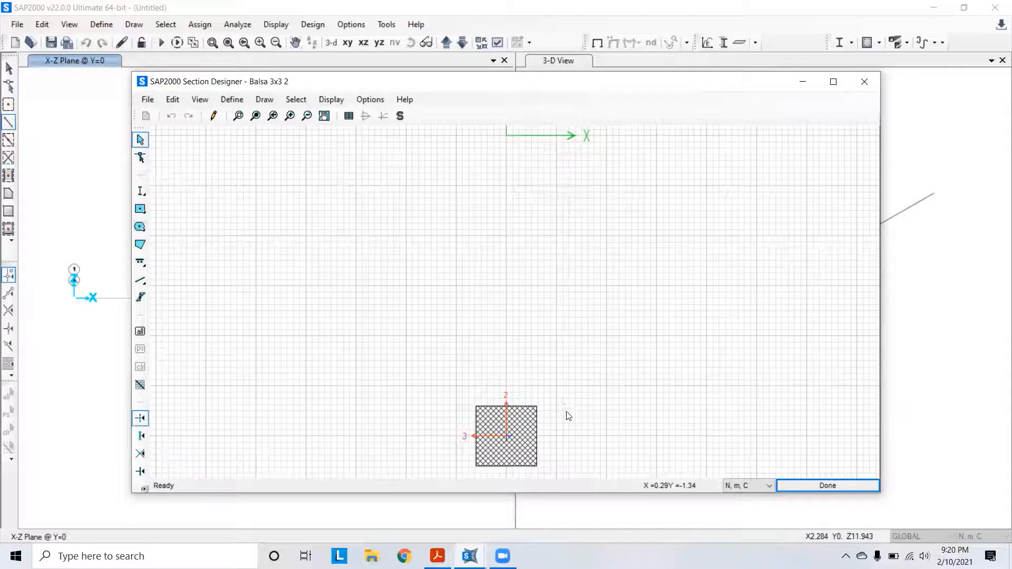
double_click(507, 458)
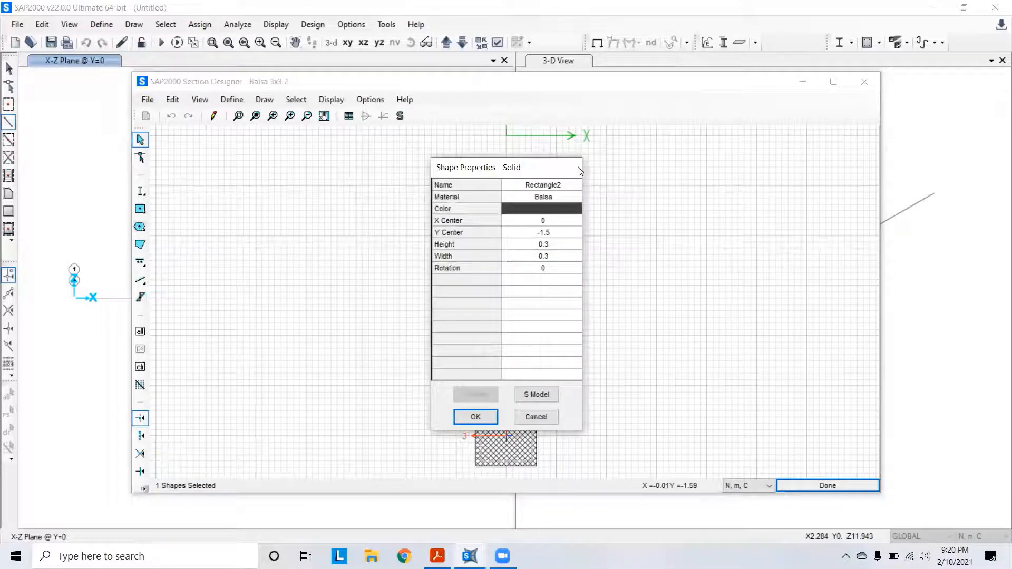
click(477, 418)
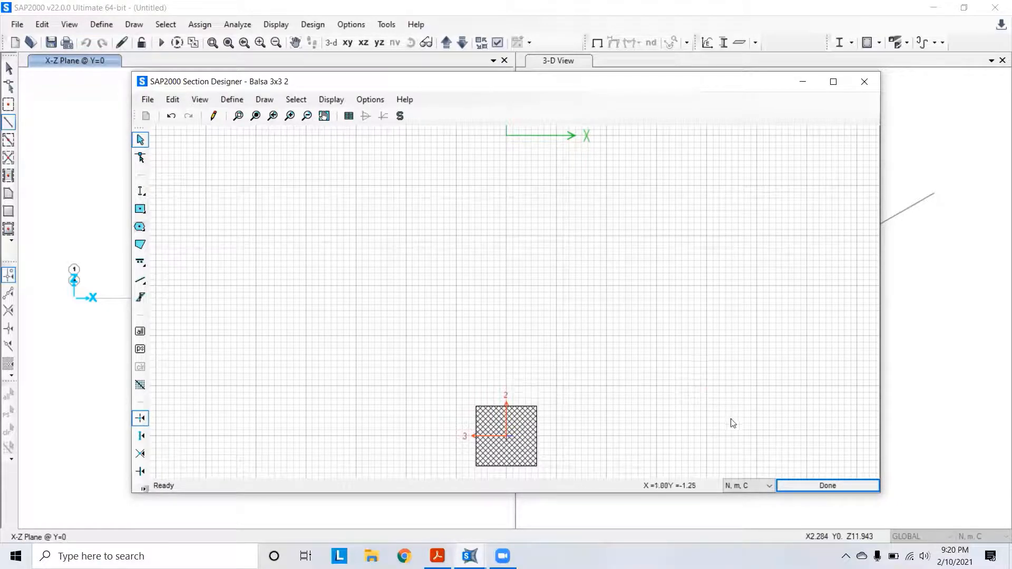
click(752, 486)
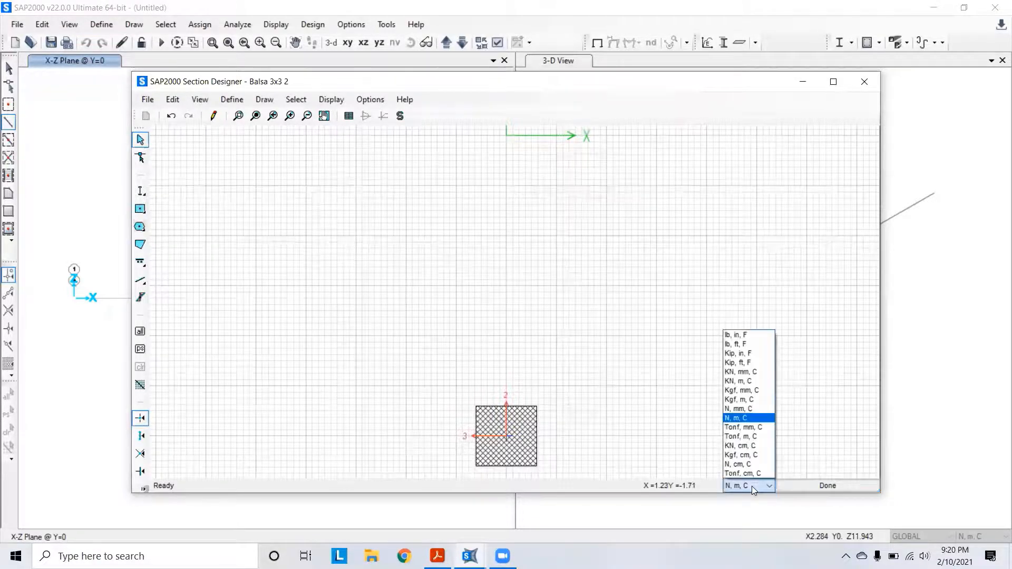
click(744, 410)
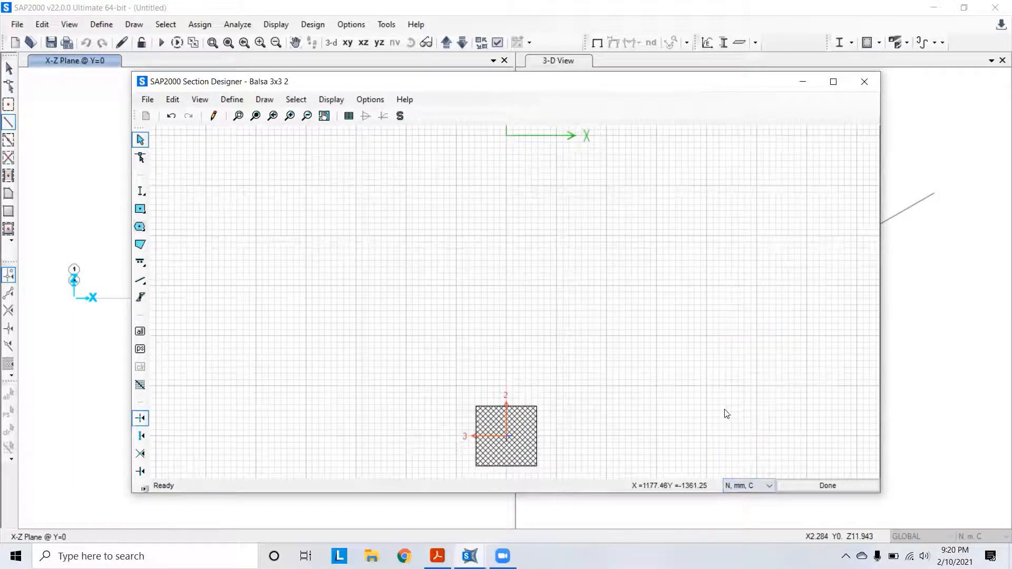
Set the lower rectangle's height and width to 3 mm and its Y centre to -1.5 mm, and finish the section drawing.
right_click(520, 425)
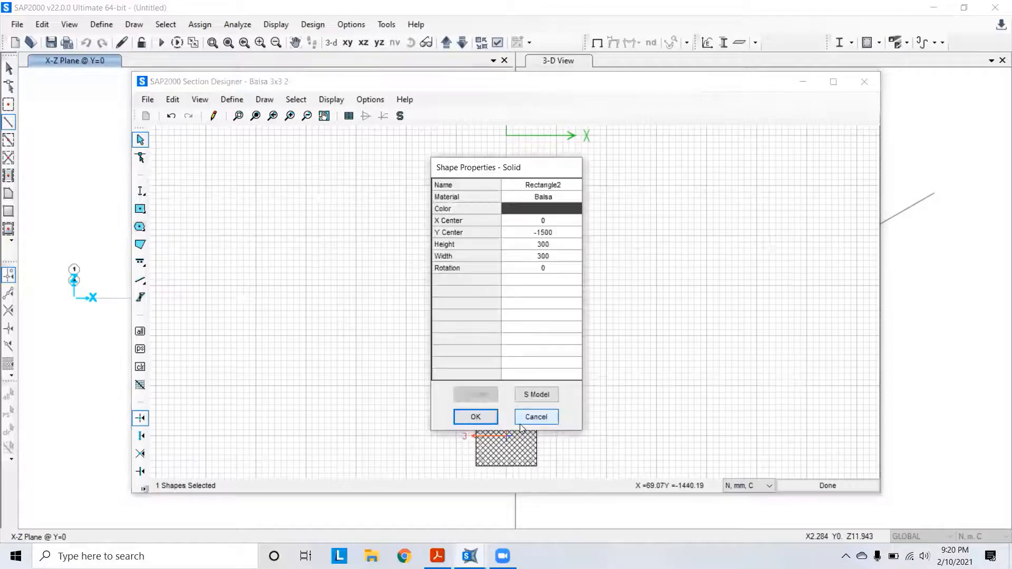
click(545, 244)
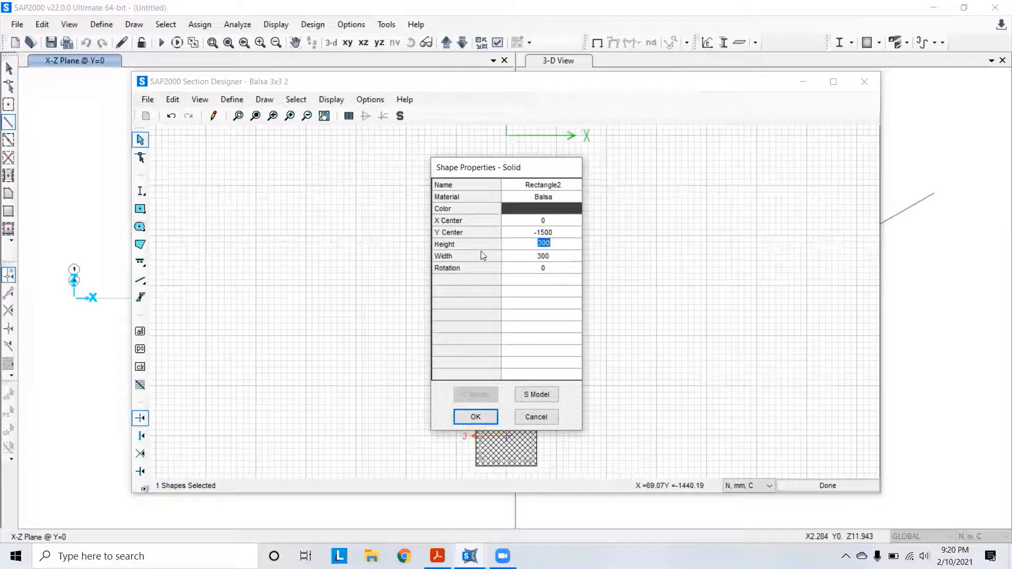
text(3)
click(547, 256)
text(3)
key(Up)
key(Up)
text(-)
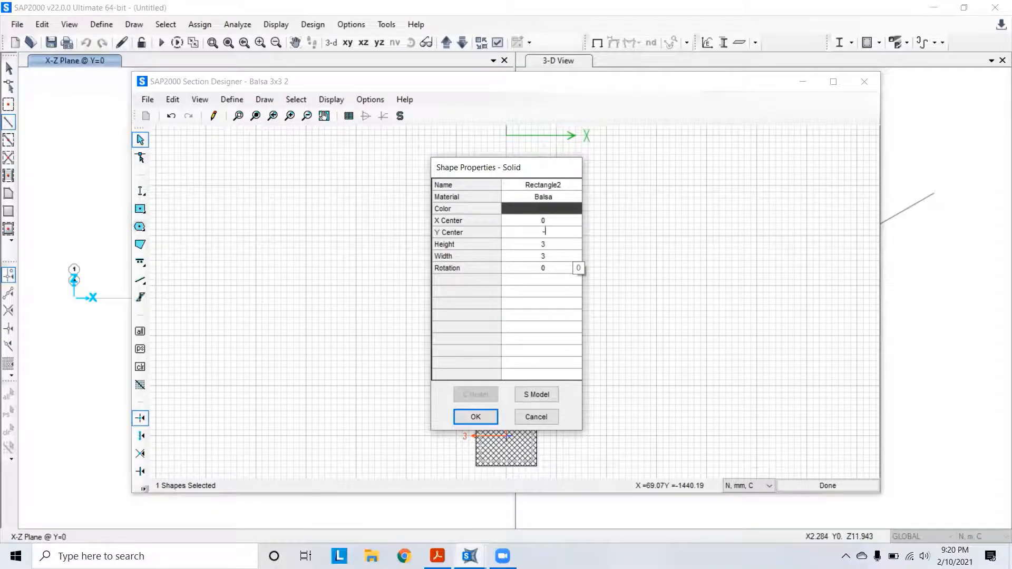
text(1.5)
click(476, 416)
key(Return)
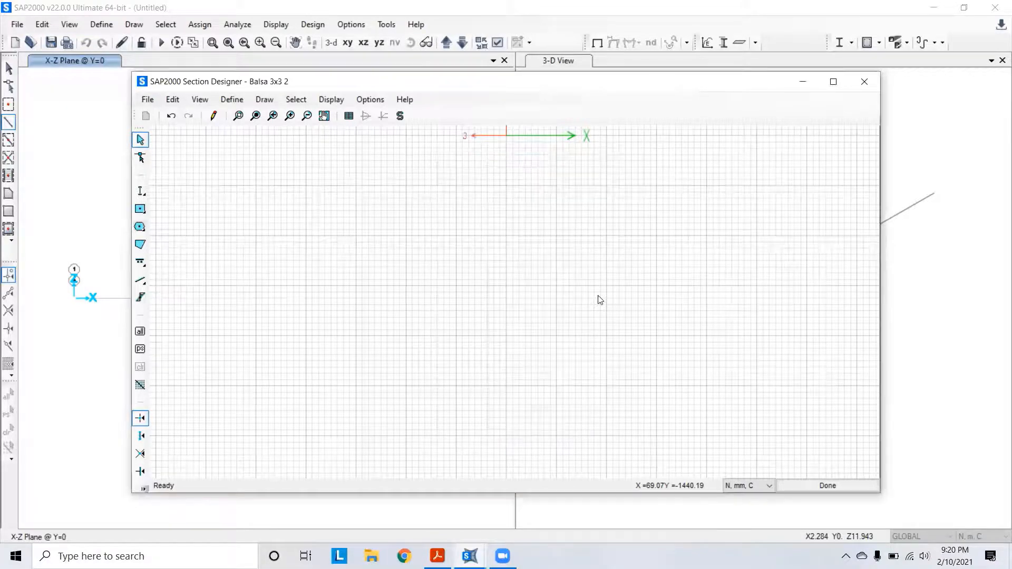
click(827, 485)
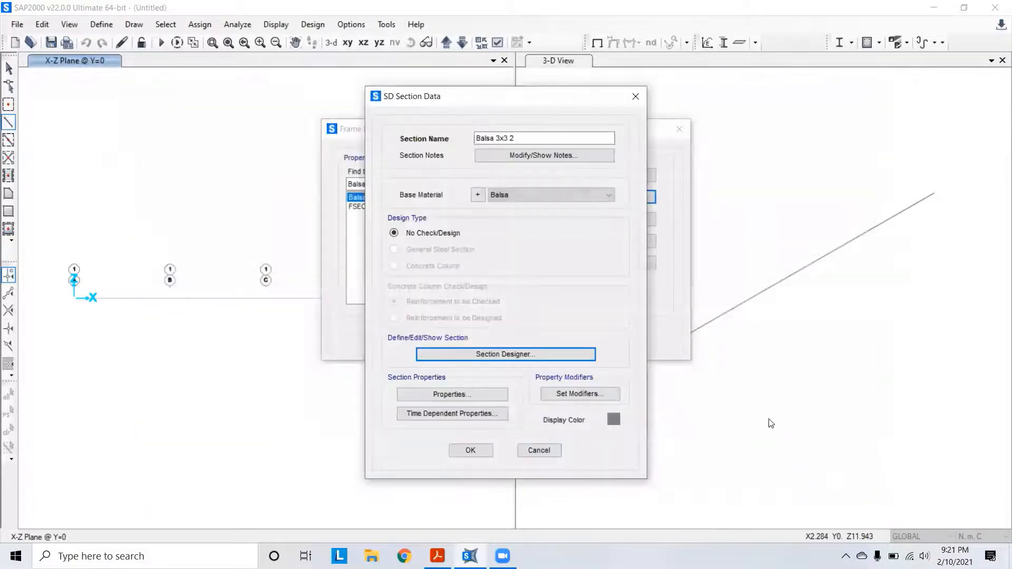
Check the stacked rectangles in the Balsa 3x3 2 section drawing and accept the section data.
click(497, 350)
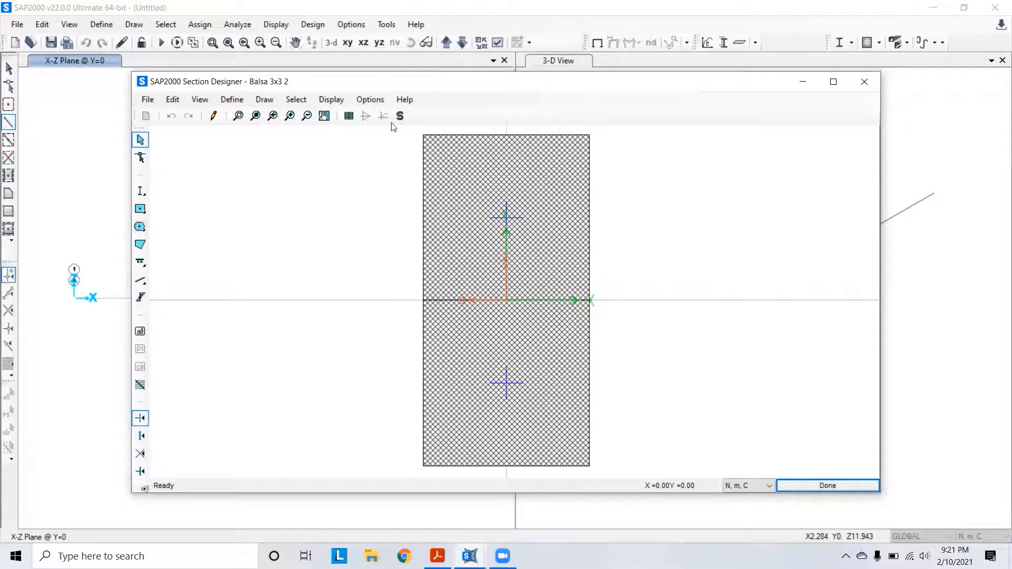
click(834, 482)
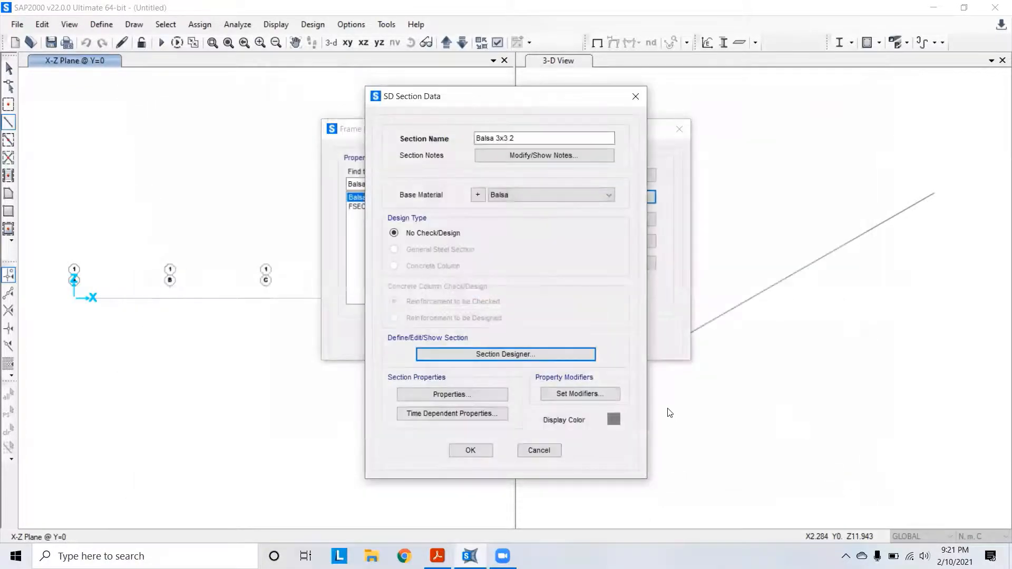
click(477, 453)
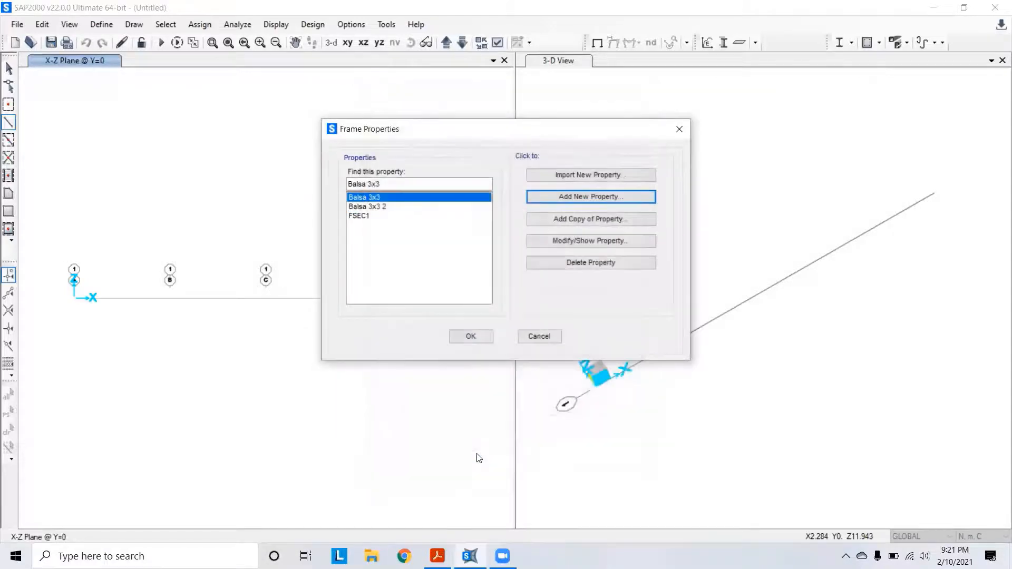
Compare the Balsa 3x3 and Balsa 3x3 2 entries and accept the frame properties with Balsa 3x3 selected.
click(368, 207)
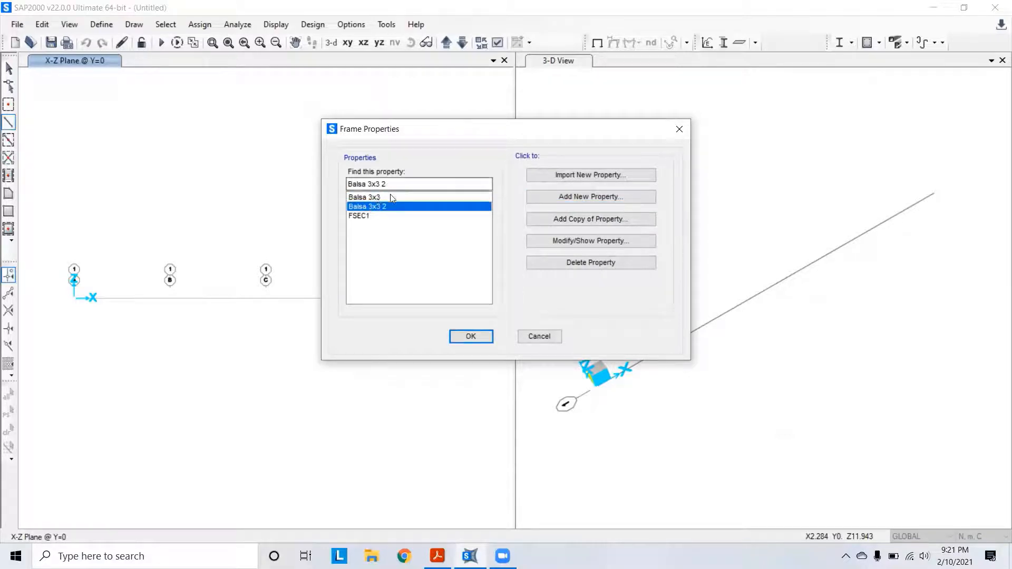
click(387, 199)
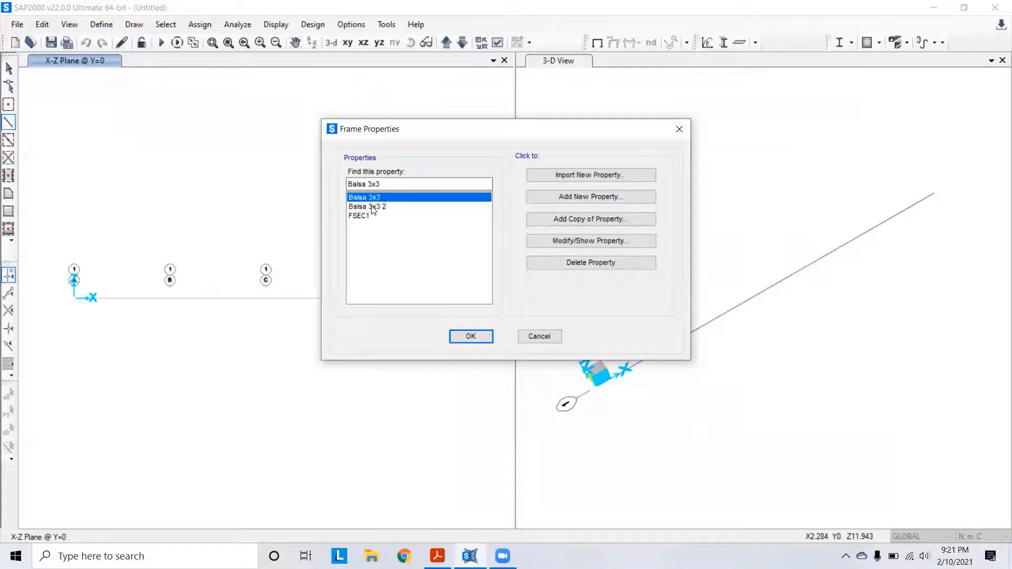
click(372, 207)
click(386, 198)
click(471, 336)
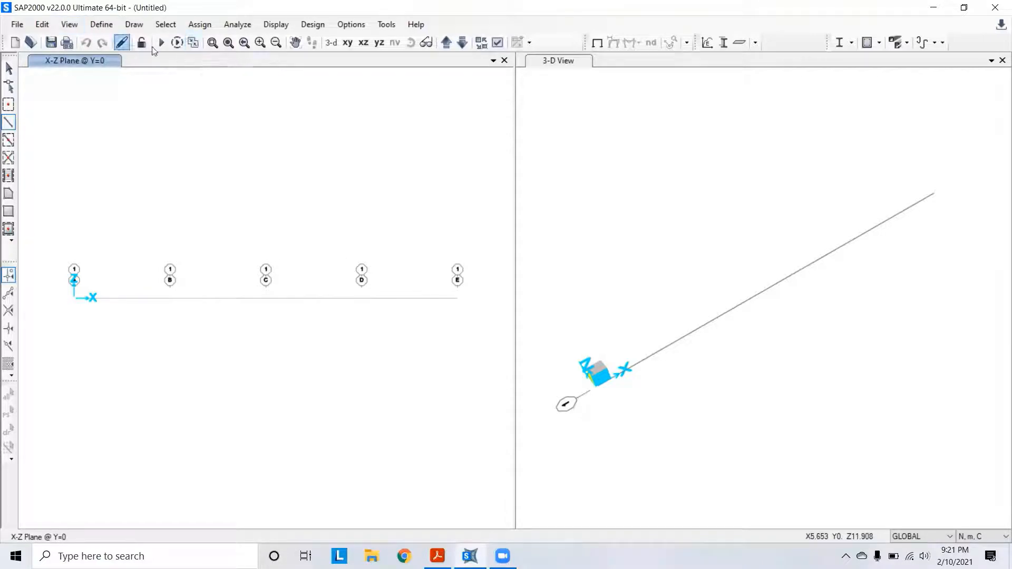
Open the material definitions and look over the A416Gr270, A615Gr60 and A992Fy50 entries.
click(102, 25)
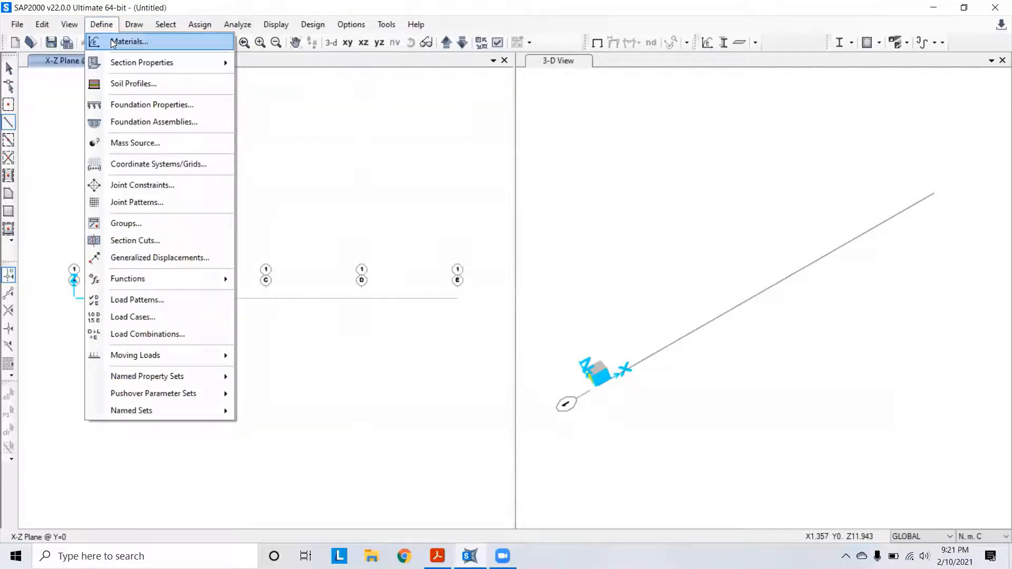
click(112, 43)
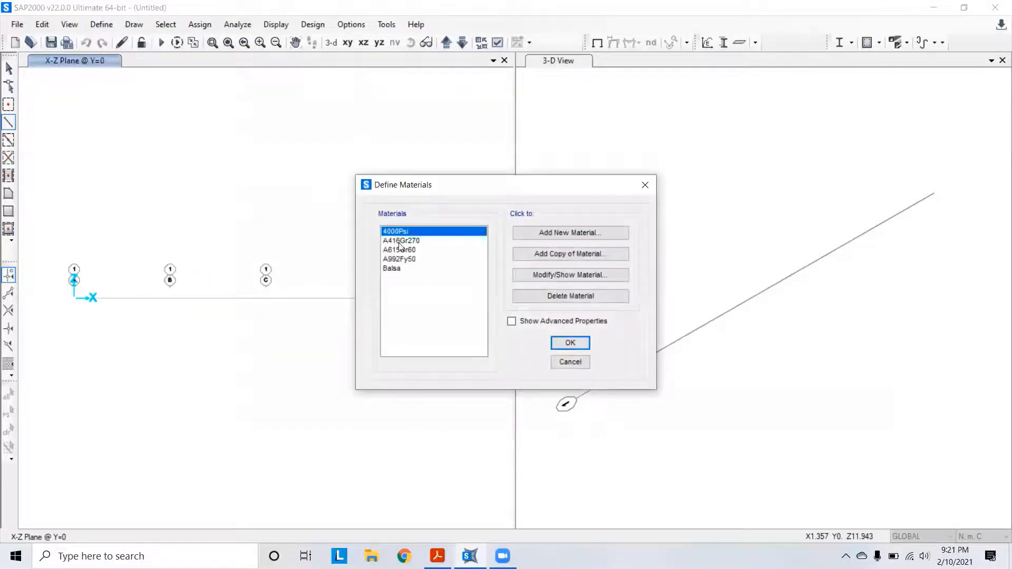
click(408, 260)
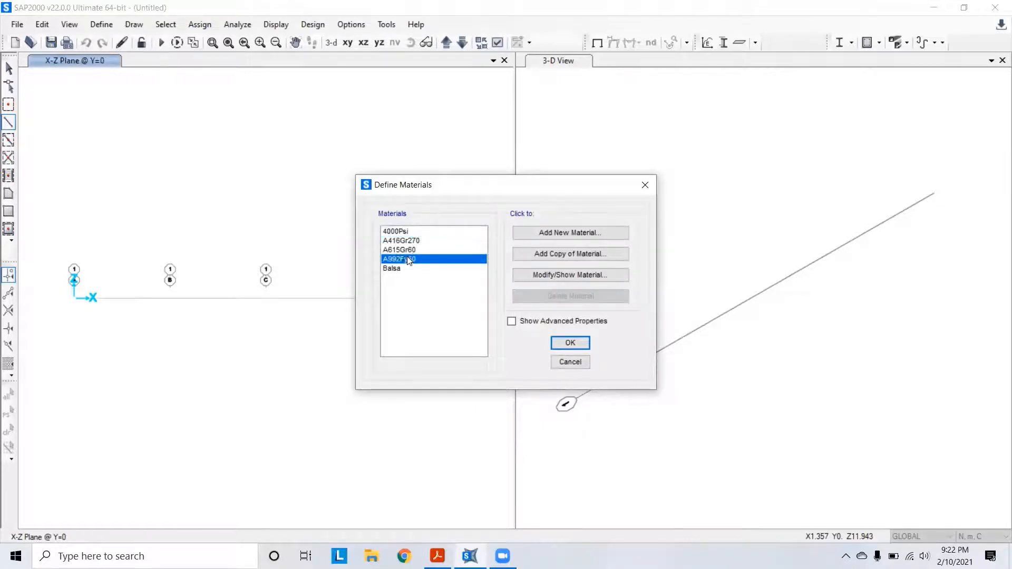
click(400, 250)
click(398, 240)
click(403, 250)
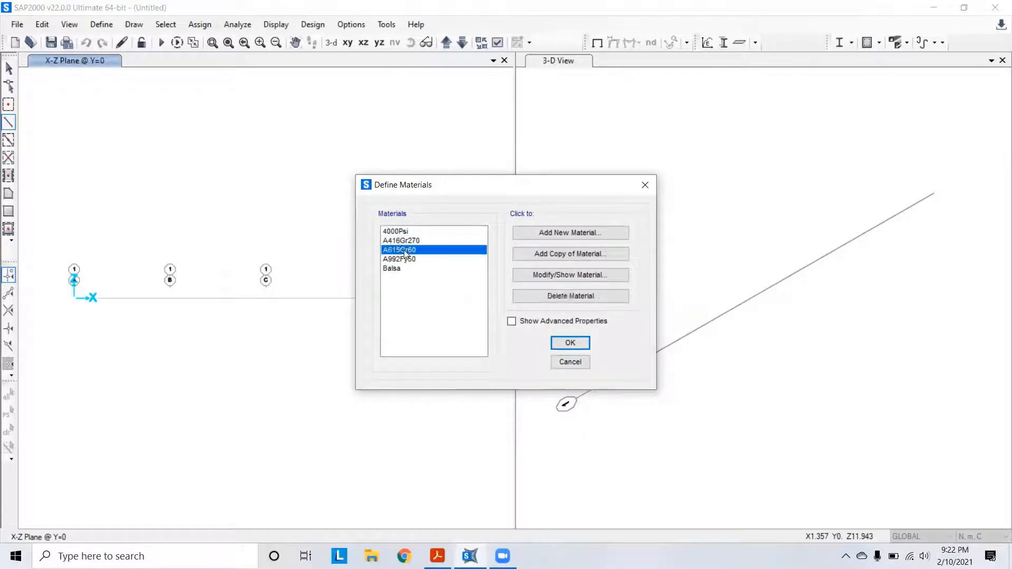
click(407, 259)
click(402, 249)
click(402, 241)
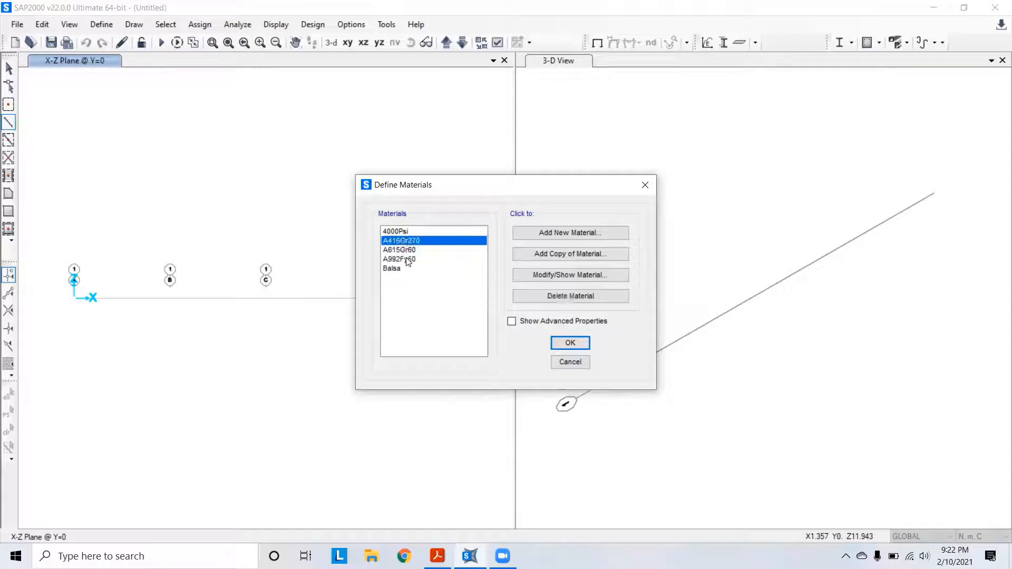
click(402, 259)
click(401, 250)
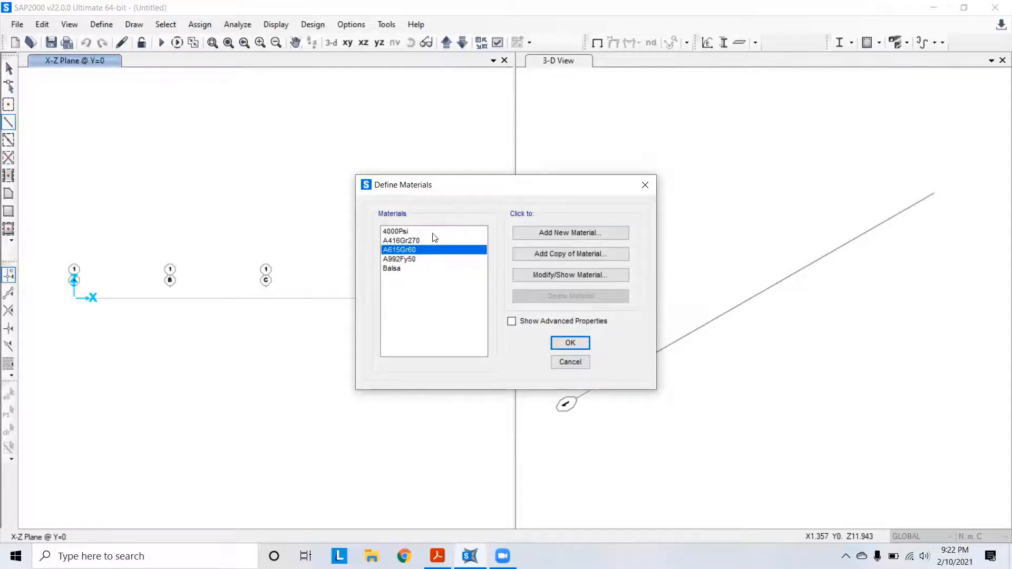
Open the 4000Psi concrete material for modification and rename it Beton f'c 25 MPa.
click(424, 232)
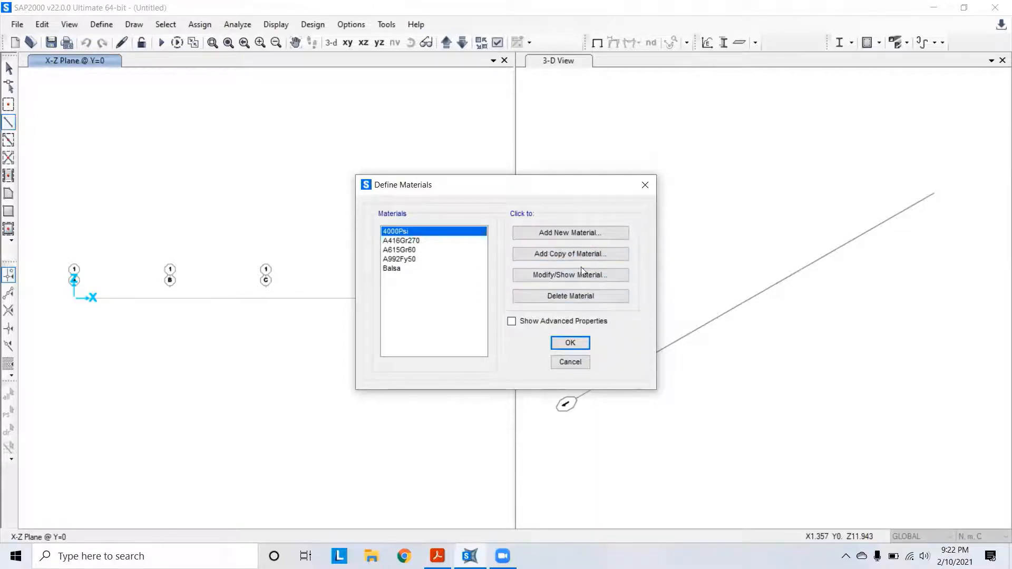
click(562, 274)
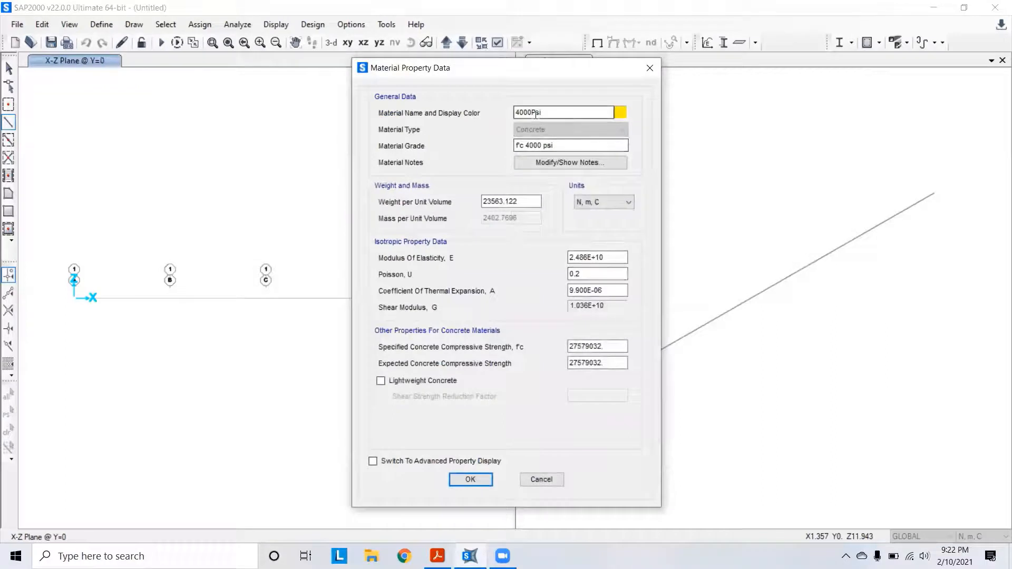
drag(546, 111, 514, 112)
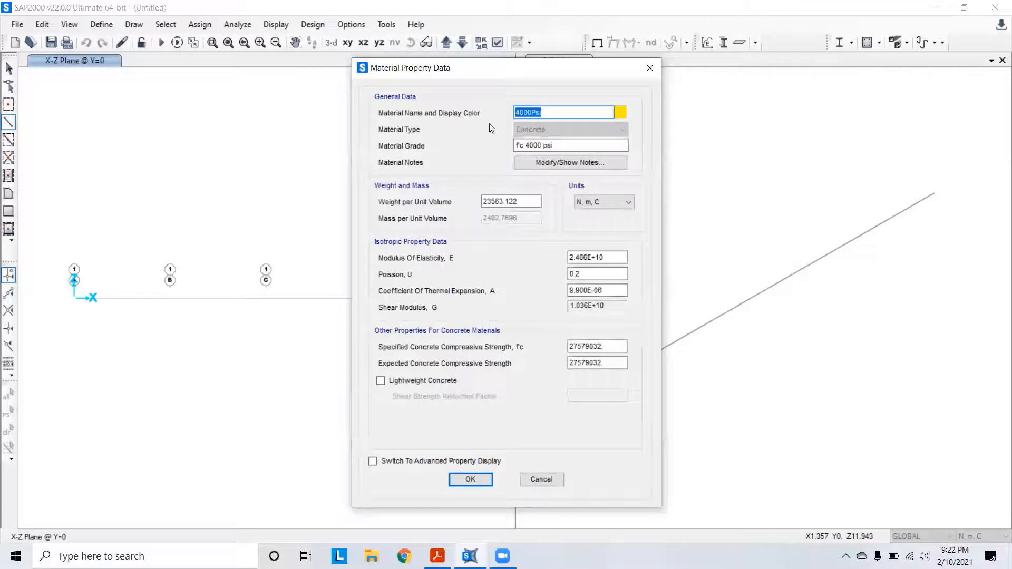
text(Beton f'c 25)
text(Mpa)
key(BackSpace)
key(BackSpace)
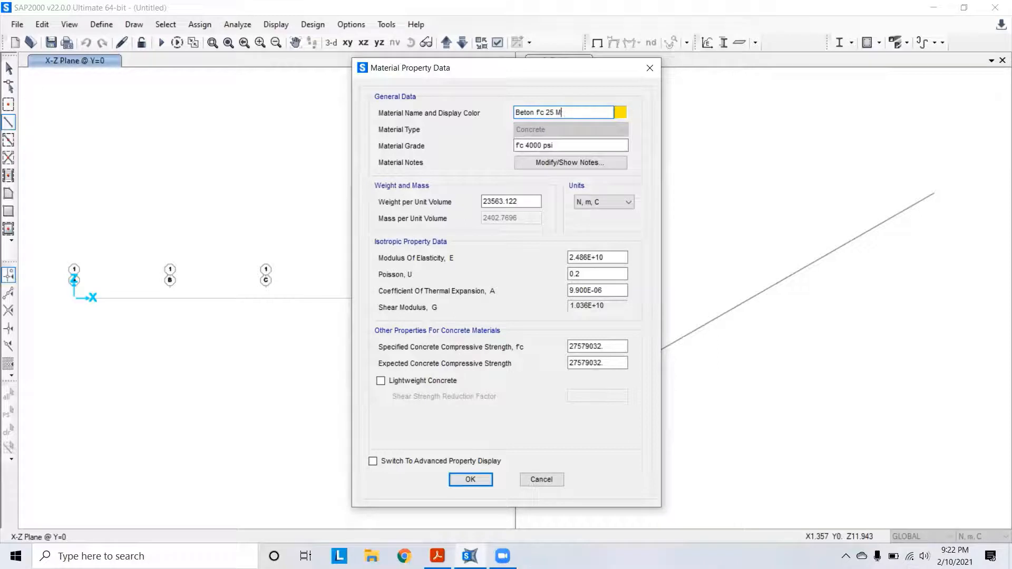
text(Pa)
Change the concrete's material grade to f'c 25 MPa.
drag(554, 145, 527, 148)
text(24)
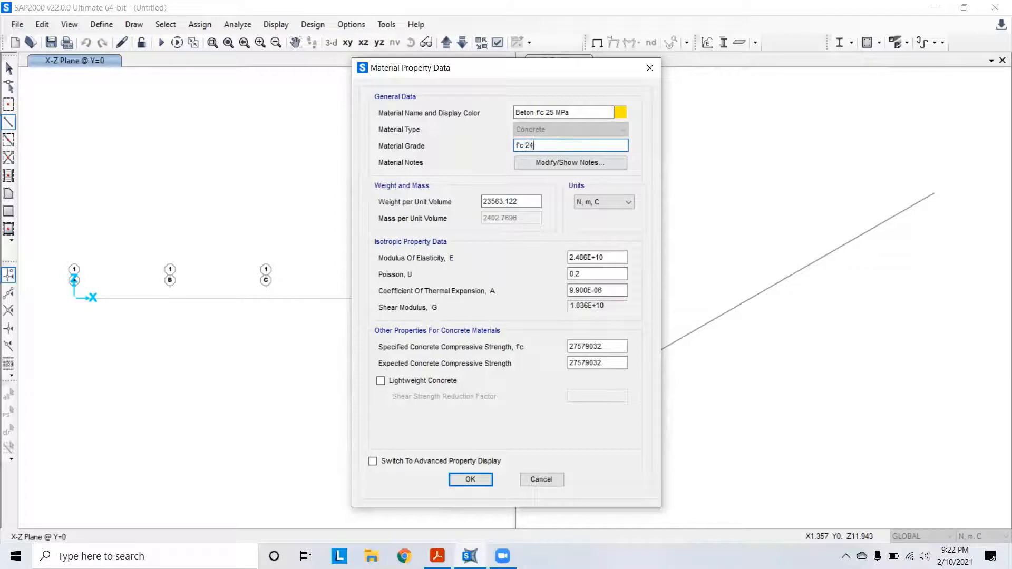
key(BackSpace)
text(5 MPa)
Switch the material units to Kgf, m, C and set the weight per unit volume to 2400.
click(603, 200)
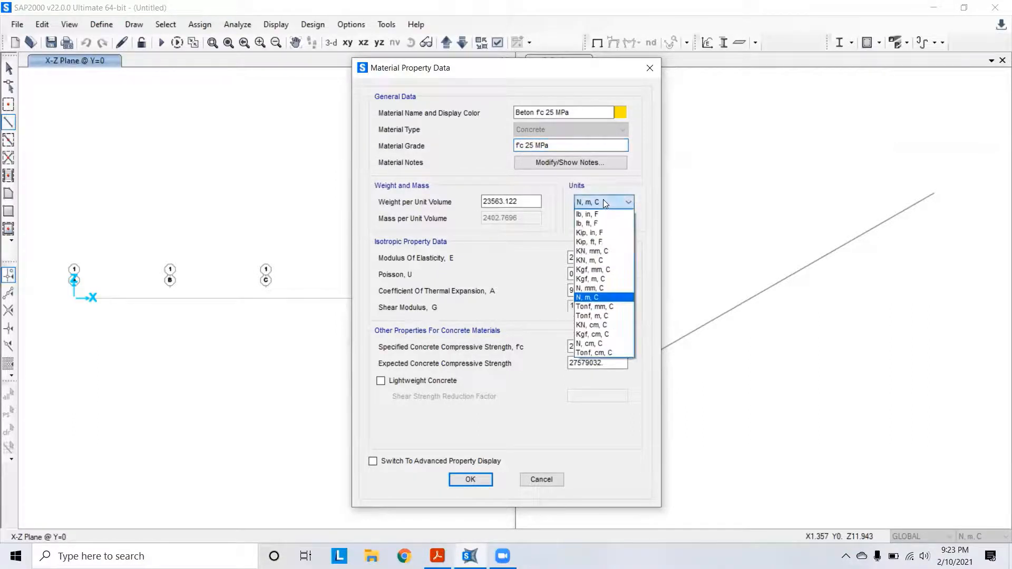
click(592, 280)
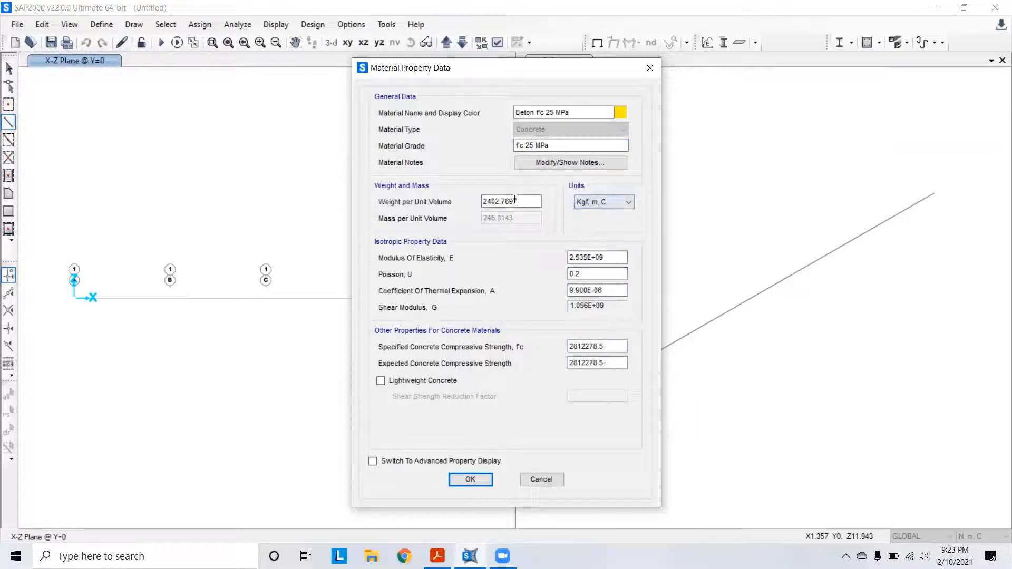
drag(517, 201, 494, 205)
text(000)
key(BackSpace)
Switch the material units to N, mm, C and set the modulus of elasticity with the expression 4700*25^0.5.
click(603, 202)
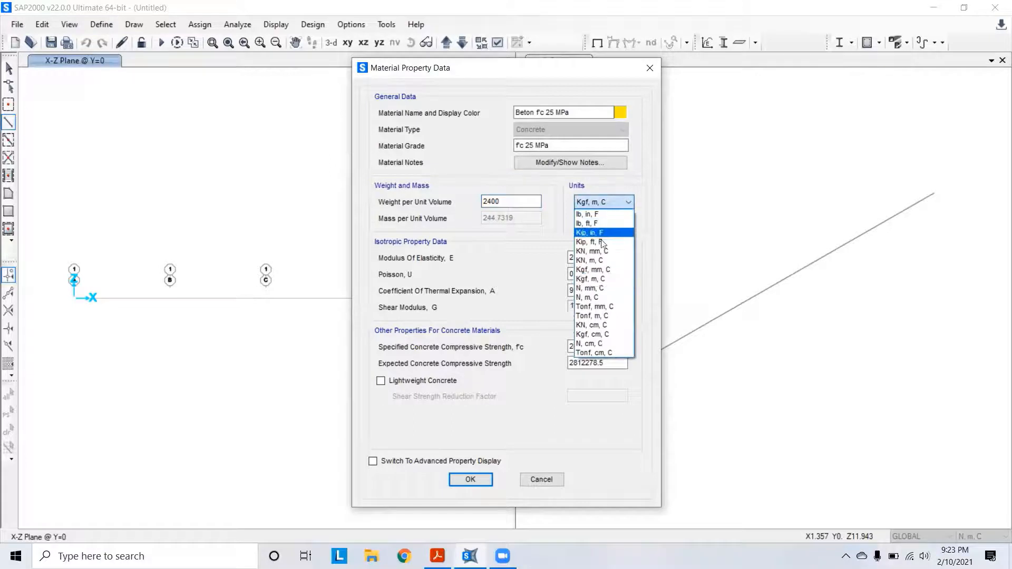
click(596, 287)
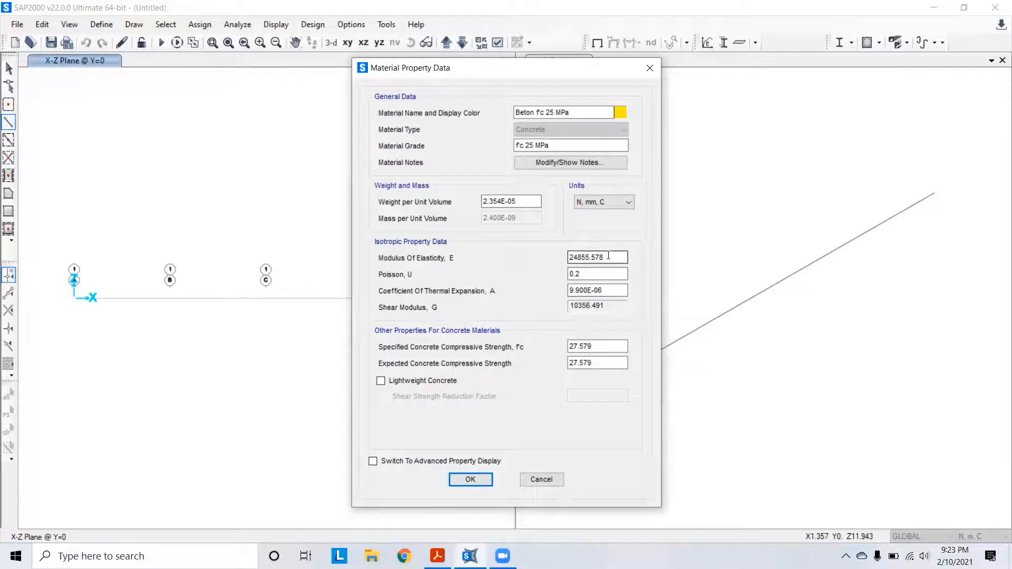
drag(601, 258, 566, 260)
text(4700*25^0.5)
click(610, 343)
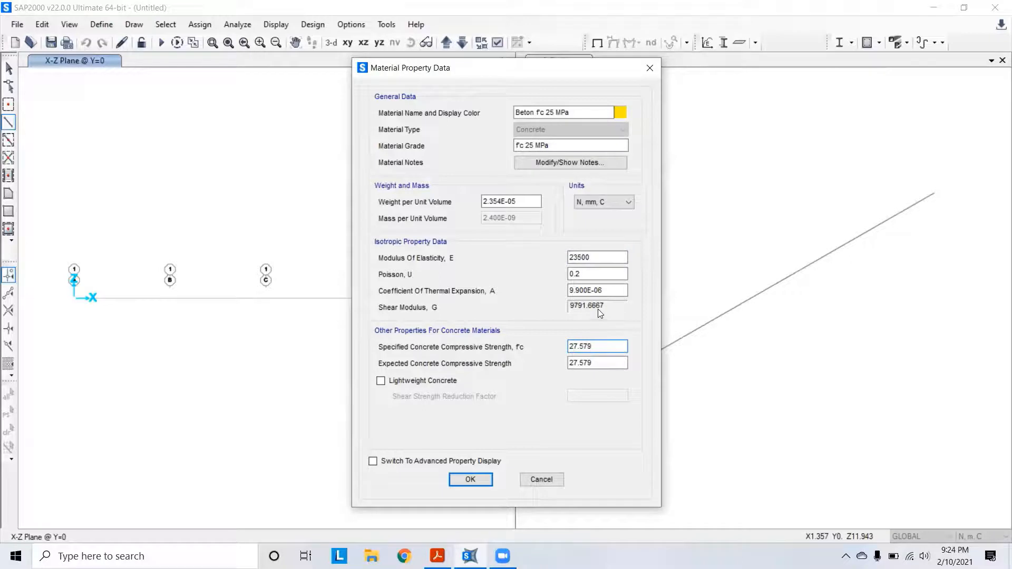
click(594, 258)
click(598, 270)
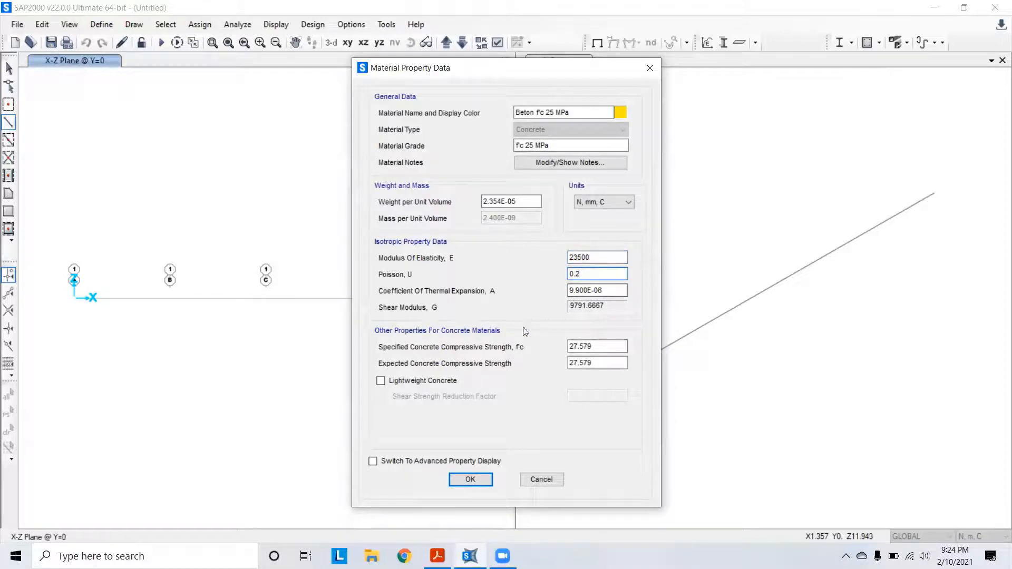
Set the specified and expected concrete compressive strengths to 25 and confirm the Beton f'c 25 MPa material.
click(599, 346)
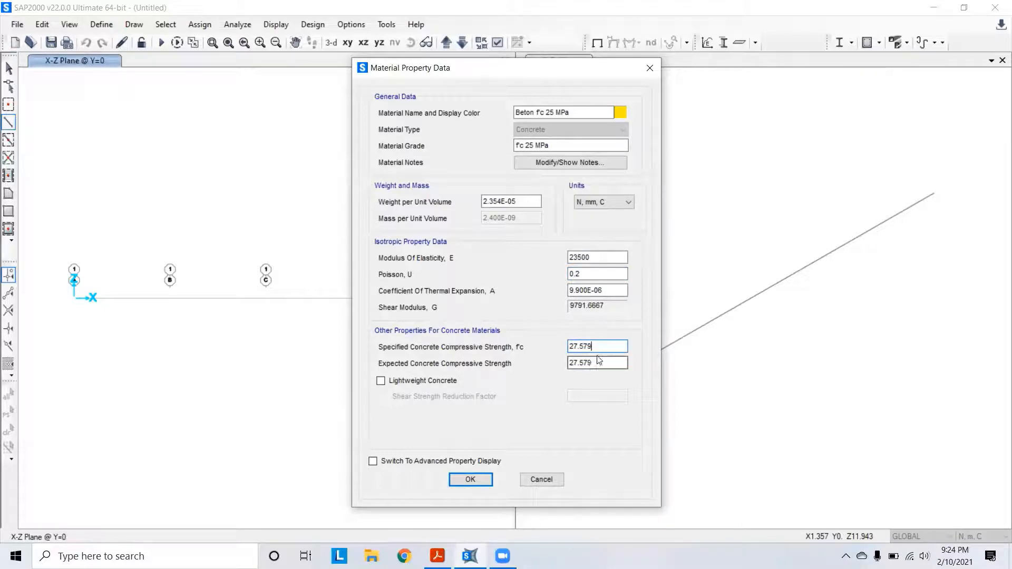
drag(596, 347, 559, 351)
text(25)
drag(599, 362, 551, 365)
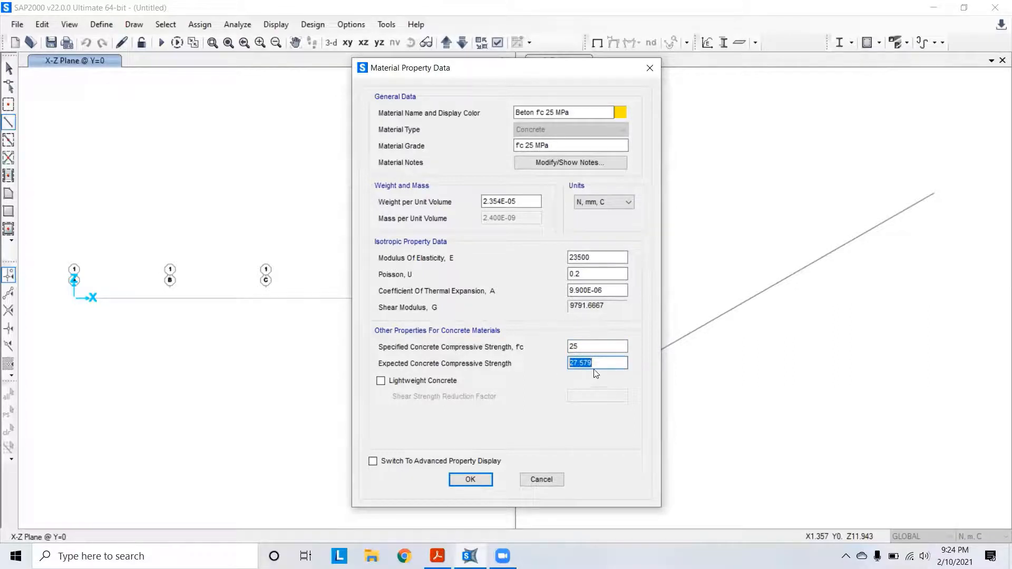
text(25)
click(470, 480)
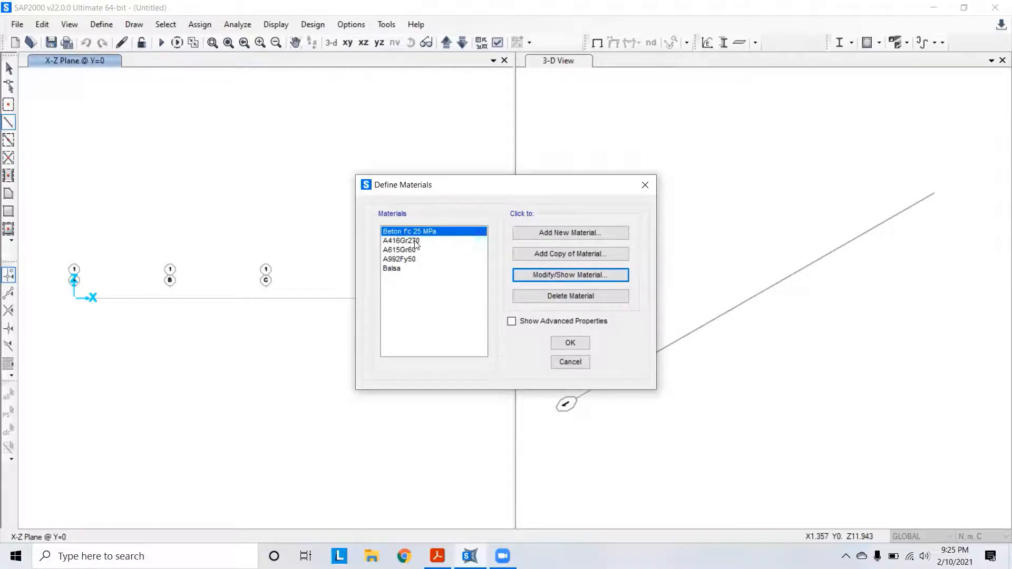
click(399, 242)
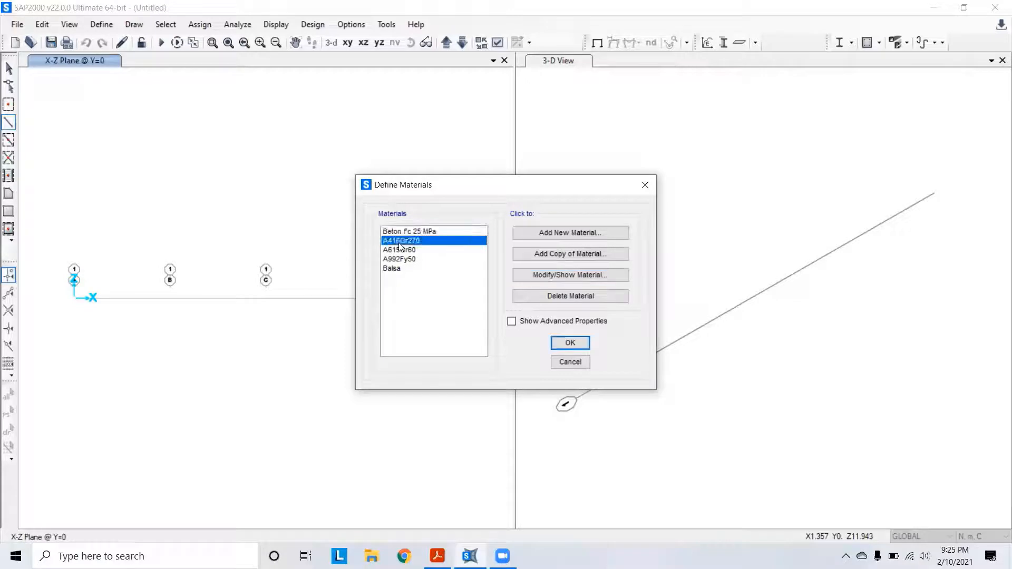
click(427, 233)
click(417, 242)
click(411, 250)
click(407, 260)
click(404, 269)
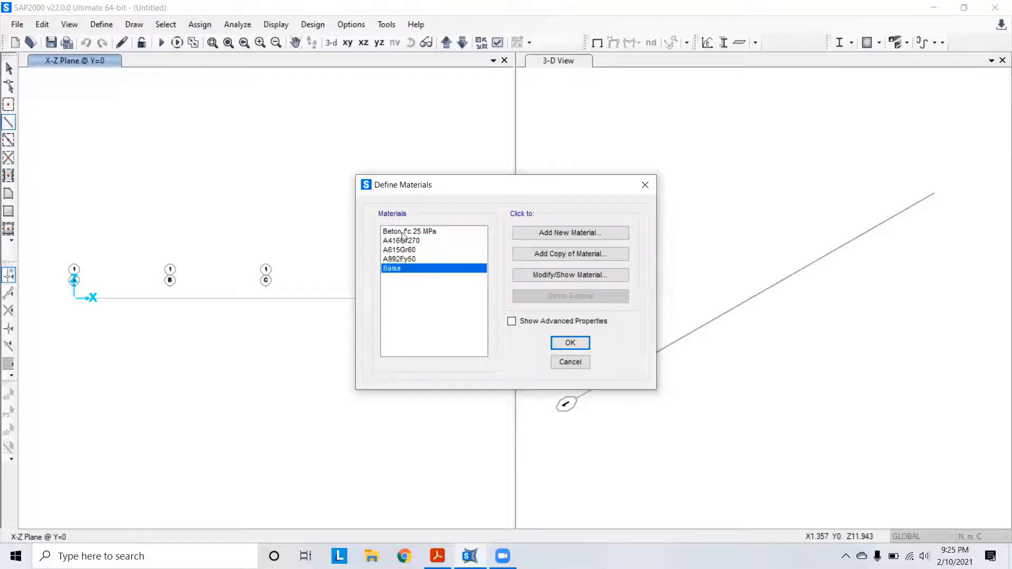
click(403, 233)
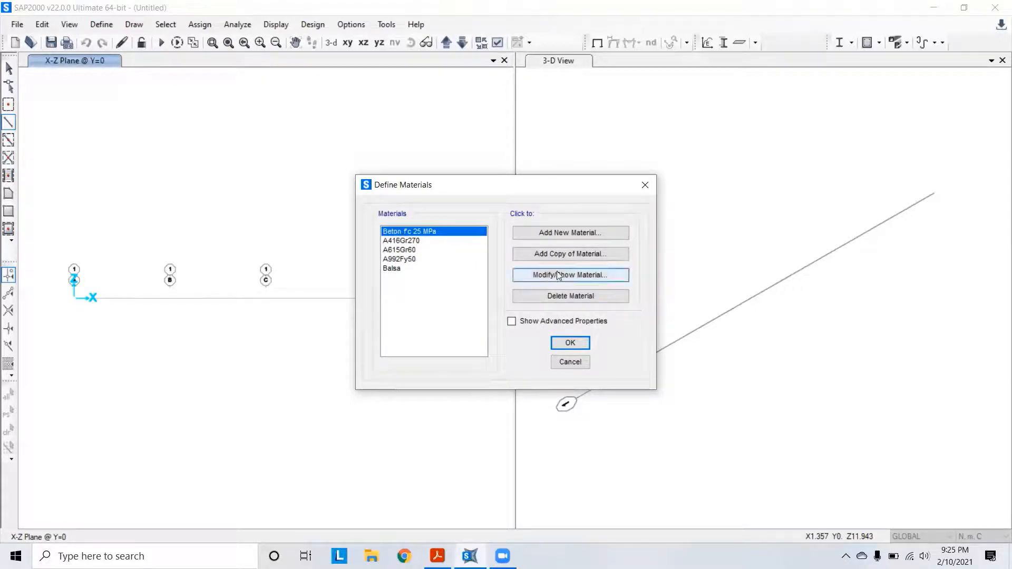
click(561, 252)
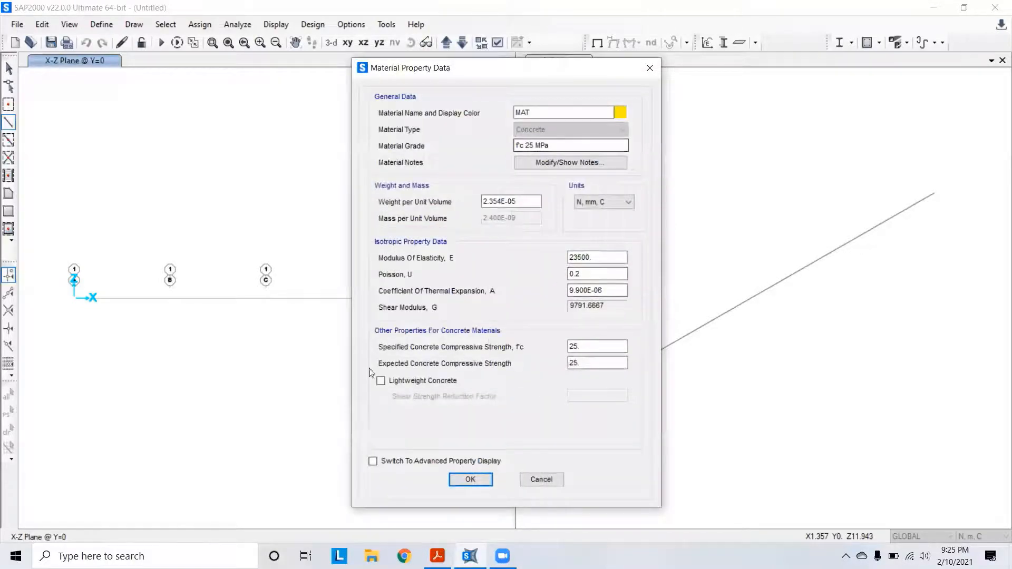
click(651, 75)
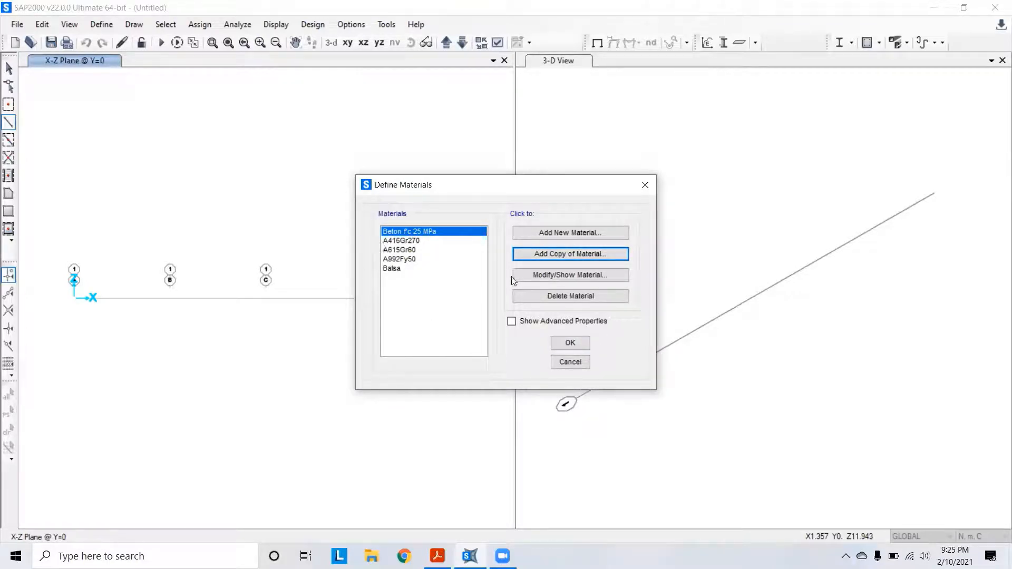
Accept the material definitions and open the list of frame section properties.
click(570, 343)
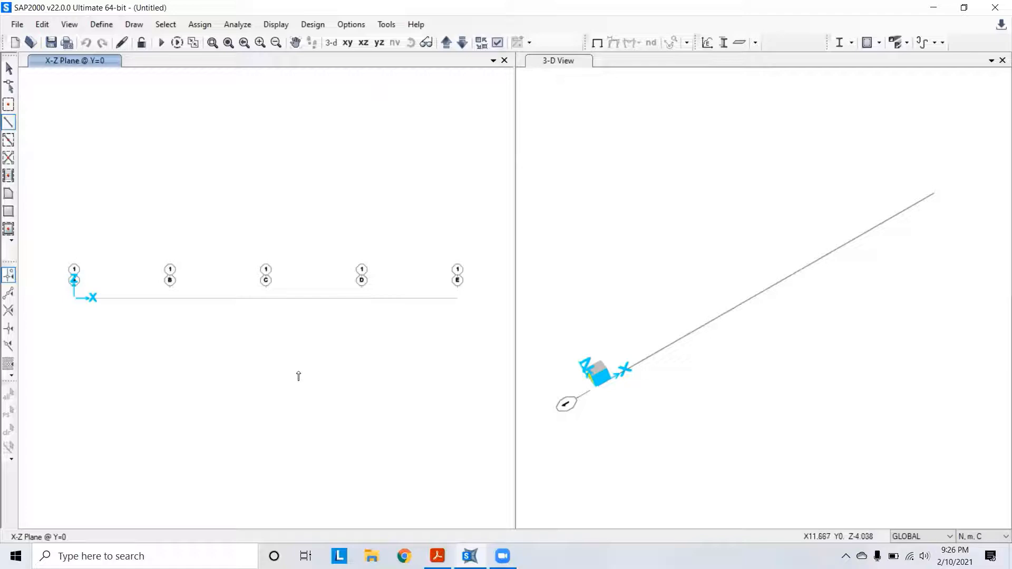
click(111, 25)
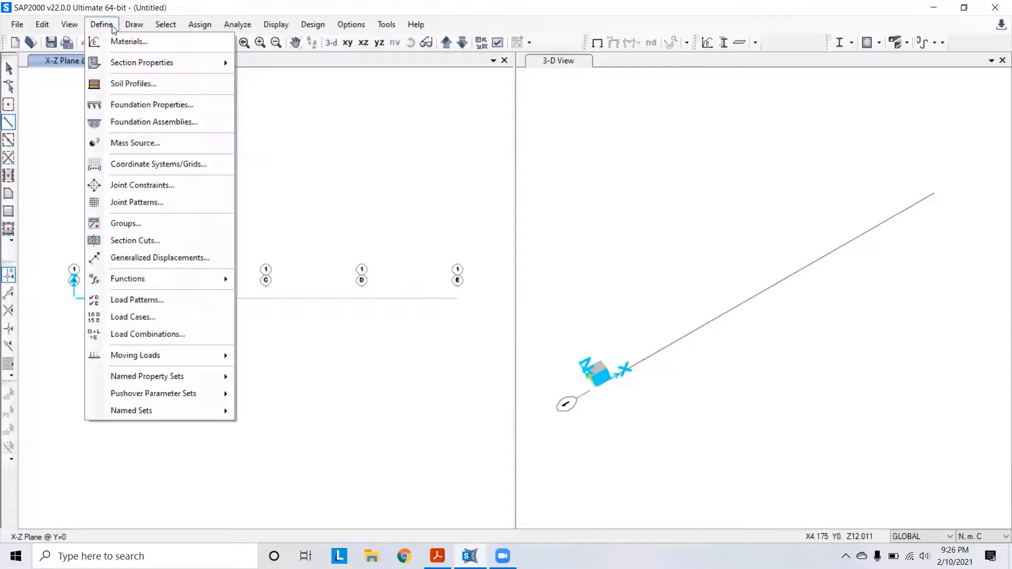
click(136, 49)
click(103, 28)
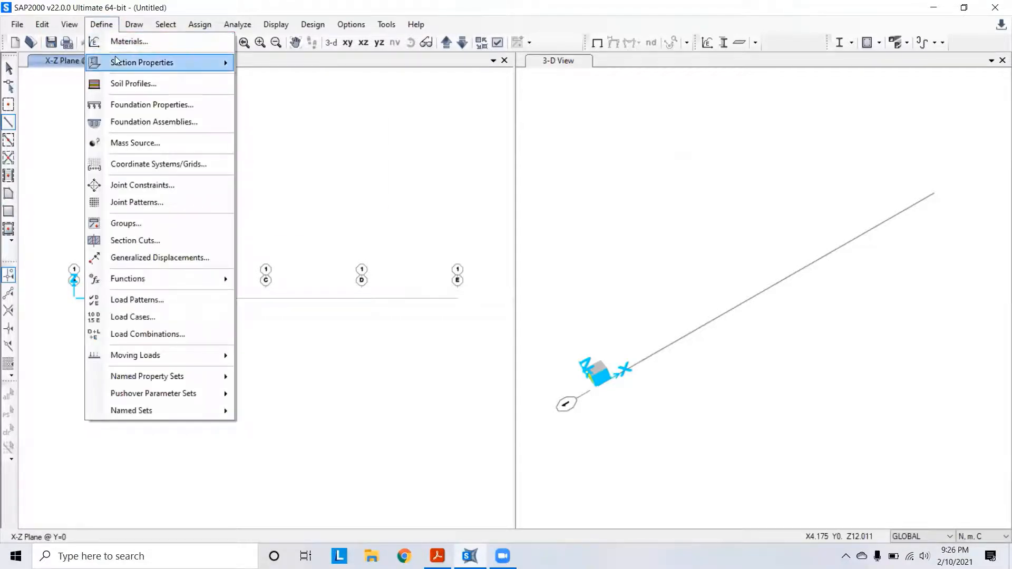
mouse_move(145, 63)
click(271, 64)
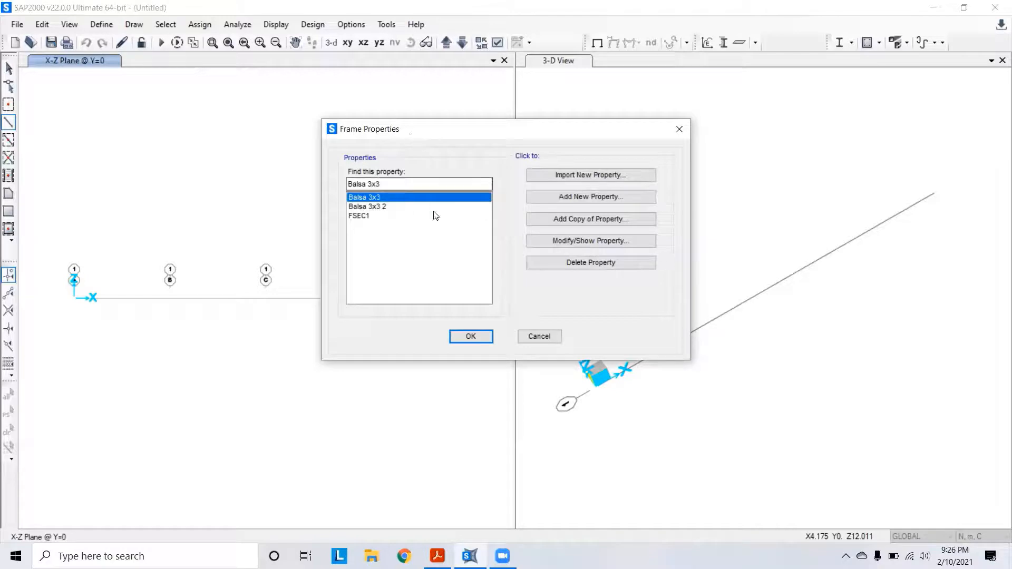
click(378, 206)
click(371, 198)
click(376, 207)
click(363, 197)
click(372, 206)
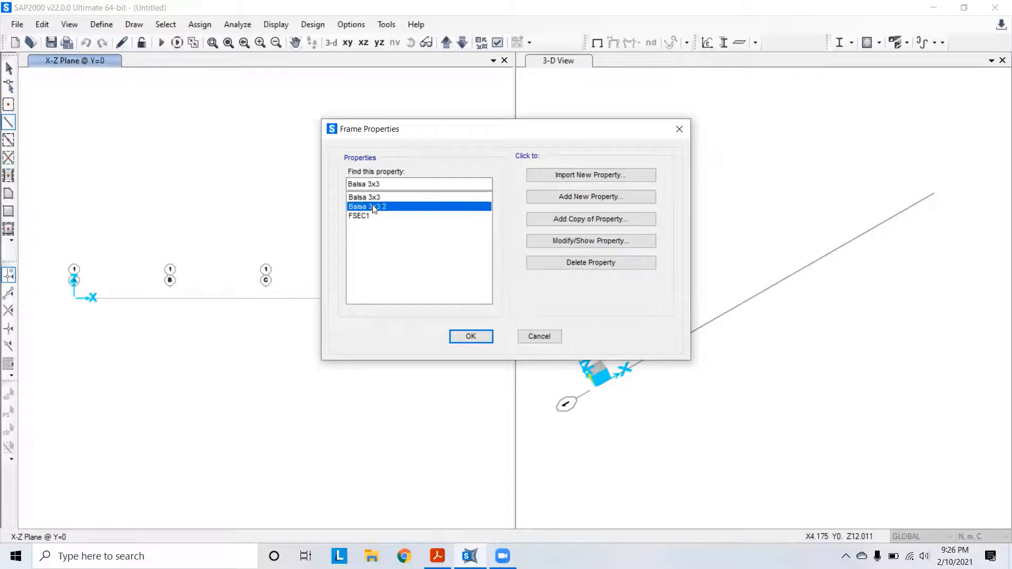
click(363, 199)
click(372, 205)
click(368, 199)
click(371, 206)
Add a new rectangular frame section of type Concrete and name it Kolom 30x40.
click(571, 198)
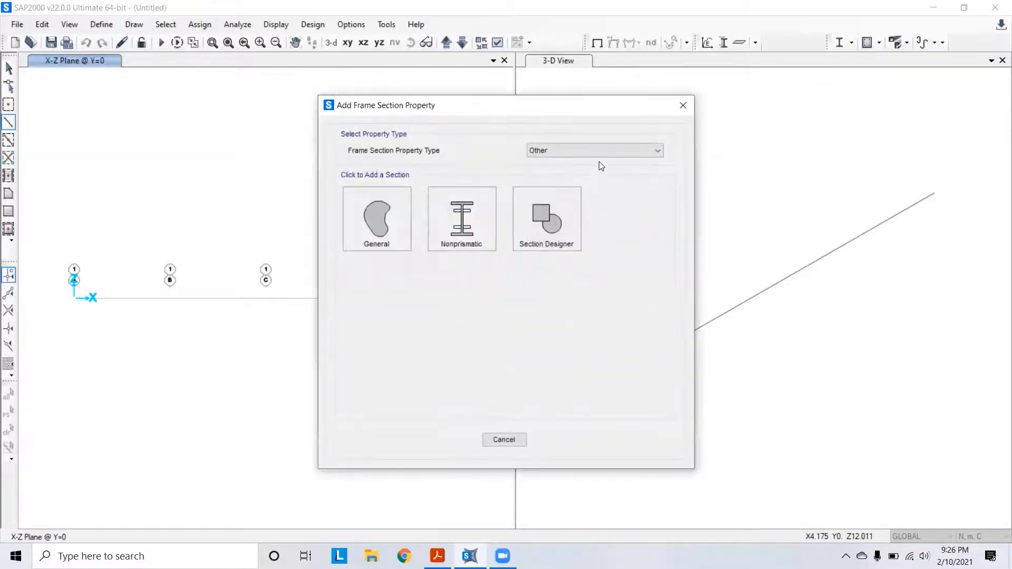
click(592, 151)
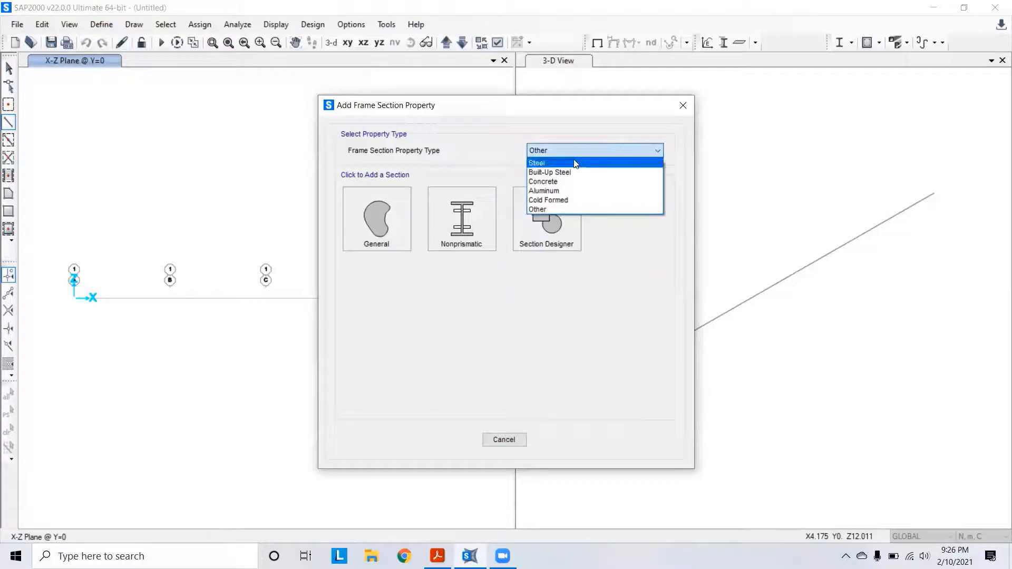
click(561, 180)
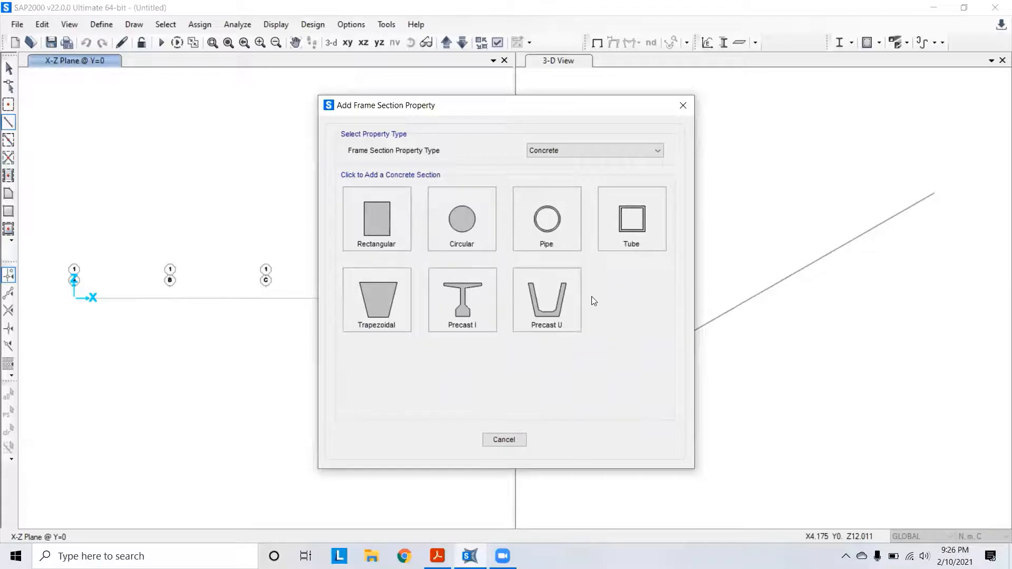
click(382, 226)
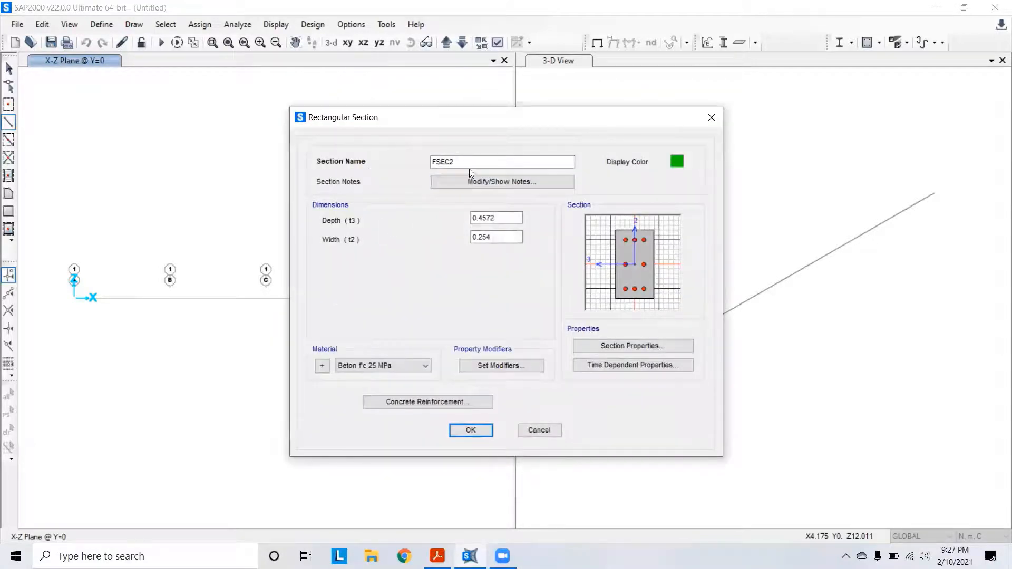
double_click(433, 162)
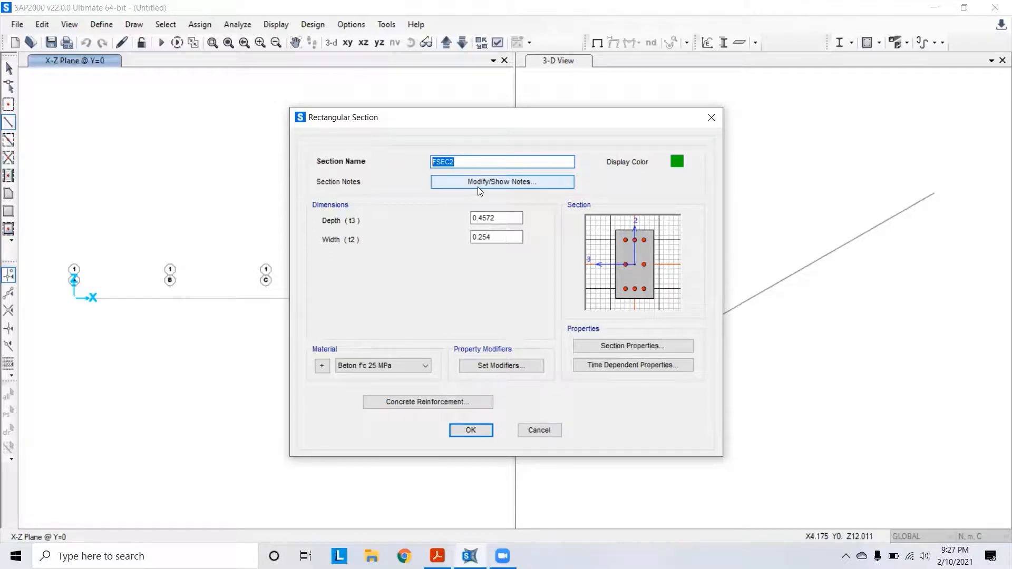
text(Kolom 30x40)
Set the column section's depth (t3) to 0.3 m and its width (t2) to 0.4 m.
click(497, 220)
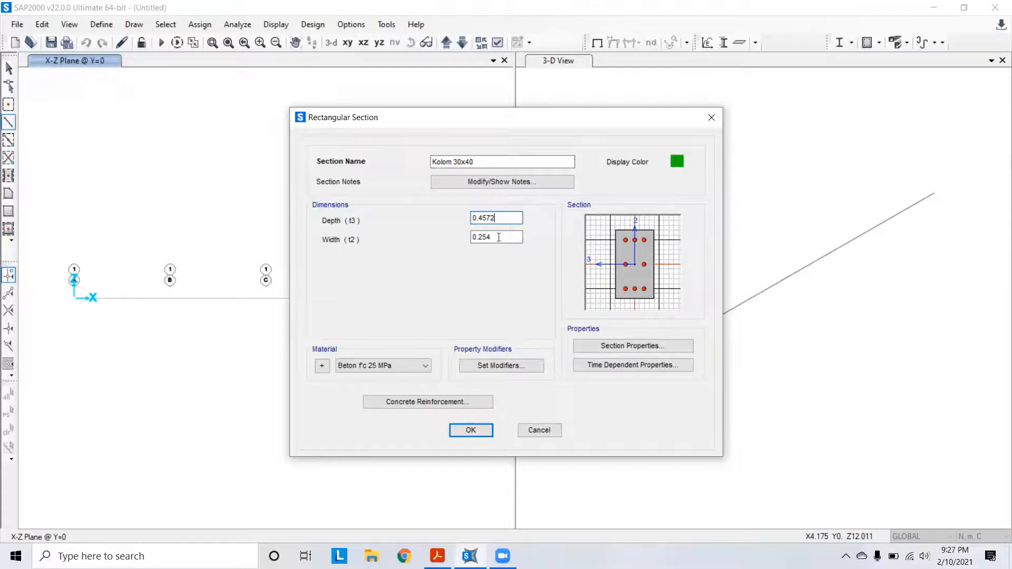
drag(497, 218, 481, 217)
text(3)
click(513, 237)
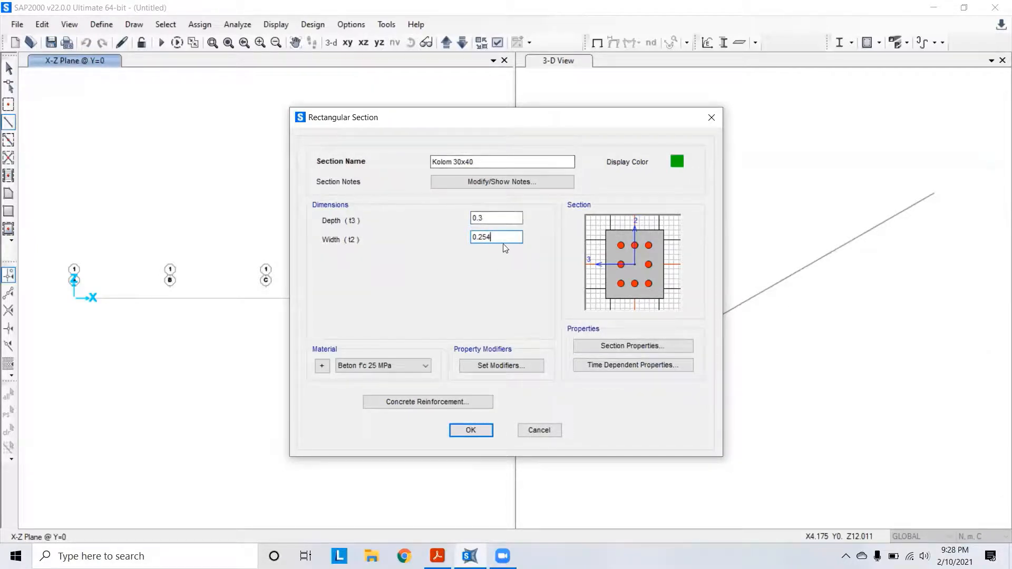
drag(488, 237, 480, 236)
text(4)
click(501, 217)
click(498, 237)
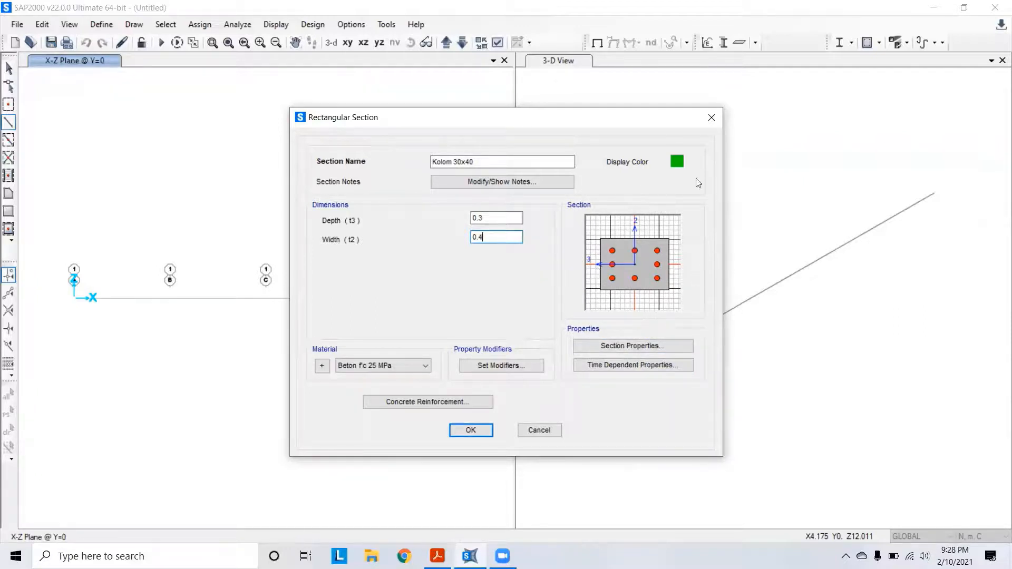
Set the column section's depth (t3) to 0.4 m and its width (t2) to 0.3 m.
click(505, 219)
key(BackSpace)
text(4)
click(481, 237)
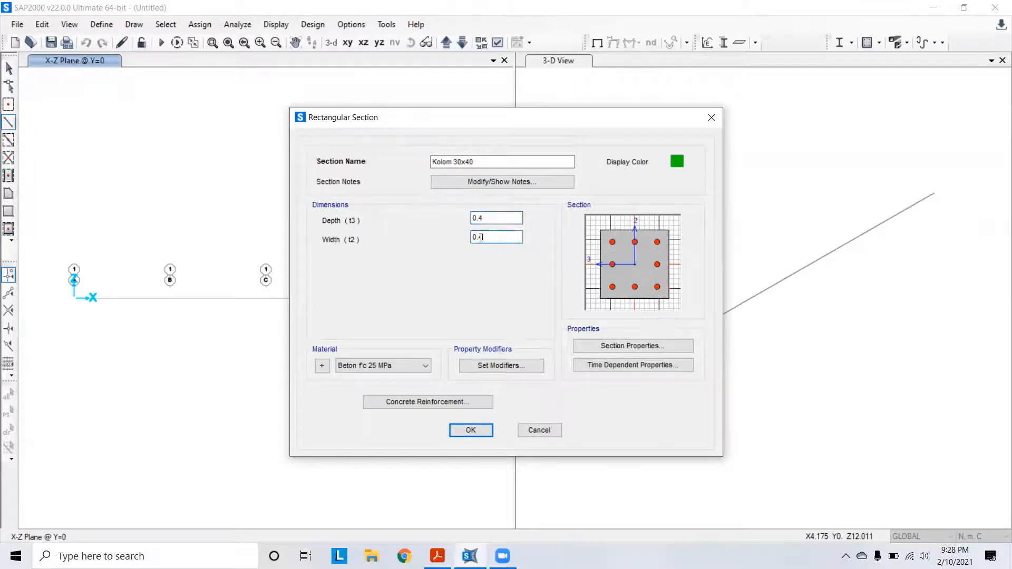
text(3)
click(509, 217)
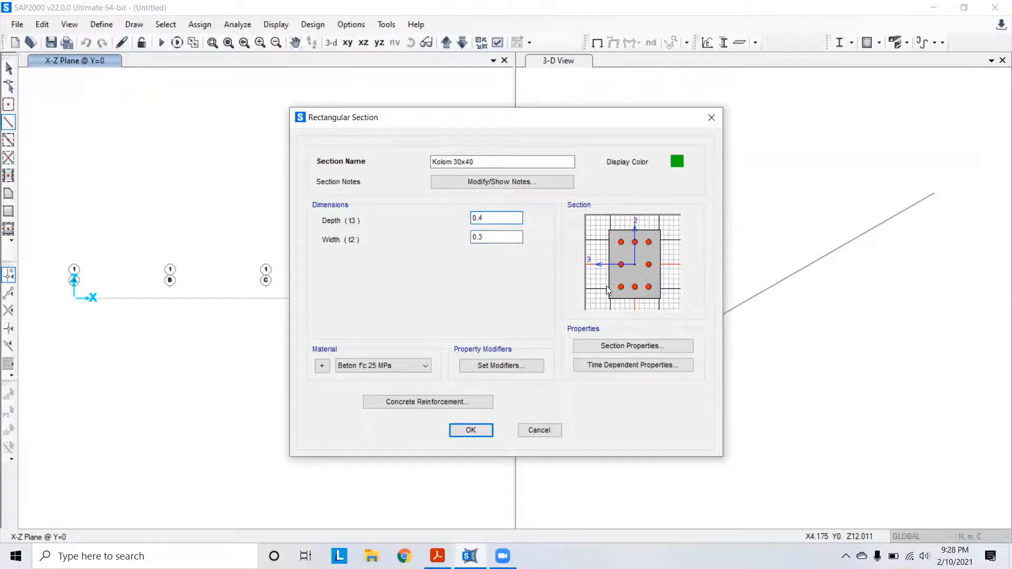
Keep Beton f'c 25 MPa as the section material, accept the Column design reinforcement data, and confirm the Kolom 30x40 section.
click(381, 369)
click(384, 367)
click(386, 366)
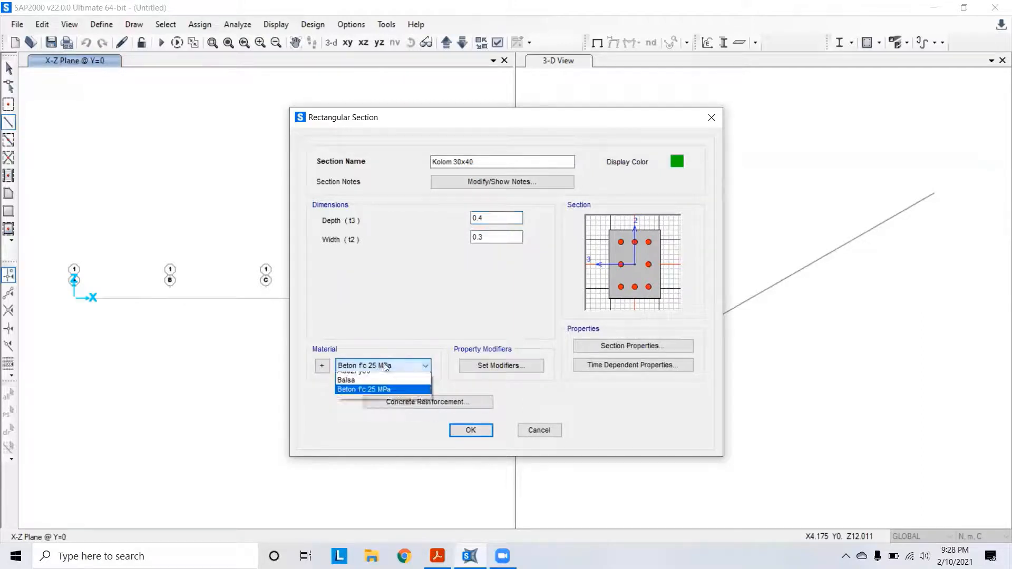
click(384, 363)
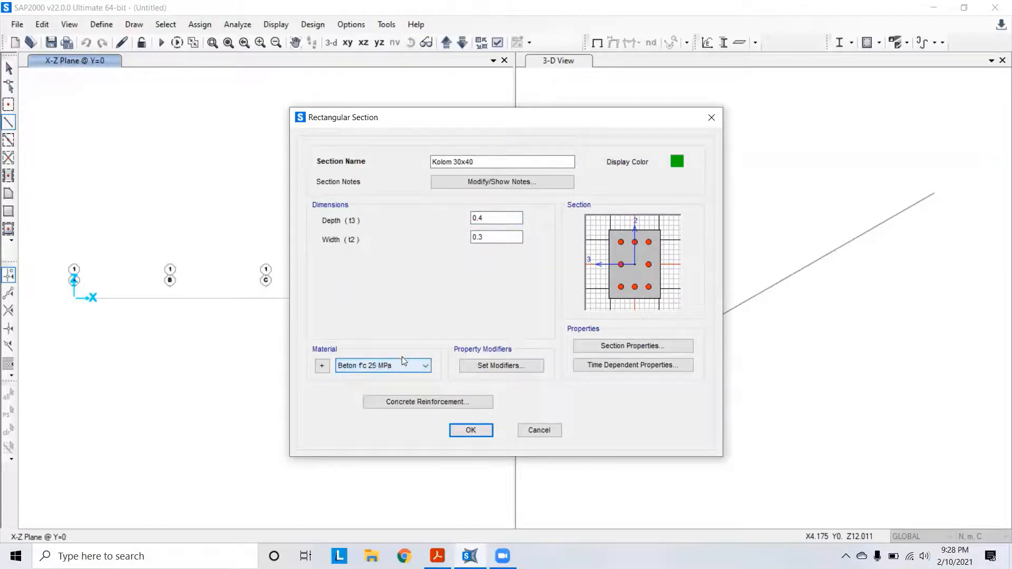
click(416, 404)
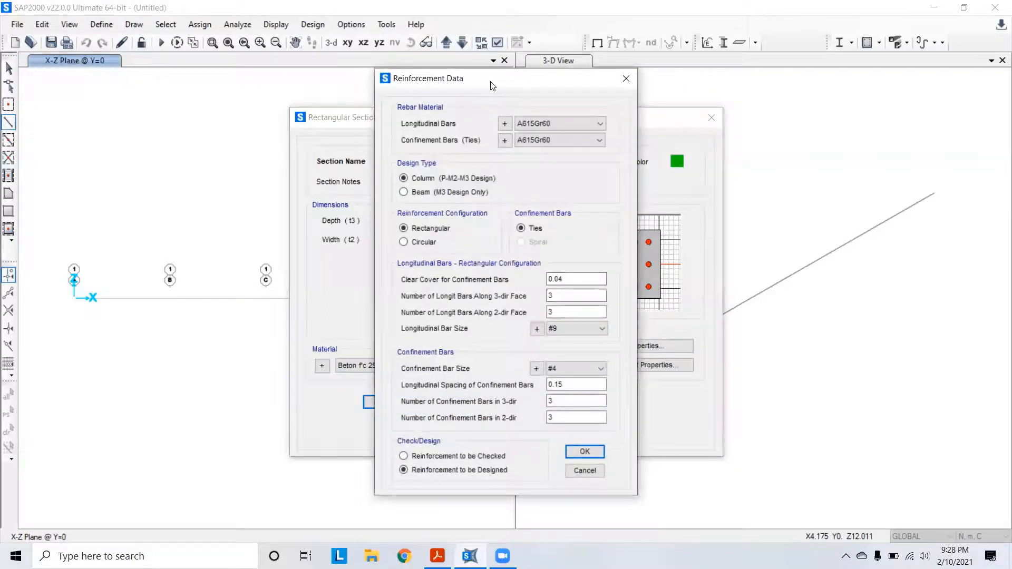
drag(491, 85, 651, 66)
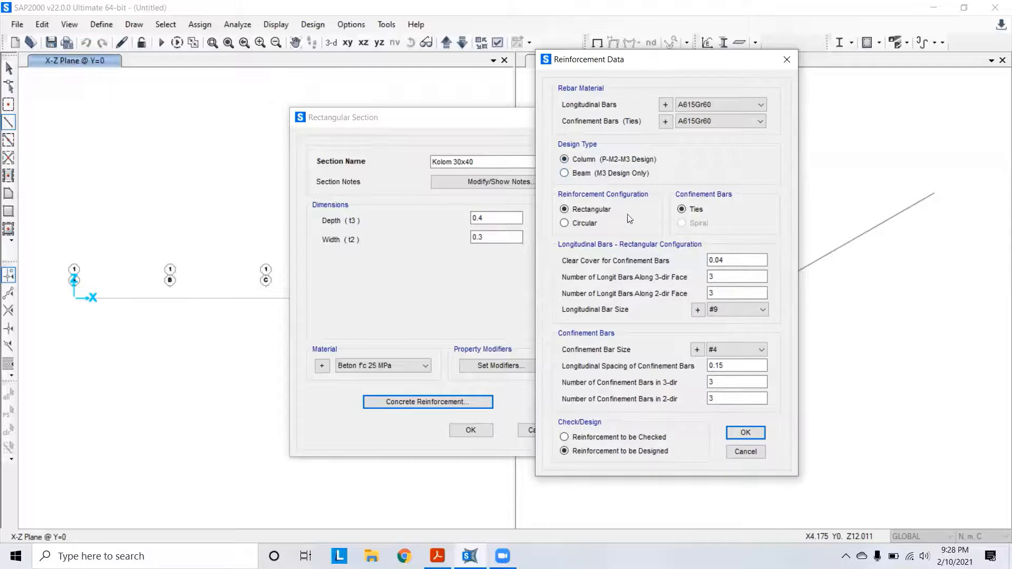
click(747, 433)
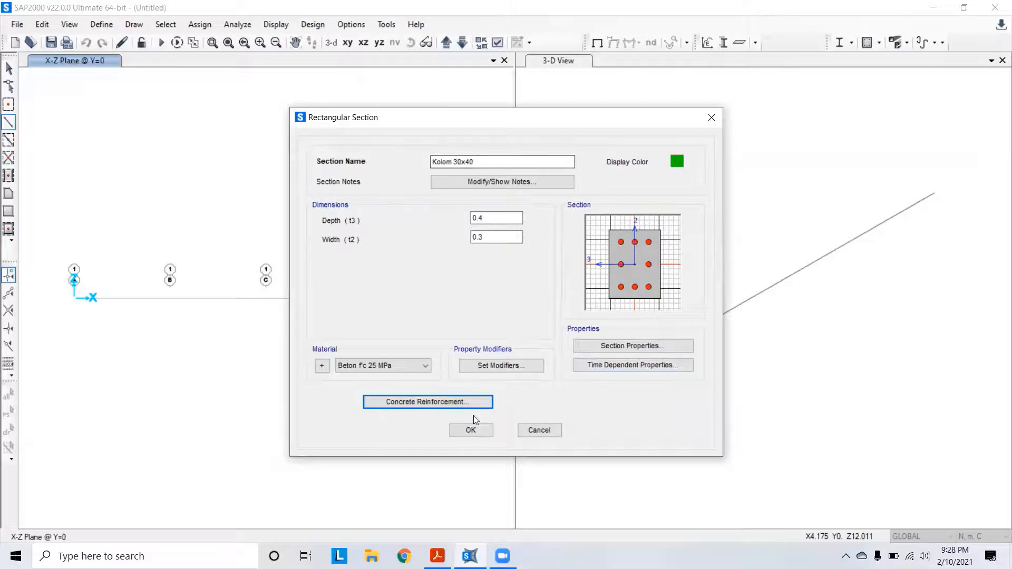
click(476, 439)
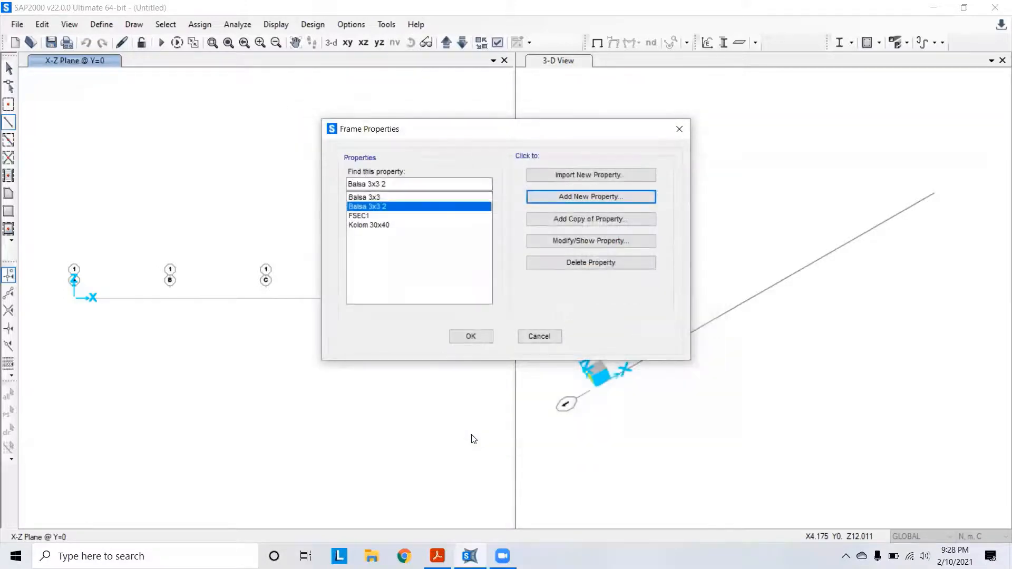
click(378, 225)
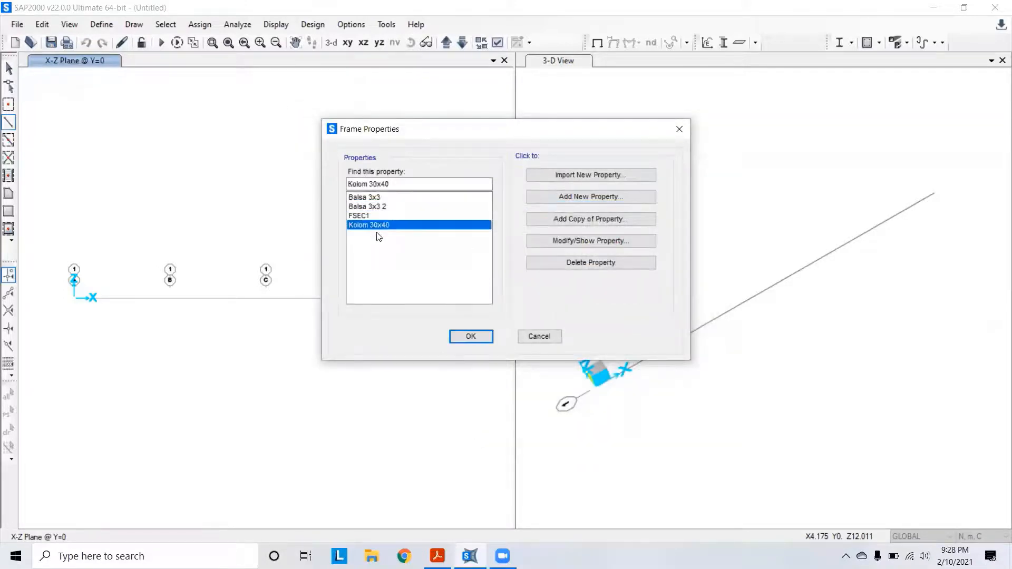
click(368, 218)
click(367, 207)
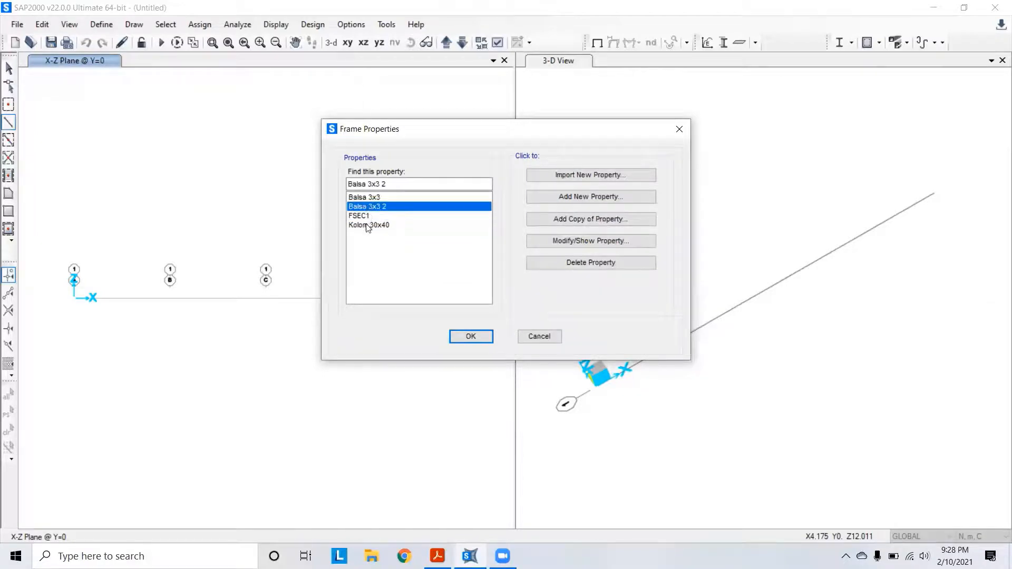
click(366, 225)
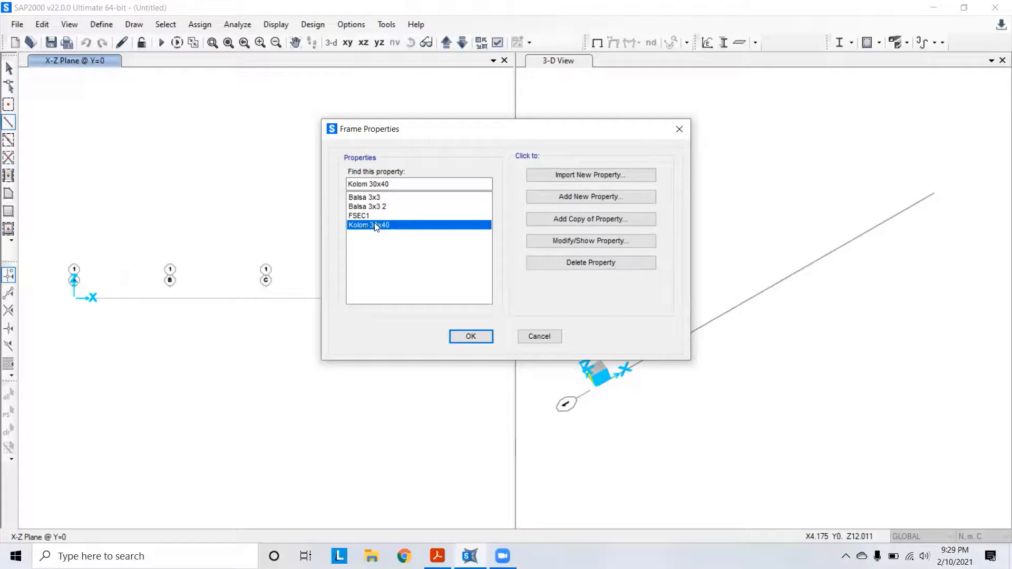
click(366, 216)
click(373, 207)
click(378, 226)
click(368, 216)
click(367, 206)
click(369, 216)
click(377, 226)
click(374, 207)
click(376, 216)
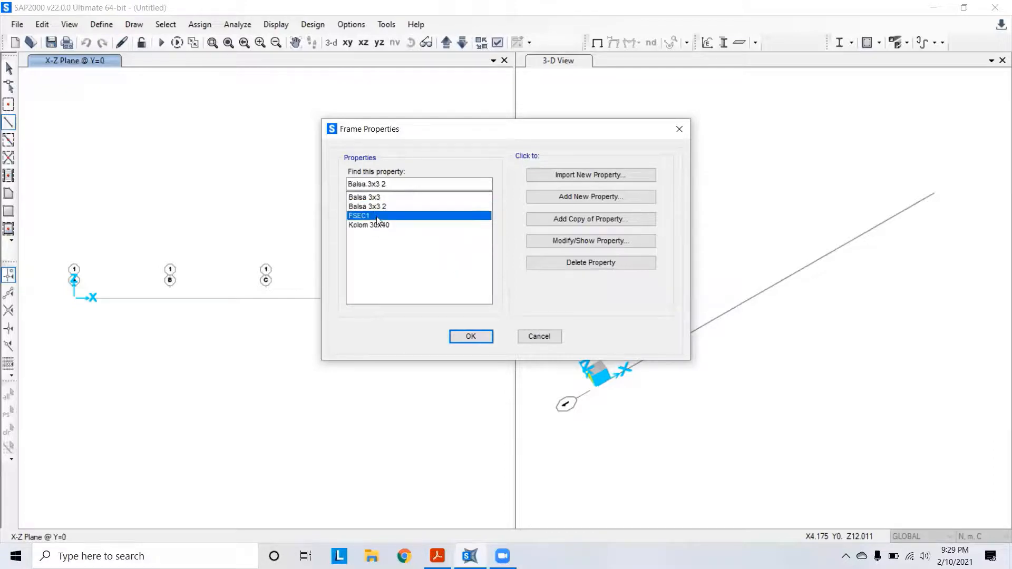
Add a copy of the Kolom 30x40 frame section and name it Balok 30x60.
click(380, 224)
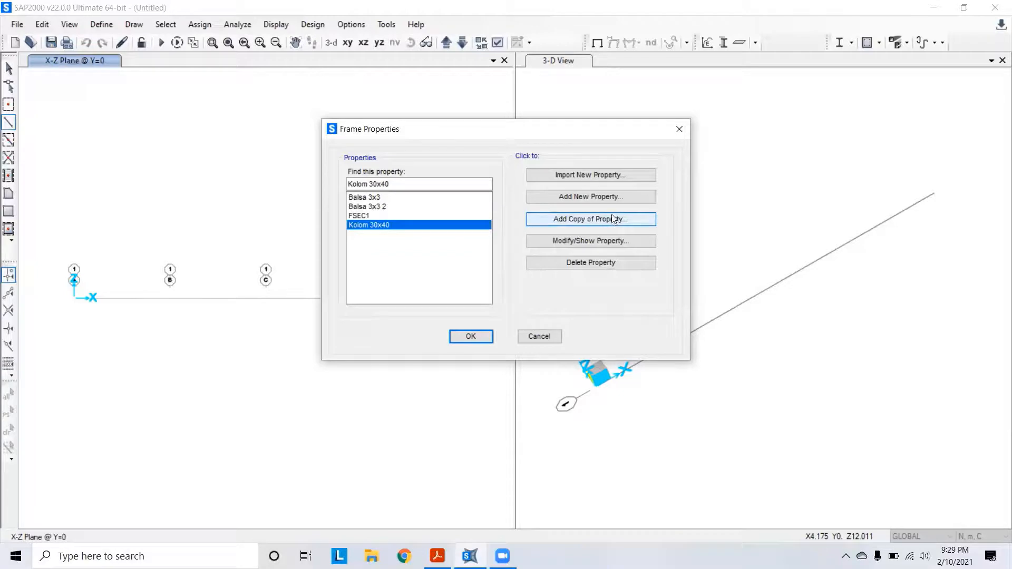
click(613, 218)
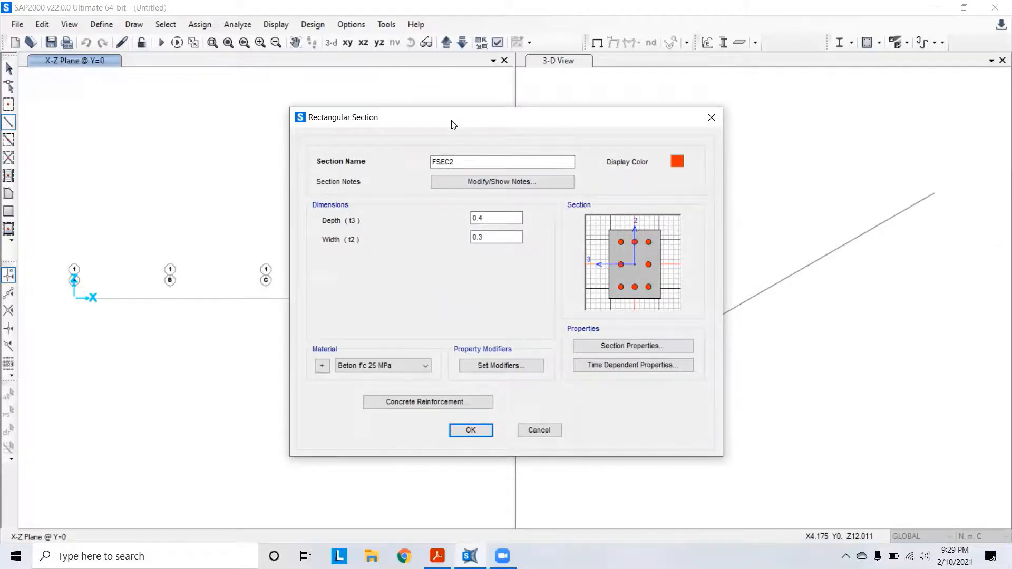
drag(452, 125, 615, 146)
drag(617, 183, 569, 184)
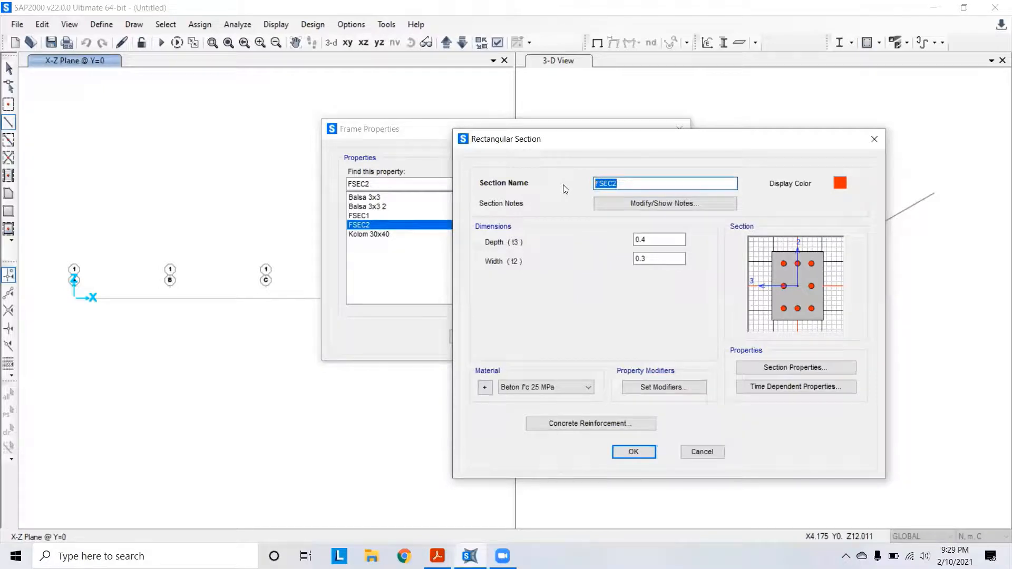
text(Balok 30x)
key(BackSpace)
text(x60)
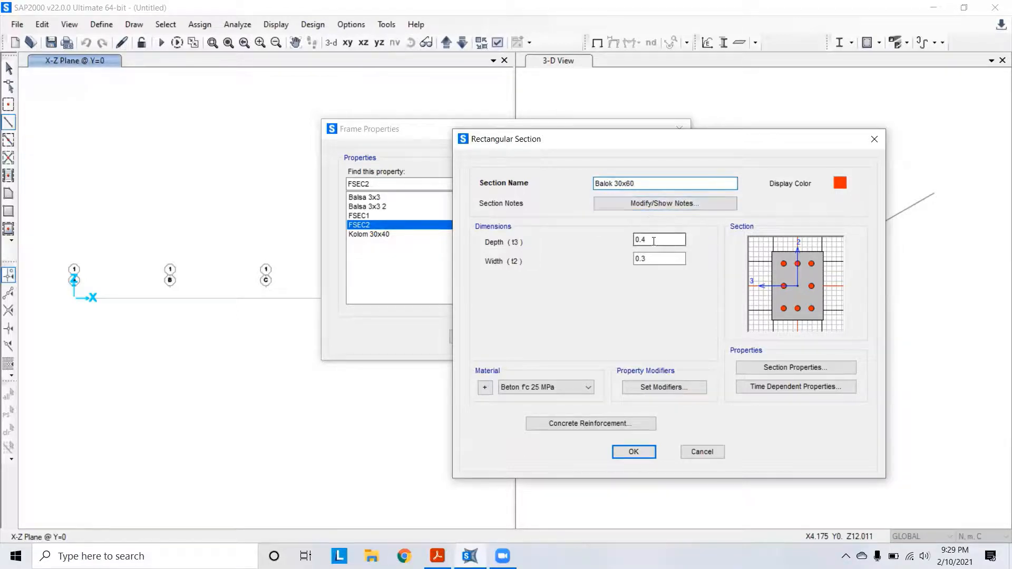
Set the Balok 30x60 section's depth (t3) to 0.6 m, keeping the width (t2) at 0.3 m.
drag(654, 242, 643, 242)
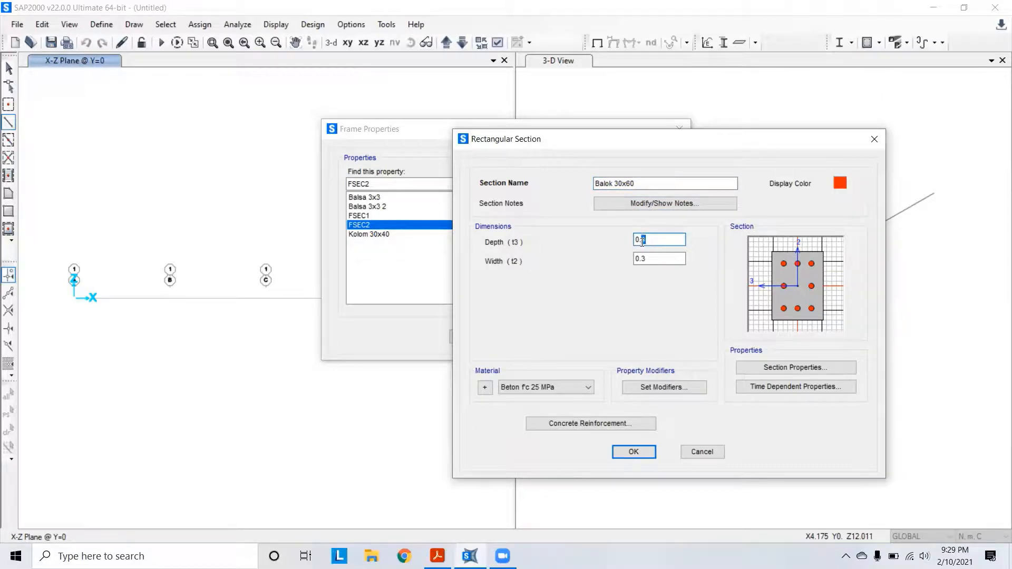
text(6)
click(647, 258)
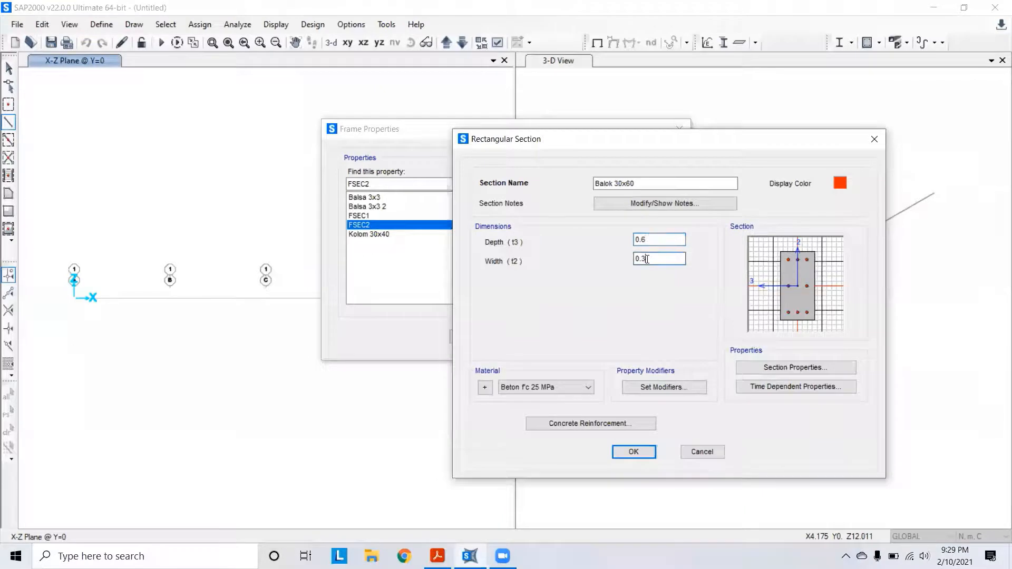
drag(646, 259, 646, 264)
click(653, 240)
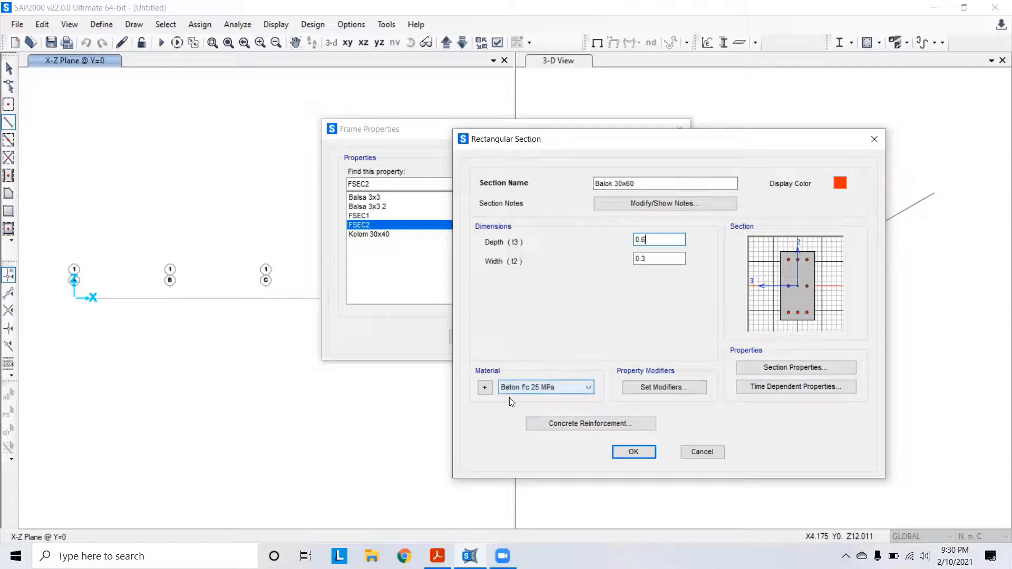
Change the Balok 30x60 reinforcement design type to Beam (M3 Design Only) and accept the reinforcement data.
click(607, 424)
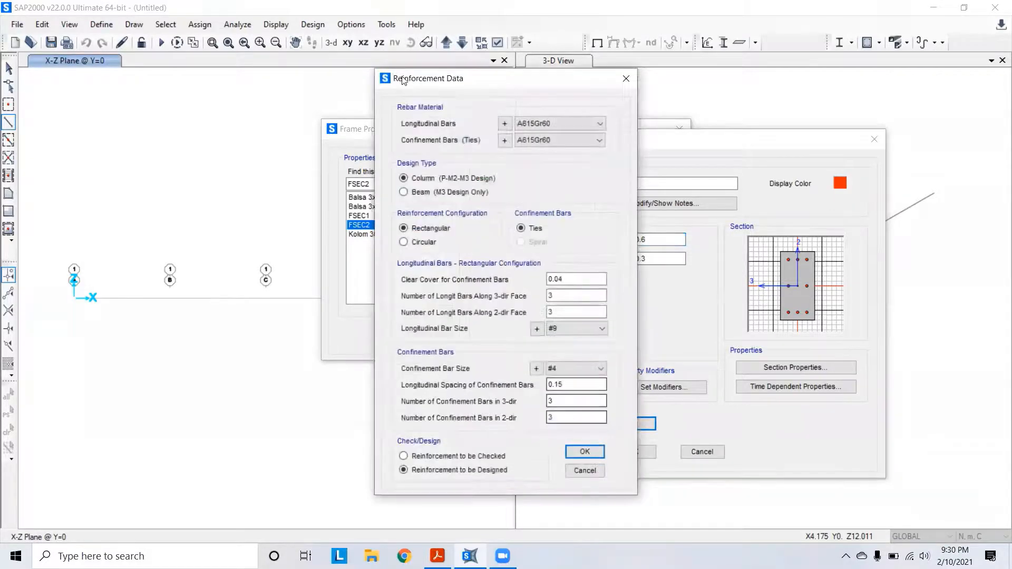
drag(432, 90, 326, 108)
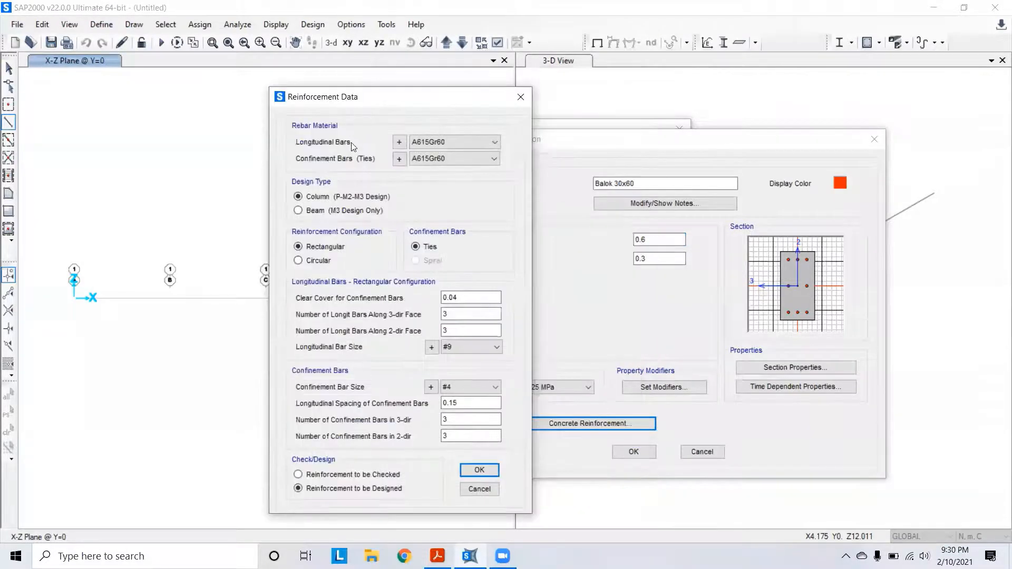
click(302, 213)
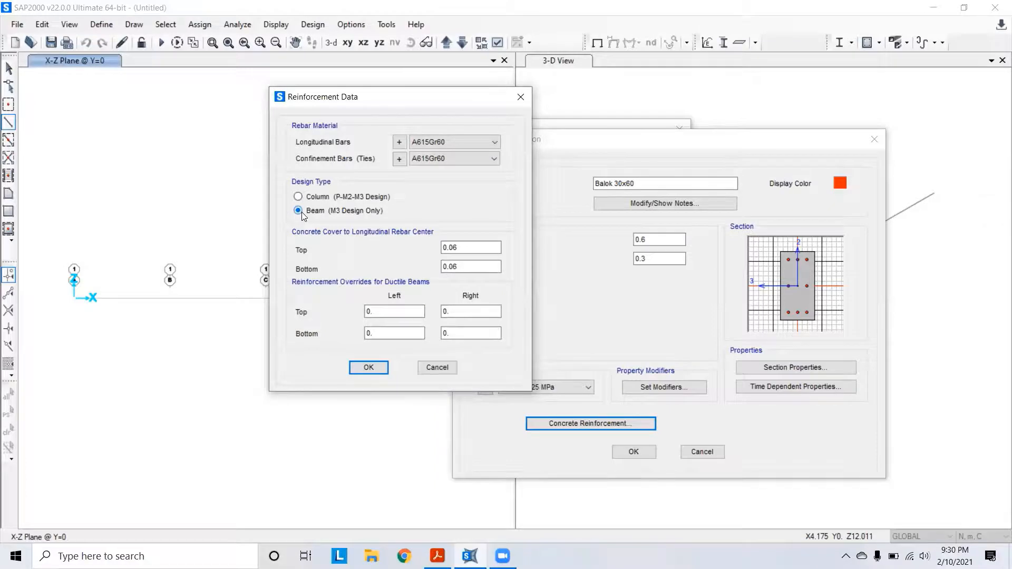
click(372, 368)
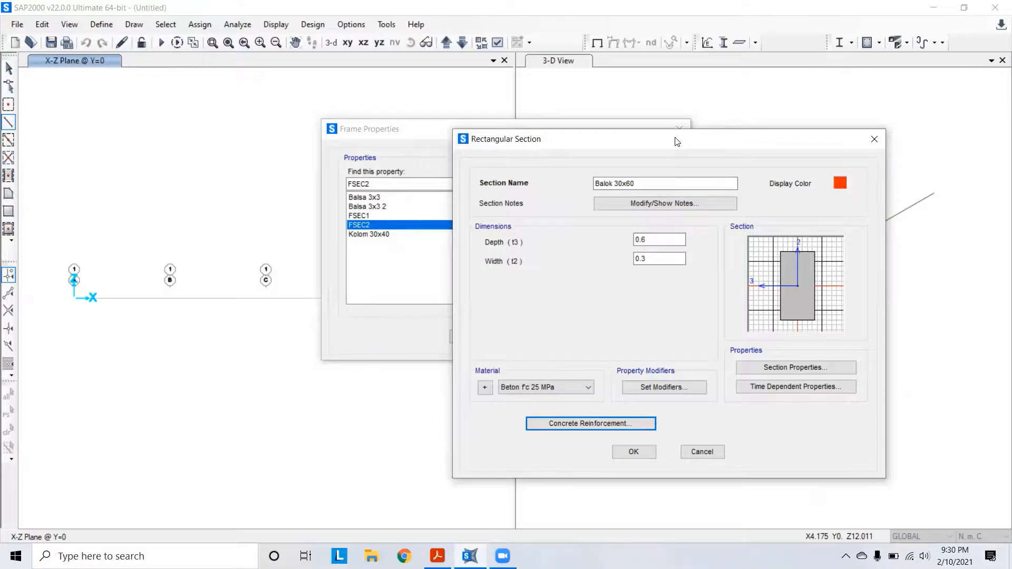
Save the Balok 30x60 rectangular section and finish the frame property definitions.
drag(678, 142, 682, 121)
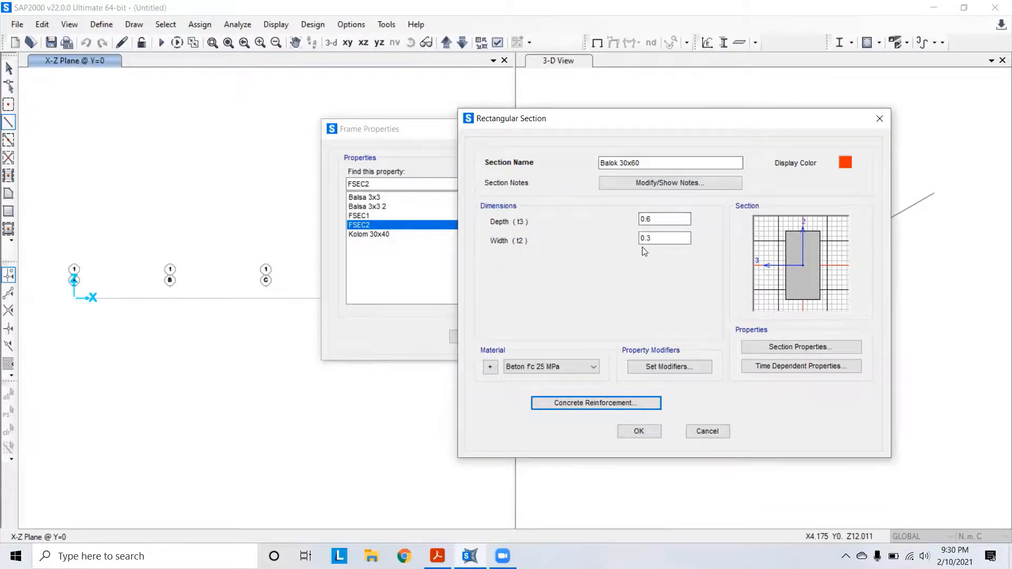
click(640, 432)
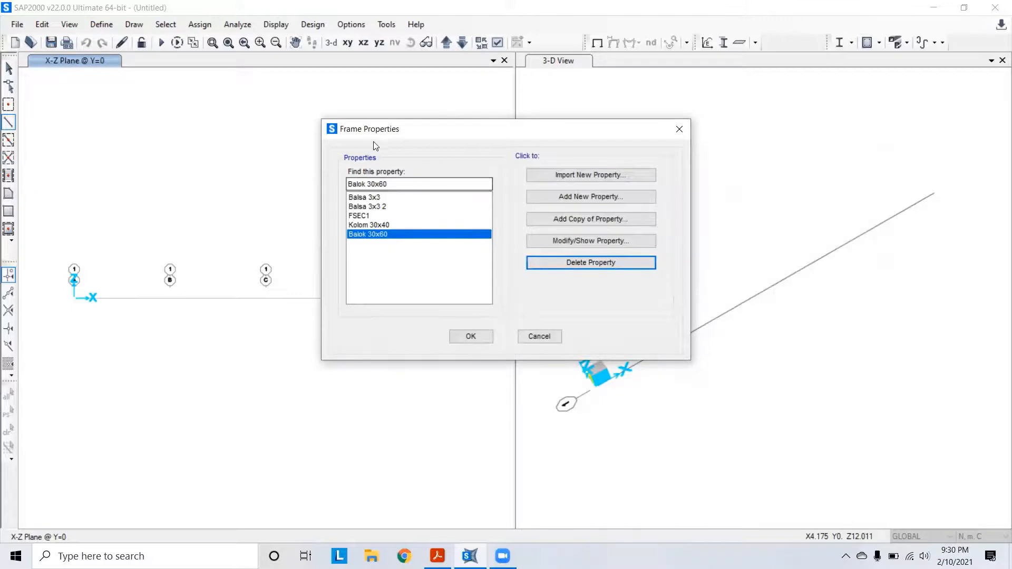
click(378, 226)
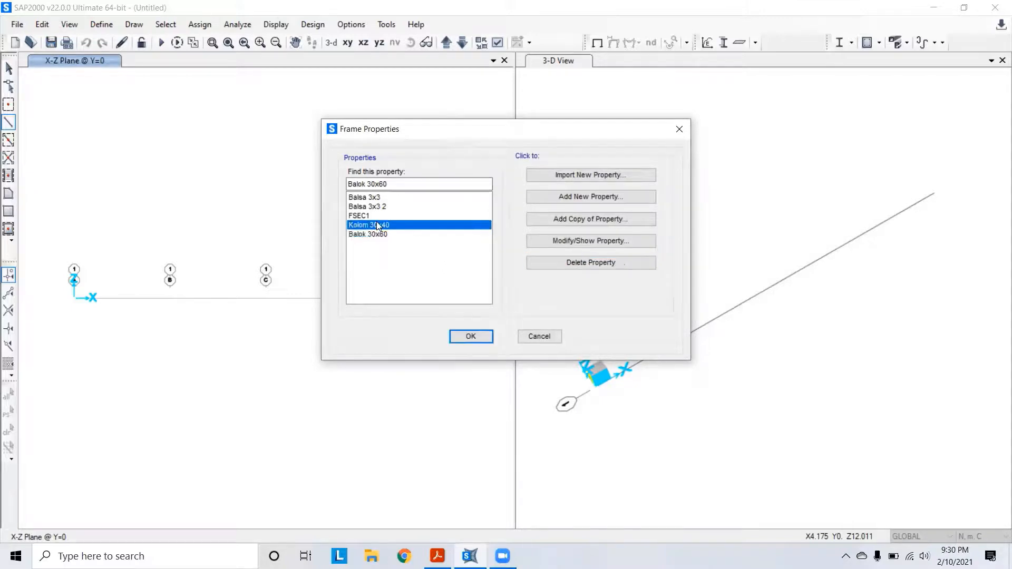
click(393, 234)
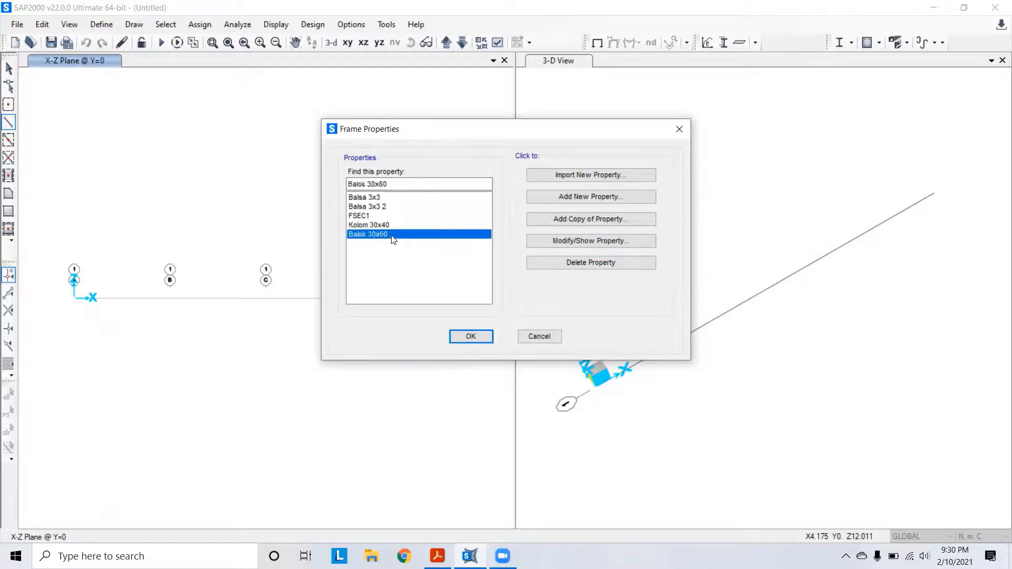
click(471, 337)
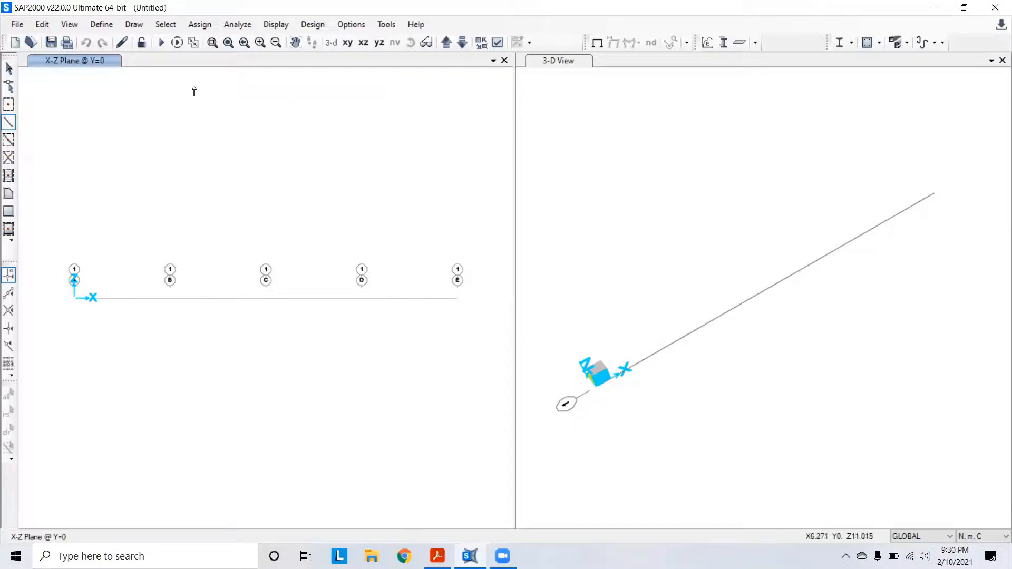
click(97, 25)
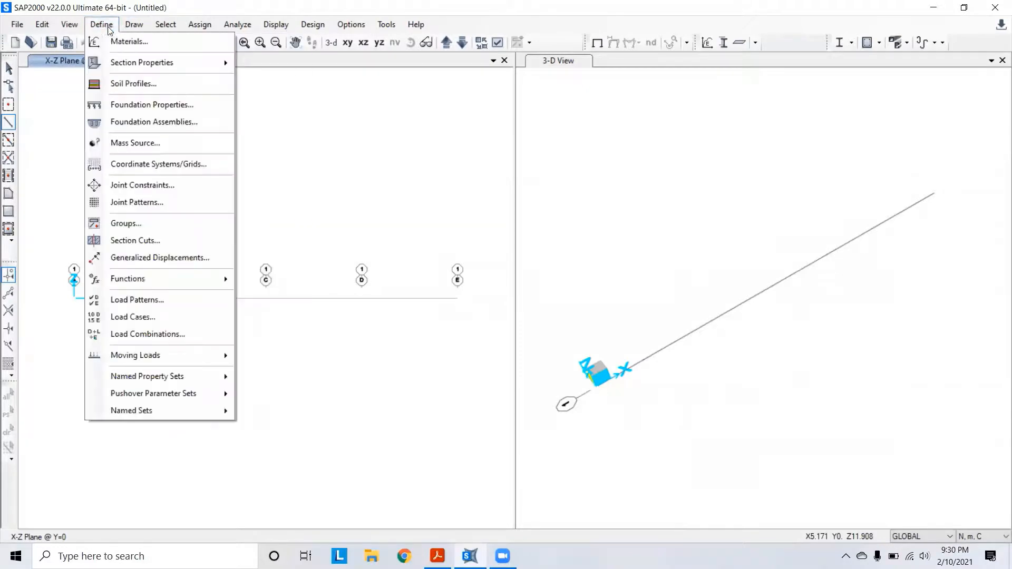
click(103, 26)
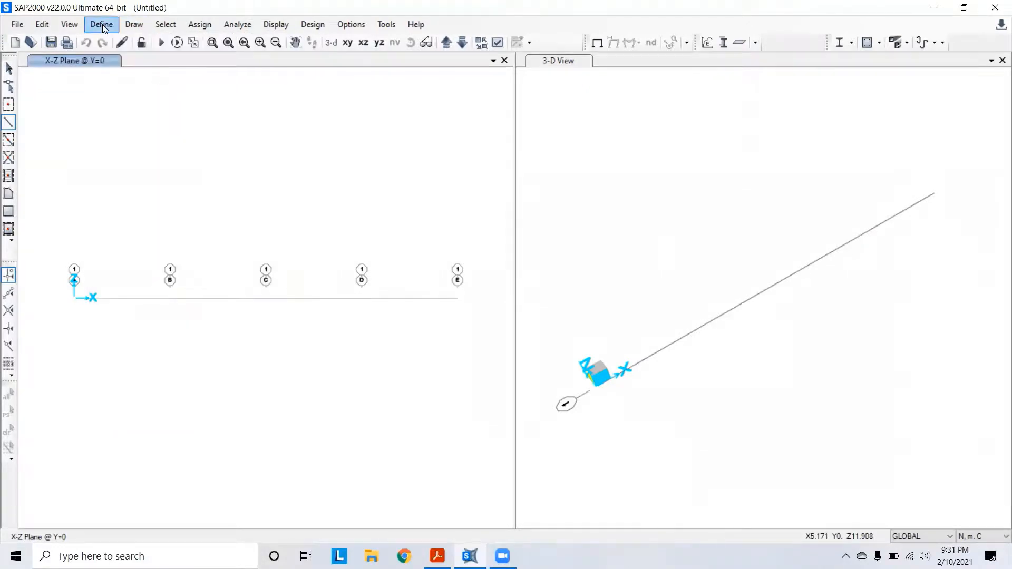
click(127, 28)
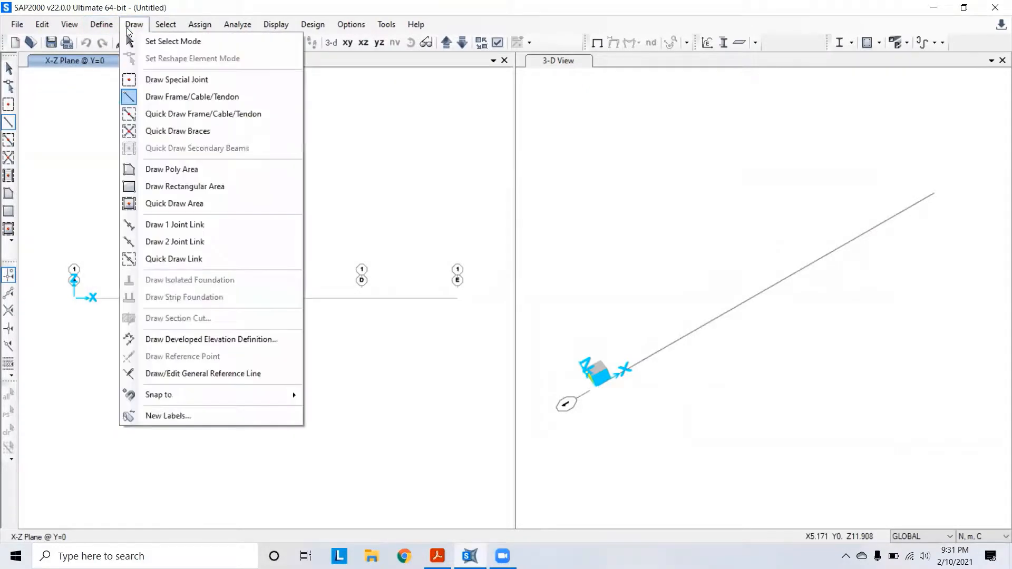
click(128, 27)
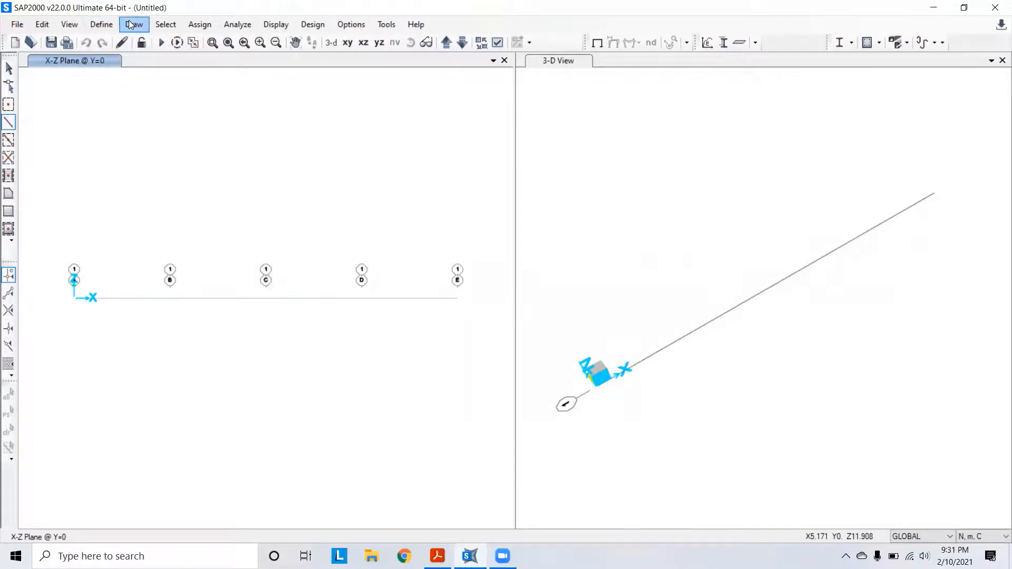
click(131, 25)
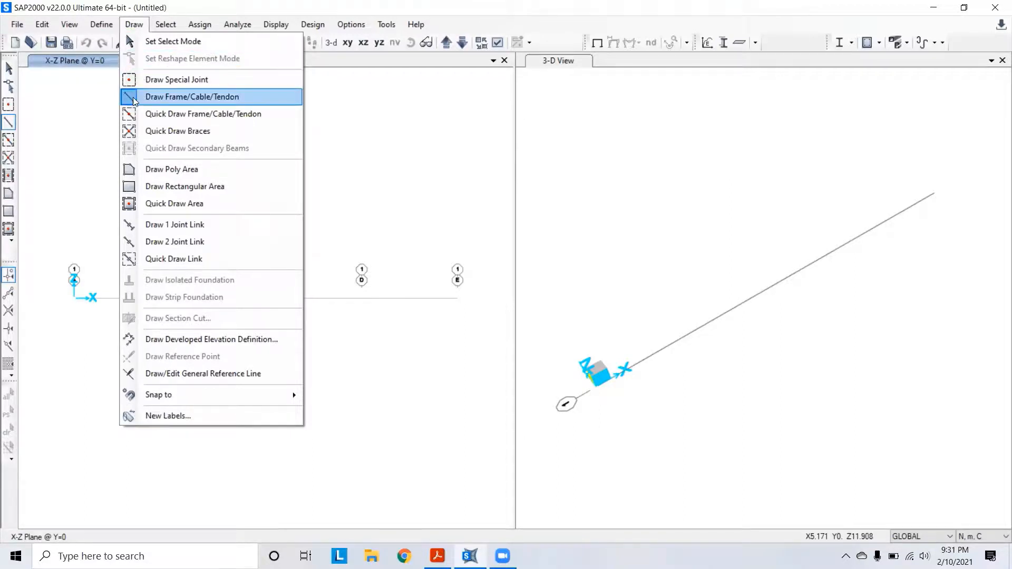
click(131, 25)
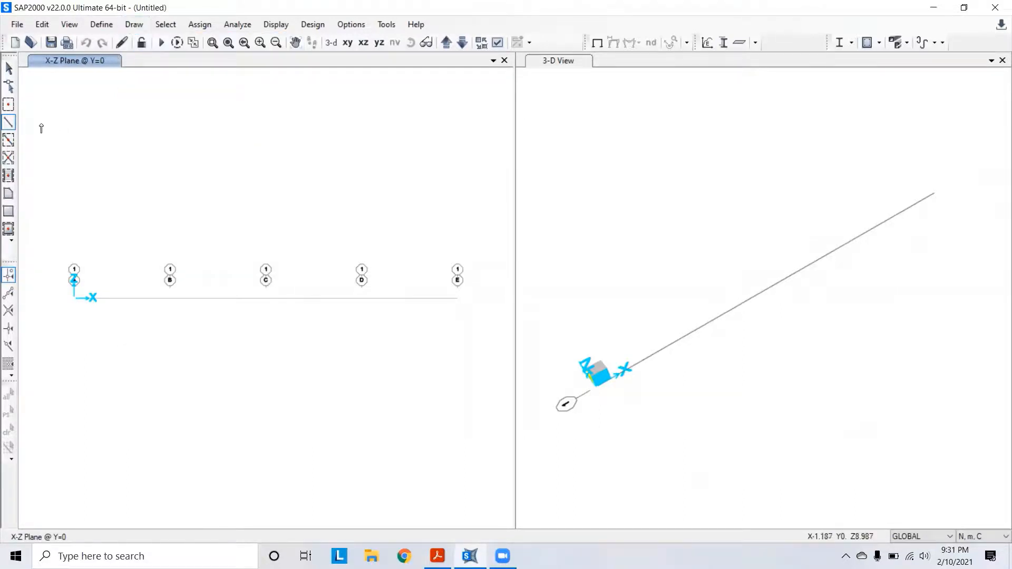
Draw four consecutive 5 m straight frame members with section Balsa 3x3 along the X axis from grid A to grid E.
click(9, 123)
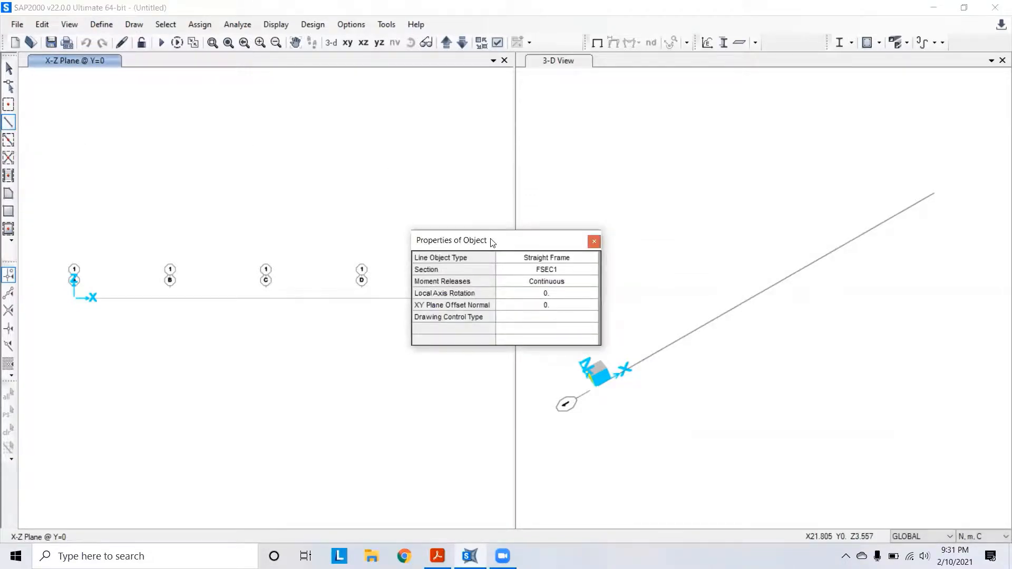
drag(492, 242, 381, 88)
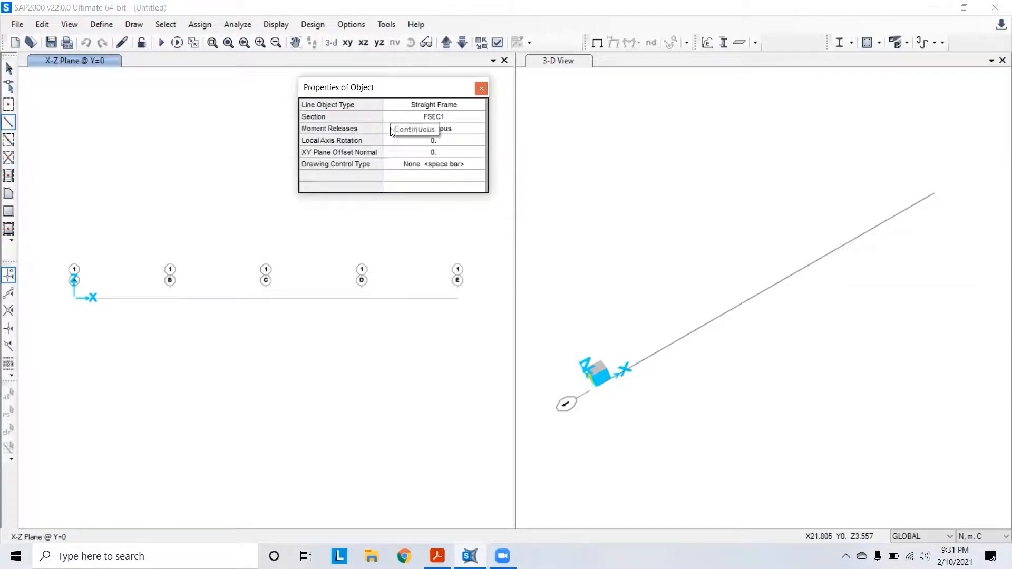
click(416, 117)
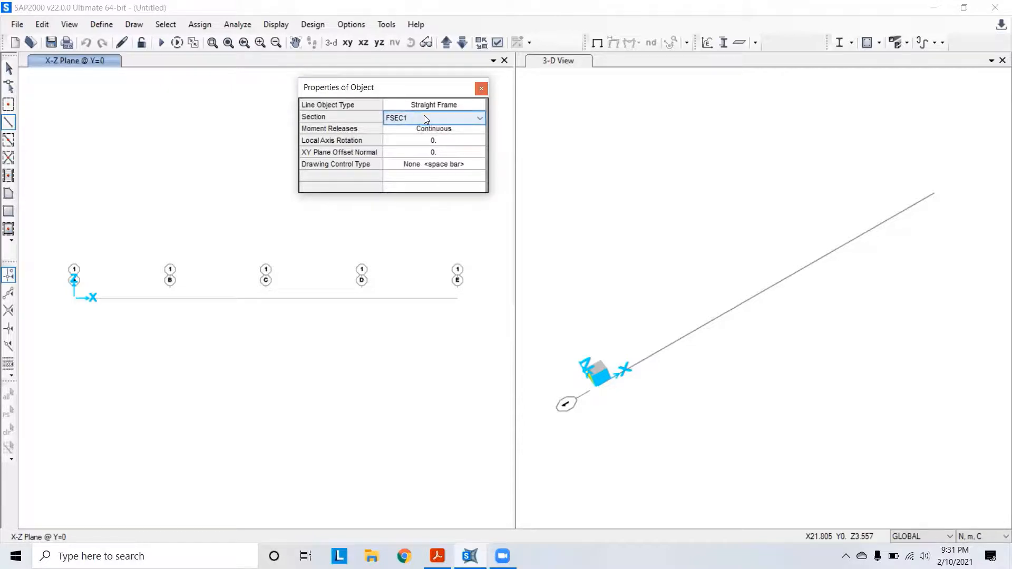
click(425, 117)
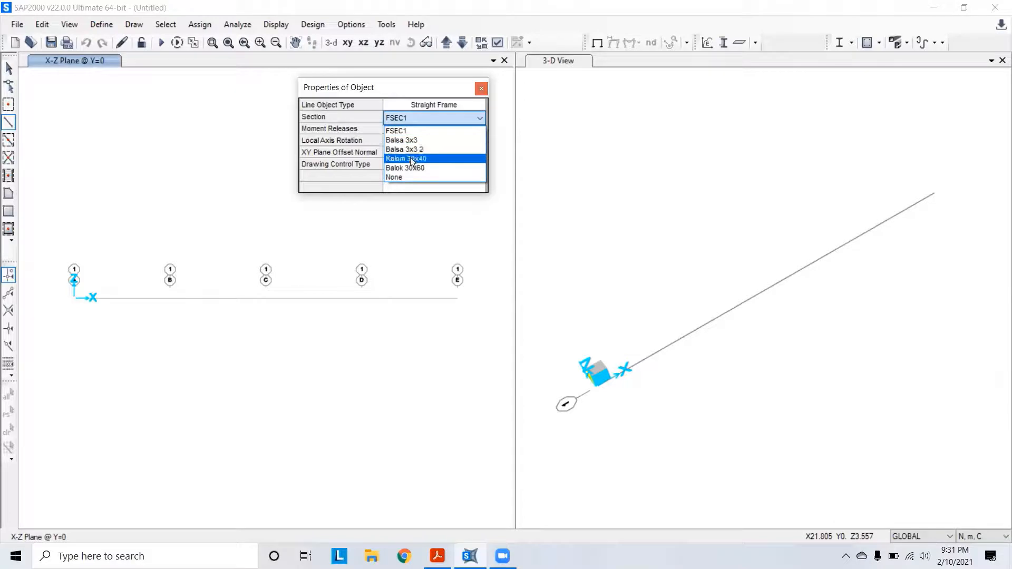
click(402, 140)
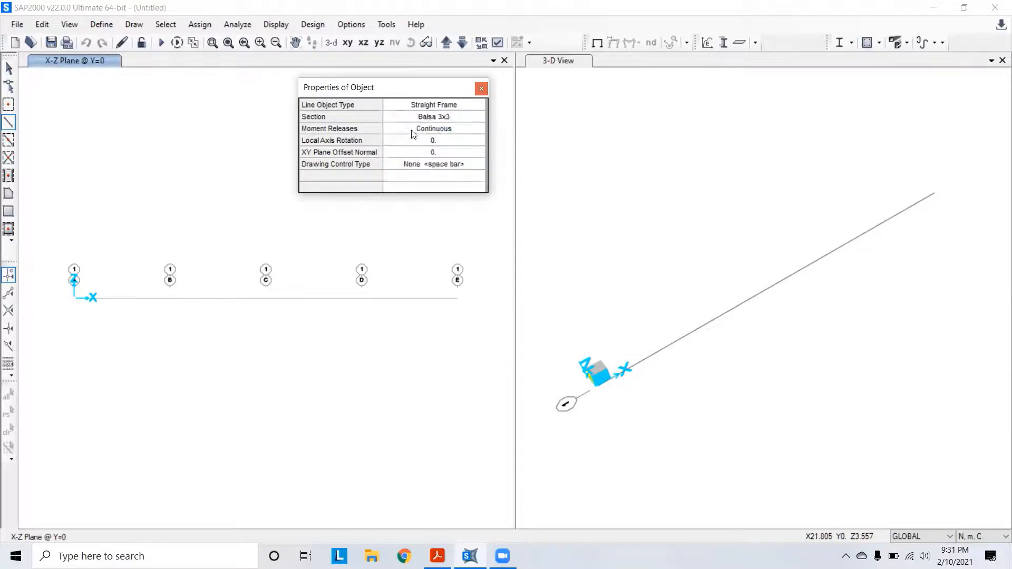
click(415, 119)
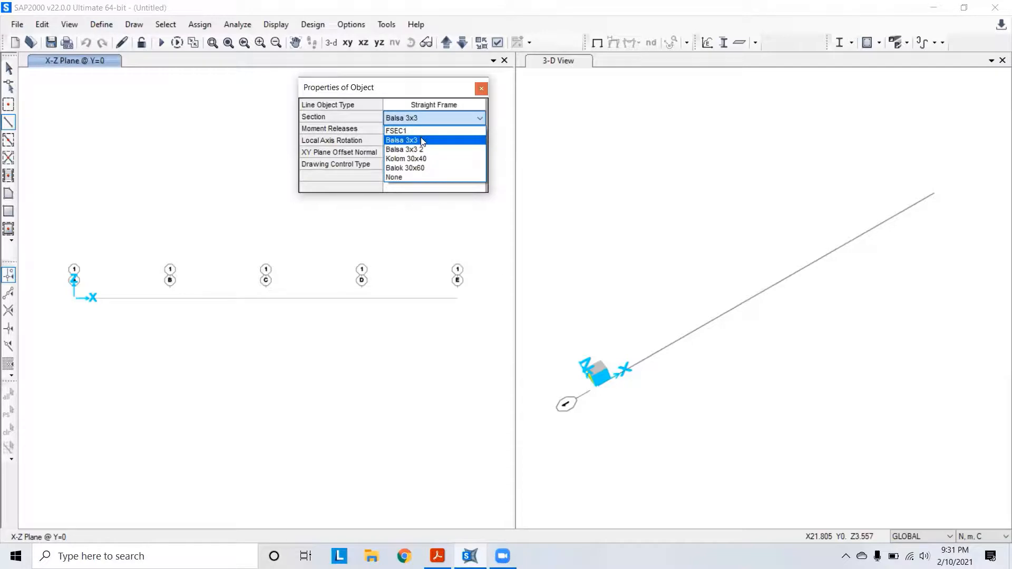
click(422, 140)
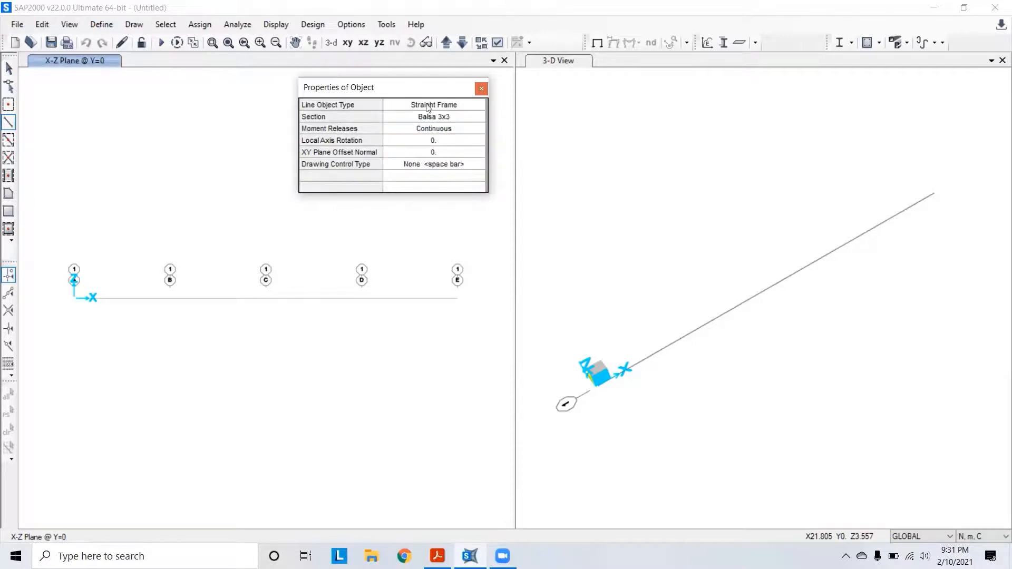
click(74, 297)
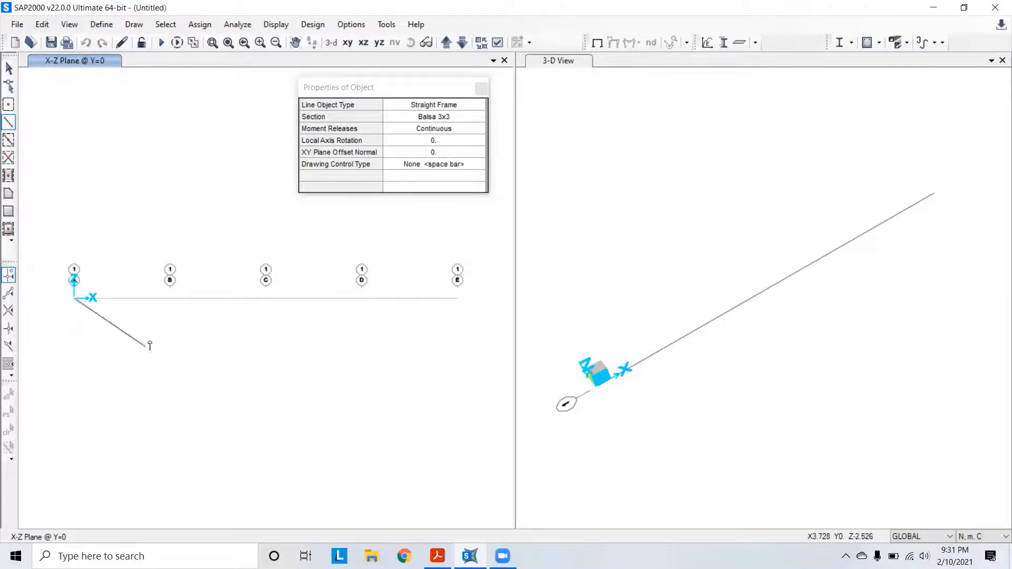
click(170, 297)
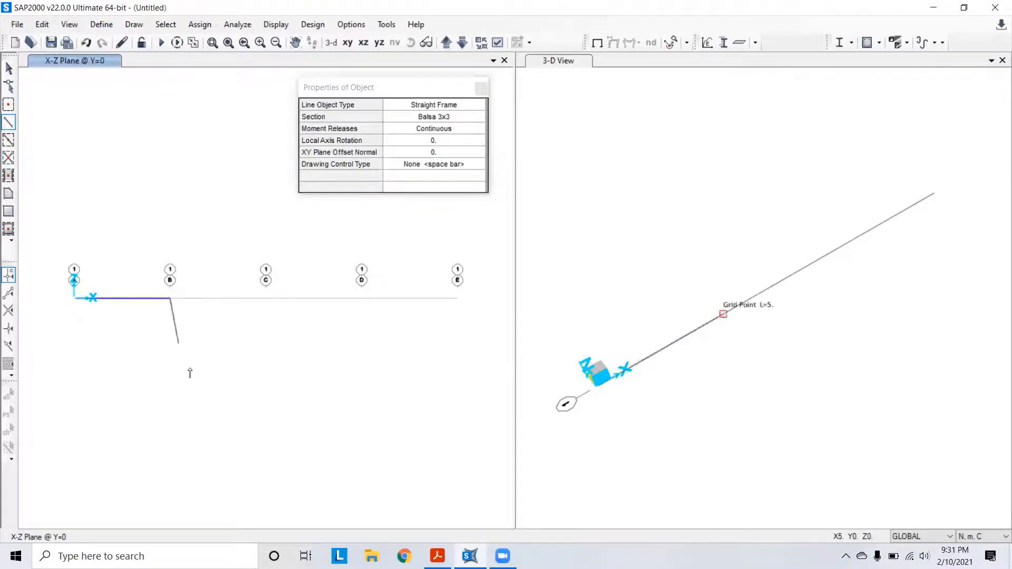
click(266, 299)
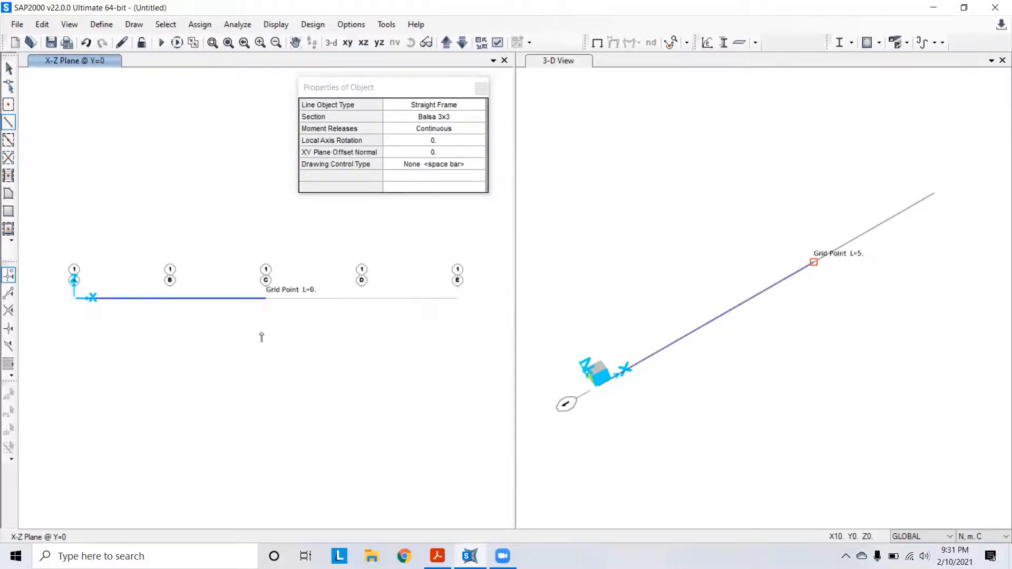
click(362, 298)
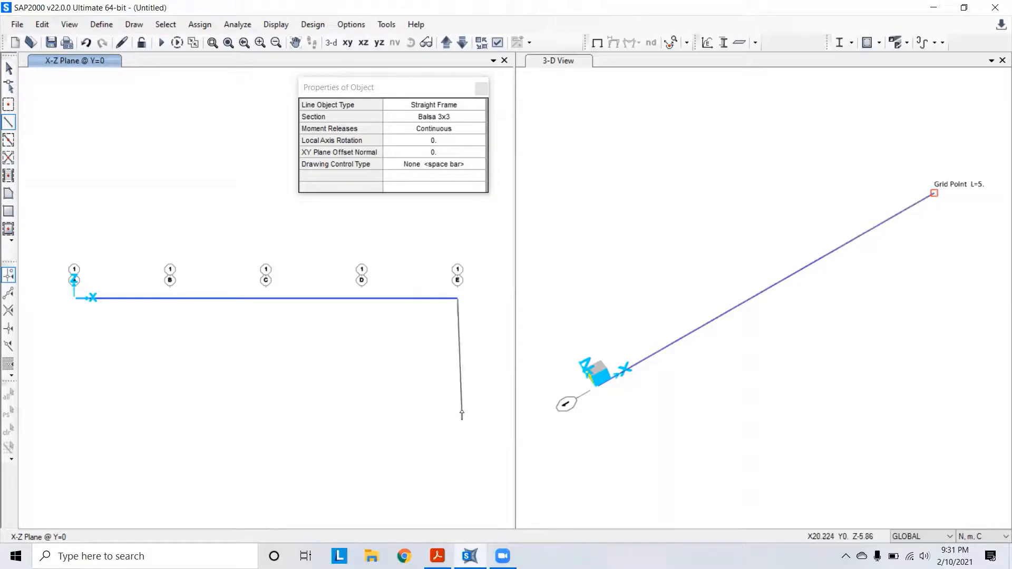
right_click(149, 167)
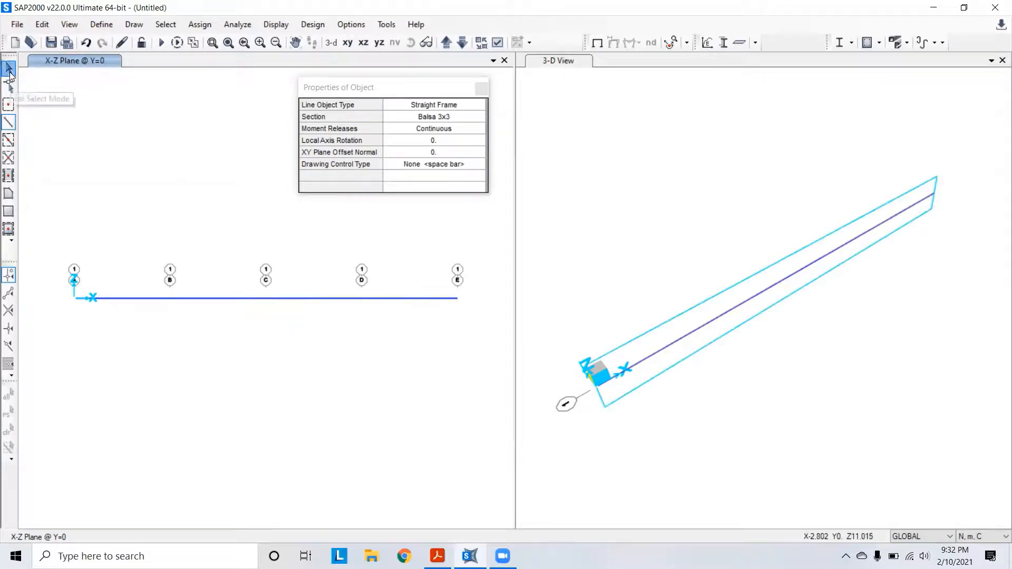
click(9, 68)
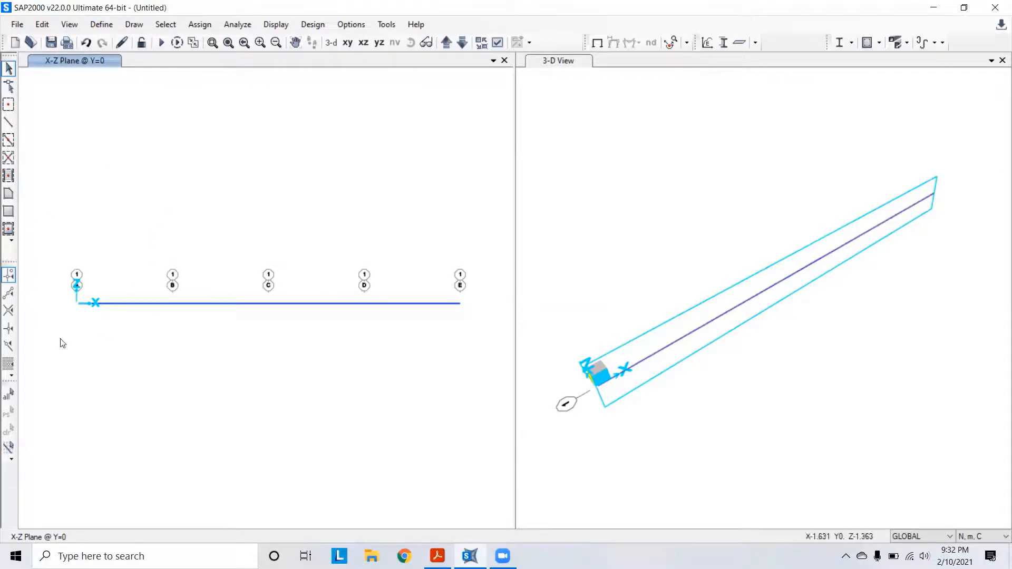
click(78, 311)
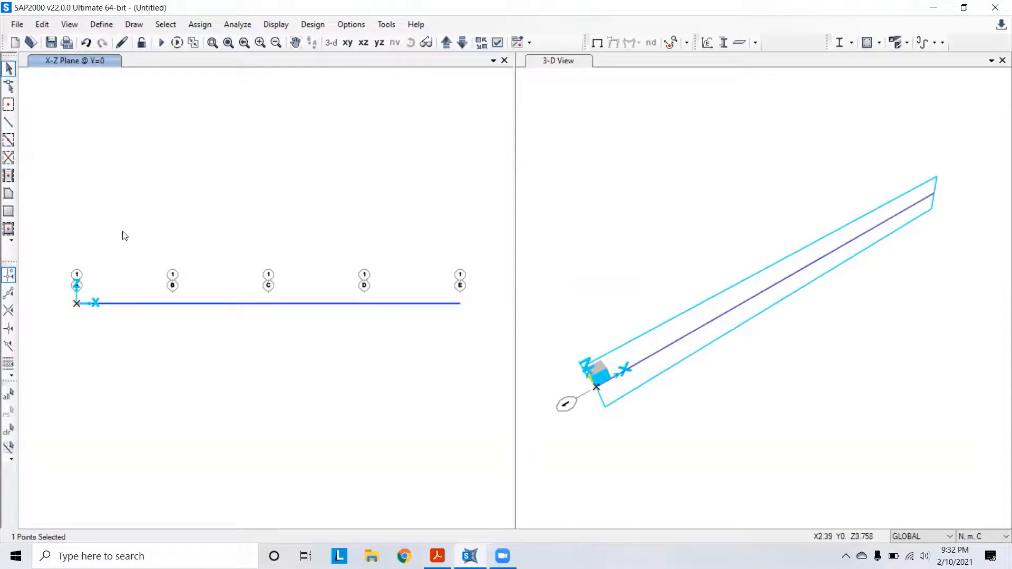
click(167, 311)
click(269, 303)
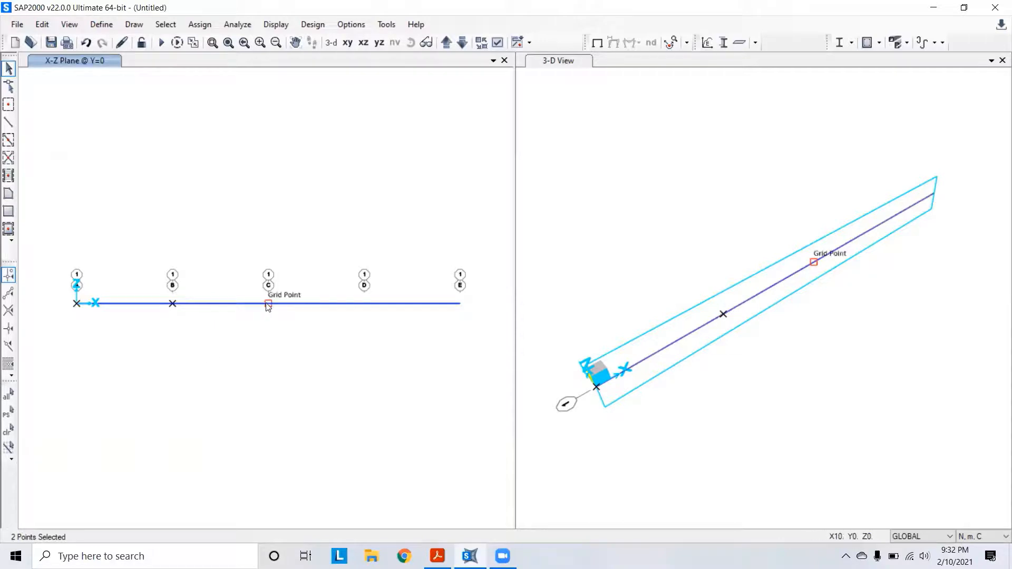
click(366, 304)
click(460, 303)
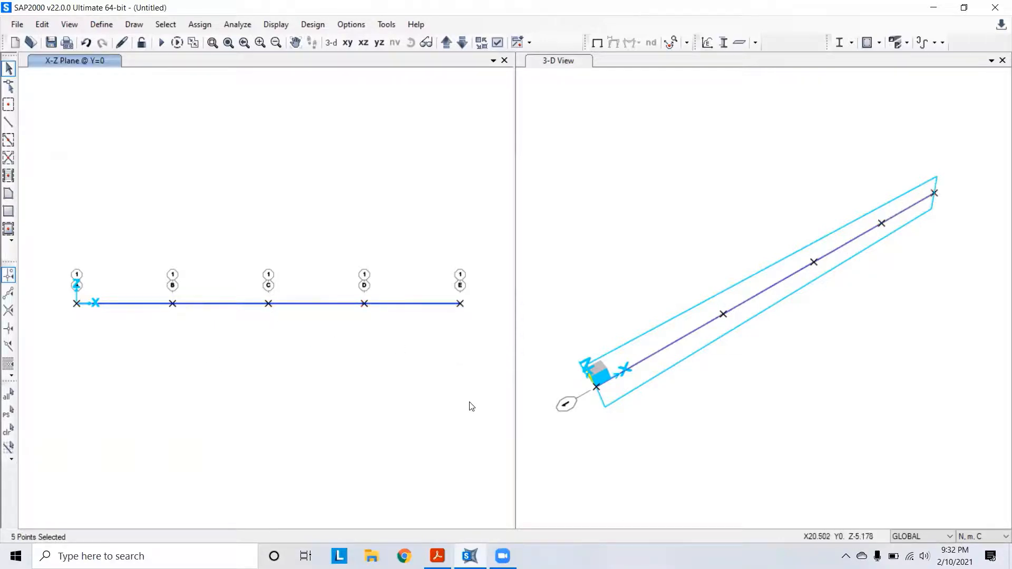
key(Escape)
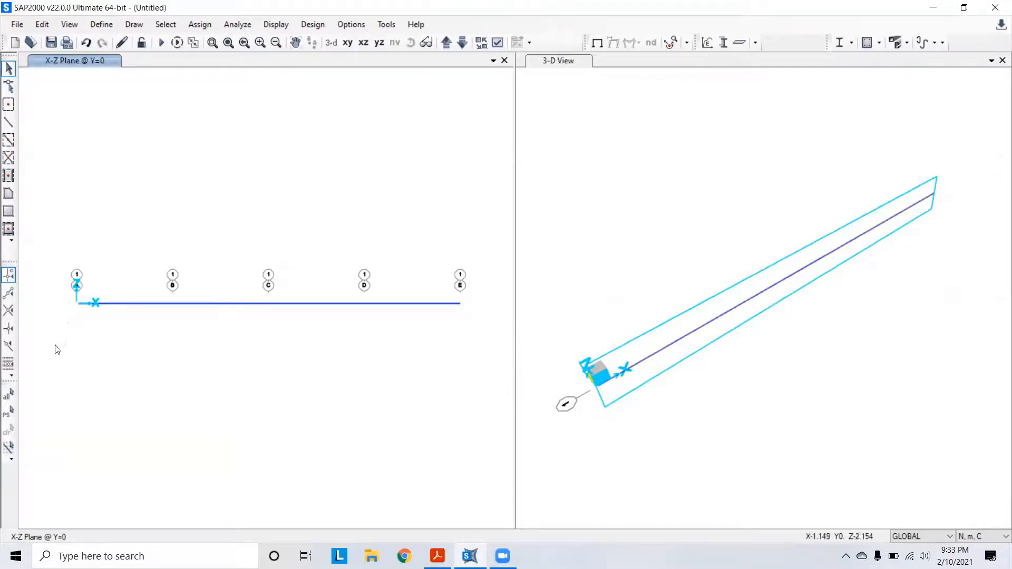
mouse_move(57, 351)
mouse_down()
mouse_move(70, 301)
mouse_move(102, 251)
mouse_move(134, 231)
mouse_move(79, 316)
mouse_move(69, 366)
mouse_up()
drag(51, 390, 60, 349)
Open the joint restraint assignment and go through the fast restraint presets, finishing on the fixed support.
click(199, 24)
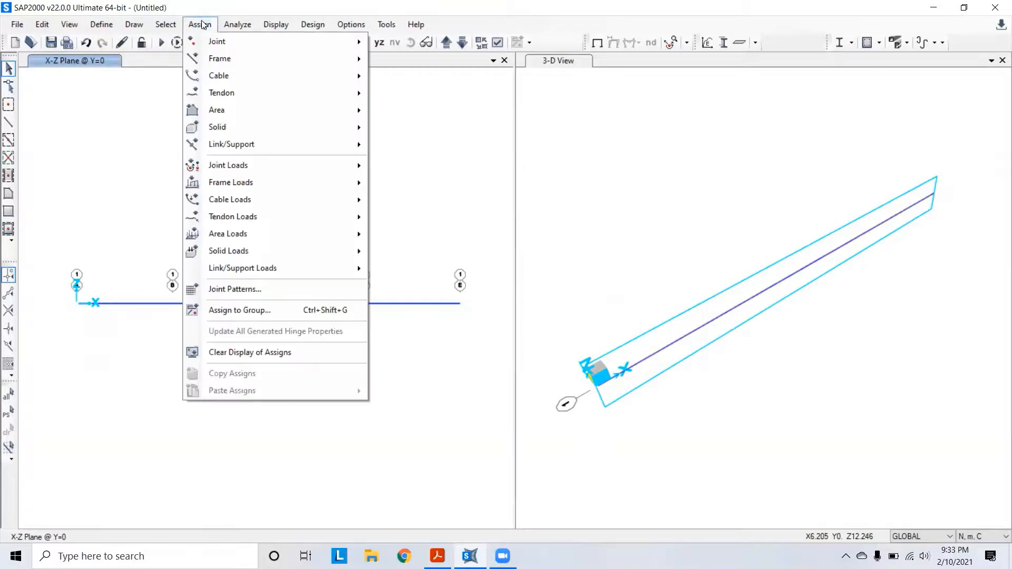
mouse_move(211, 37)
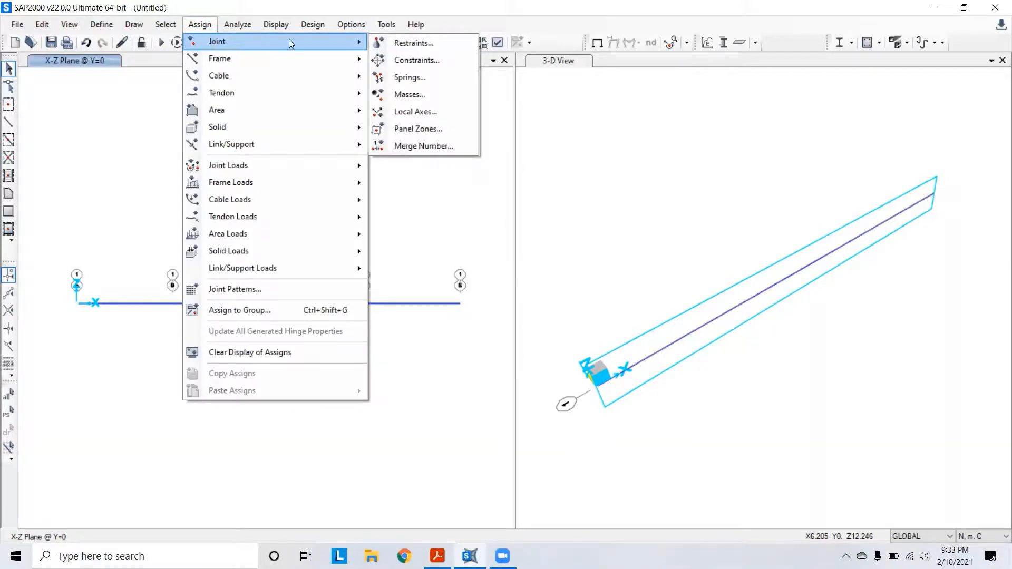
click(417, 42)
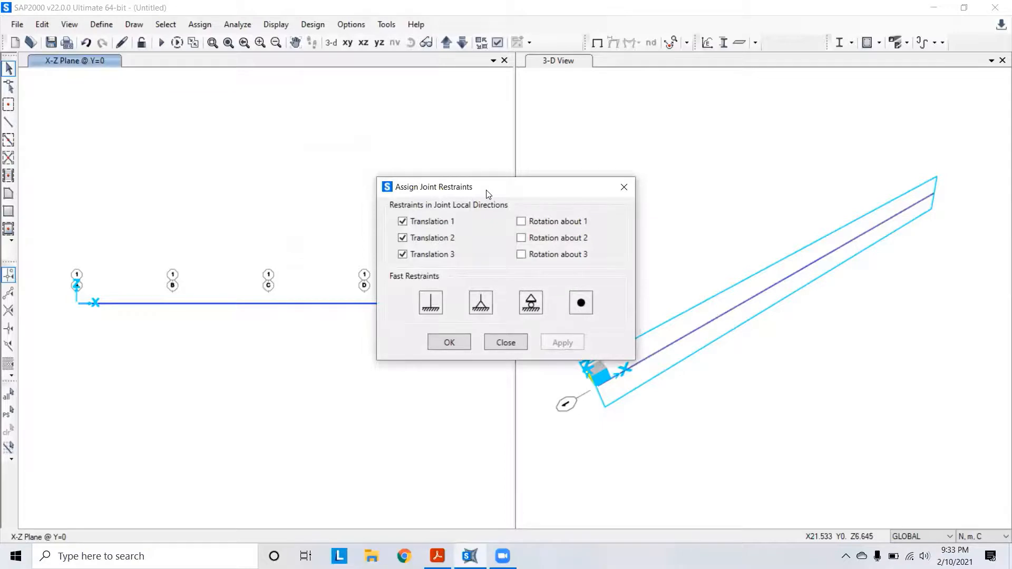
drag(486, 190, 533, 64)
click(485, 173)
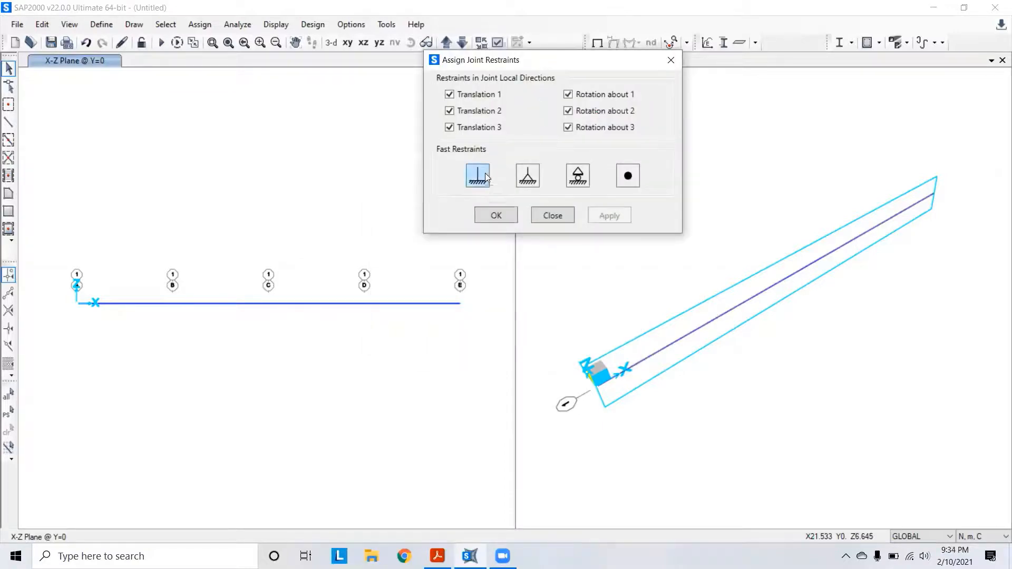
click(525, 178)
click(528, 177)
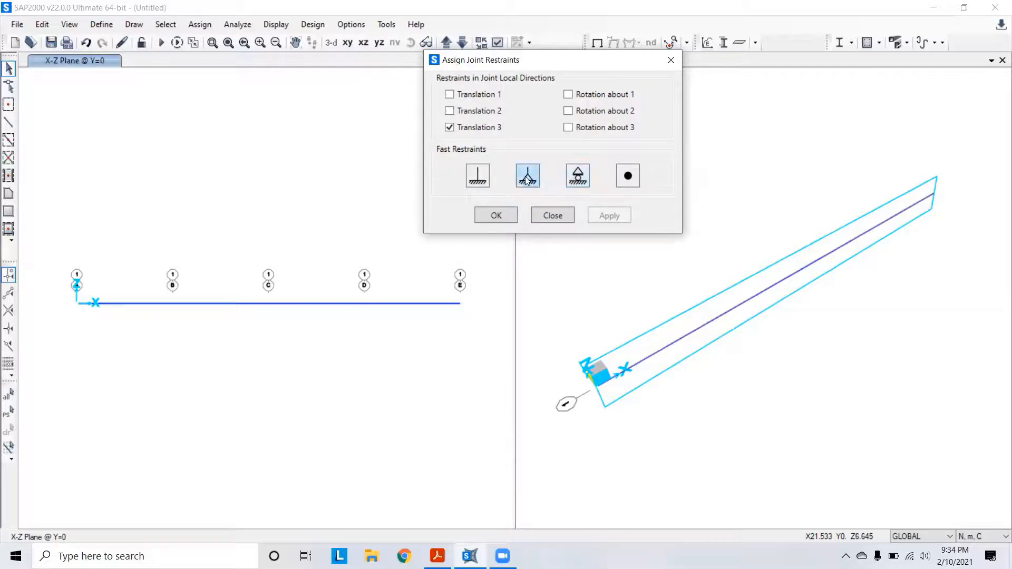
click(622, 176)
click(484, 174)
Check the support layout in BITS.pdf in Acrobat Reader and assign fixed restraints to the end joints at grids A and E.
click(438, 556)
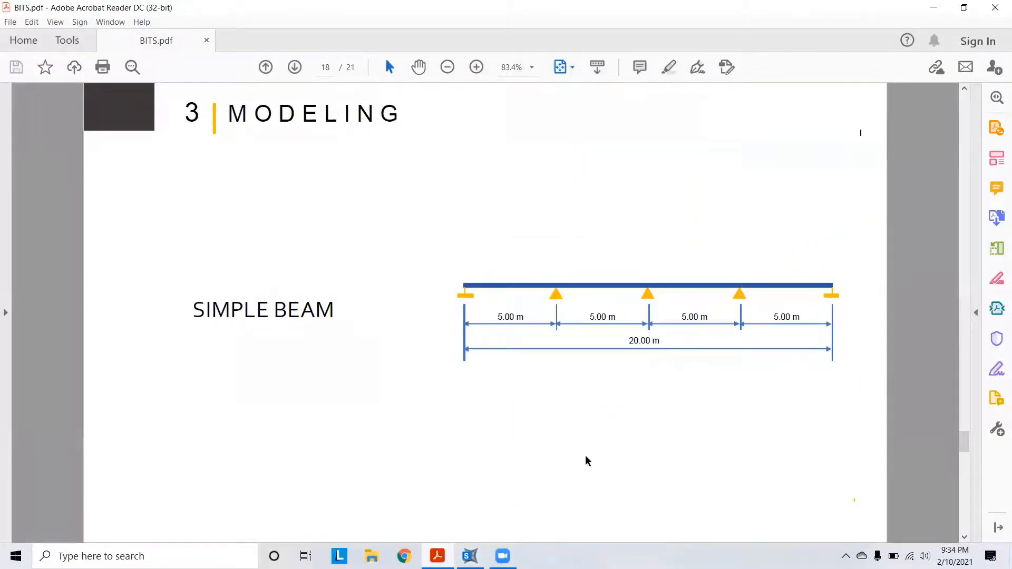
click(437, 556)
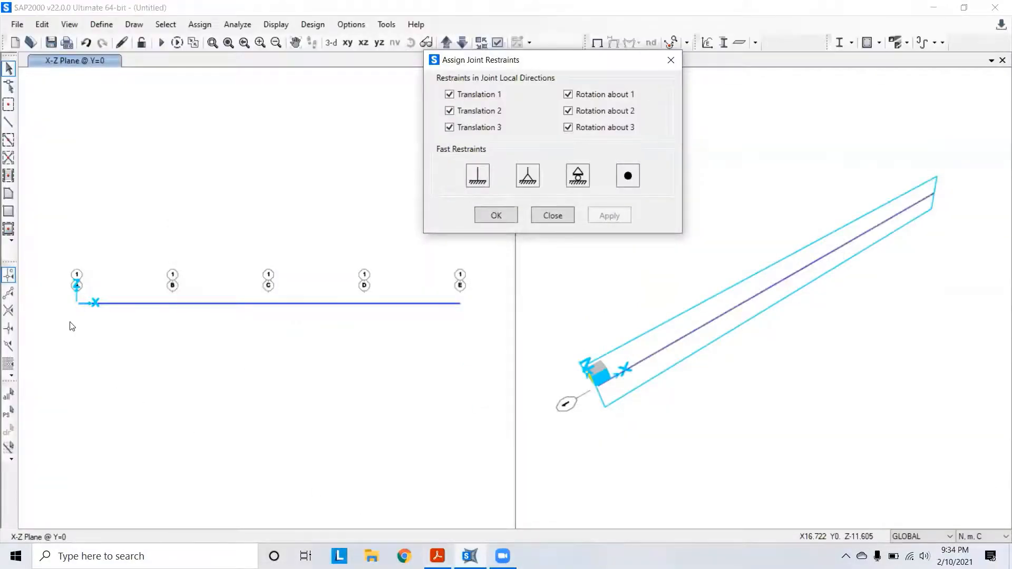
click(77, 304)
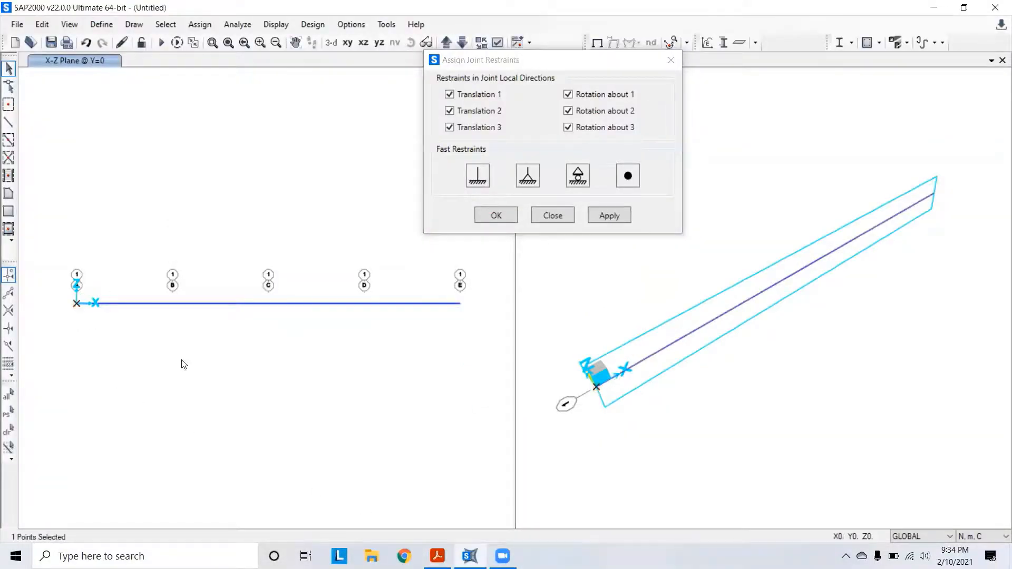
click(460, 304)
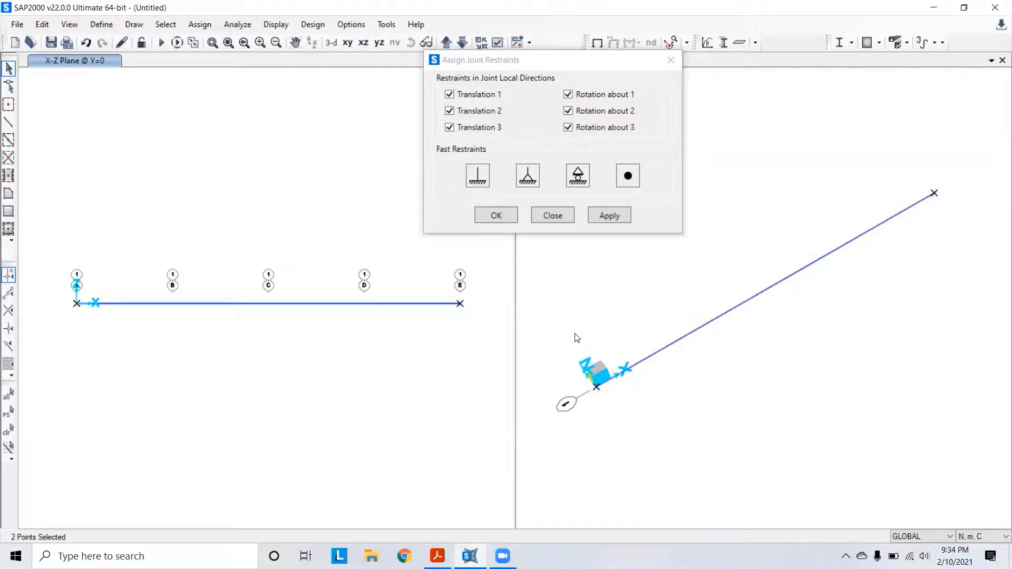
click(476, 182)
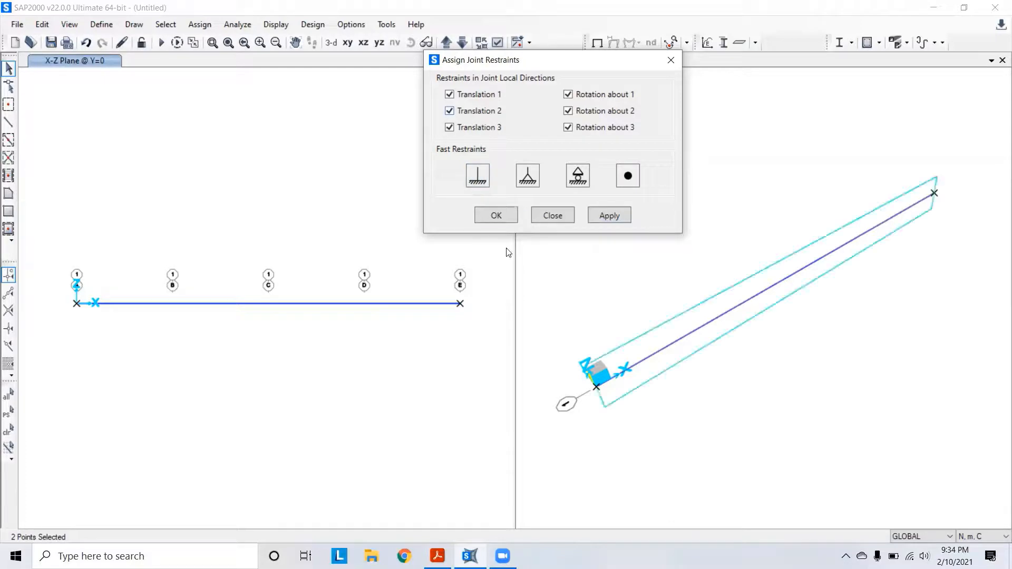
click(617, 213)
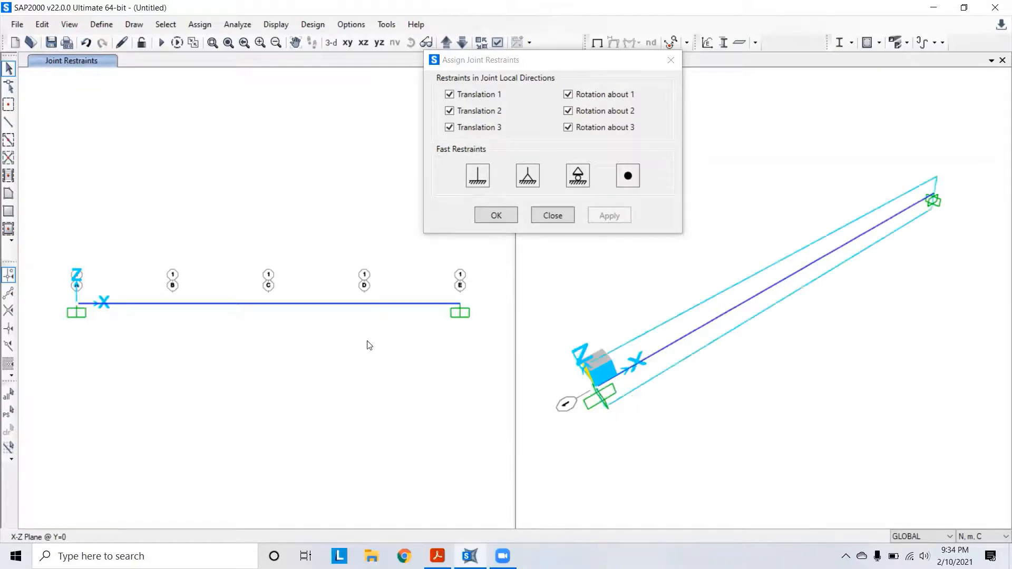
Assign pinned restraints to the three interior joints at grids B, C and D and finish the restraint assignment.
click(174, 304)
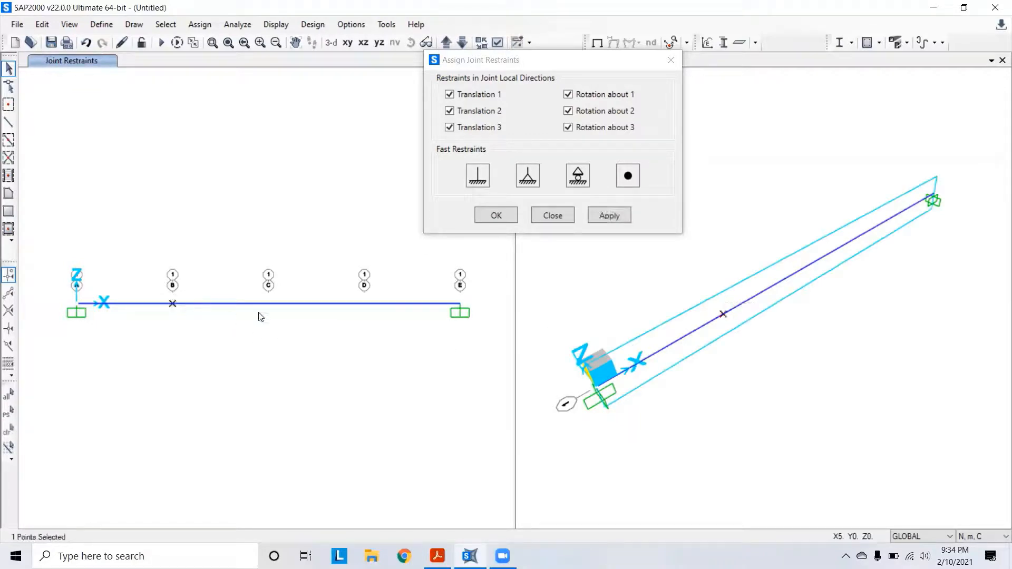
click(268, 303)
click(364, 304)
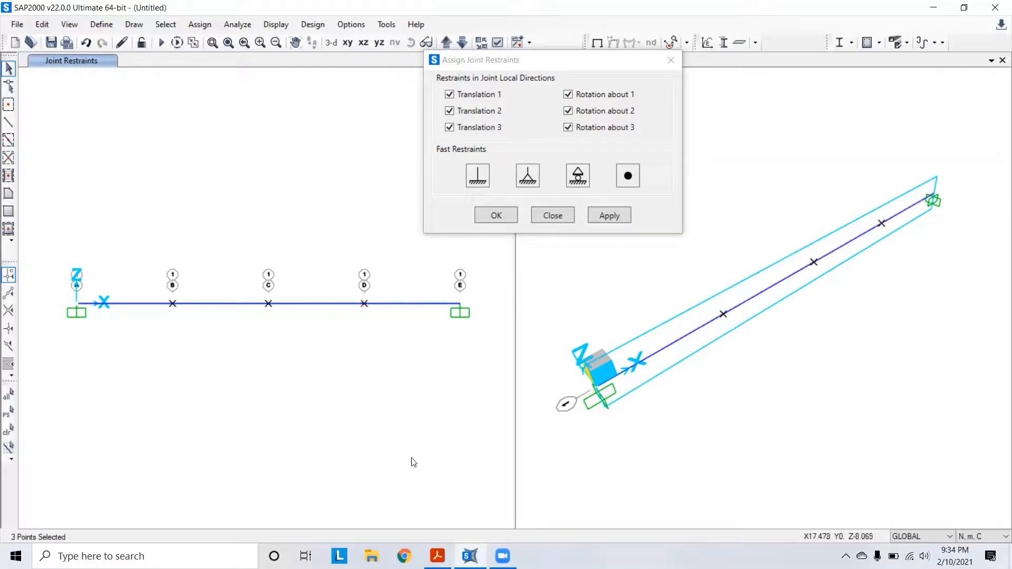
click(529, 179)
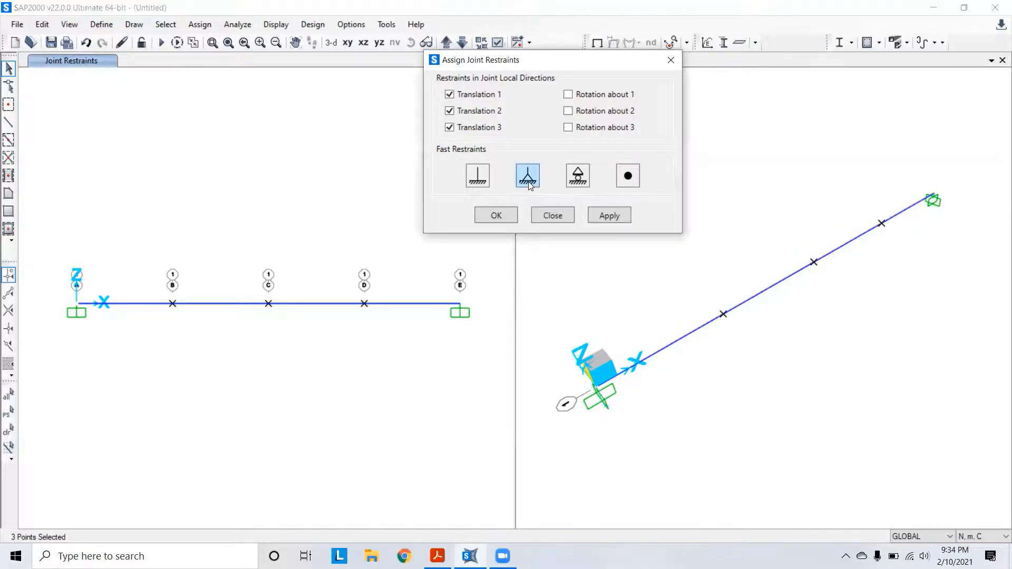
click(603, 217)
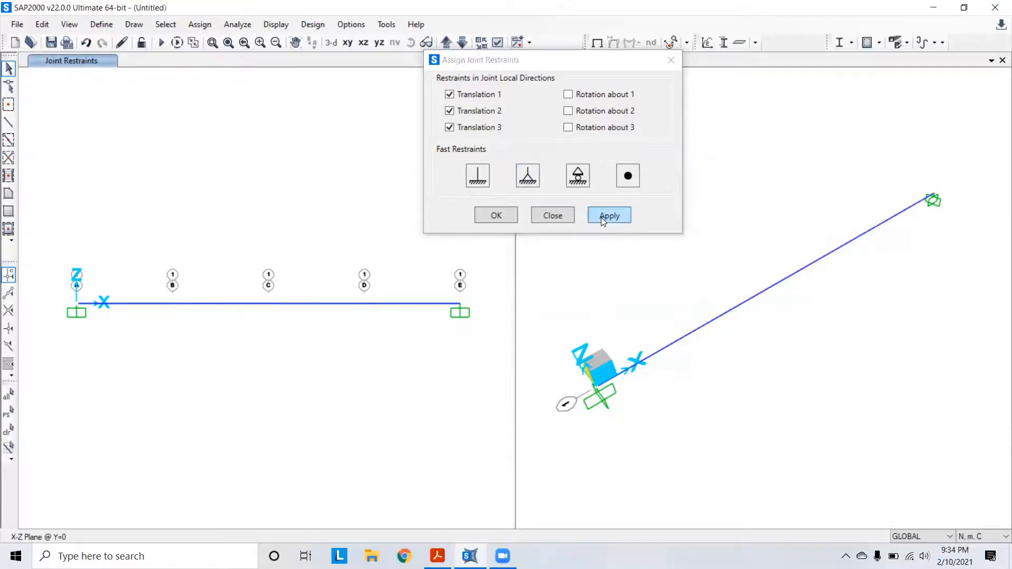
click(496, 215)
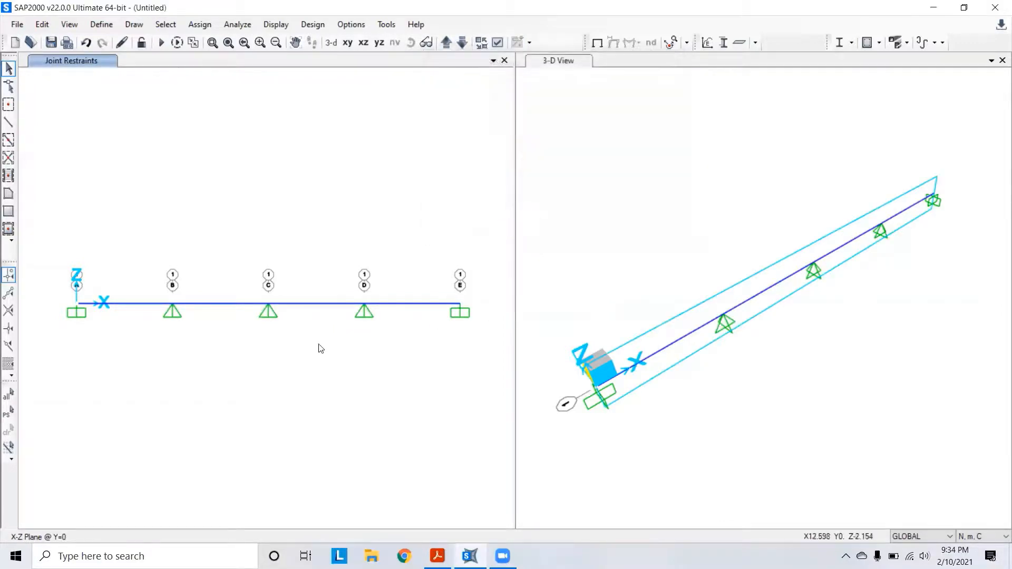
Examine the fixed and pinned supports along the beam in the X-Z and 3-D views.
scroll(339, 335, down, 3)
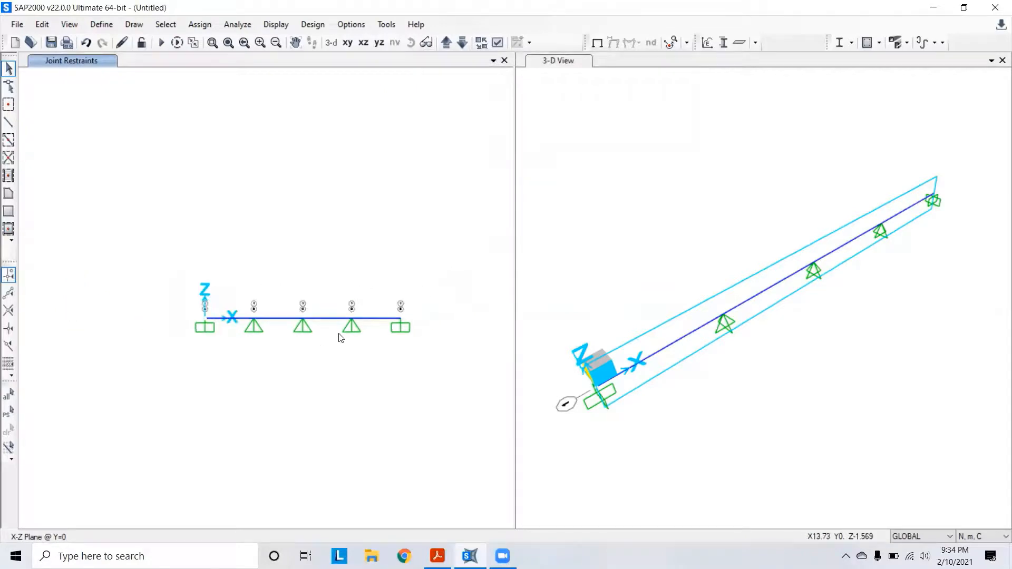
scroll(338, 336, up, 3)
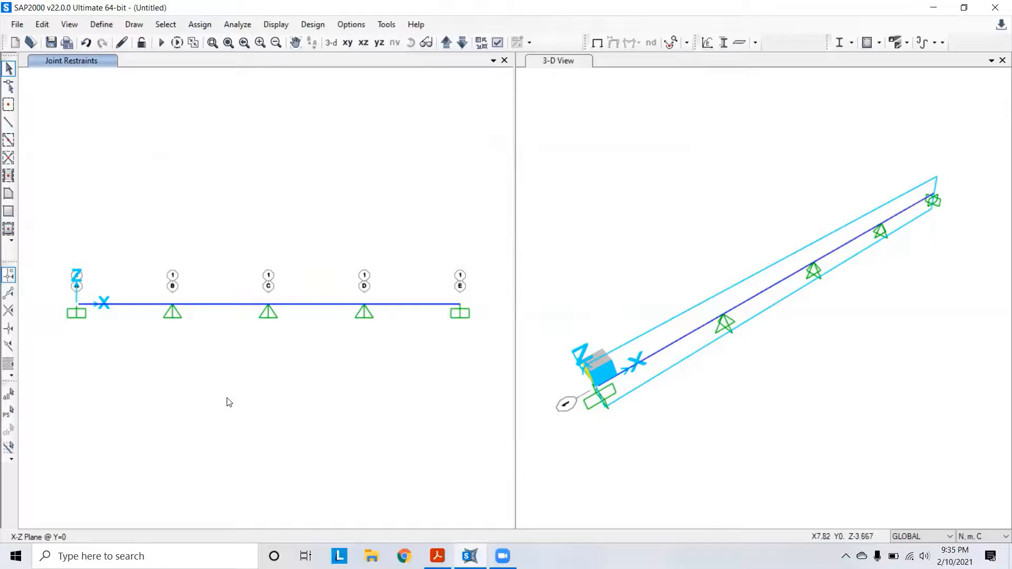
click(596, 378)
scroll(635, 335, down, 2)
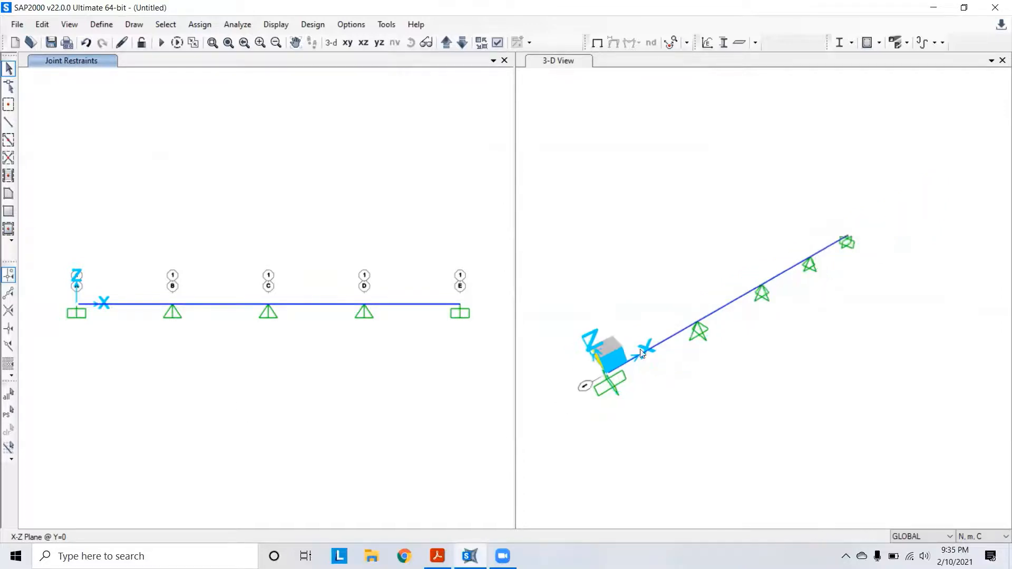
scroll(639, 369, up, 2)
scroll(678, 287, down, 6)
scroll(657, 287, up, 6)
scroll(743, 293, down, 2)
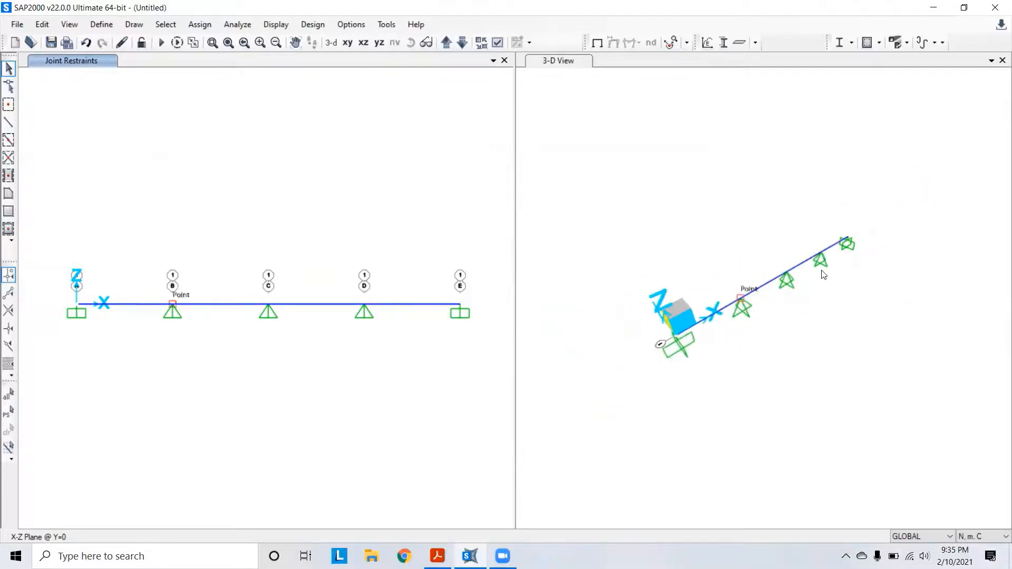
scroll(769, 282, up, 2)
scroll(706, 236, down, 2)
scroll(685, 234, up, 3)
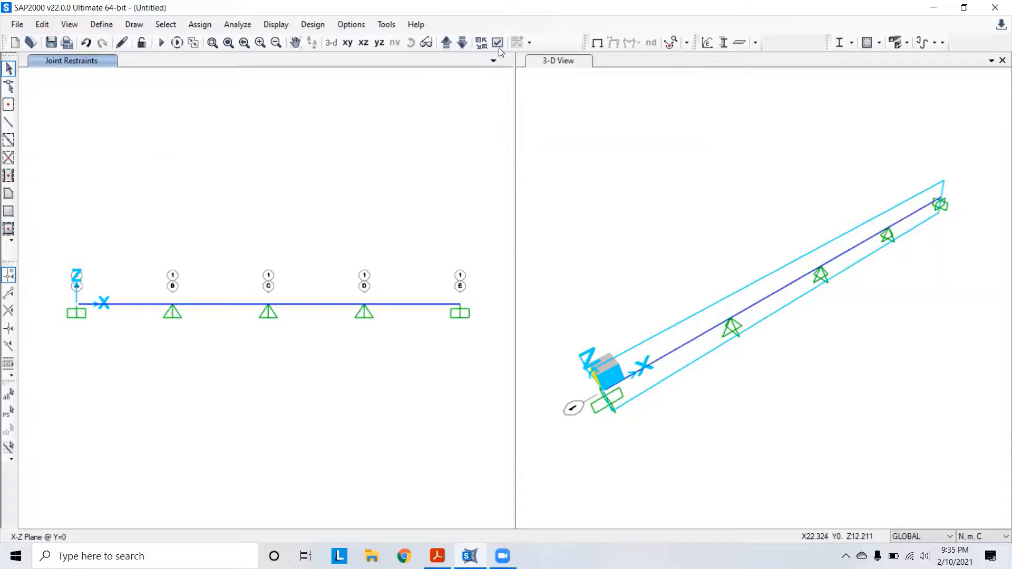
Open the display options for the X-Z view and look through the general and object options.
click(68, 24)
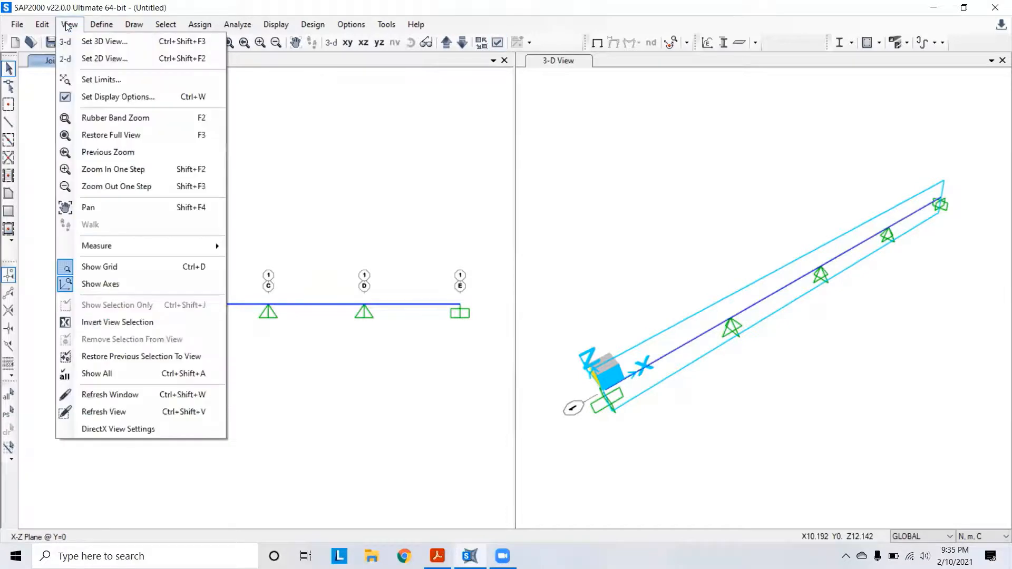
click(114, 98)
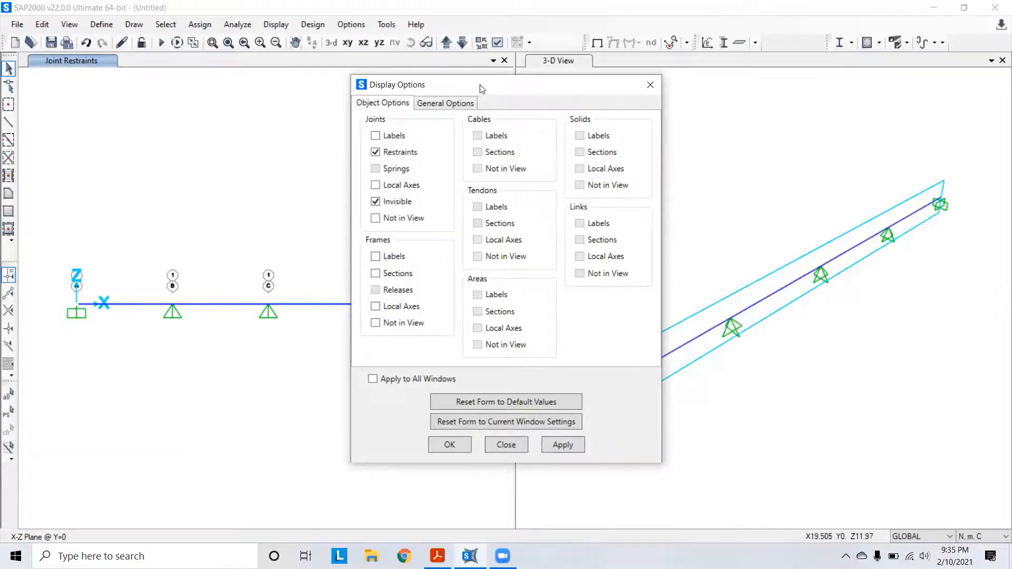
drag(475, 86, 304, 102)
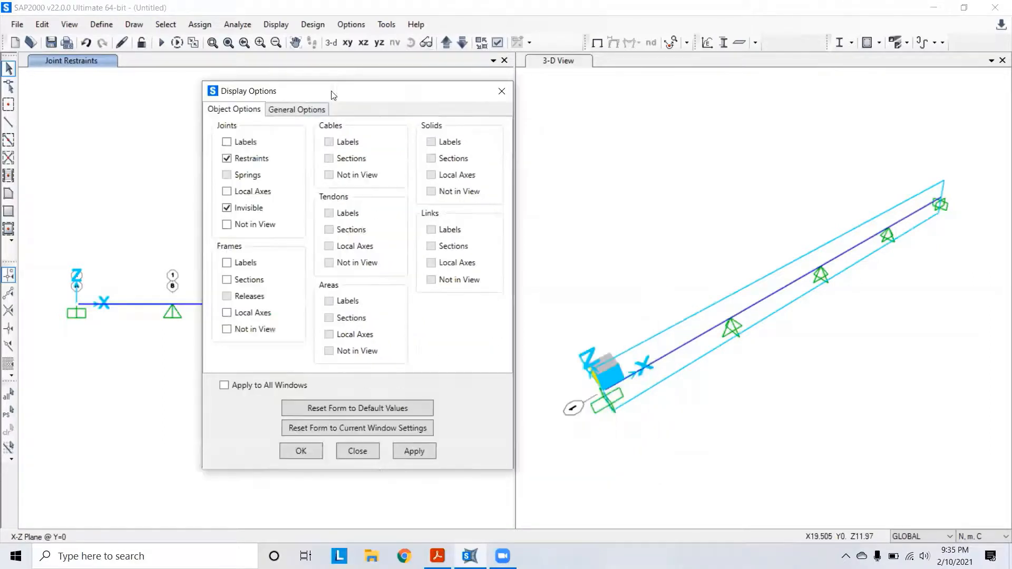
click(284, 107)
click(246, 110)
drag(283, 97, 450, 89)
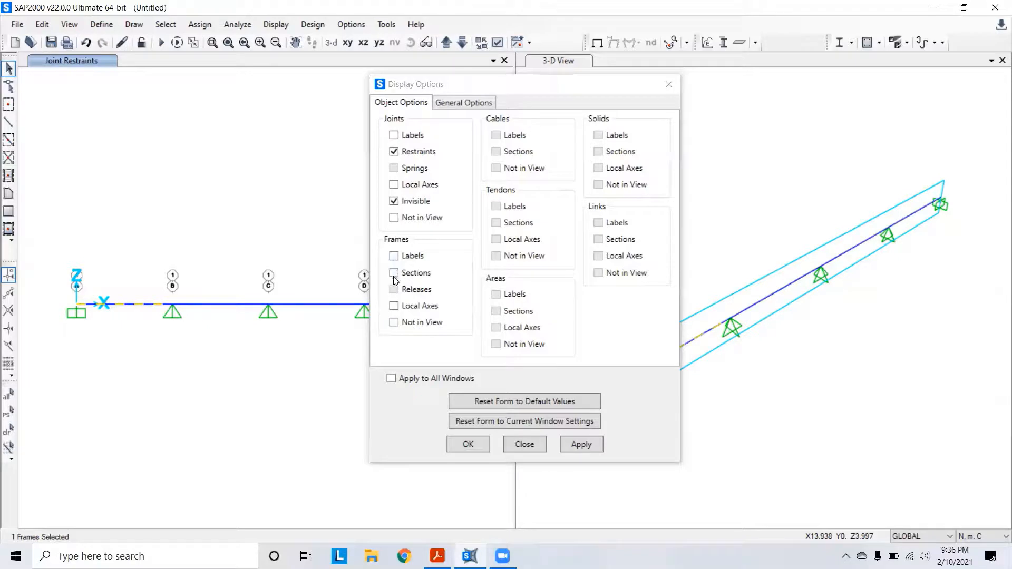
Show the frame labels on the beam in the X-Z view and clear the selected frame.
click(393, 255)
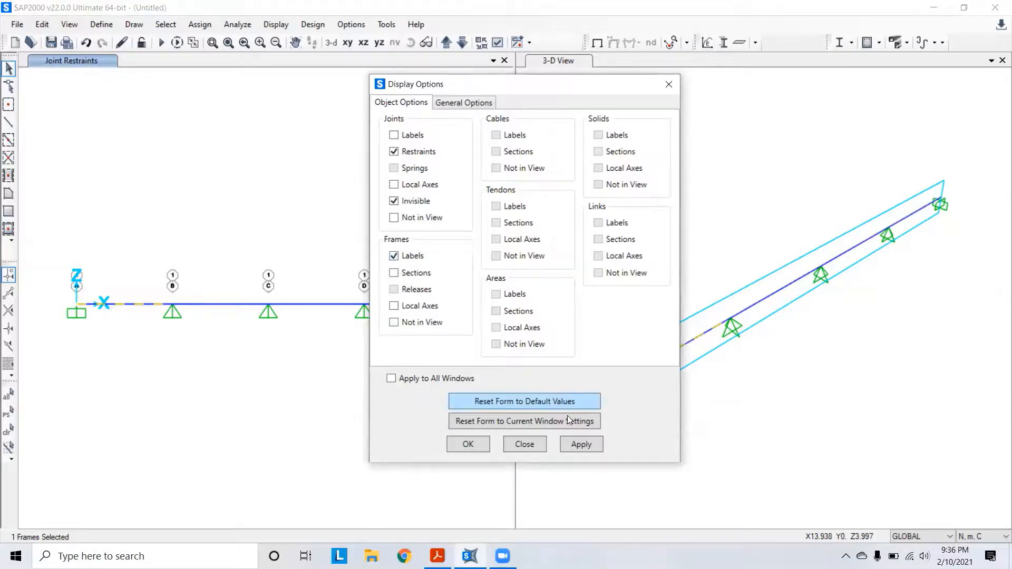
click(582, 443)
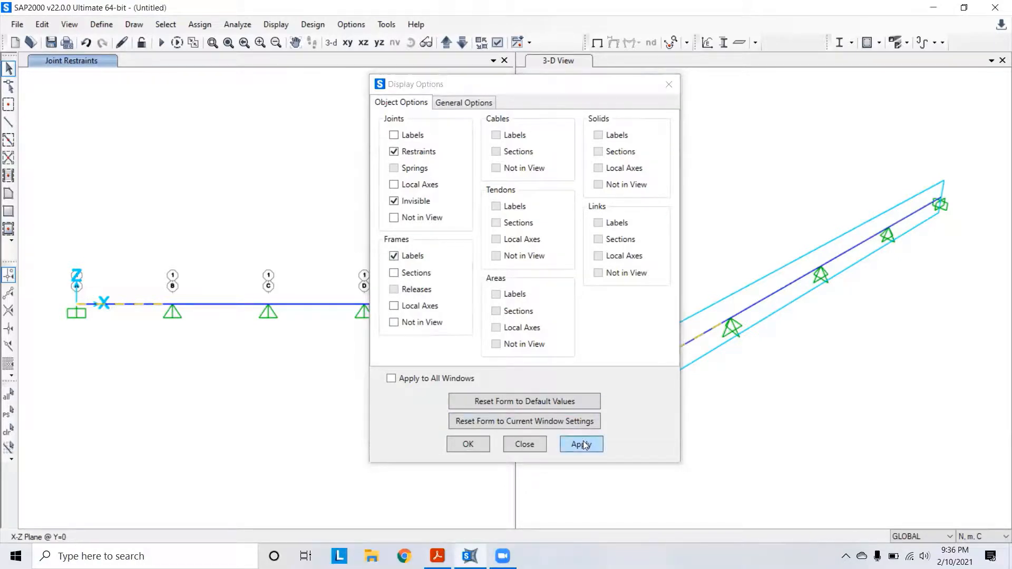
click(486, 88)
drag(486, 88, 652, 86)
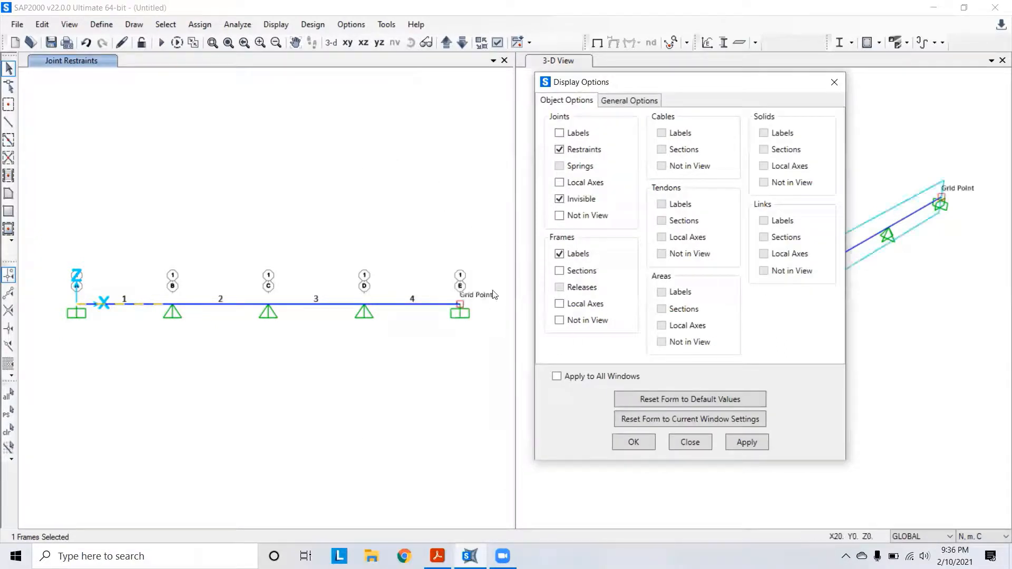
click(141, 223)
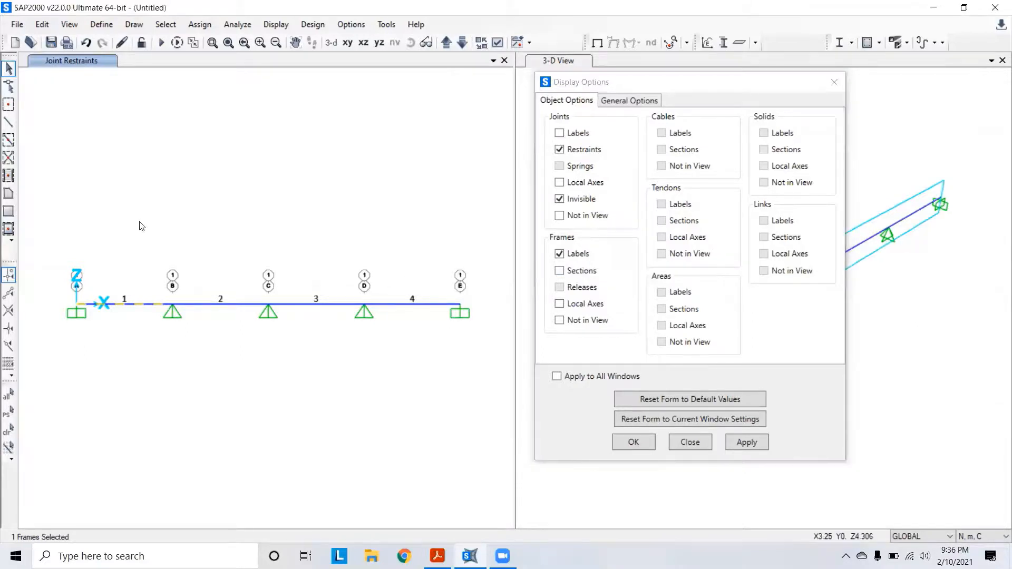
key(Escape)
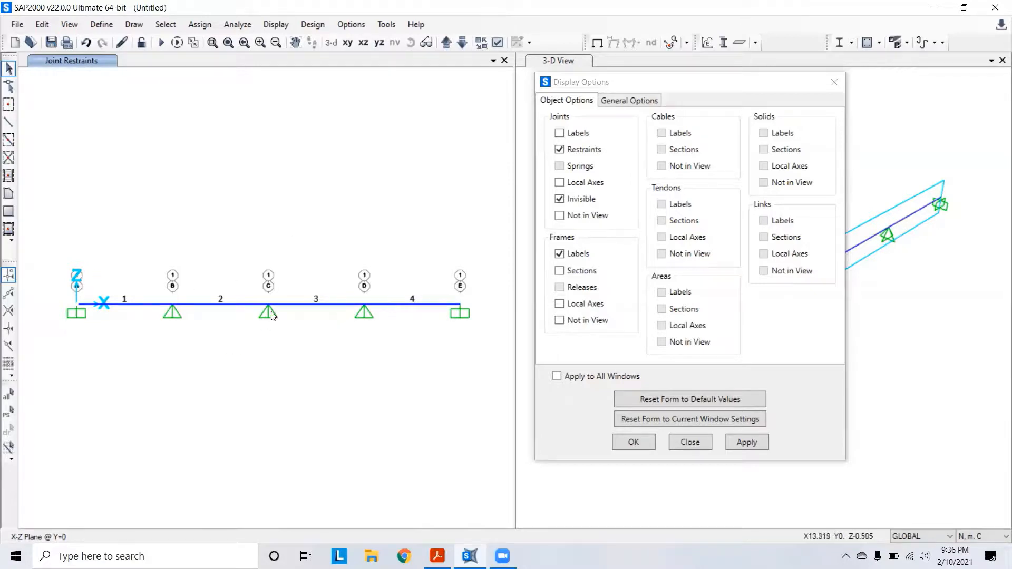
Hide the frame labels and display the frame section names on the beam in the X-Z view instead.
click(564, 258)
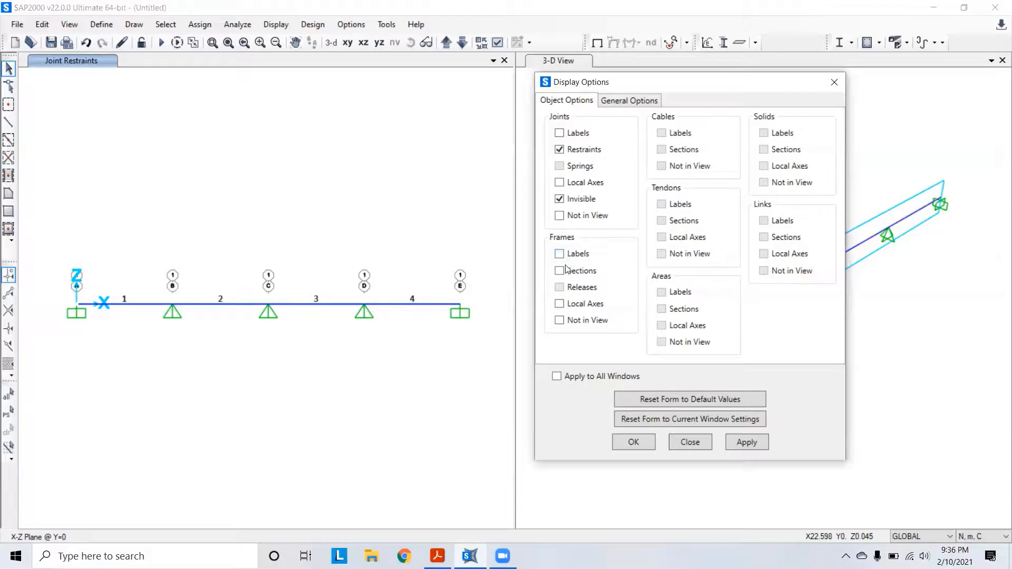
click(566, 270)
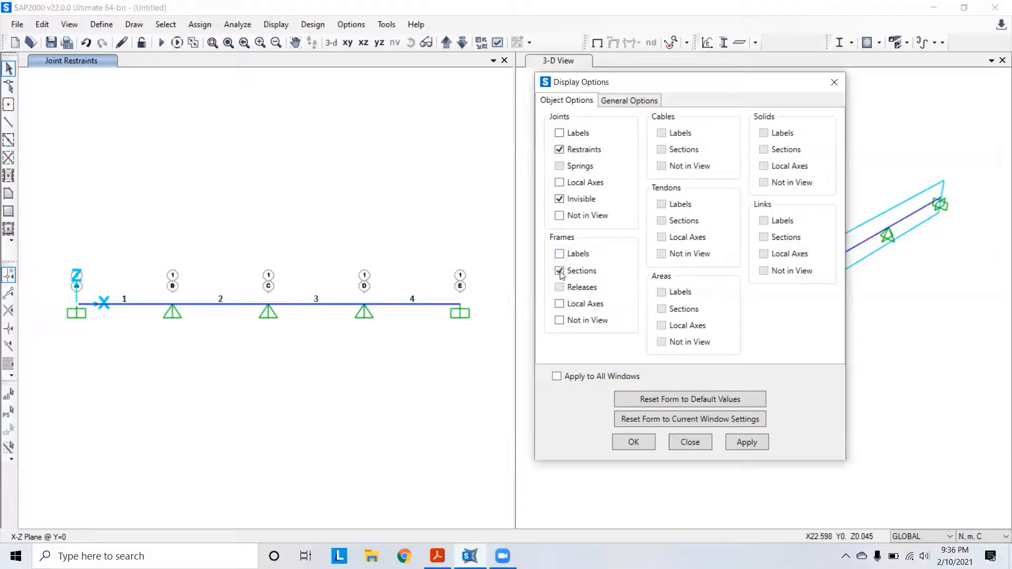
click(737, 443)
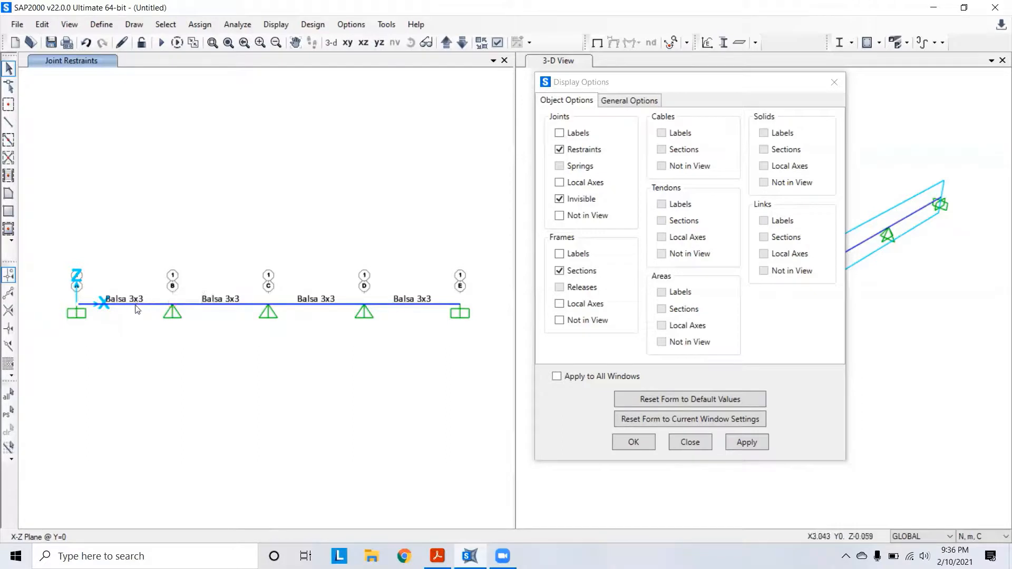
scroll(135, 311, up, 2)
scroll(136, 302, down, 2)
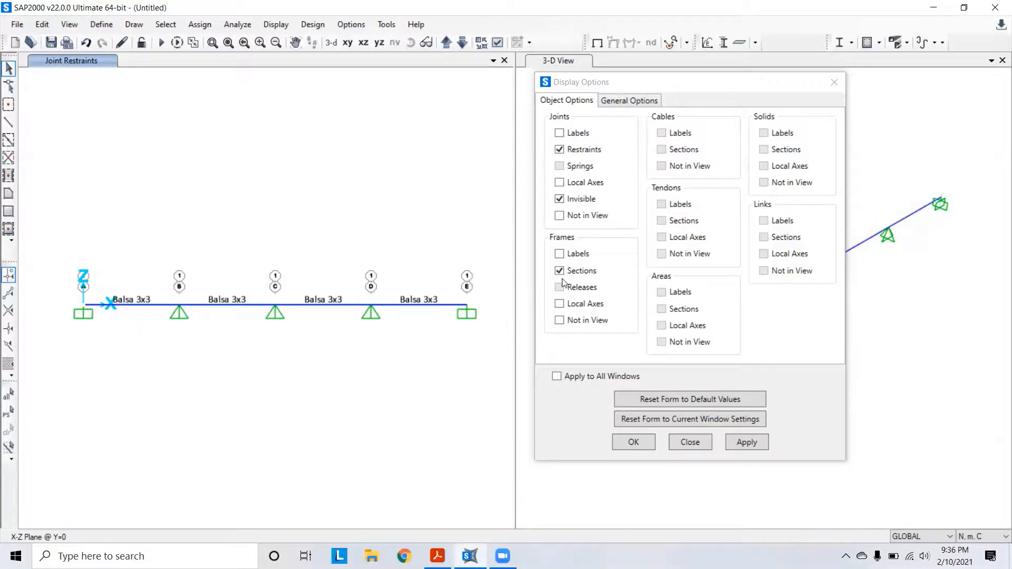
click(745, 437)
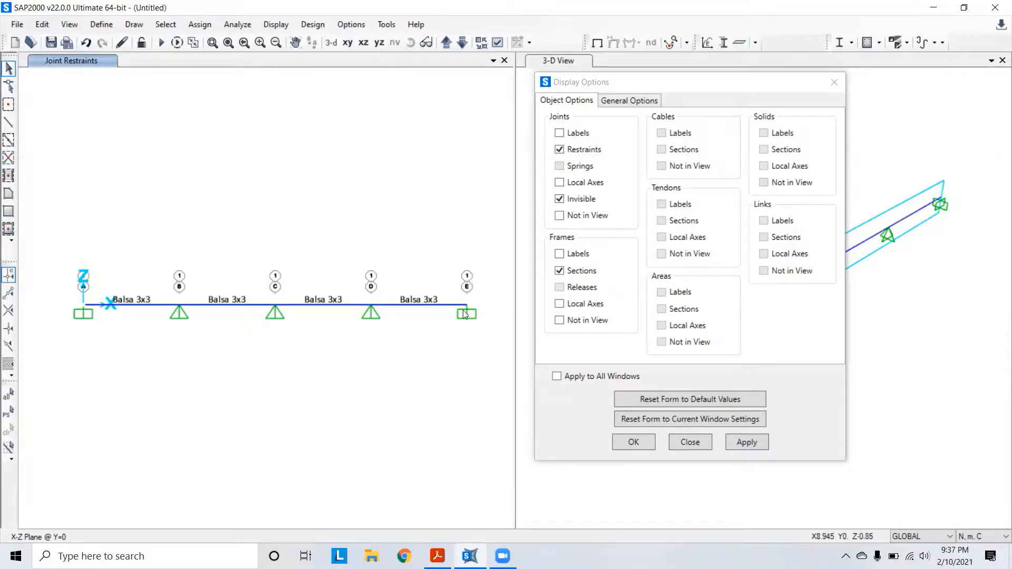
Turn off the frame section names in the X-Z view and move the Display Options dialog lower.
click(559, 271)
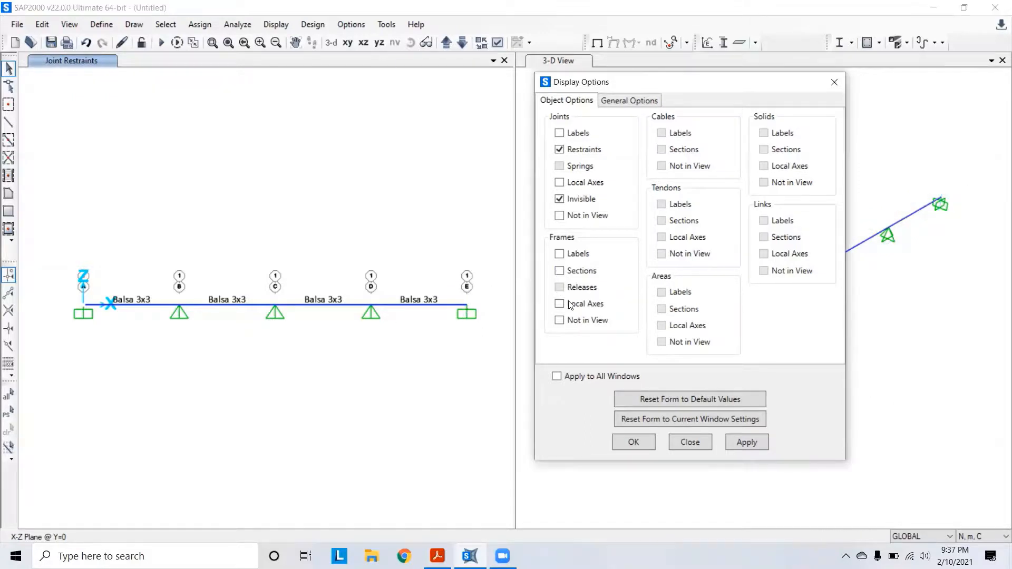
click(744, 442)
click(751, 442)
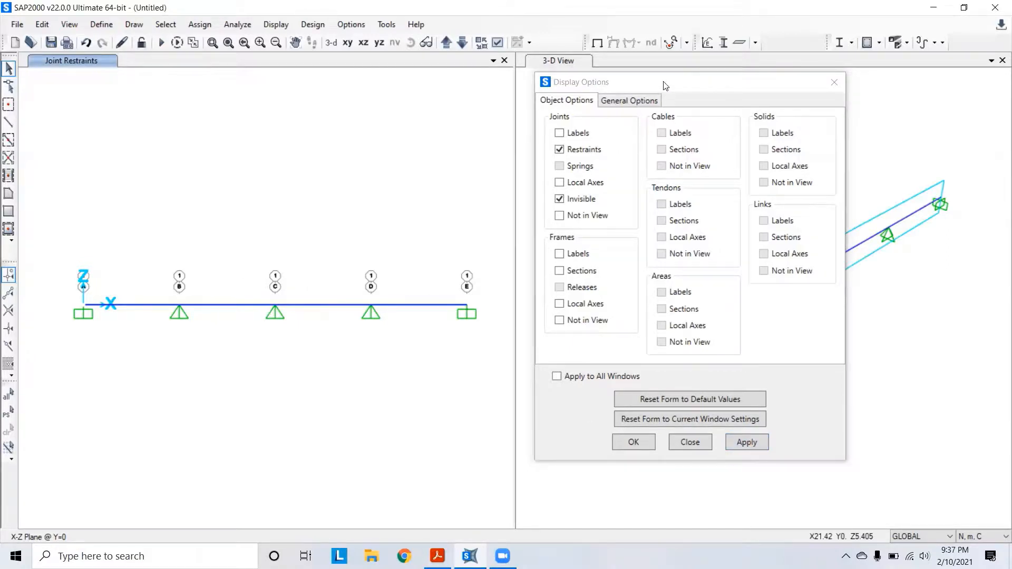
click(679, 88)
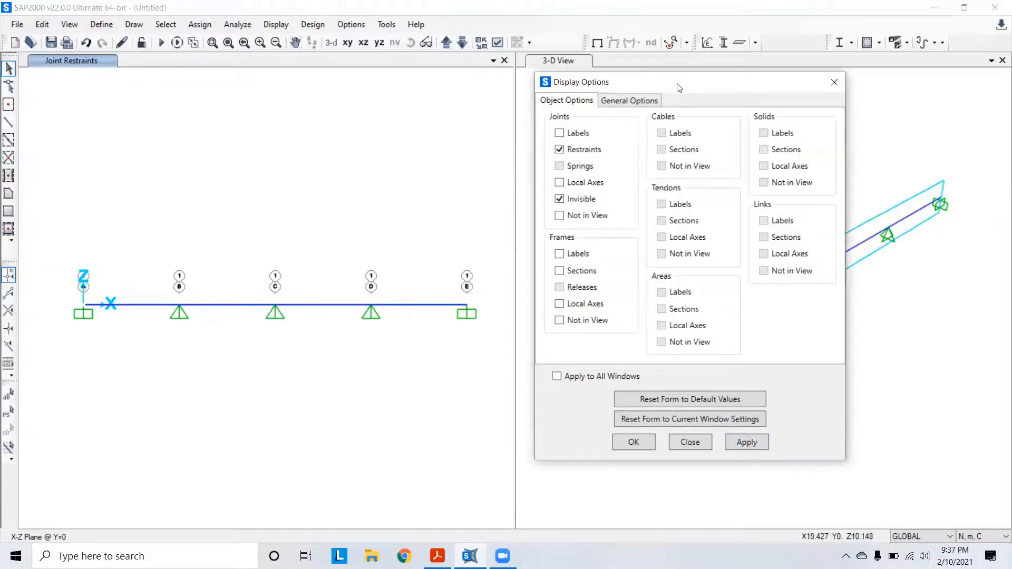
drag(679, 87, 703, 130)
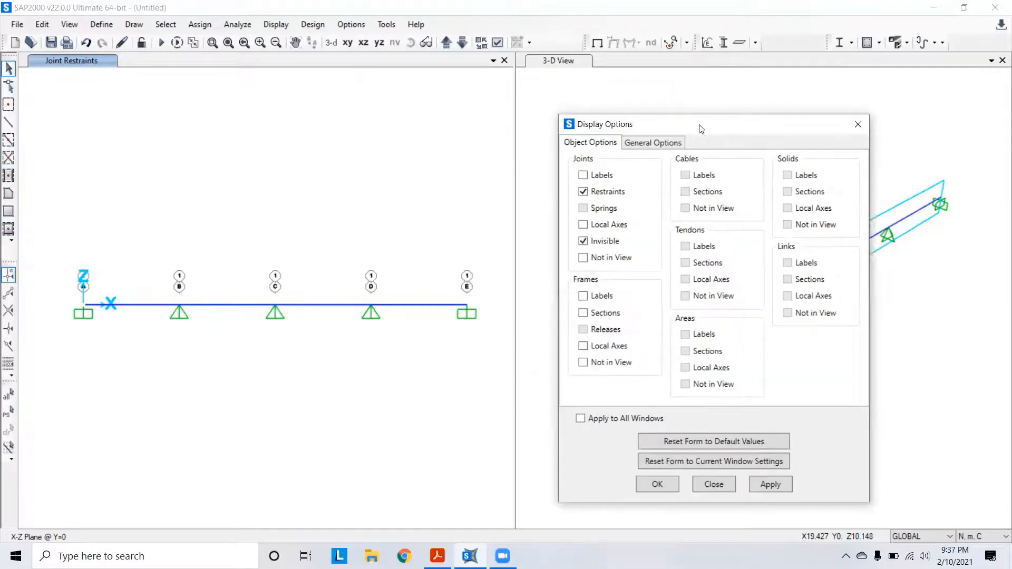
click(233, 106)
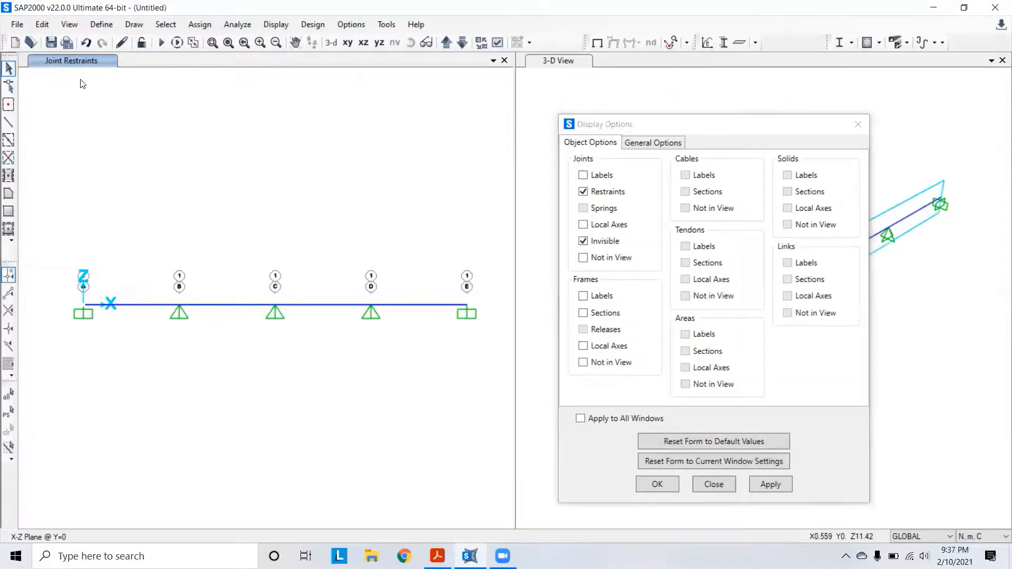
click(539, 106)
click(282, 97)
click(633, 89)
click(84, 97)
click(521, 101)
click(82, 104)
click(555, 304)
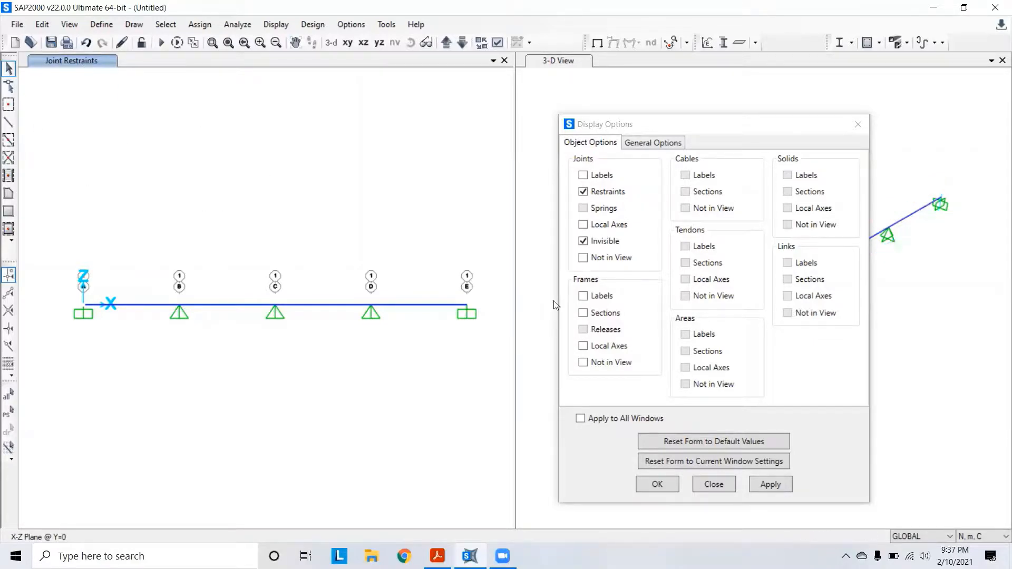
Show the frame labels on the beam in the X-Z view and hide them again.
click(583, 296)
click(777, 479)
click(737, 124)
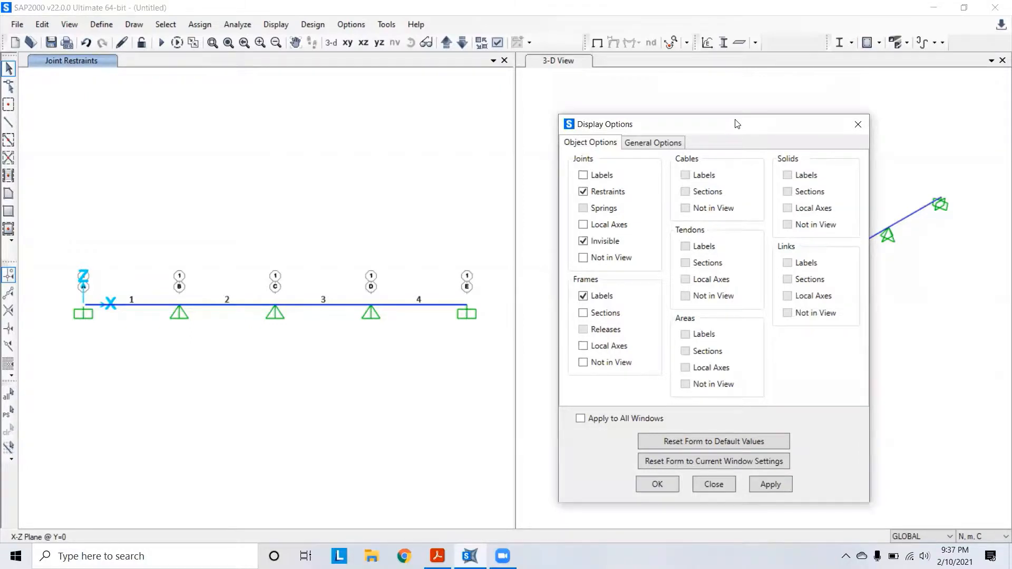
drag(738, 124, 618, 77)
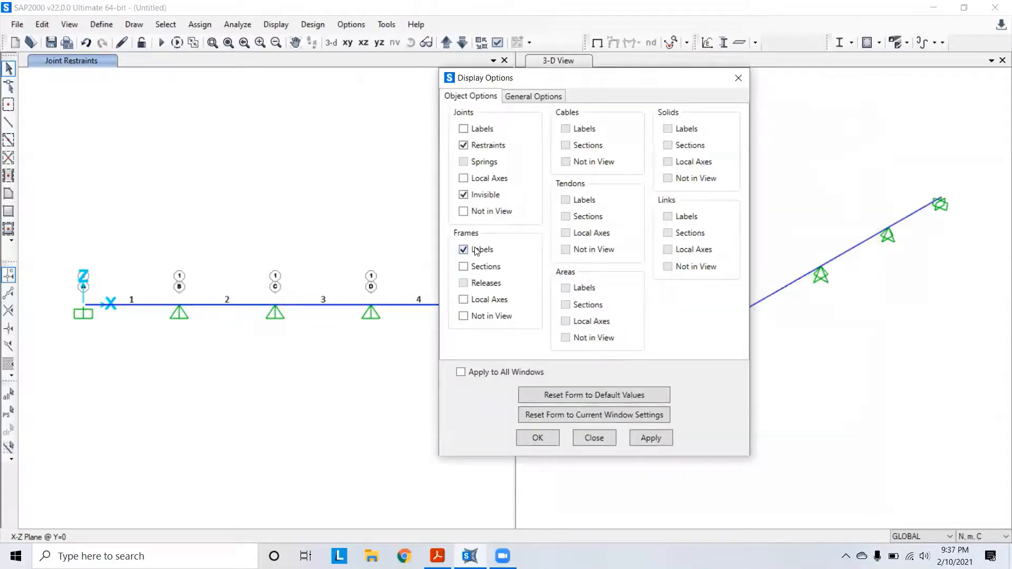
click(476, 251)
click(651, 438)
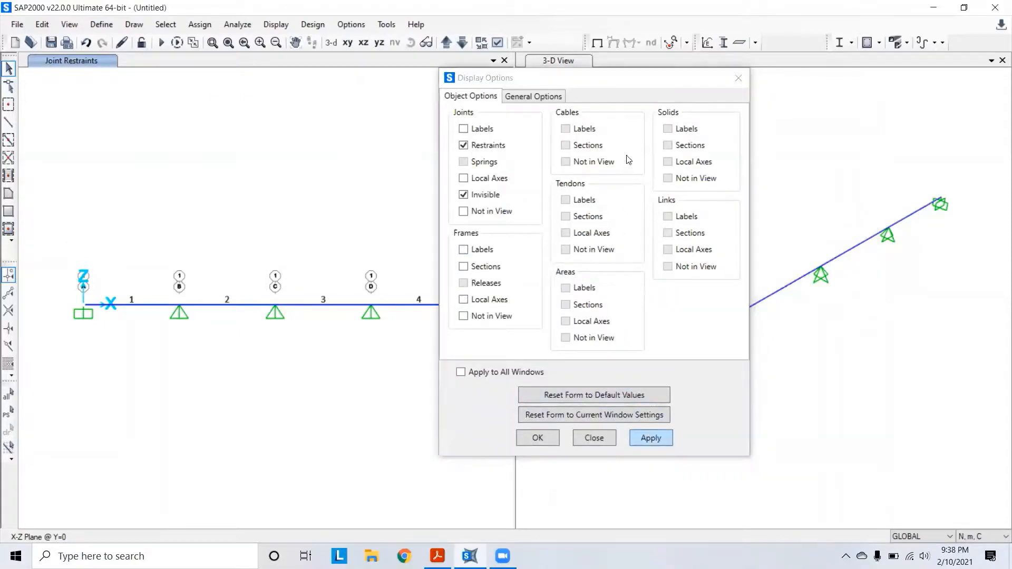
Move the Display Options dialog off the 3-D view, activate that view and apply the Extrude view type.
click(599, 81)
drag(600, 82, 276, 85)
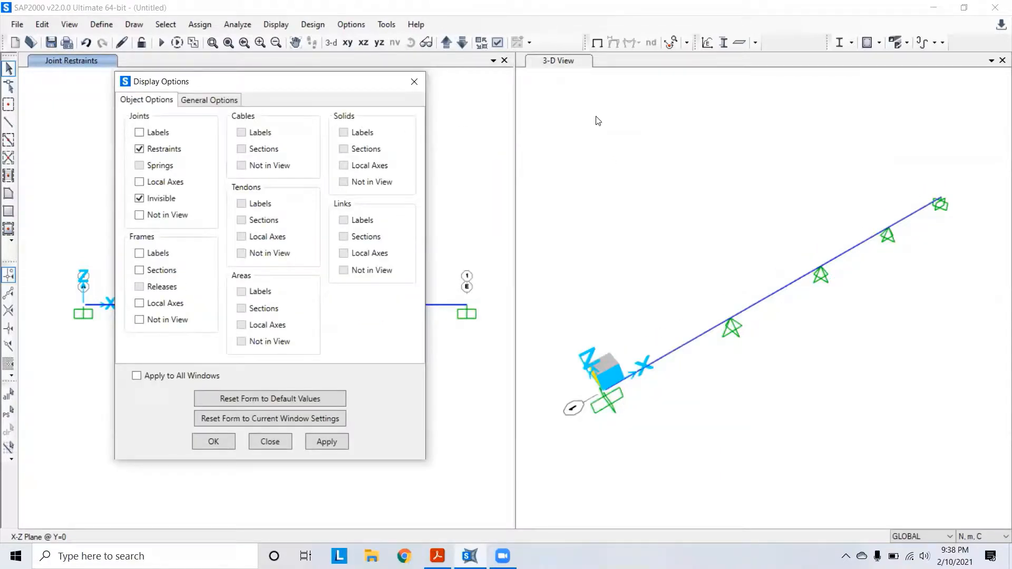
click(573, 92)
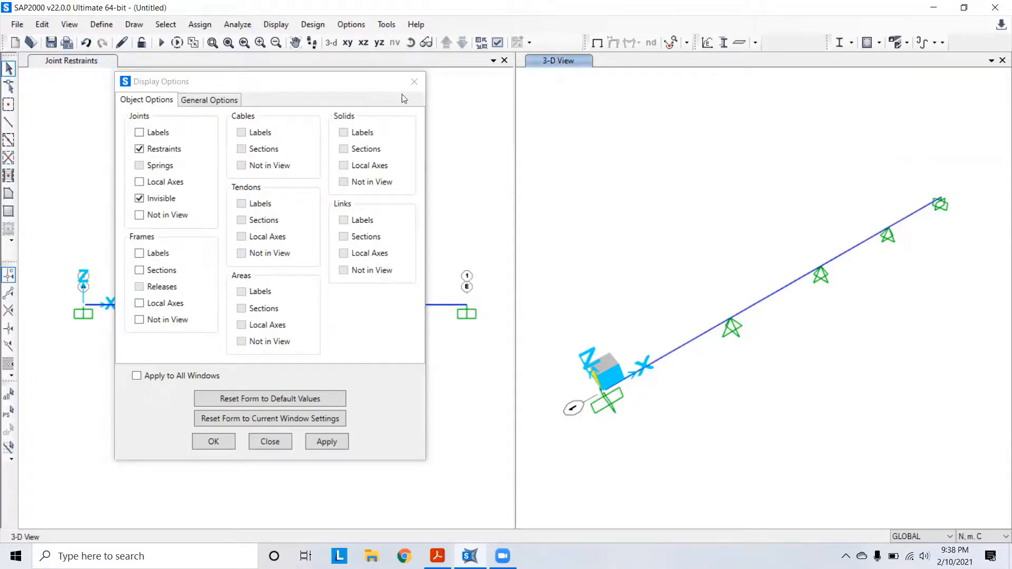
click(210, 100)
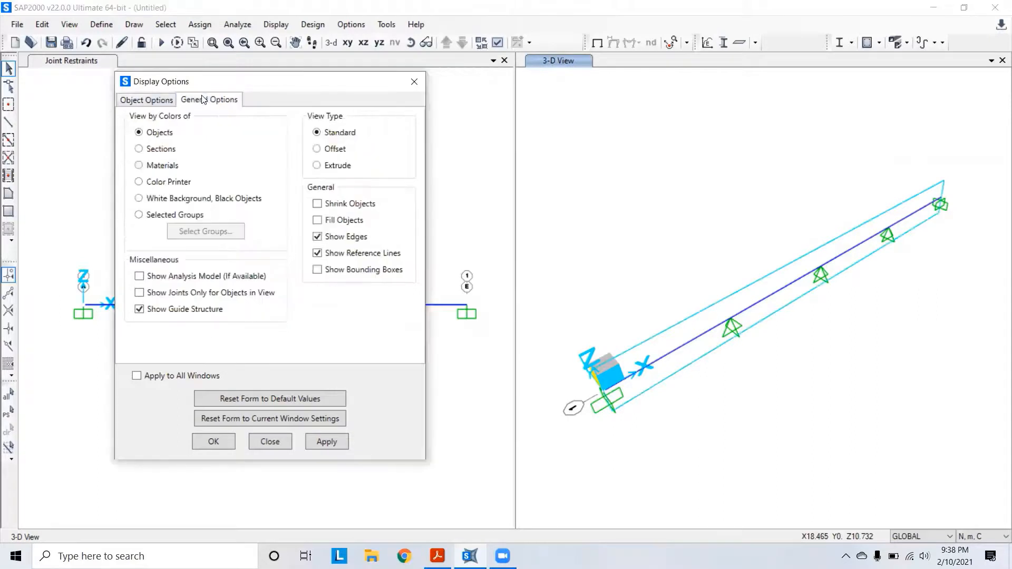
click(160, 166)
click(634, 136)
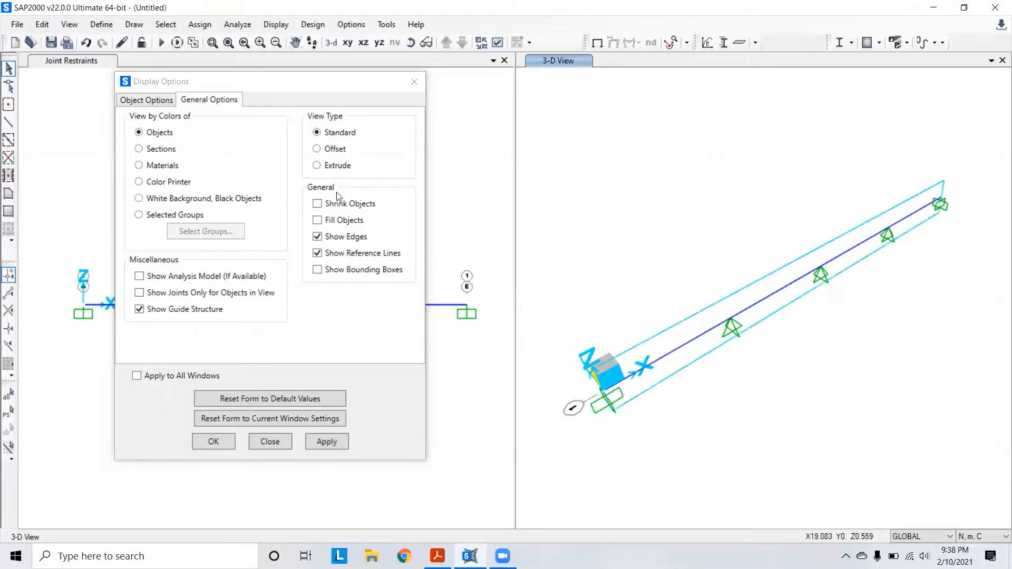
click(318, 165)
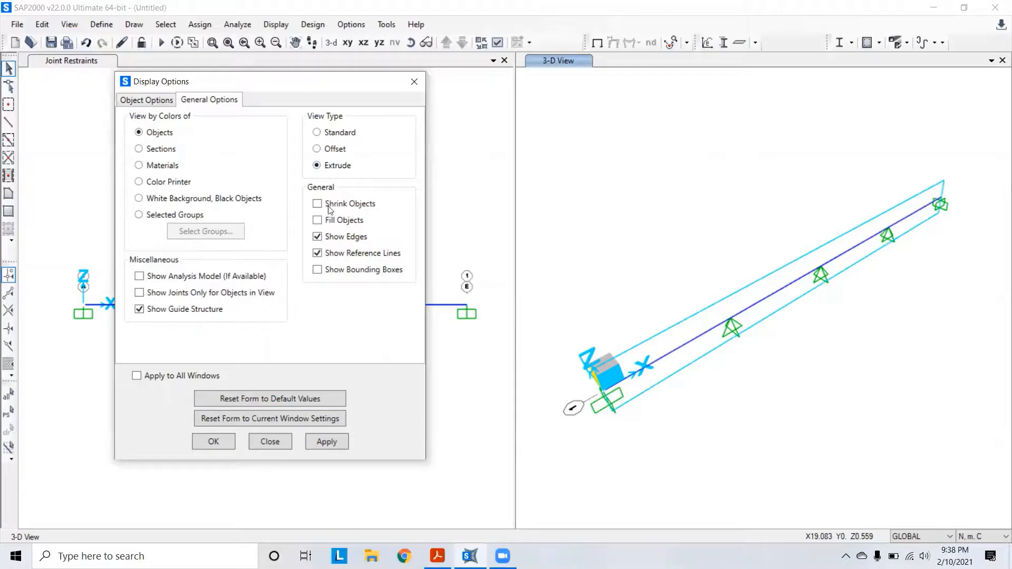
click(335, 435)
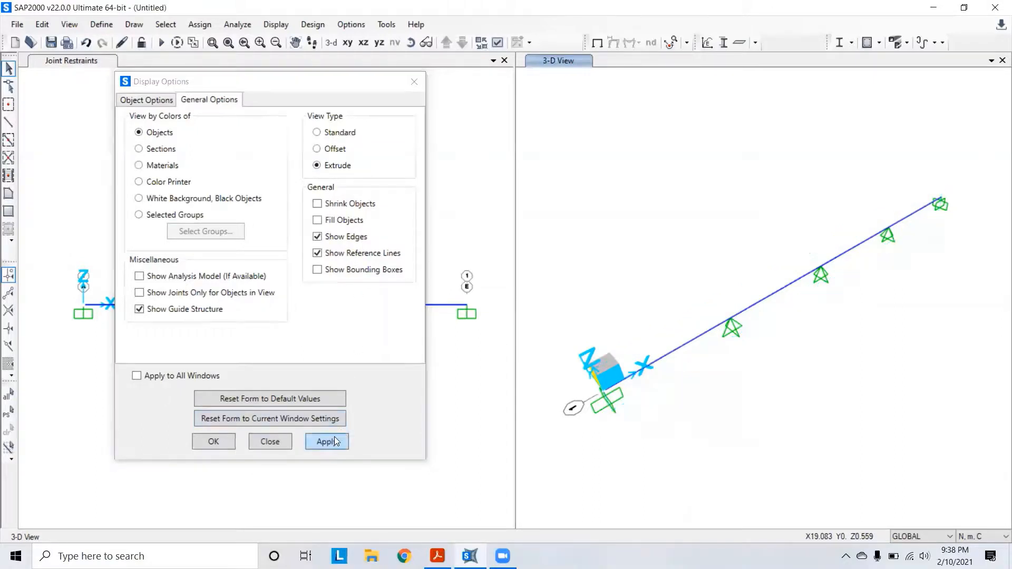
Examine the extruded beam in the 3-D view, both close up and along its whole length.
scroll(610, 386, up, 2)
scroll(610, 387, up, 1)
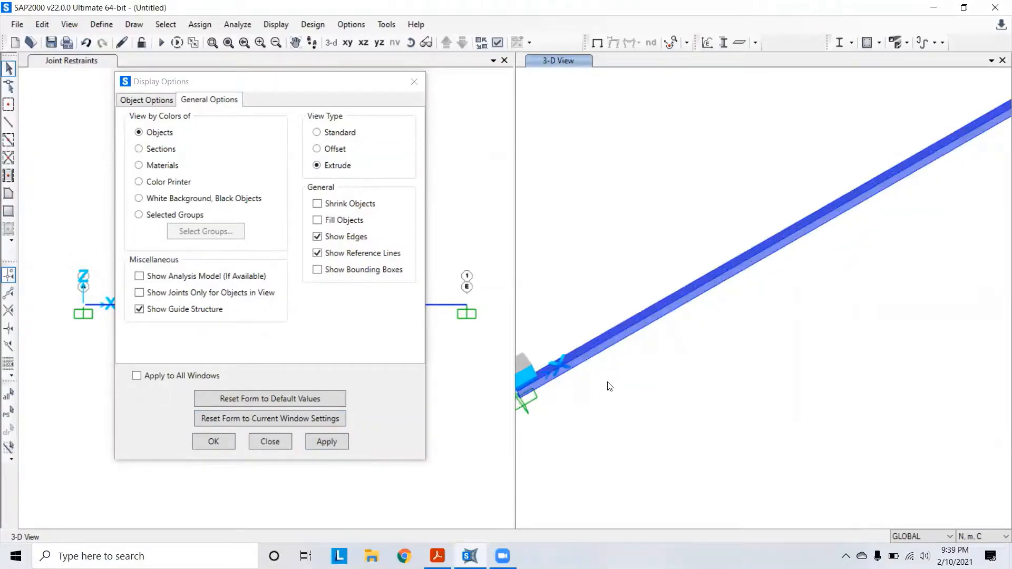
scroll(660, 395, down, 1)
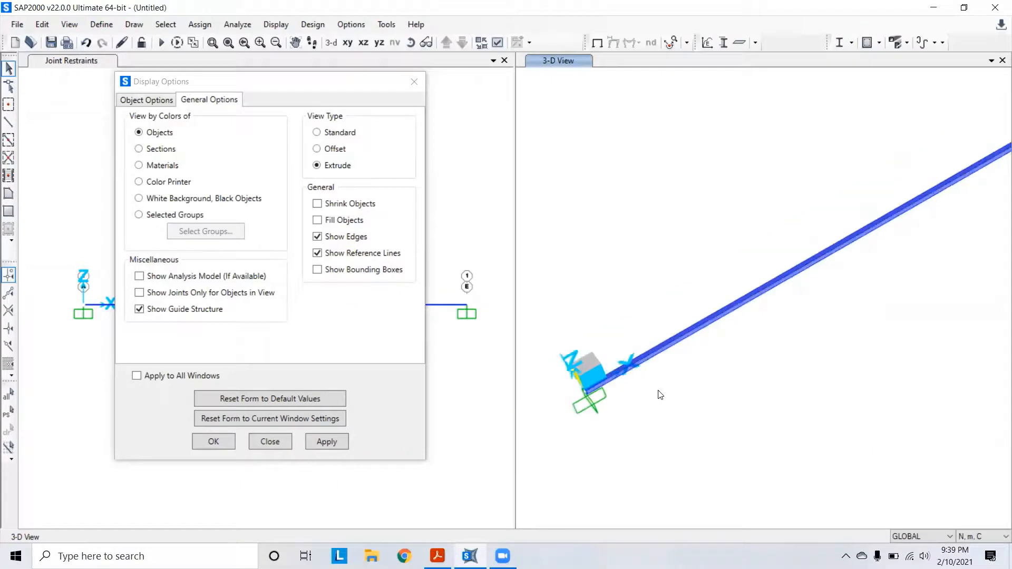
scroll(585, 403, down, 1)
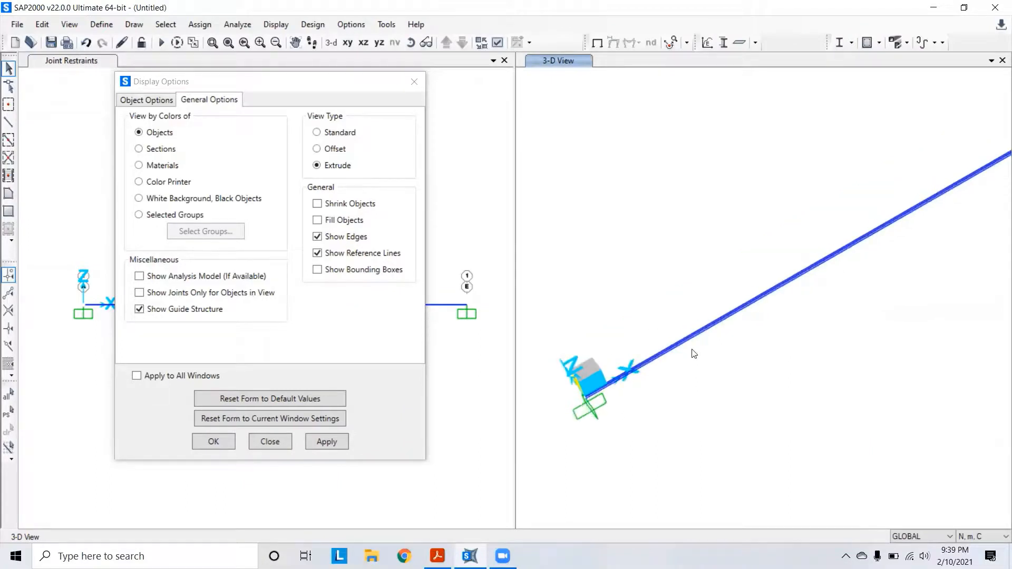
scroll(623, 291, down, 1)
scroll(675, 333, up, 1)
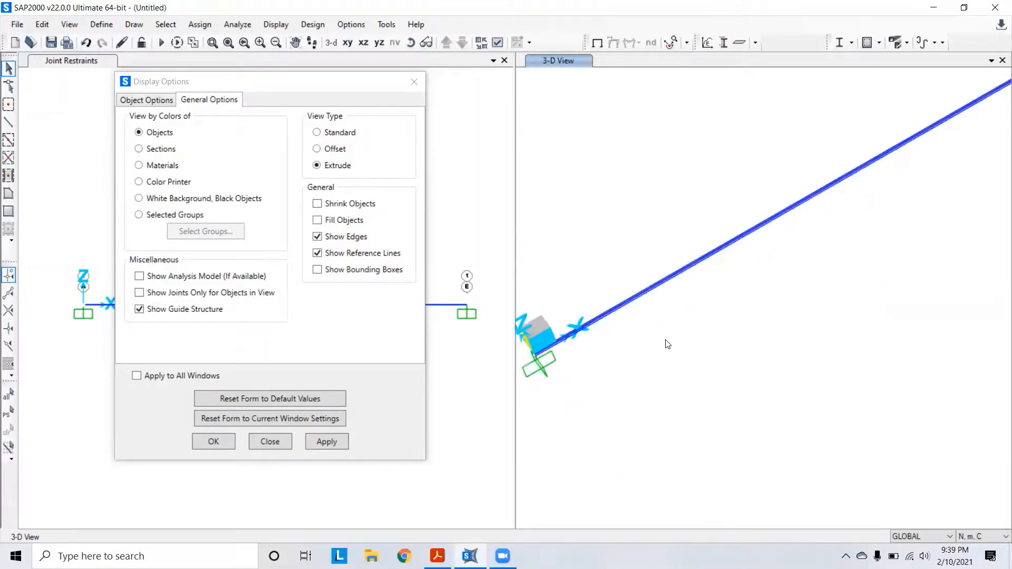
scroll(678, 322, down, 1)
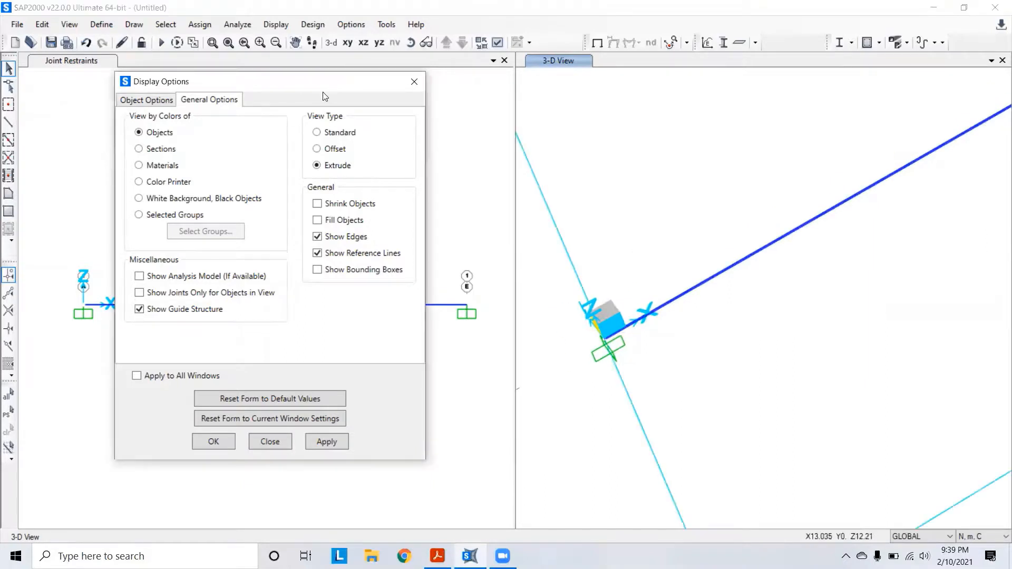
drag(324, 87, 268, 108)
scroll(631, 243, down, 2)
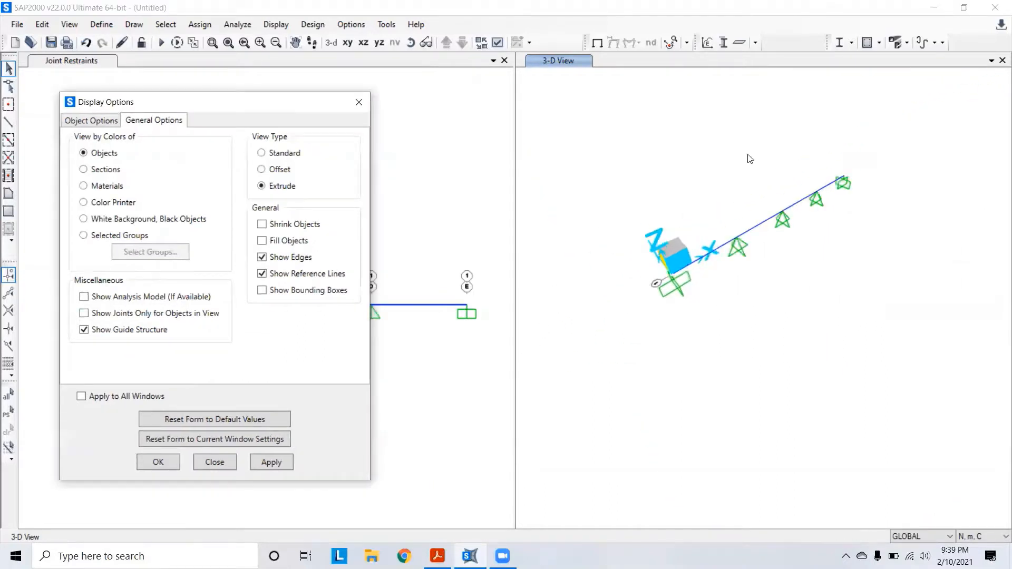
scroll(712, 200, up, 1)
scroll(737, 223, down, 1)
scroll(736, 222, up, 1)
scroll(725, 226, down, 1)
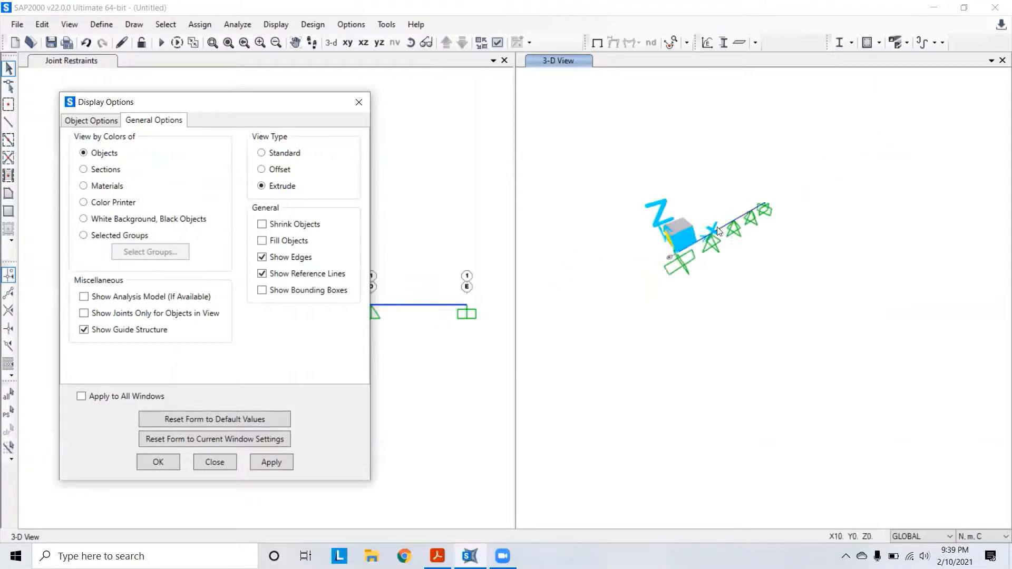
scroll(704, 238, up, 1)
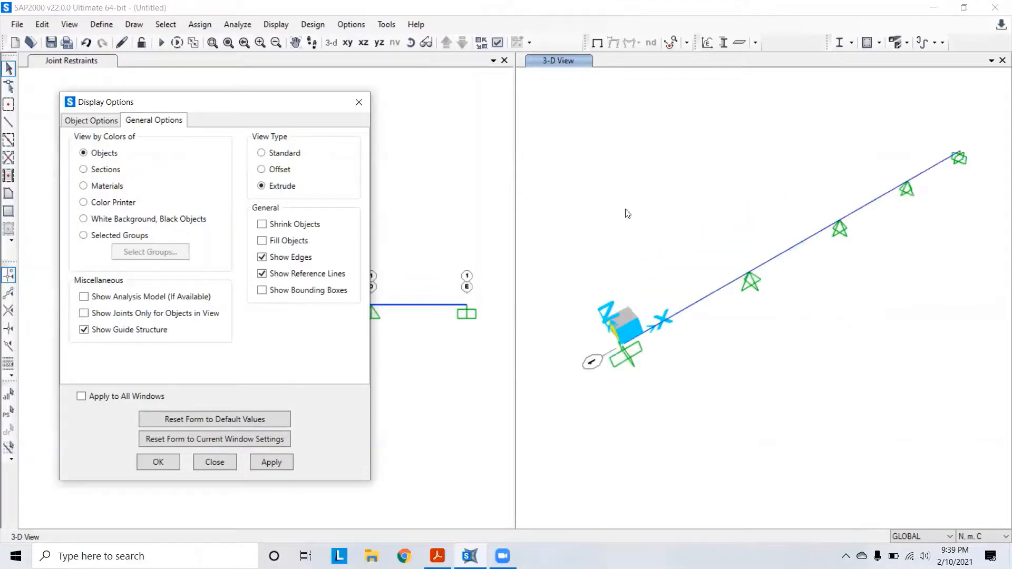
Rotate the 3-D view towards the beam's start and examine the extruded cross-section at the origin support up close.
click(411, 42)
scroll(665, 284, down, 3)
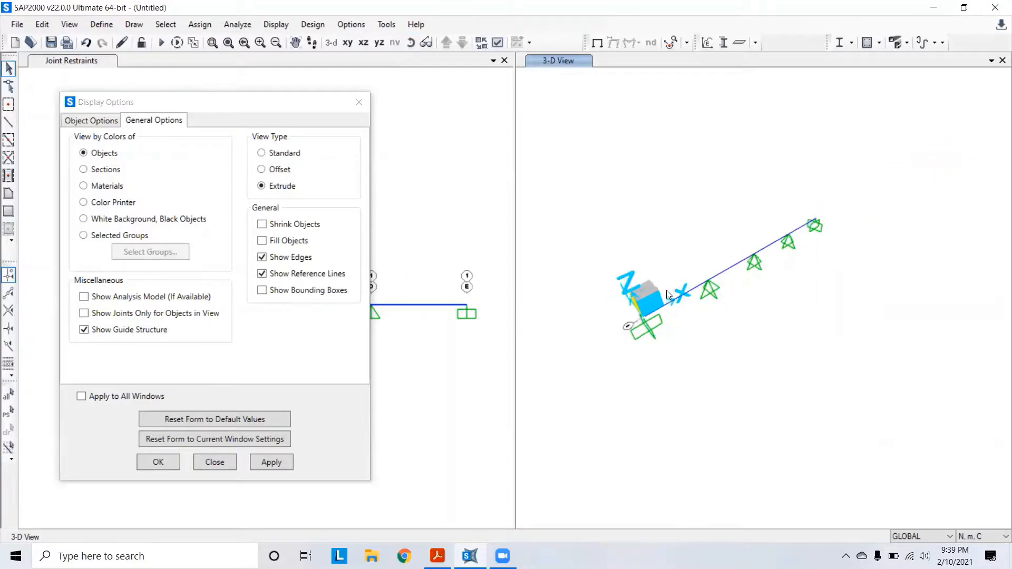
scroll(665, 289, up, 3)
drag(606, 273, 674, 288)
scroll(678, 286, up, 4)
scroll(678, 341, up, 3)
scroll(664, 276, down, 3)
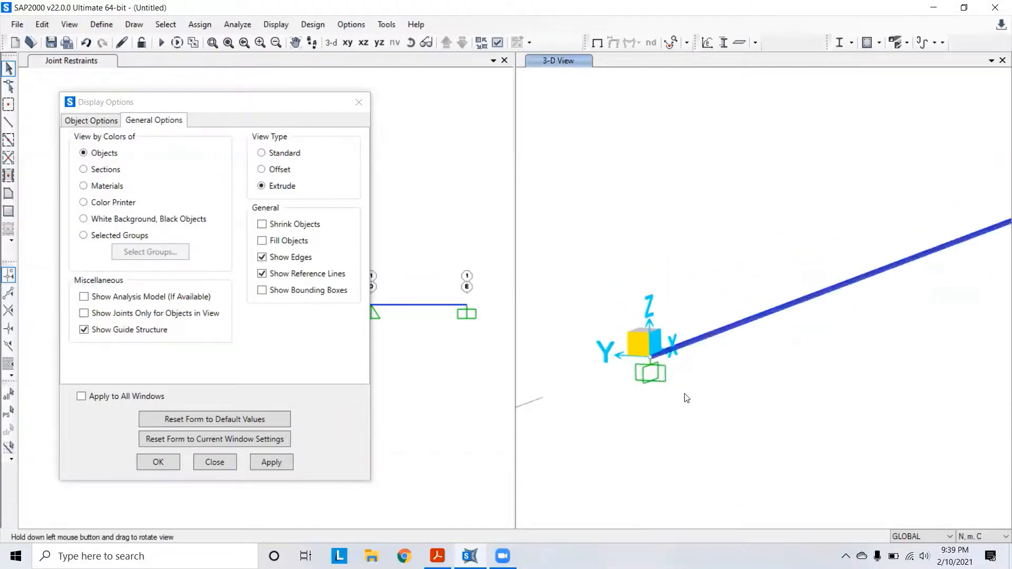
scroll(684, 397, up, 4)
scroll(693, 289, down, 2)
scroll(552, 191, up, 2)
scroll(748, 246, down, 3)
scroll(653, 207, up, 4)
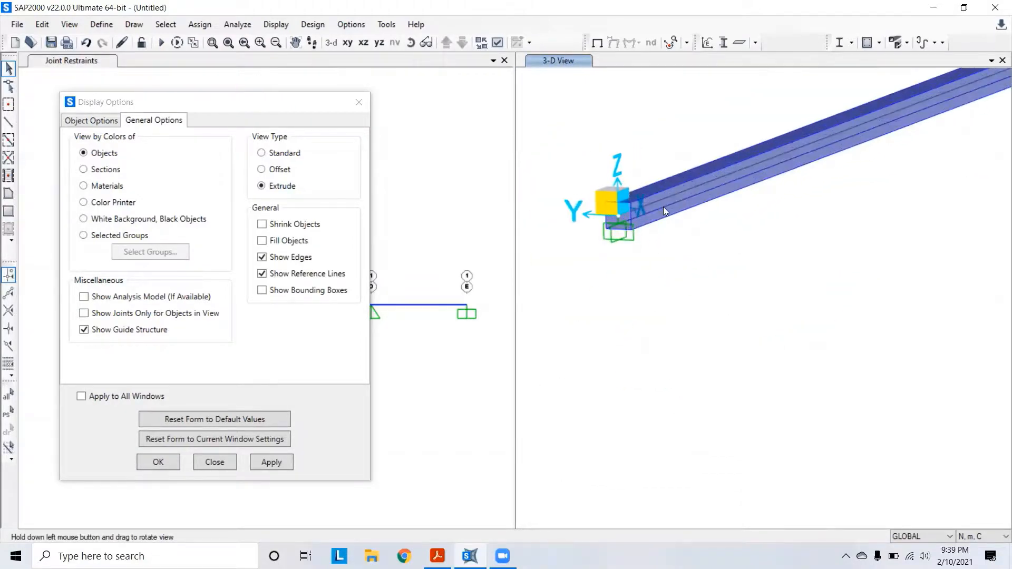
middle_drag(670, 174, 673, 241)
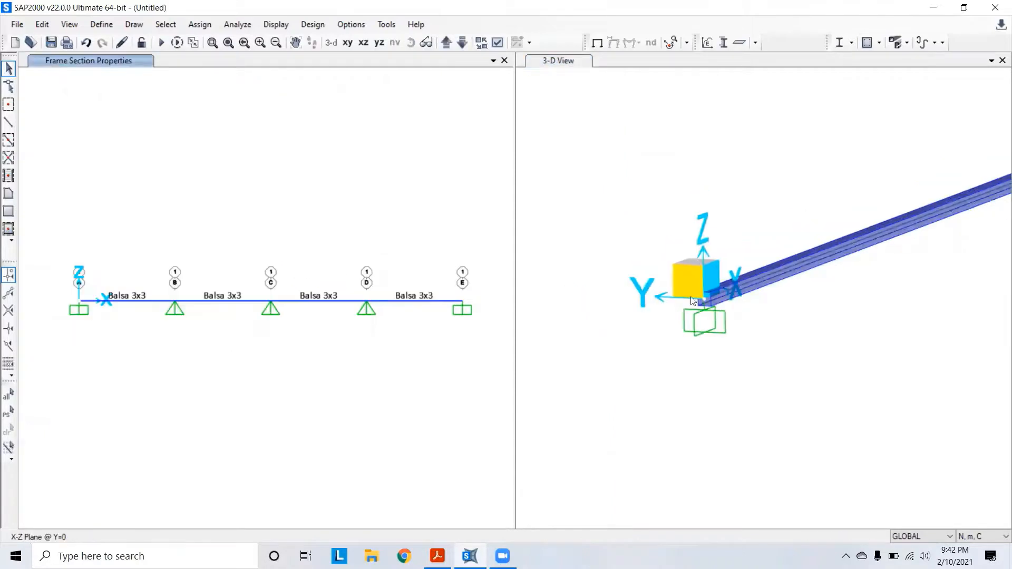
scroll(753, 268, up, 3)
scroll(732, 283, down, 2)
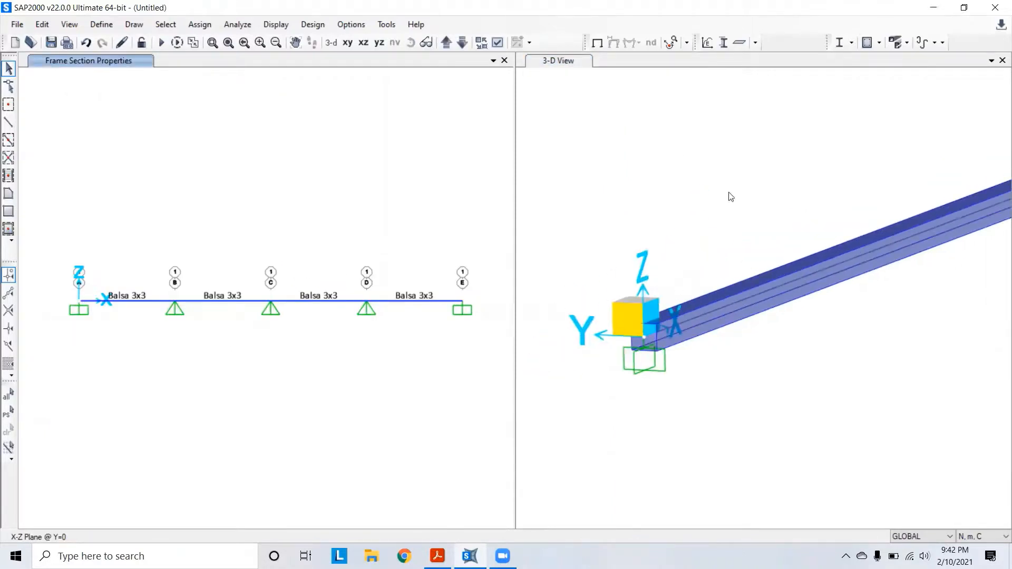
scroll(638, 345, up, 1)
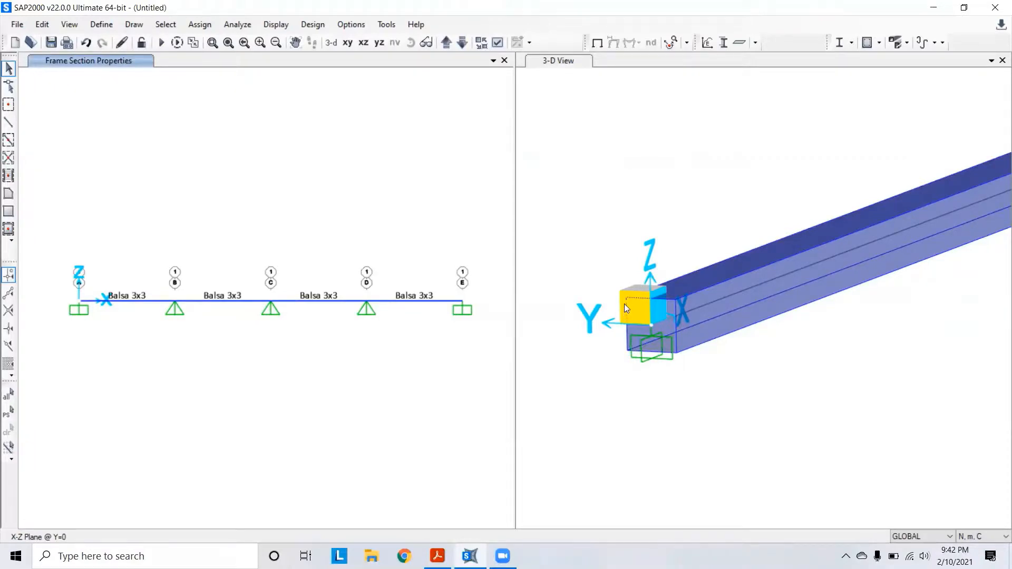
scroll(625, 309, down, 3)
scroll(655, 321, down, 4)
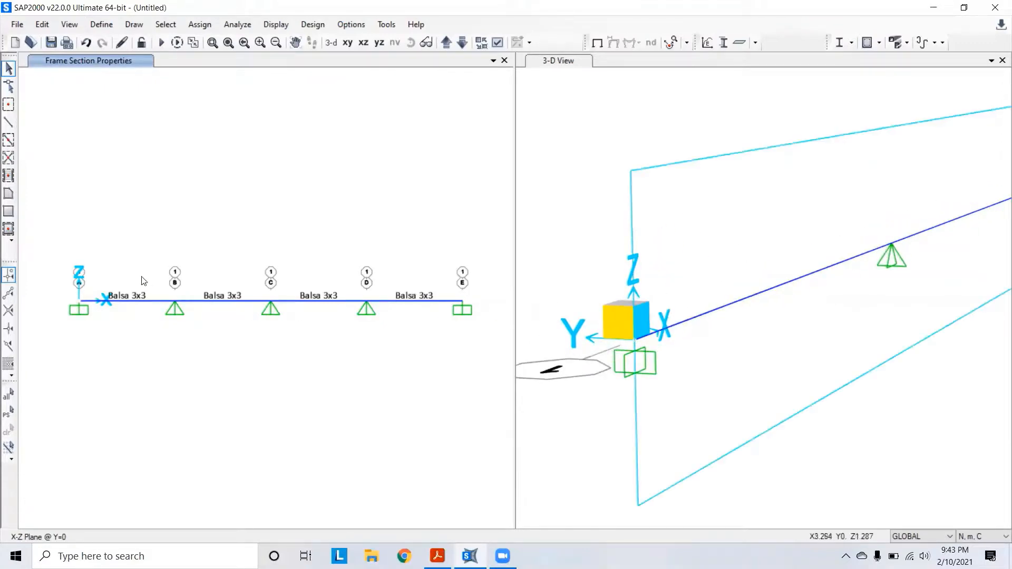
Assign the Balok 30x60 frame section to all four beam spans in the X-Z view.
drag(140, 286, 115, 324)
drag(243, 273, 214, 327)
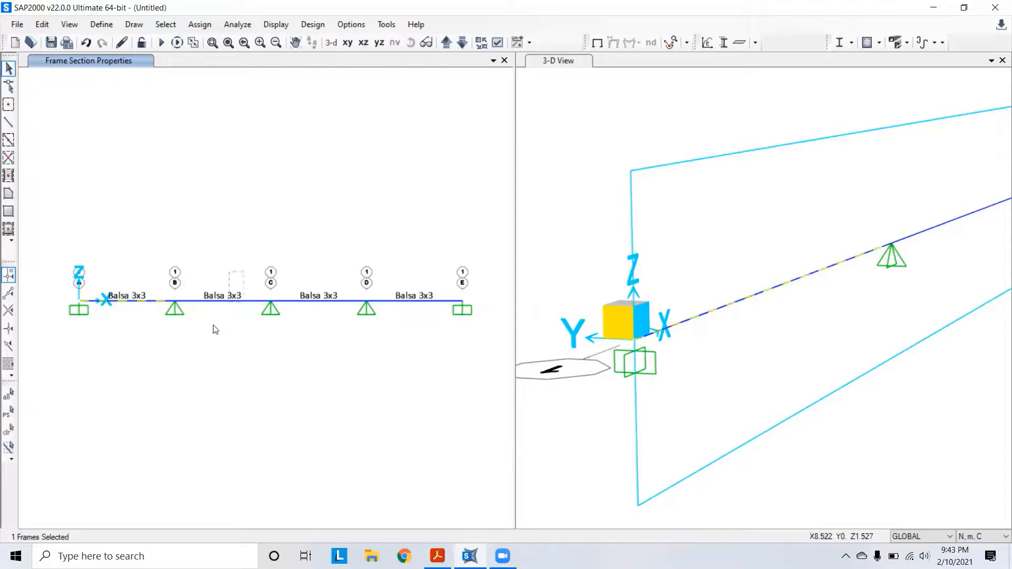
drag(318, 277, 298, 328)
drag(400, 290, 395, 323)
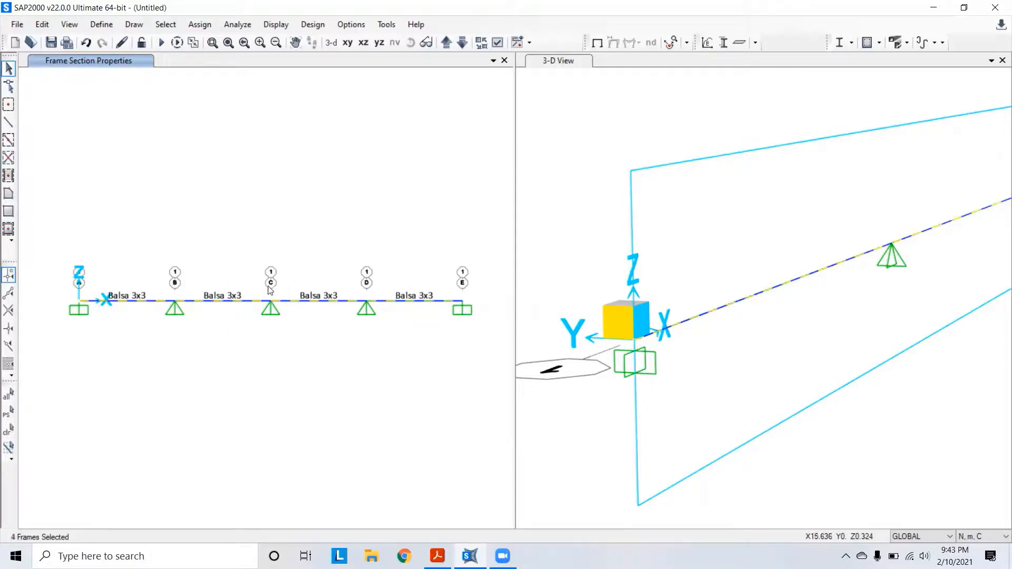
click(194, 24)
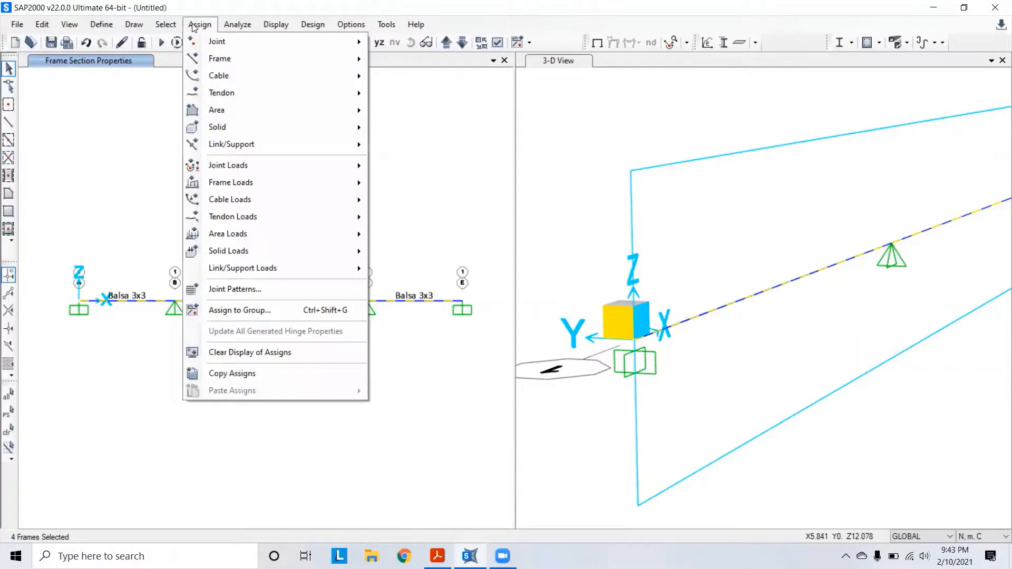
mouse_move(201, 61)
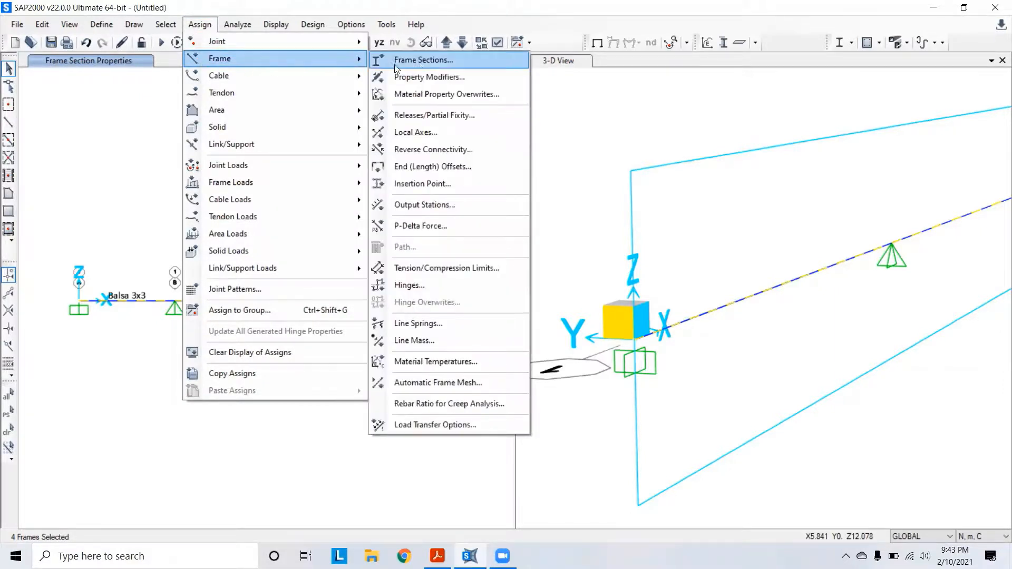
click(422, 60)
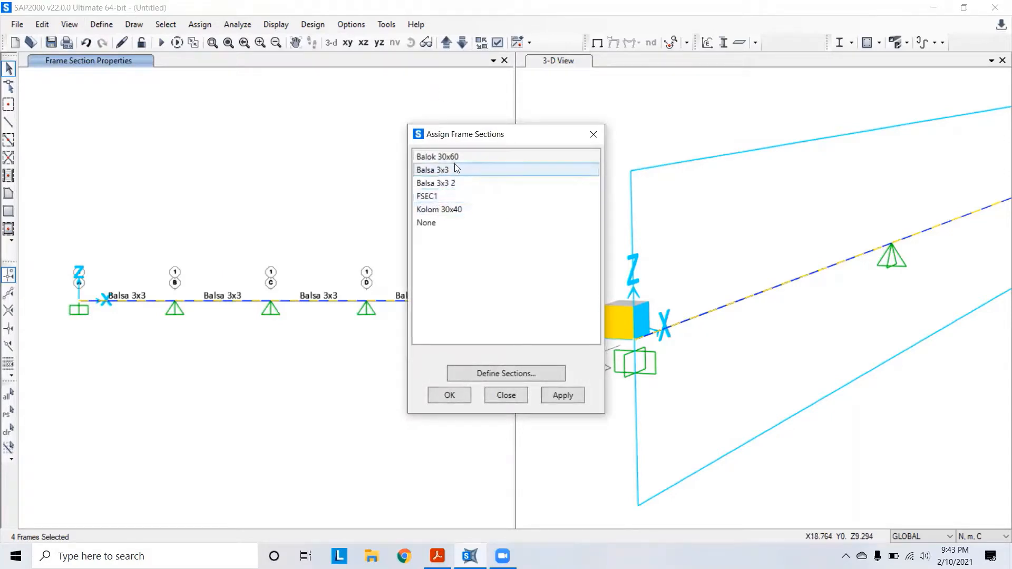
drag(442, 139, 419, 113)
click(434, 131)
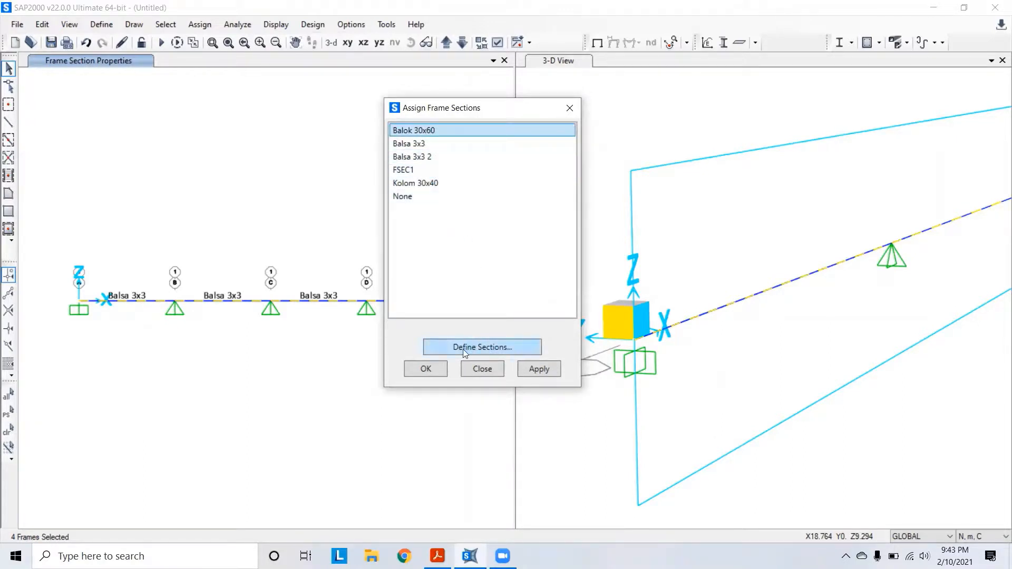
click(545, 368)
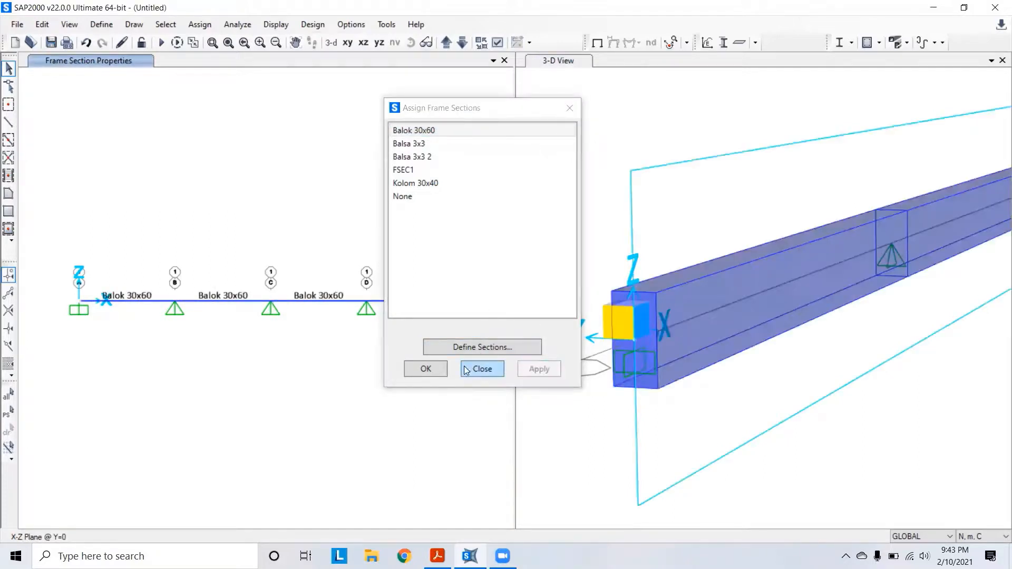
click(435, 369)
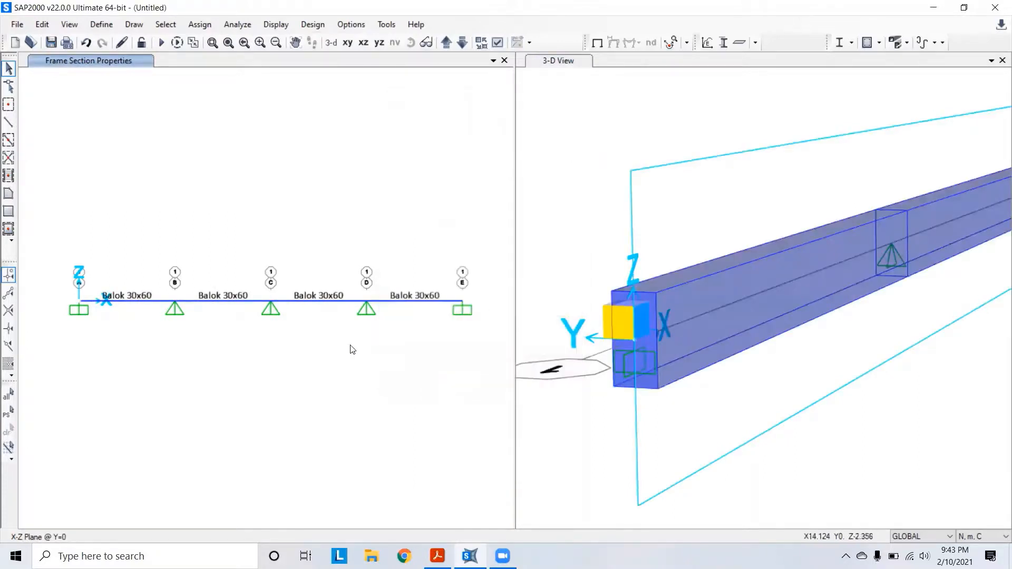
Examine the beam's Balok 30x60 section in the 3-D view, close up at the origin and over all spans.
scroll(583, 179, down, 3)
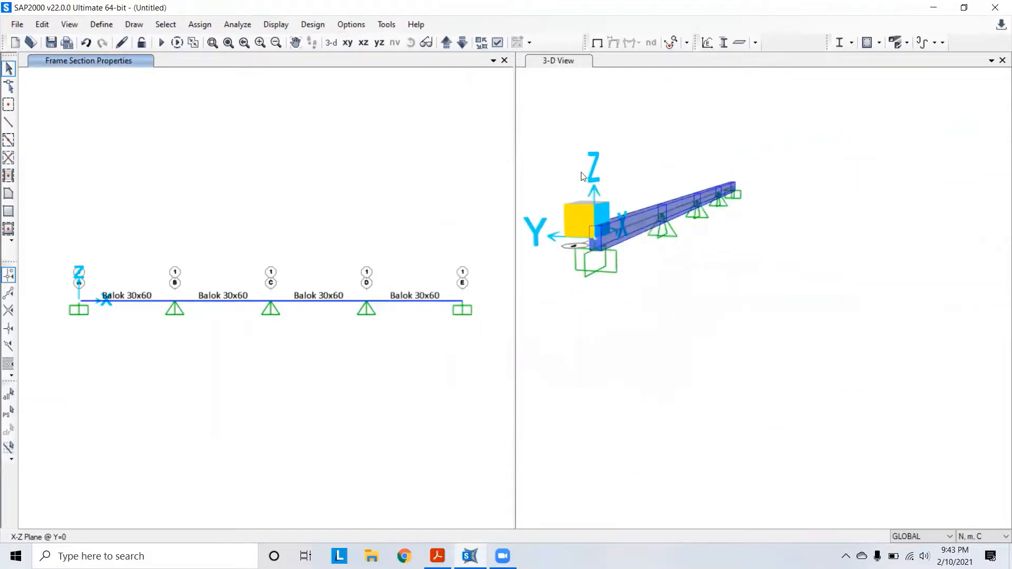
scroll(586, 198, up, 3)
scroll(584, 216, down, 2)
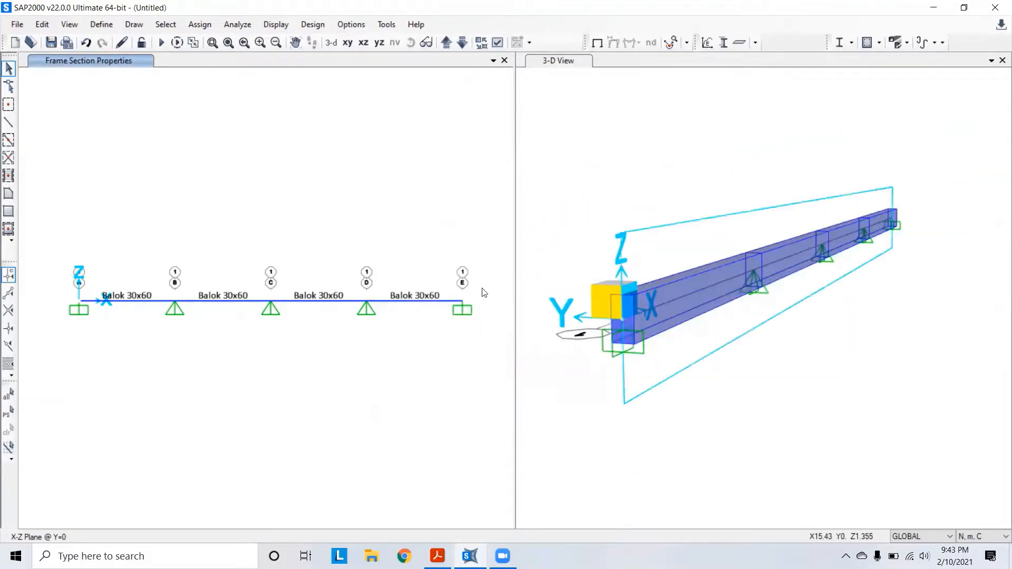
scroll(583, 295, up, 3)
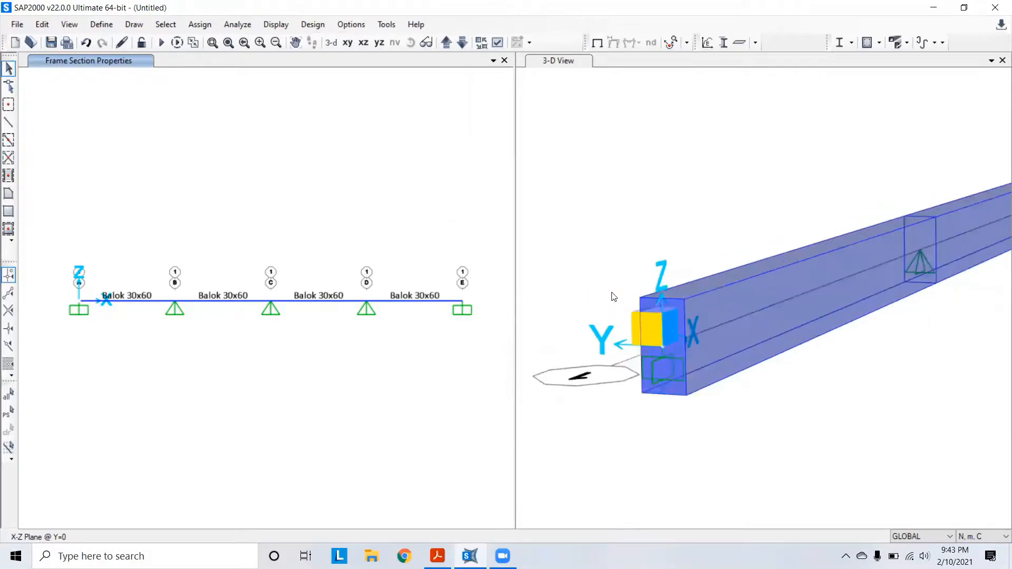
scroll(613, 297, down, 3)
scroll(652, 307, up, 1)
Activate the 3-D view and rotate it to inspect the extruded beam from different angles.
click(628, 263)
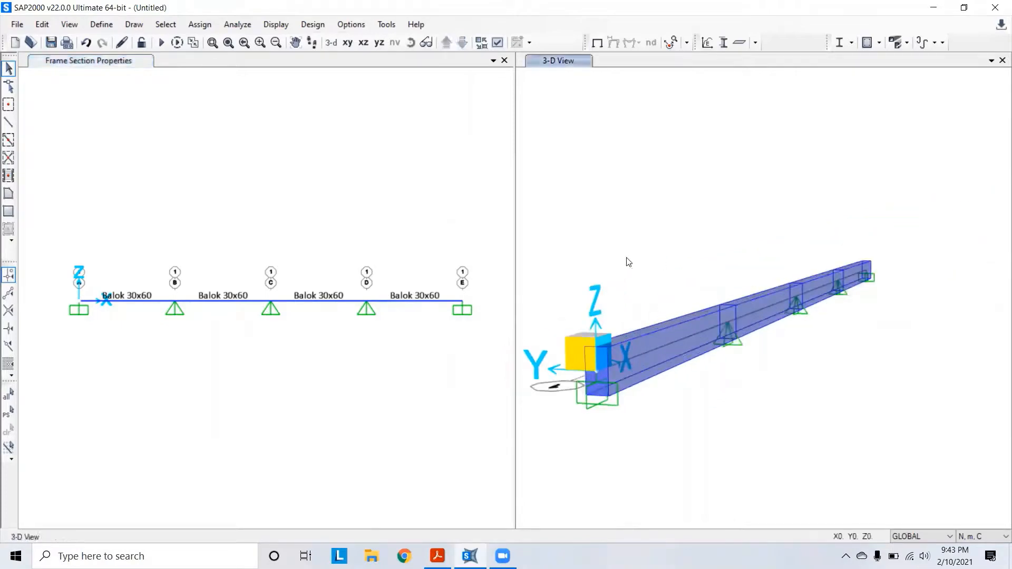
click(411, 46)
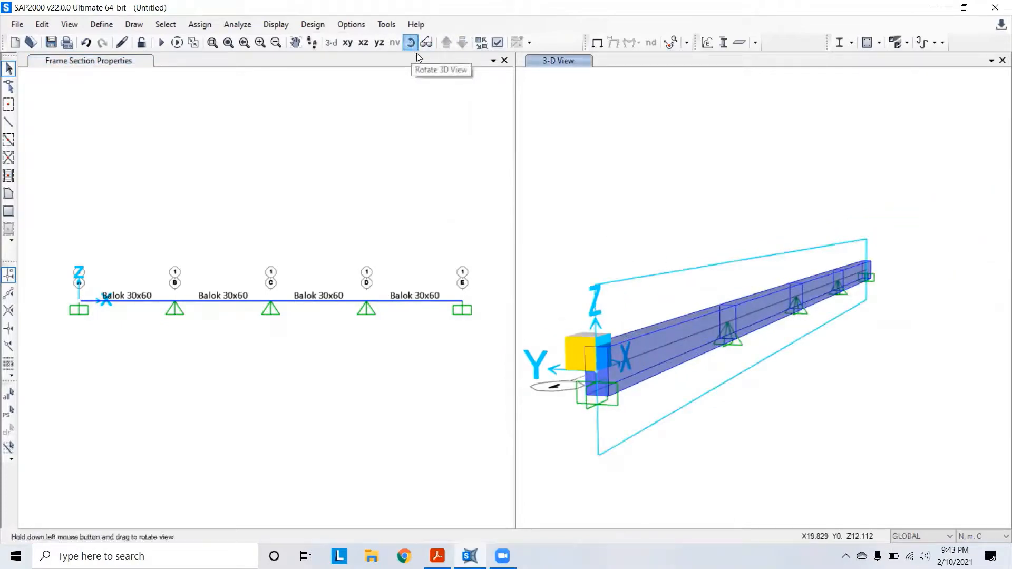
drag(745, 282, 720, 226)
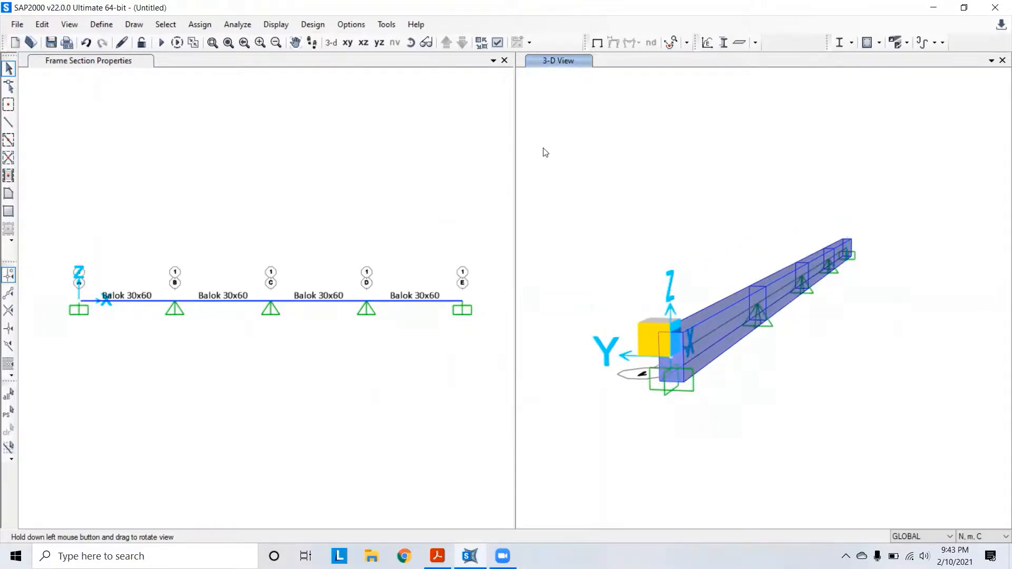
drag(650, 153, 639, 210)
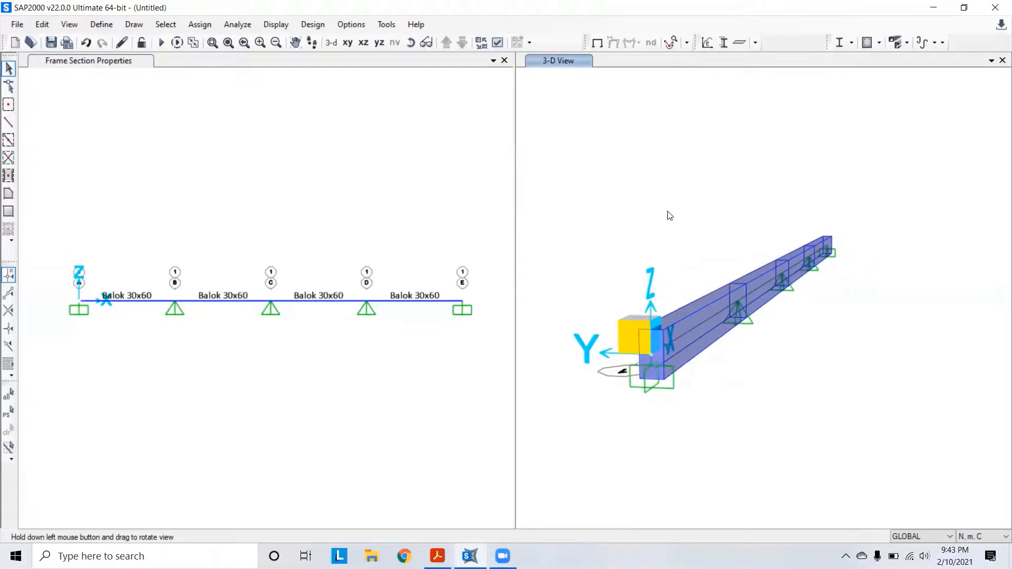
drag(673, 214, 718, 201)
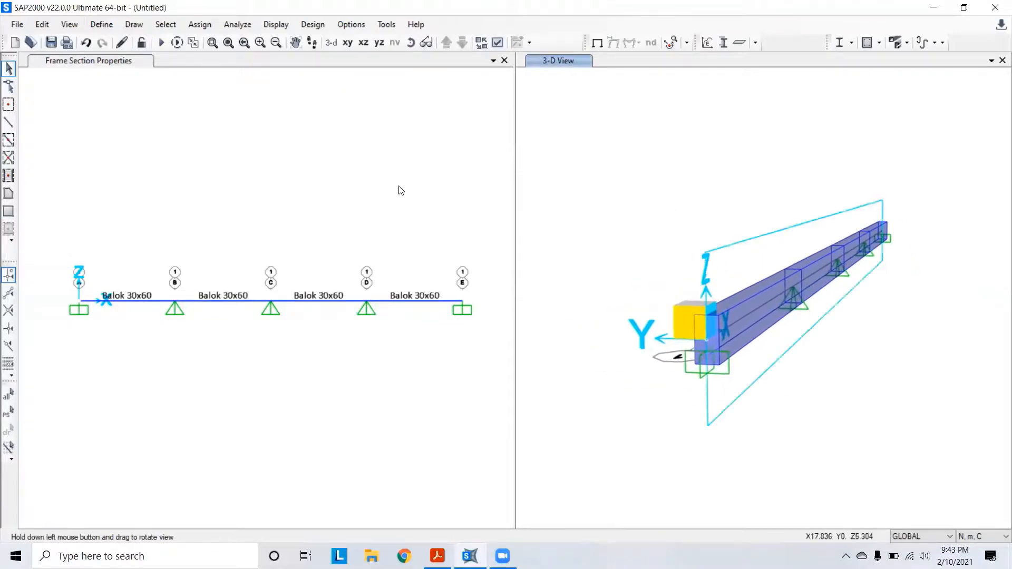
drag(678, 235, 699, 226)
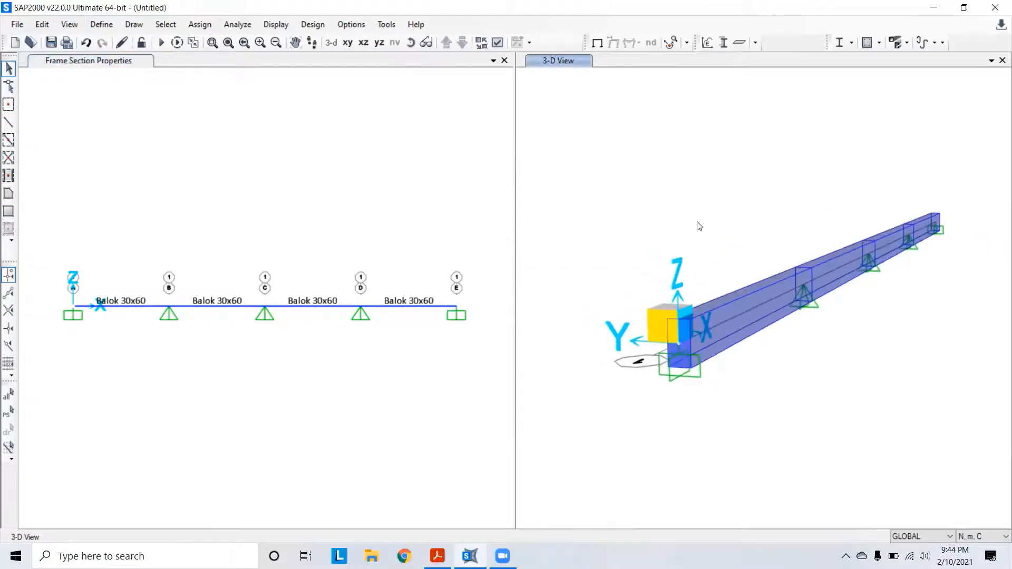
Examine the extruded beam's end face, supports and full length in the 3-D view from nearer, farther and rotated viewpoints.
middle_drag(658, 235, 635, 232)
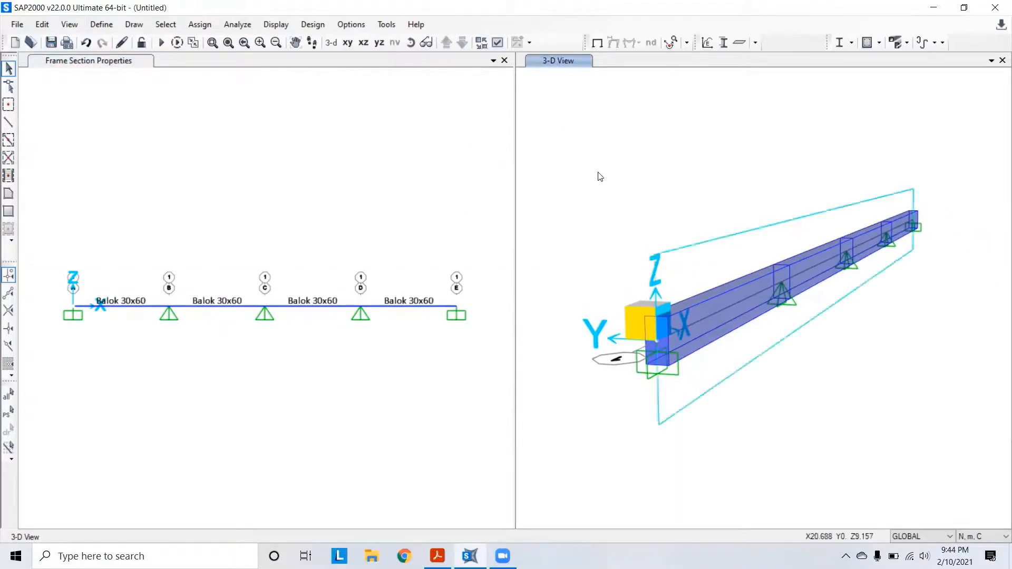
scroll(601, 178, down, 2)
scroll(673, 216, up, 5)
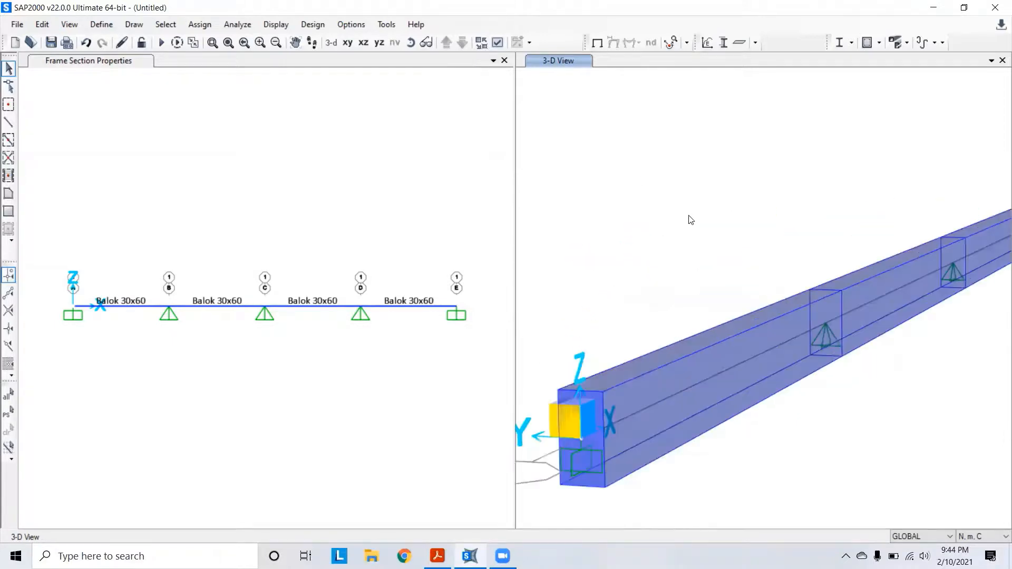
click(379, 43)
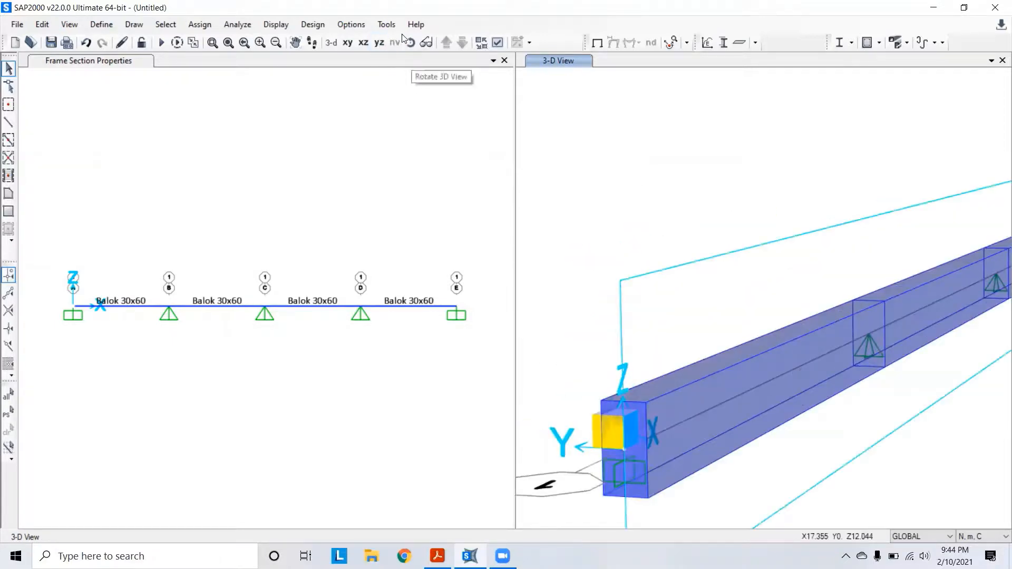
scroll(652, 189, down, 4)
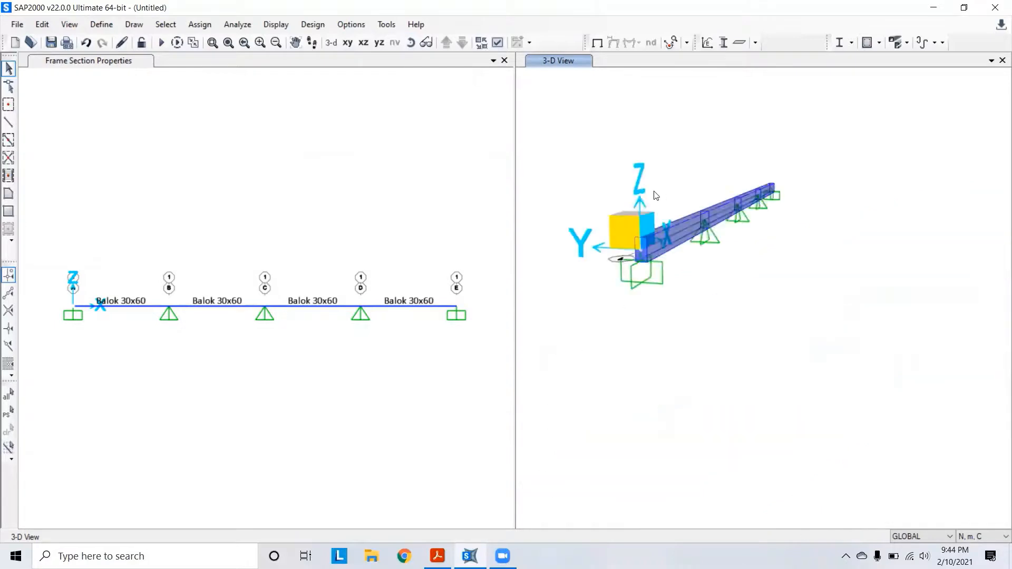
scroll(659, 186, up, 2)
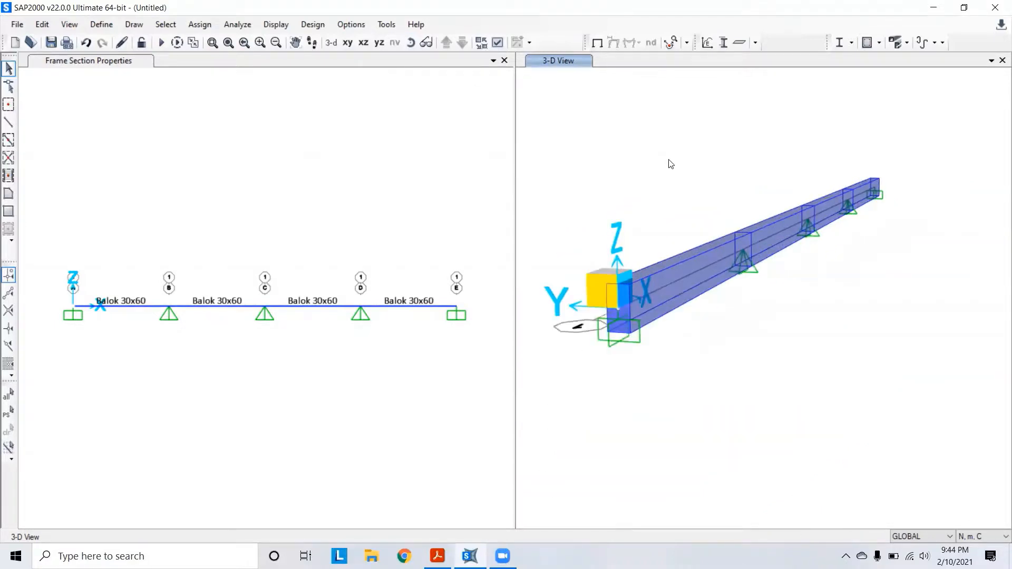
shift+middle_drag(670, 164, 736, 209)
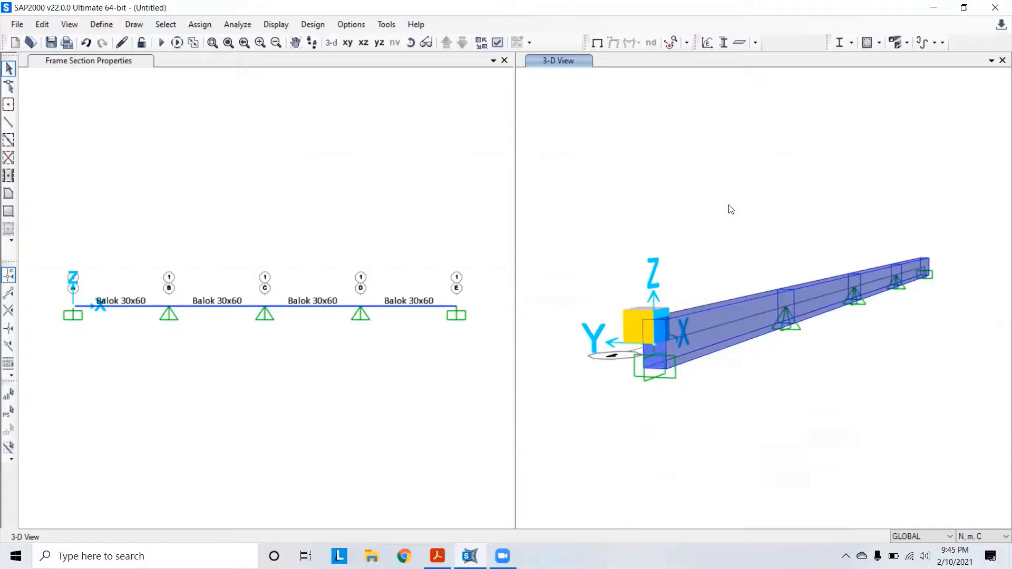
shift+middle_drag(669, 172, 693, 204)
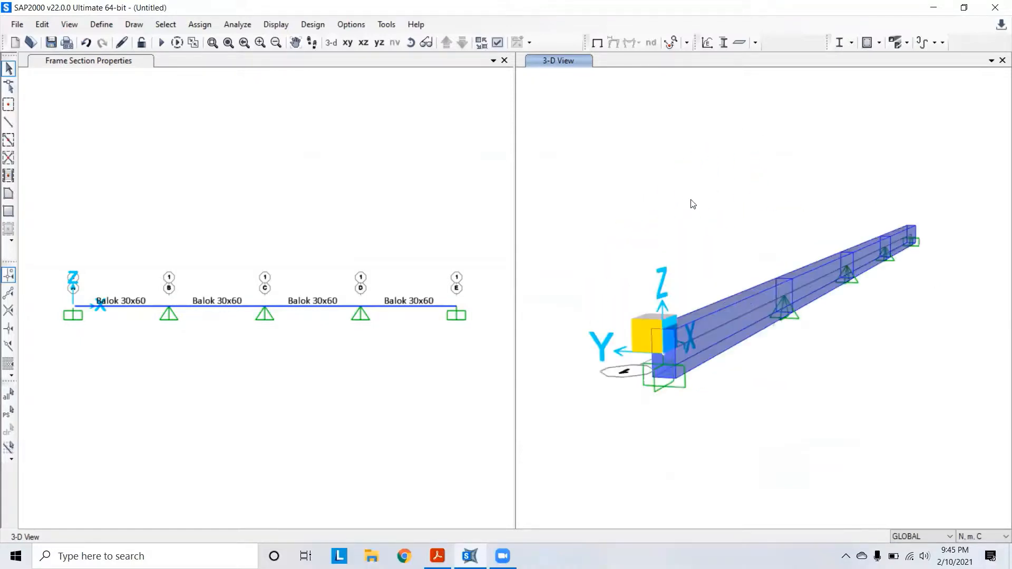
scroll(719, 258, down, 3)
scroll(320, 239, down, 3)
scroll(312, 236, up, 3)
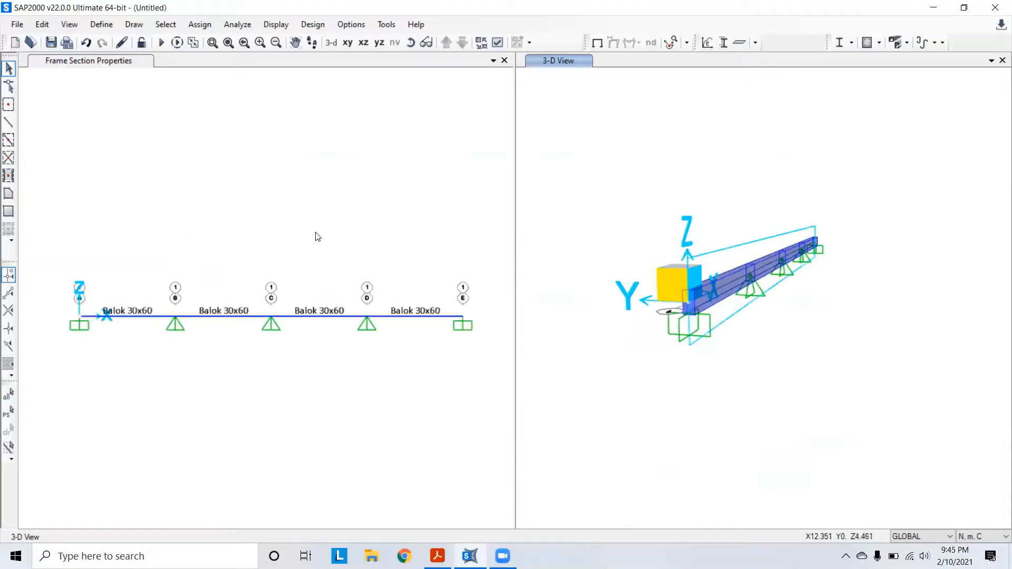
Switch to BITS.pdf in Acrobat Reader, review the simple beam, roof trusses and 3D frame modeling exercises, and return to SAP2000.
click(437, 554)
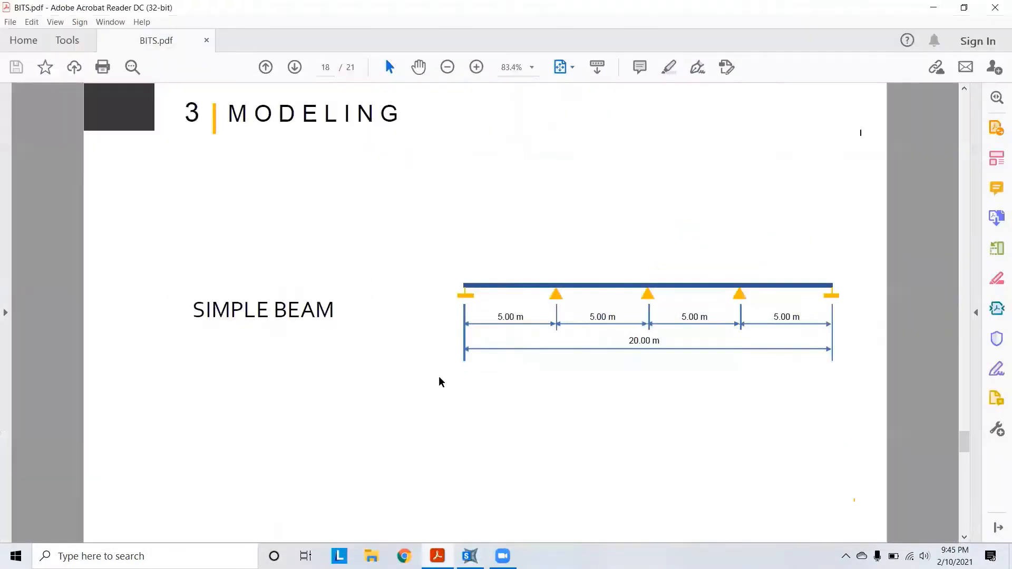
scroll(472, 313, down, 1)
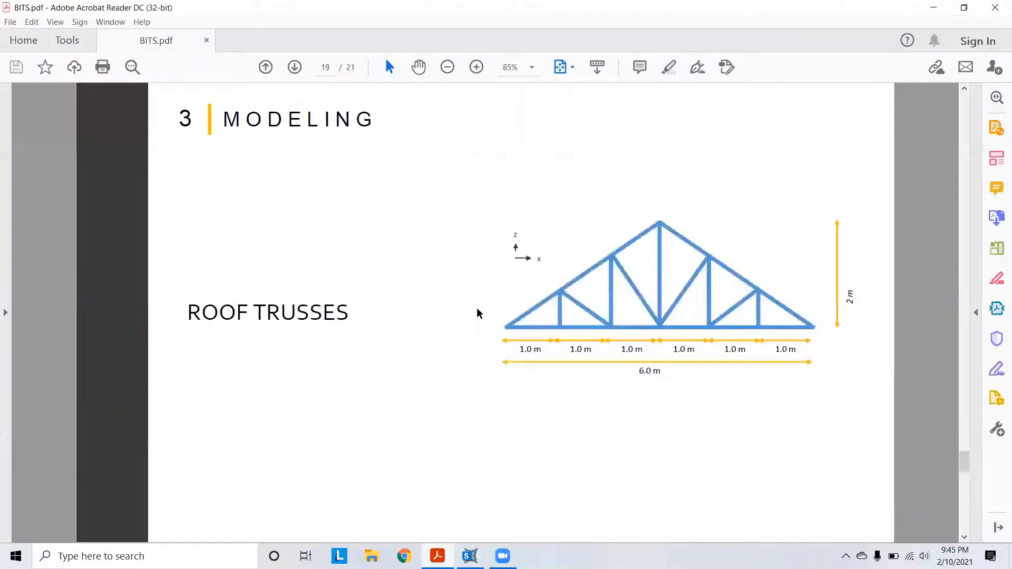
scroll(477, 304, down, 1)
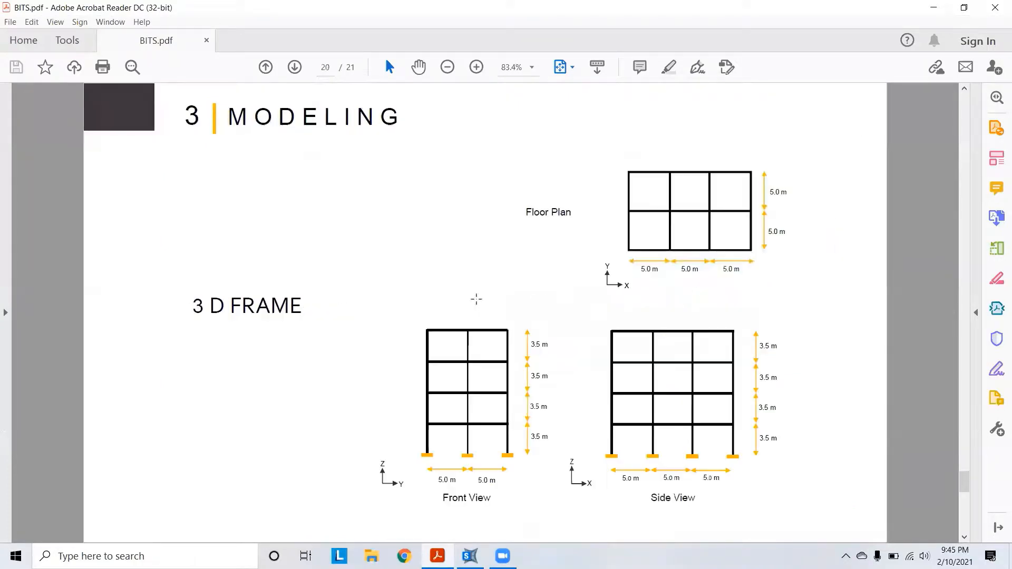
scroll(476, 300, up, 1)
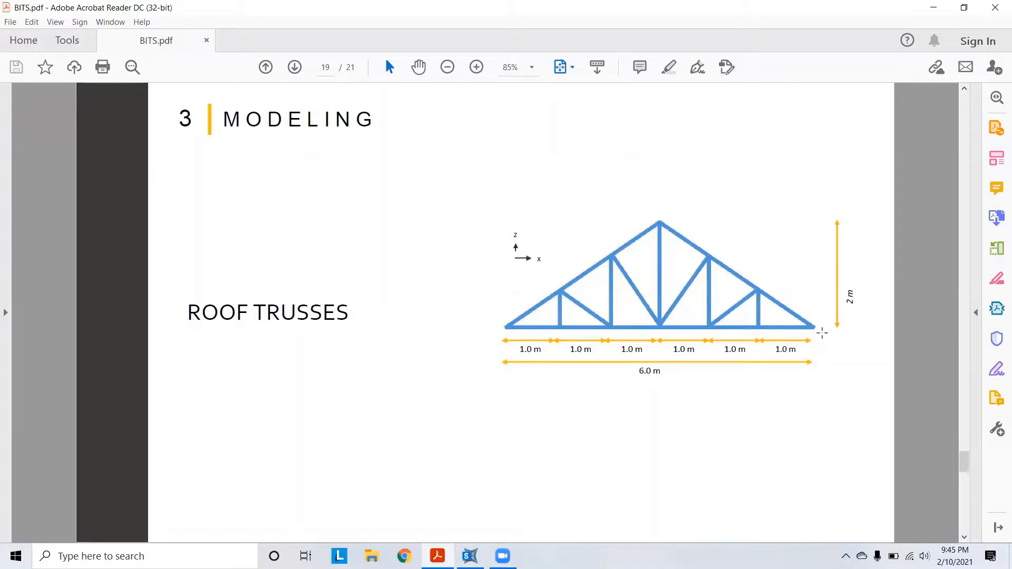
click(441, 554)
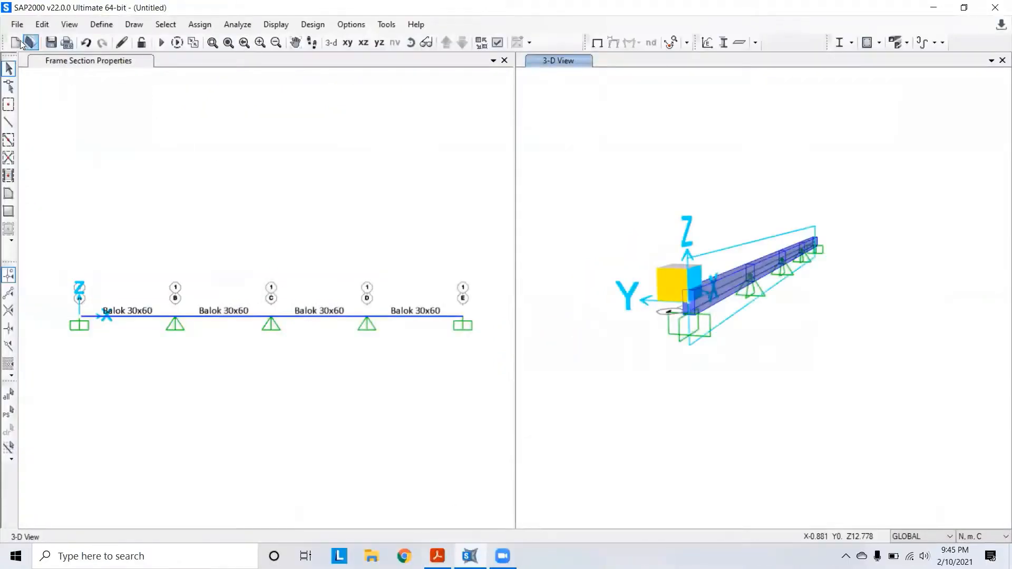
Start a new model and save the current beam model to Local Data (D:) as Simpel Beam.
click(19, 26)
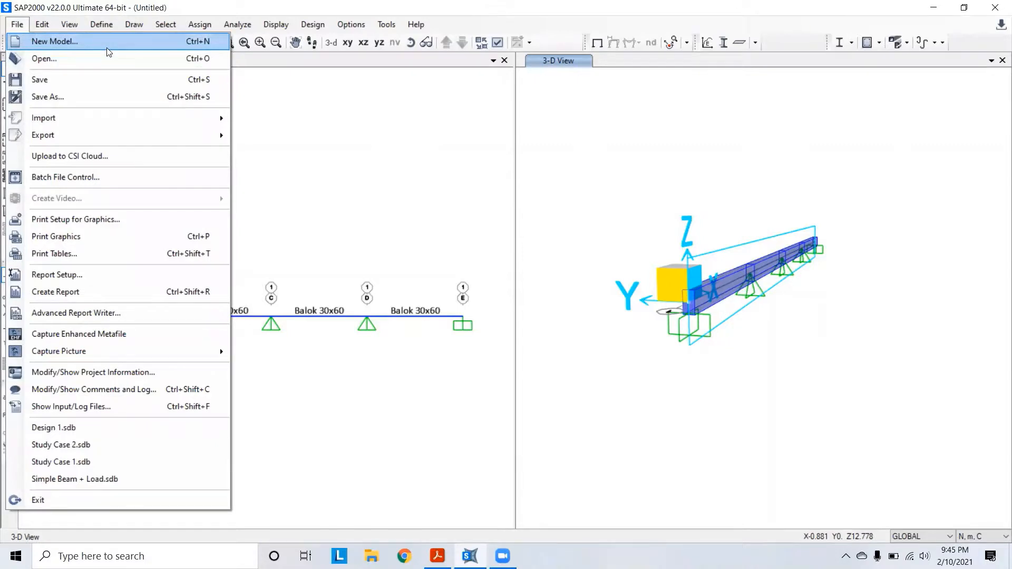
click(53, 42)
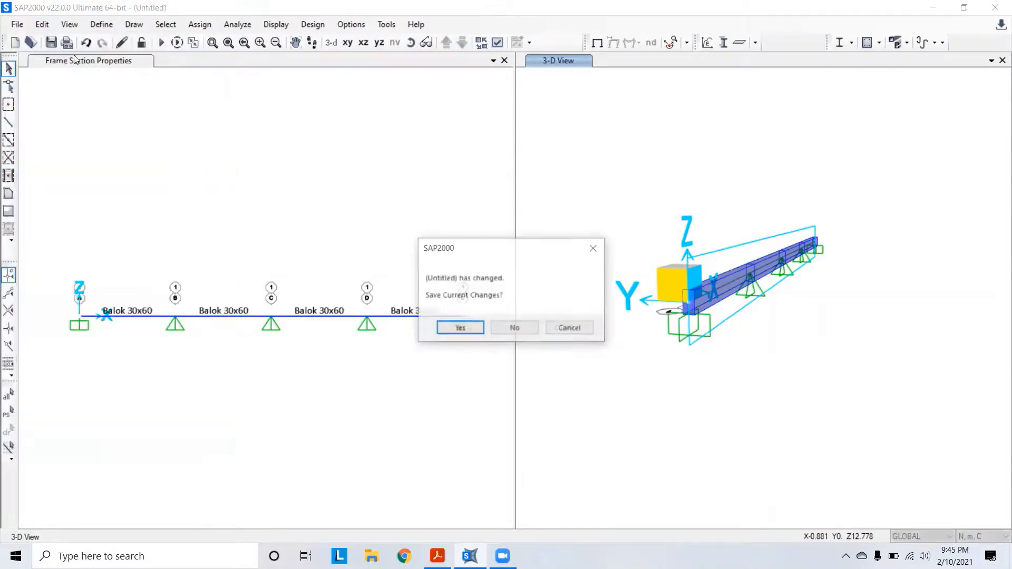
click(461, 328)
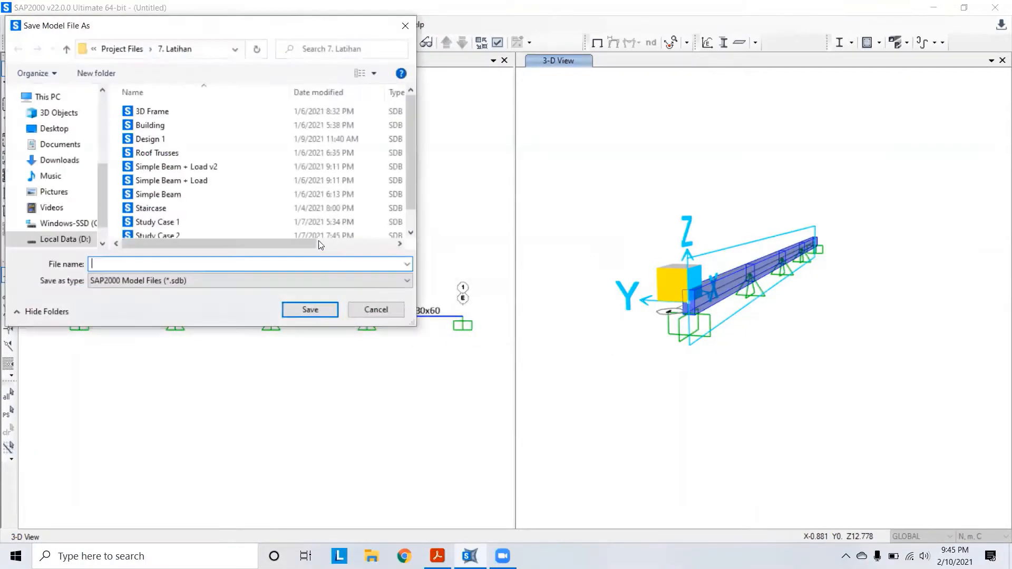
click(61, 238)
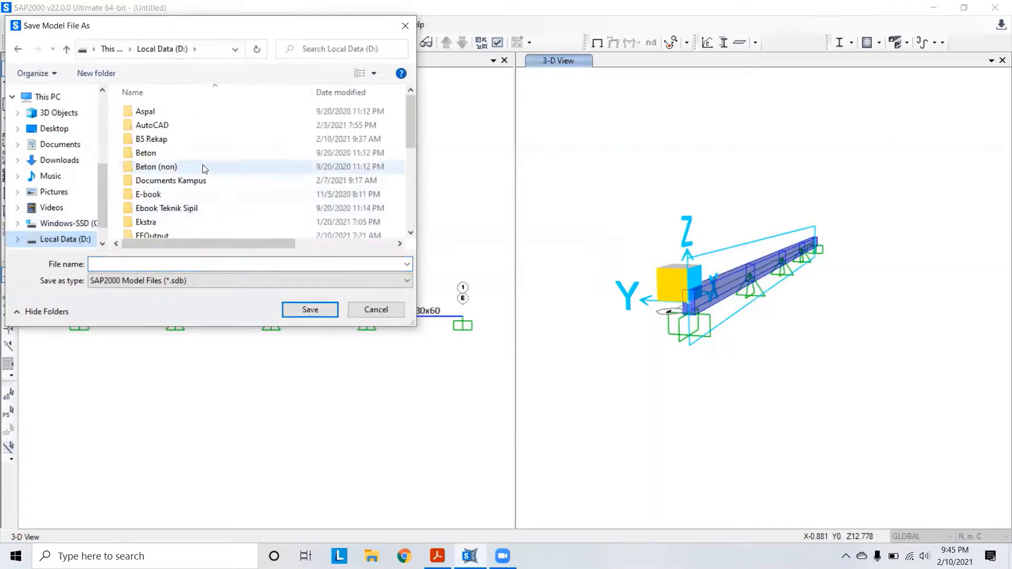
scroll(206, 174, down, 5)
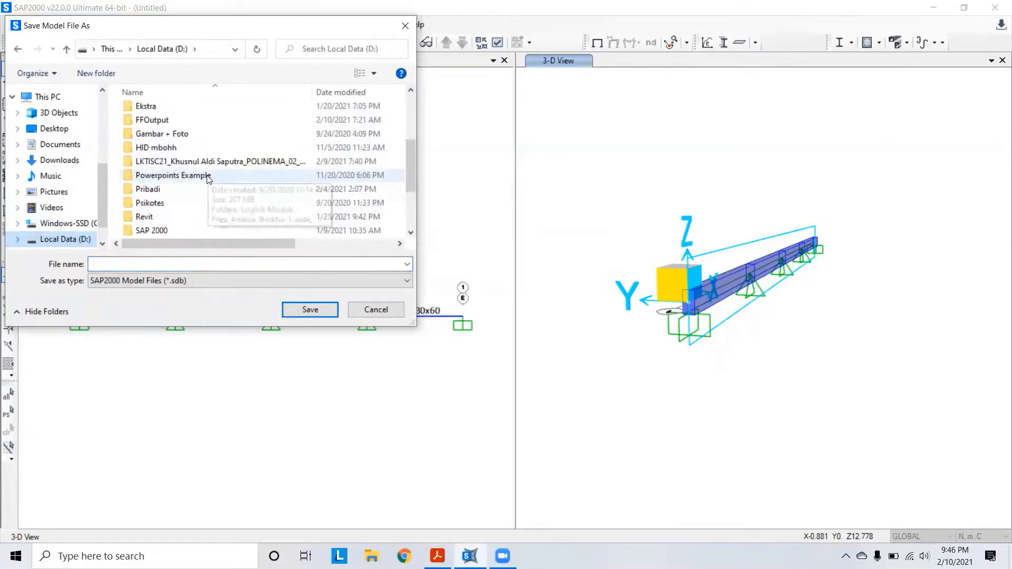
click(155, 266)
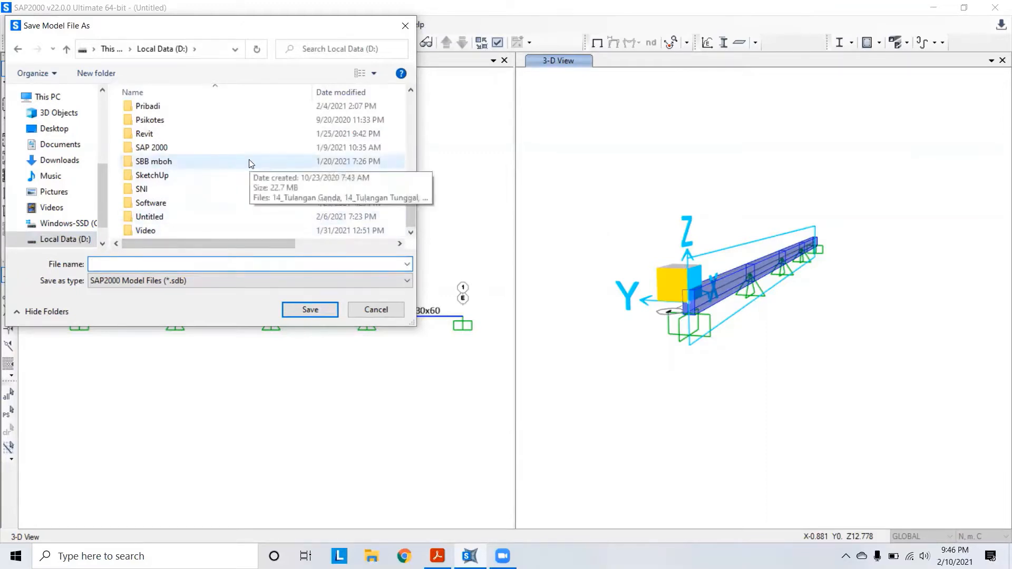
text(Simpel Beam)
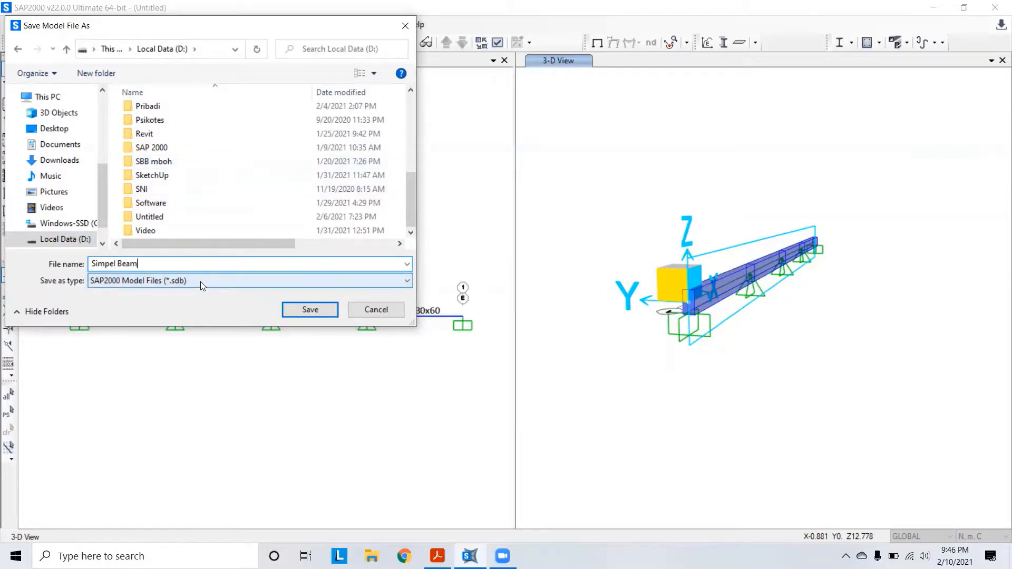
double_click(200, 282)
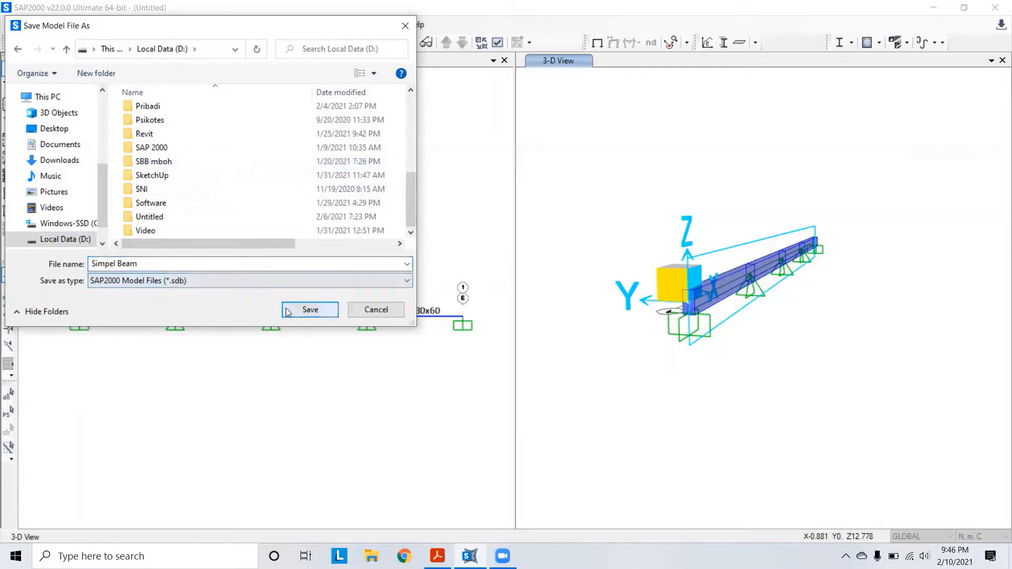
click(317, 310)
Create a new Grid Only model with 7 grid lines in X, 1 in Y and 2 in Z.
key(ctrl+n)
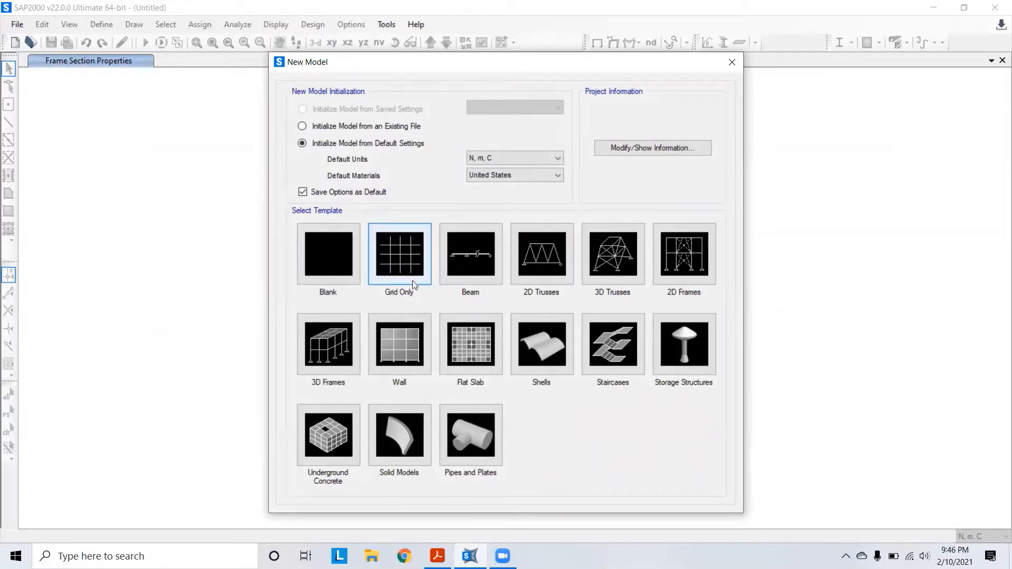
click(409, 261)
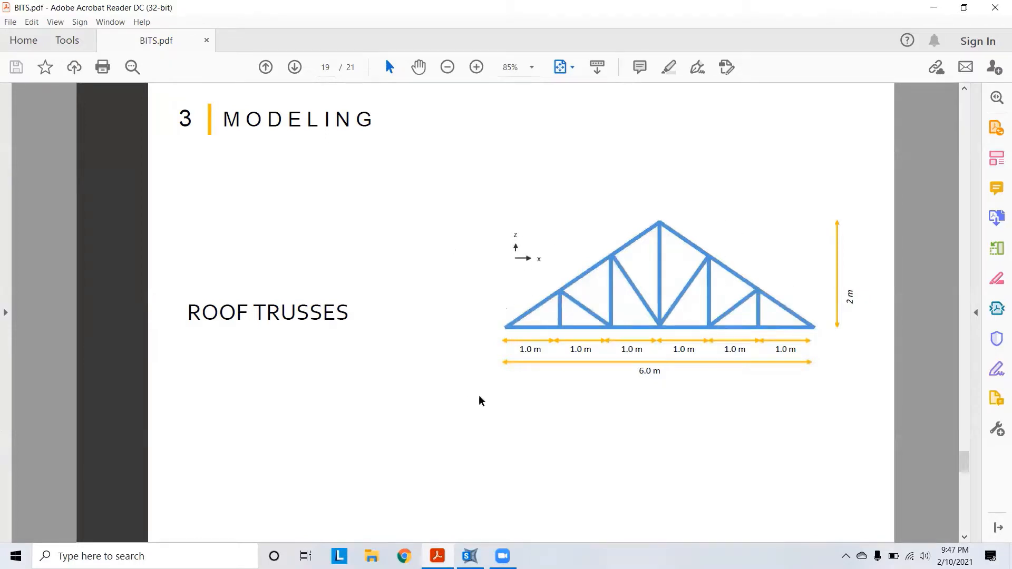
click(469, 556)
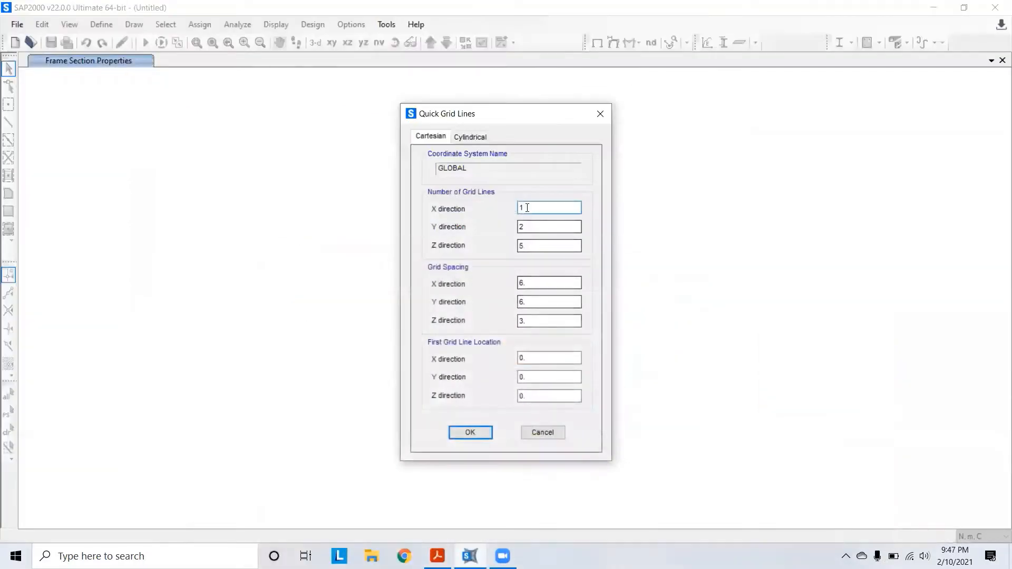
drag(526, 208, 513, 246)
text(7)
text(1)
text(2)
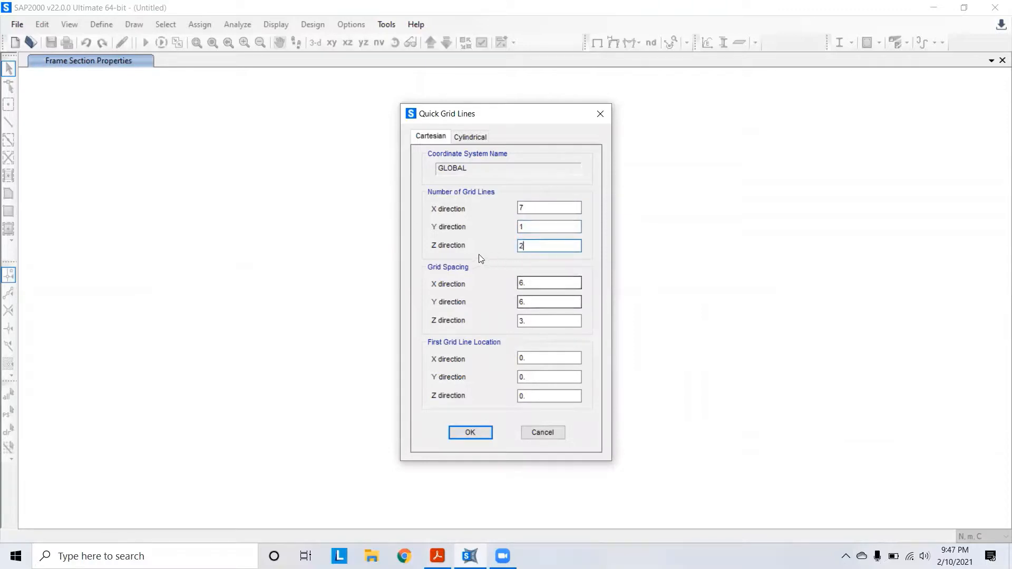
Check the roof truss dimensions in BITS.pdf, set grid spacing to X 1, Y 1 and Z 2 m, and show the grid in the X-Z plane.
click(437, 556)
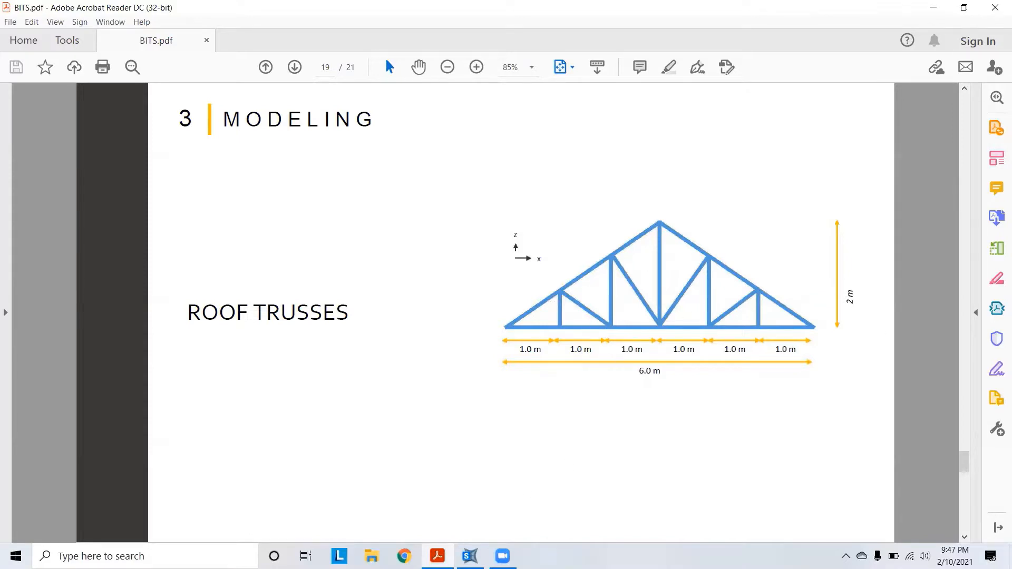
click(470, 556)
drag(529, 283, 510, 284)
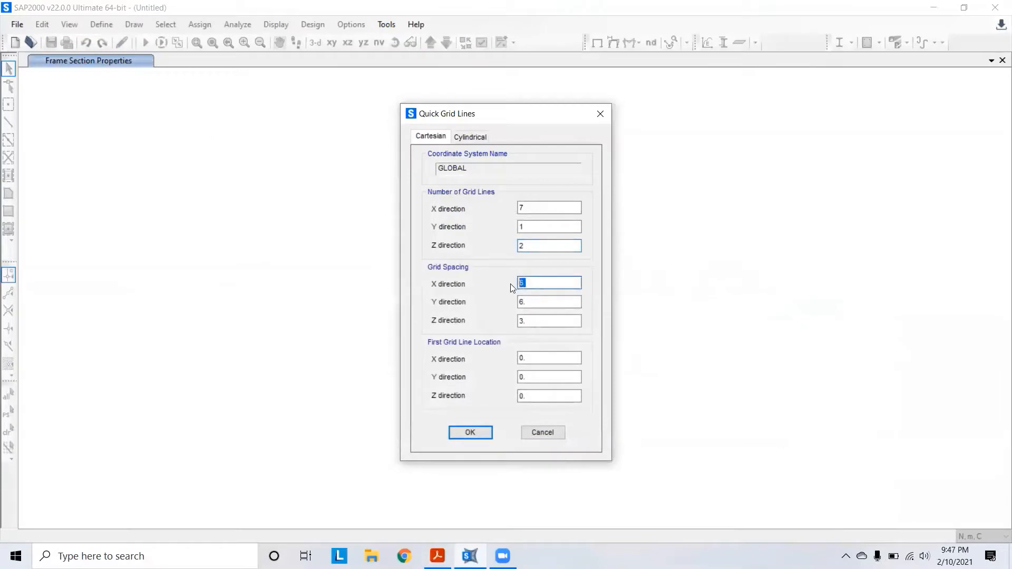
text(1)
click(532, 322)
double_click(531, 323)
text(2)
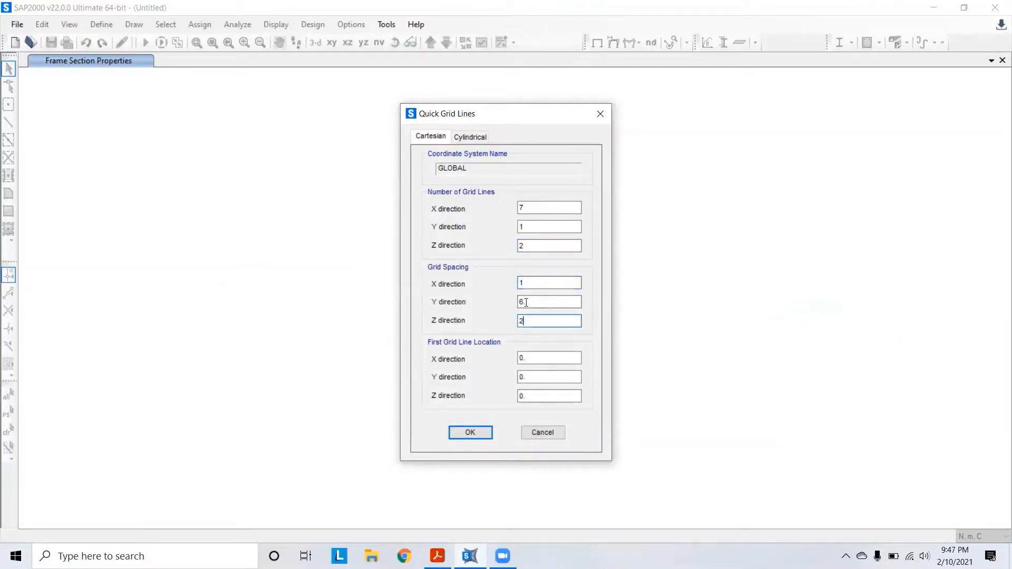
double_click(525, 303)
text(1)
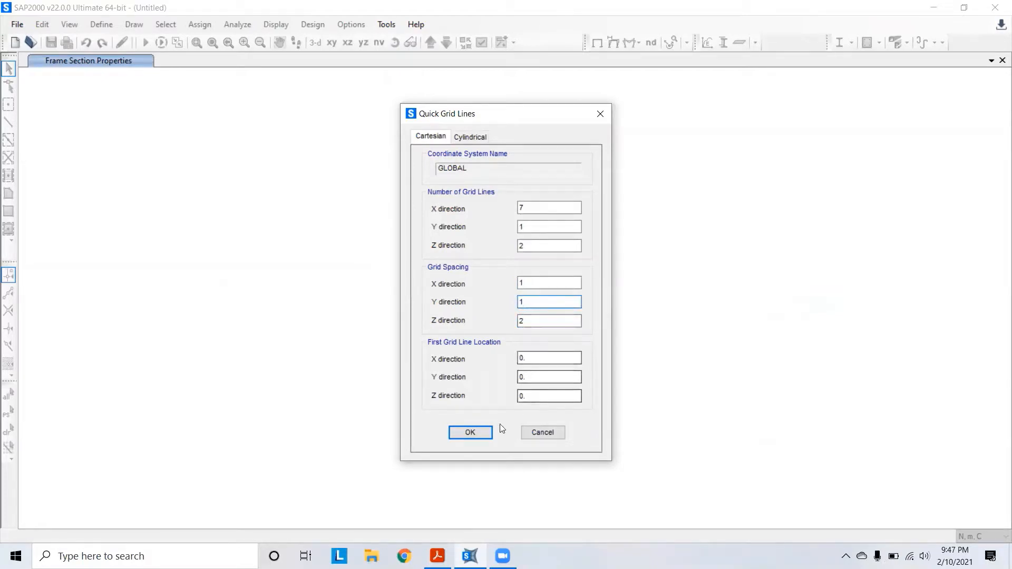
click(473, 432)
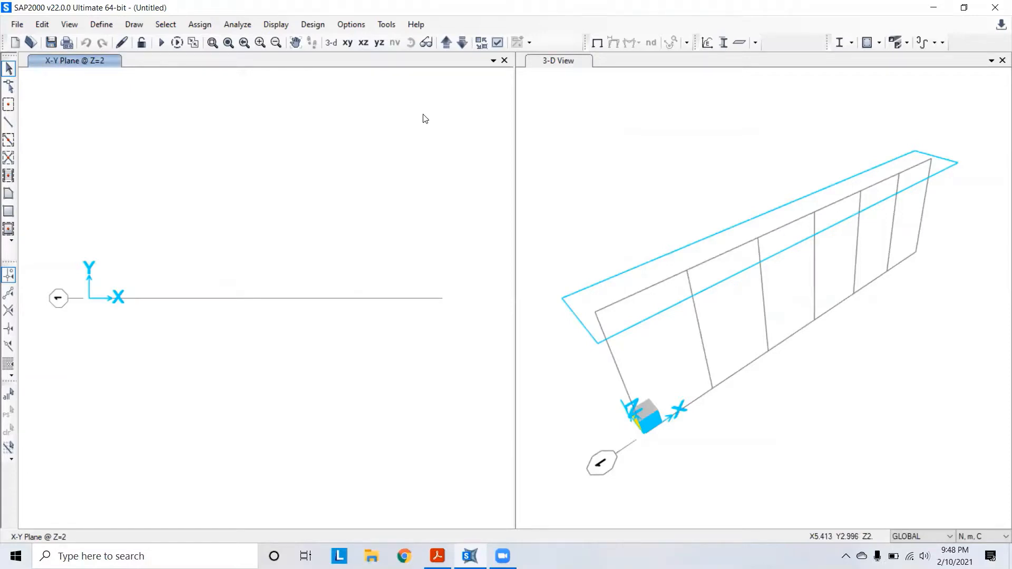
click(364, 43)
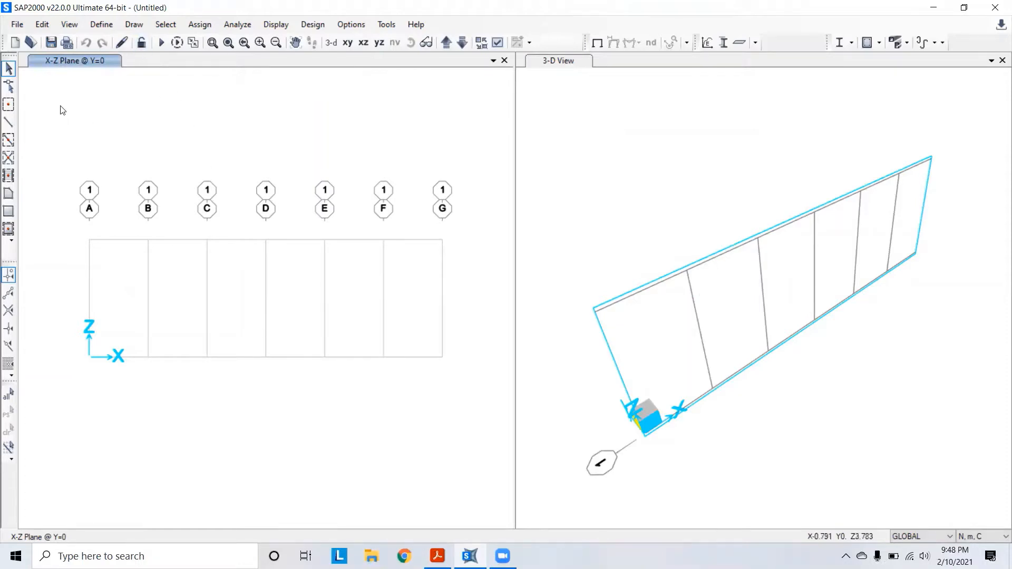
Review the 4000Psi and A992Fy50 entries in the material definitions.
click(102, 25)
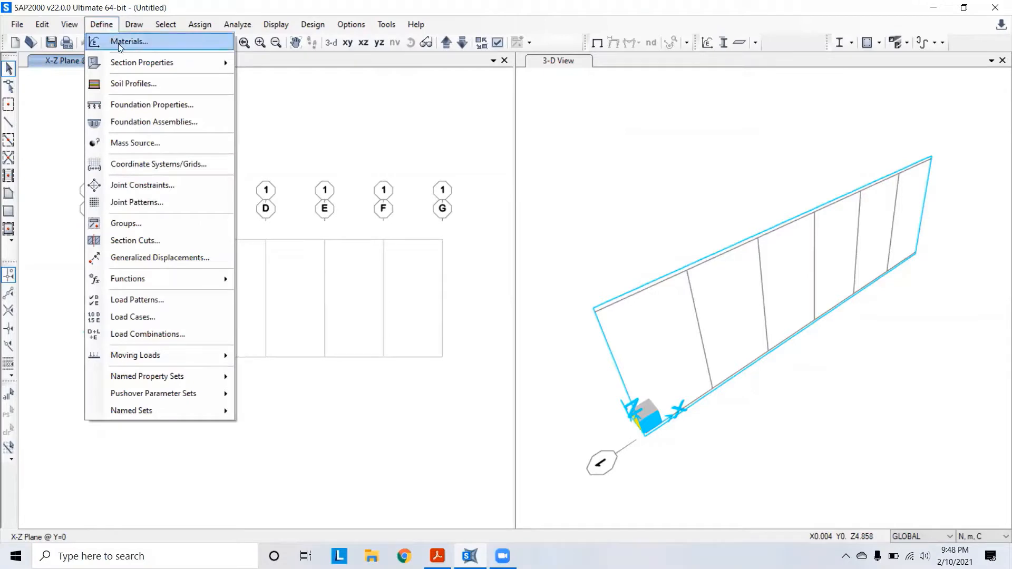
click(120, 46)
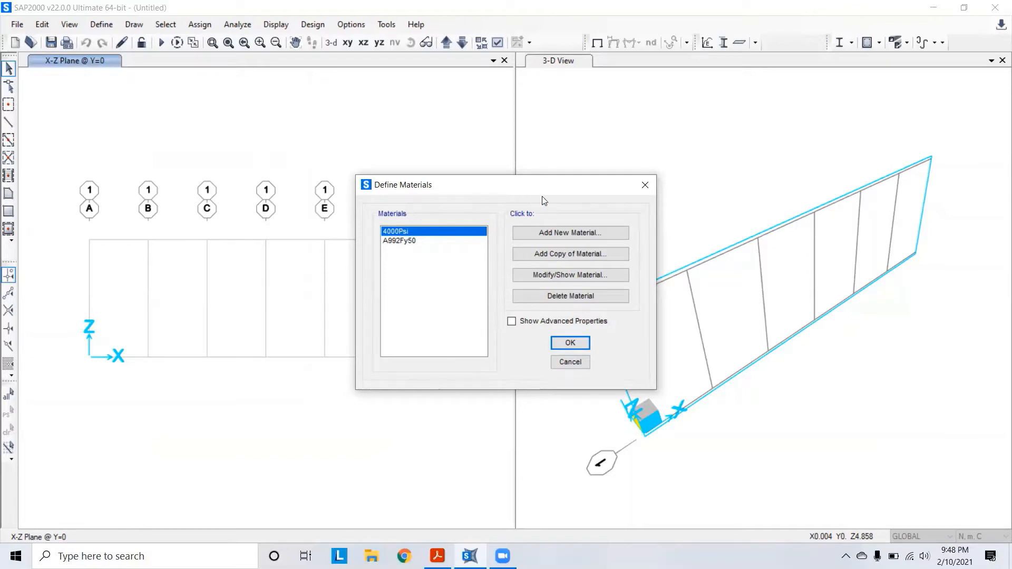
click(415, 242)
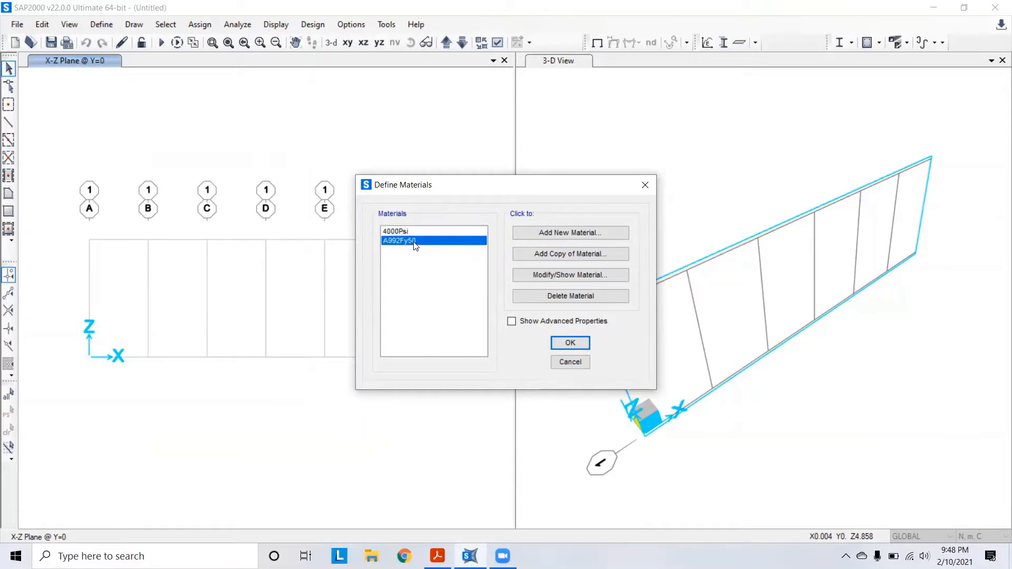
click(395, 231)
click(399, 240)
click(401, 232)
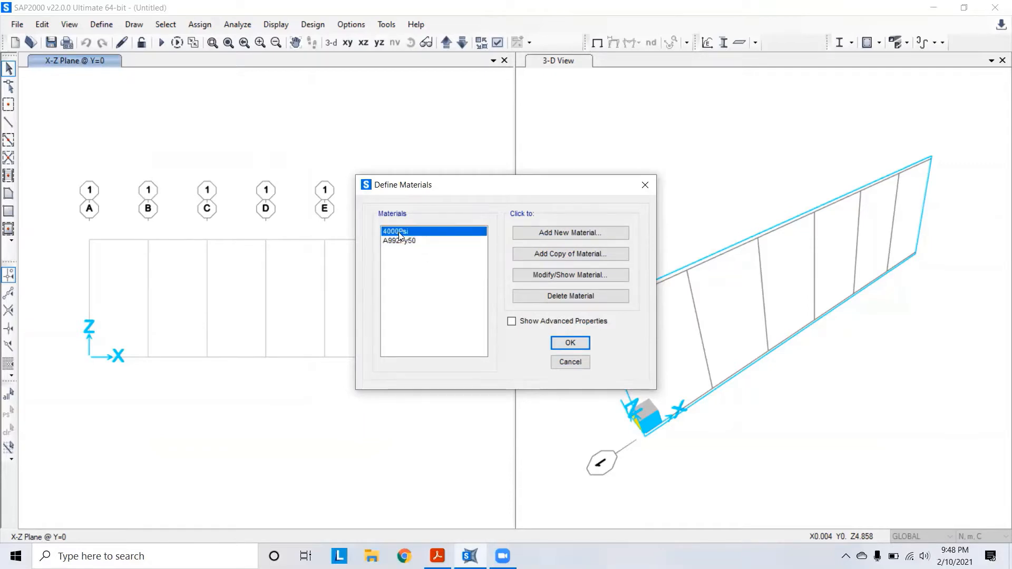
click(644, 185)
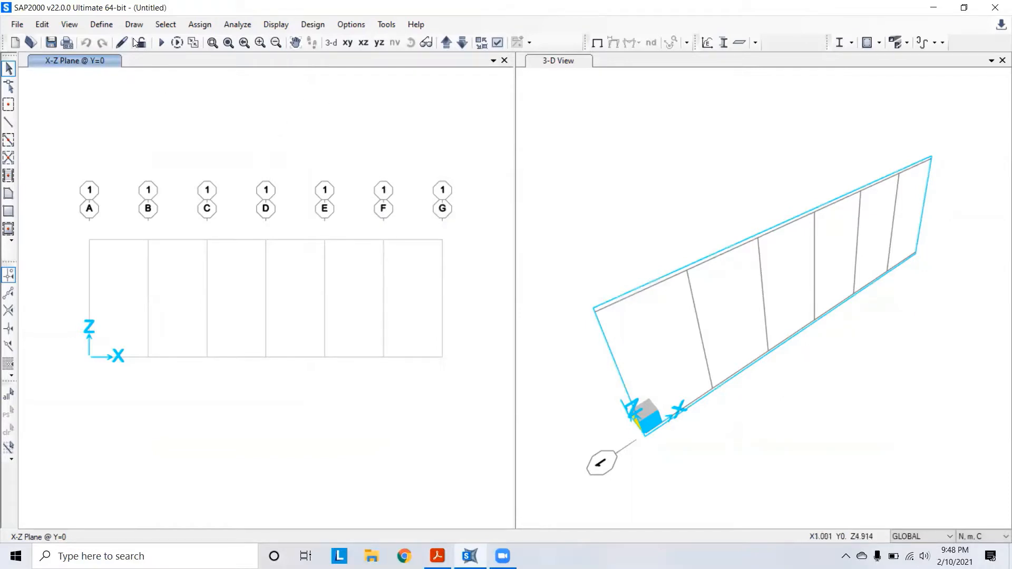
Draw the truss's bottom chord as six 1 m straight frames with section FSEC1 along Z=0 from grid A to G.
click(6, 125)
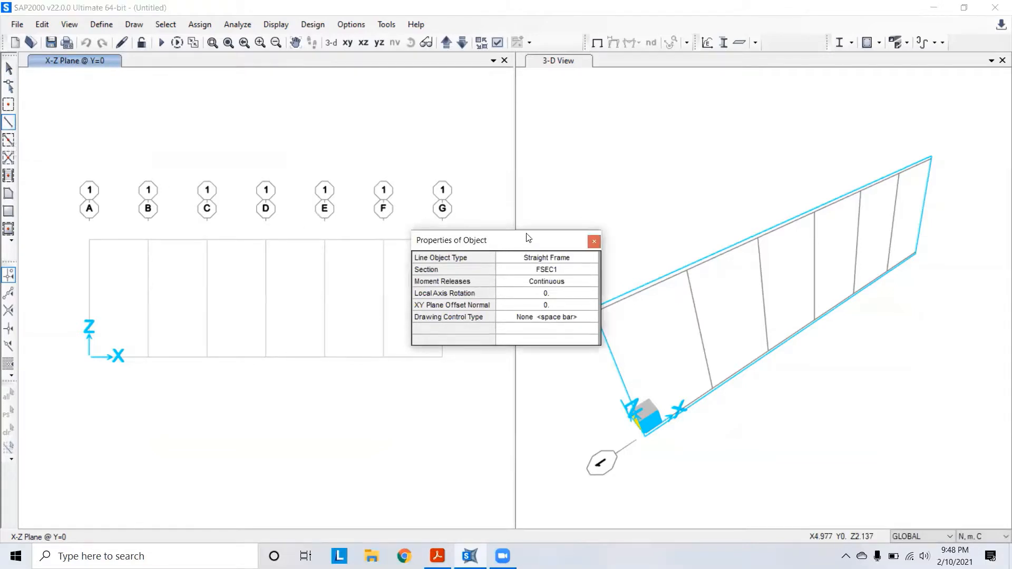
drag(529, 238, 578, 102)
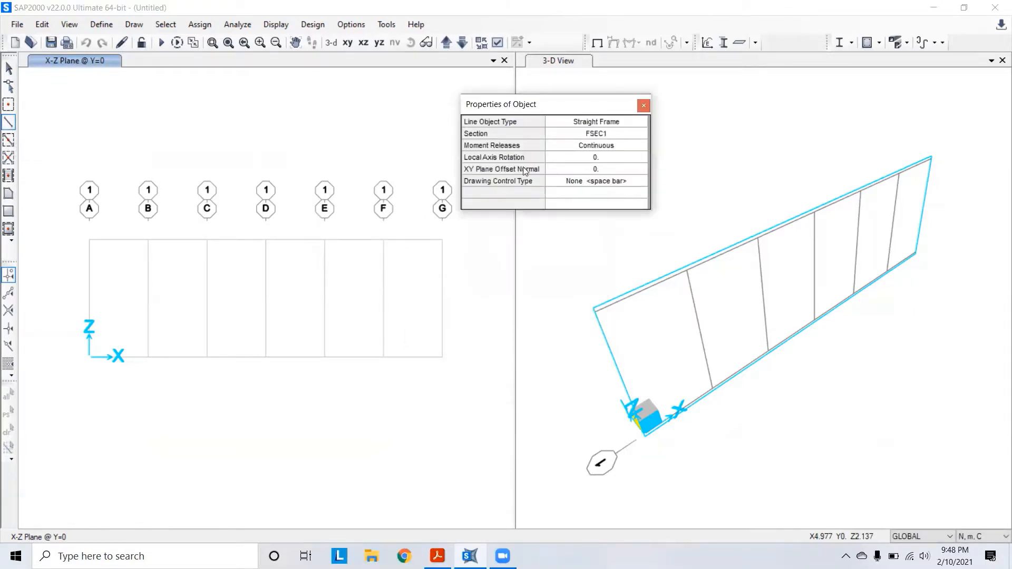
click(603, 135)
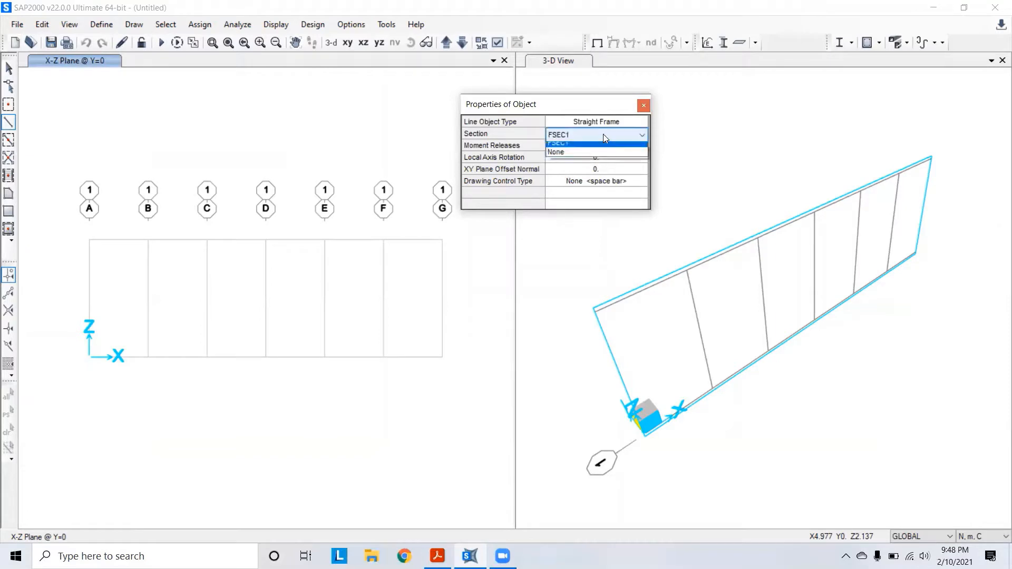
click(603, 134)
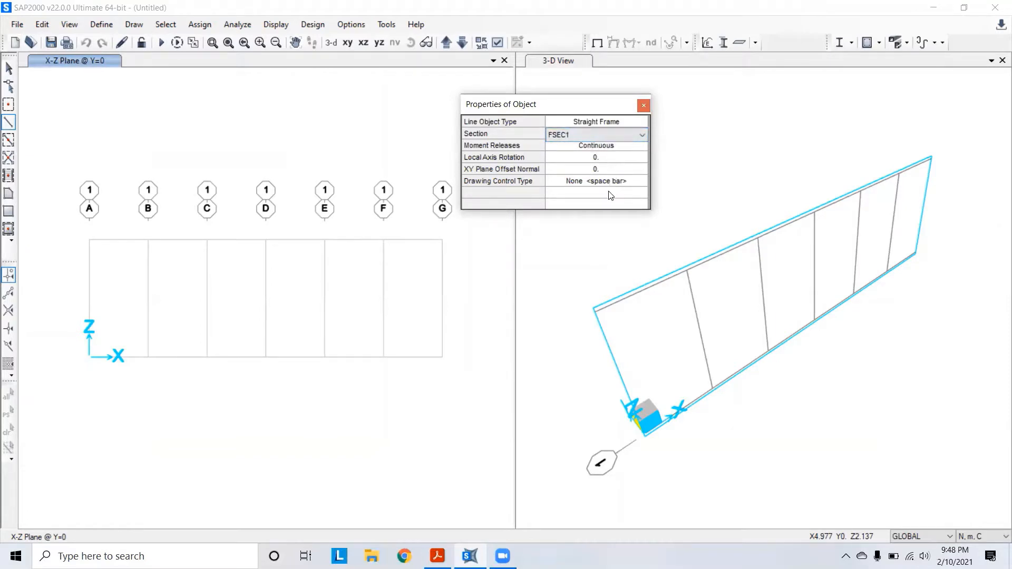
click(89, 356)
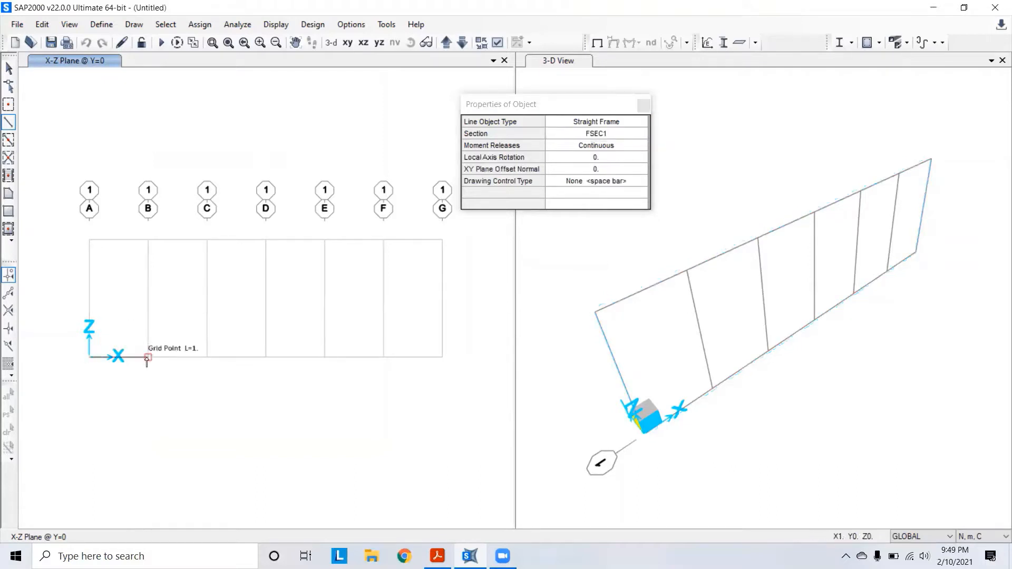
click(207, 357)
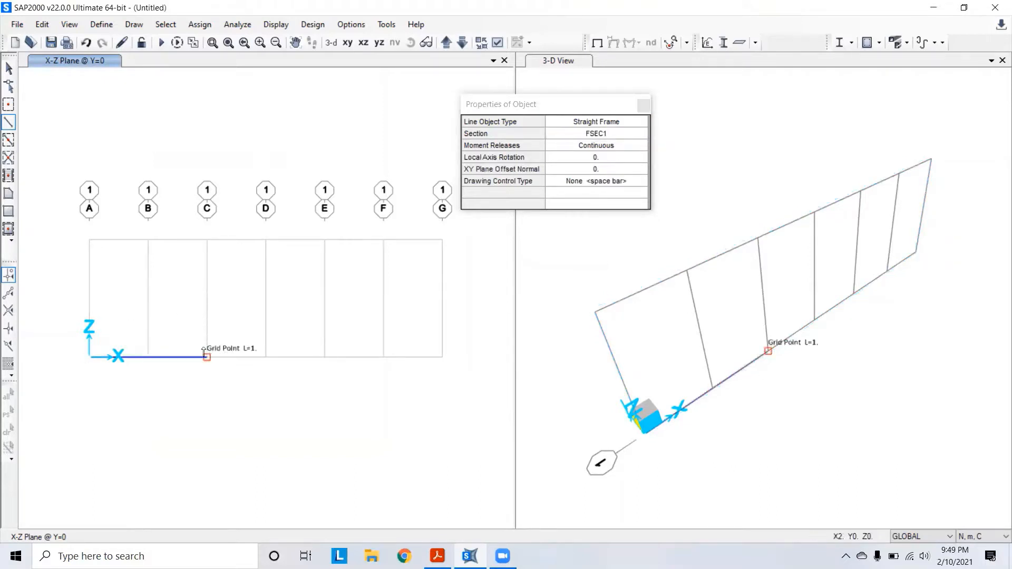
click(266, 357)
click(325, 357)
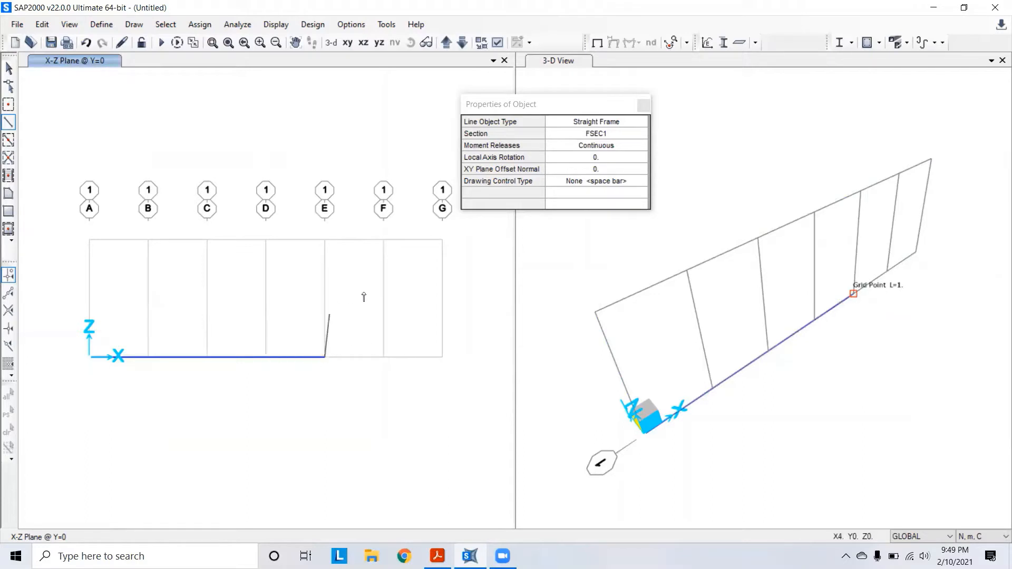
click(384, 357)
click(443, 357)
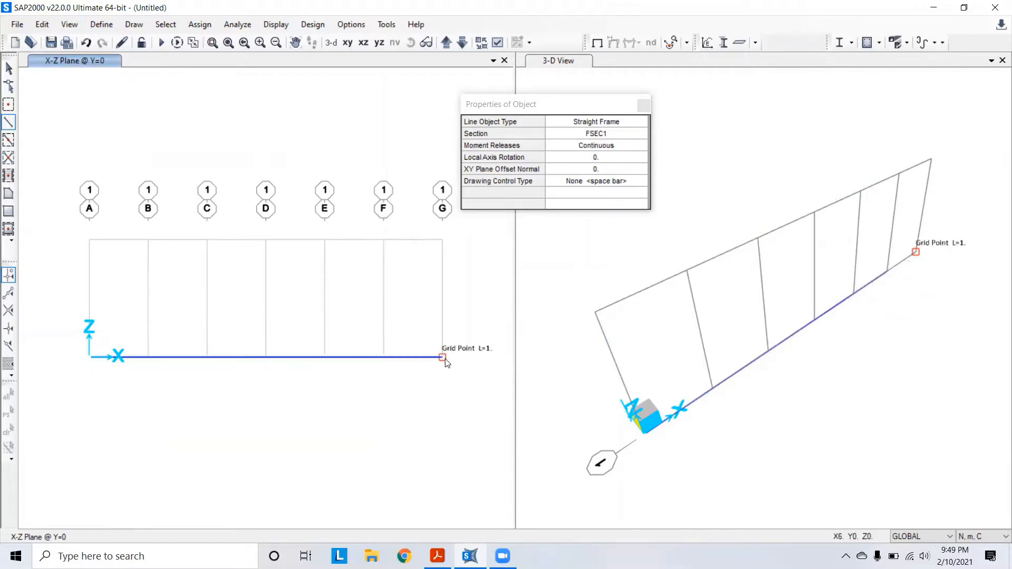
Draw the two sloping top chords from the bottom chord's end at G to the apex at D, Z=2, and down to A.
click(265, 240)
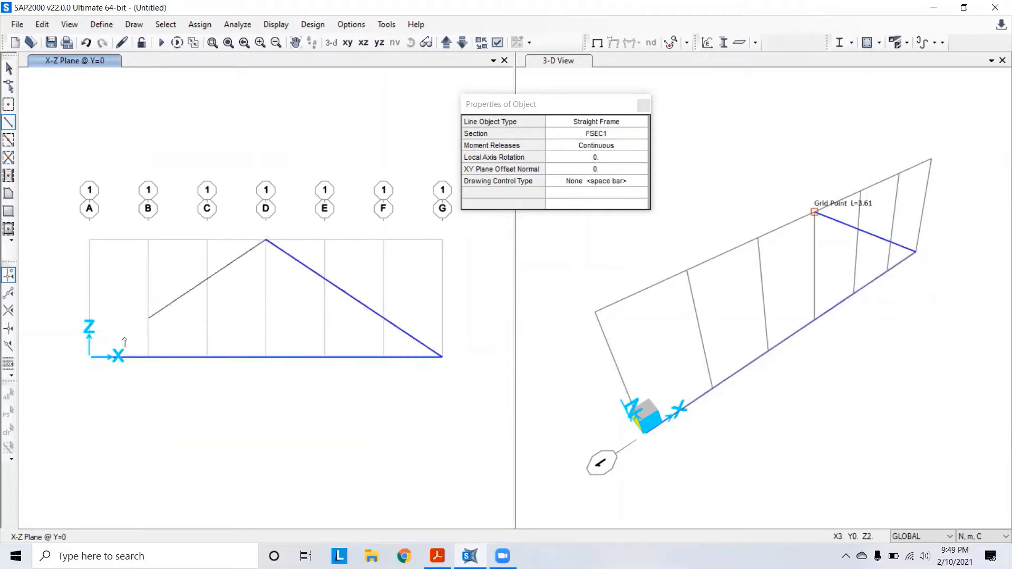
click(90, 357)
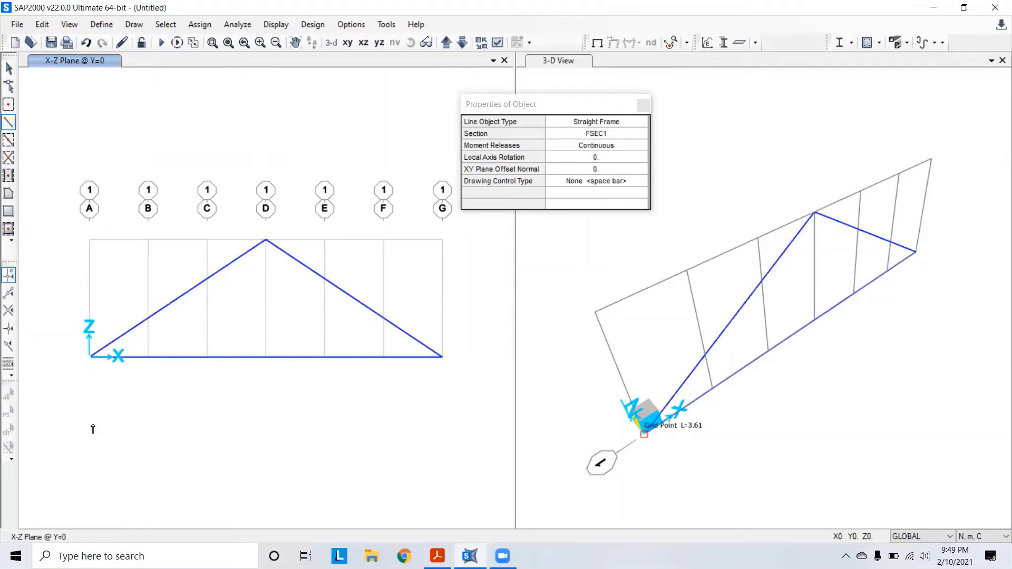
right_click(119, 145)
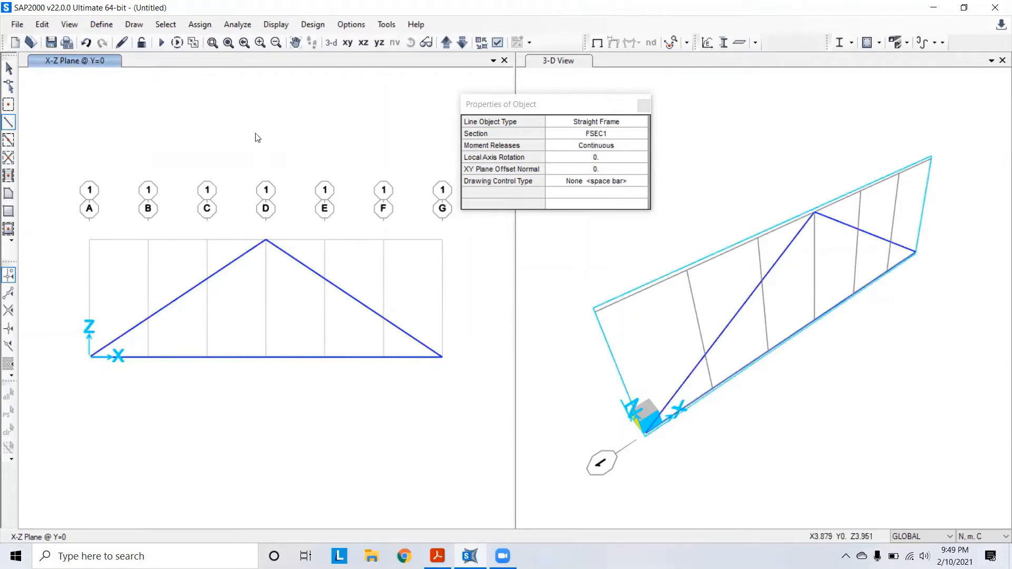
Try to draw a vertical frame at grid B from the bottom chord up to the sloping top chord, and undo it.
click(148, 358)
click(148, 318)
scroll(176, 339, up, 4)
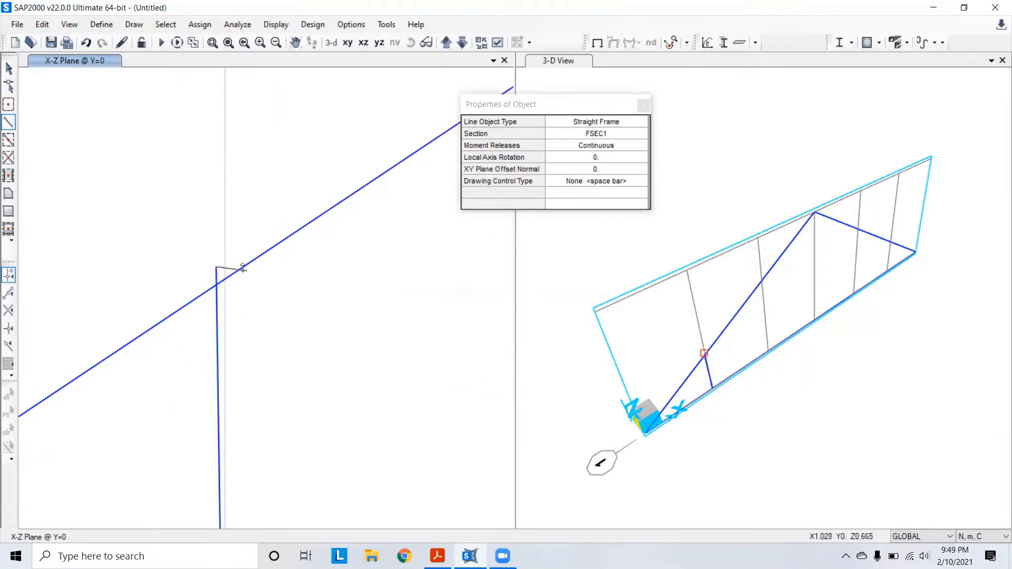
scroll(243, 267, down, 2)
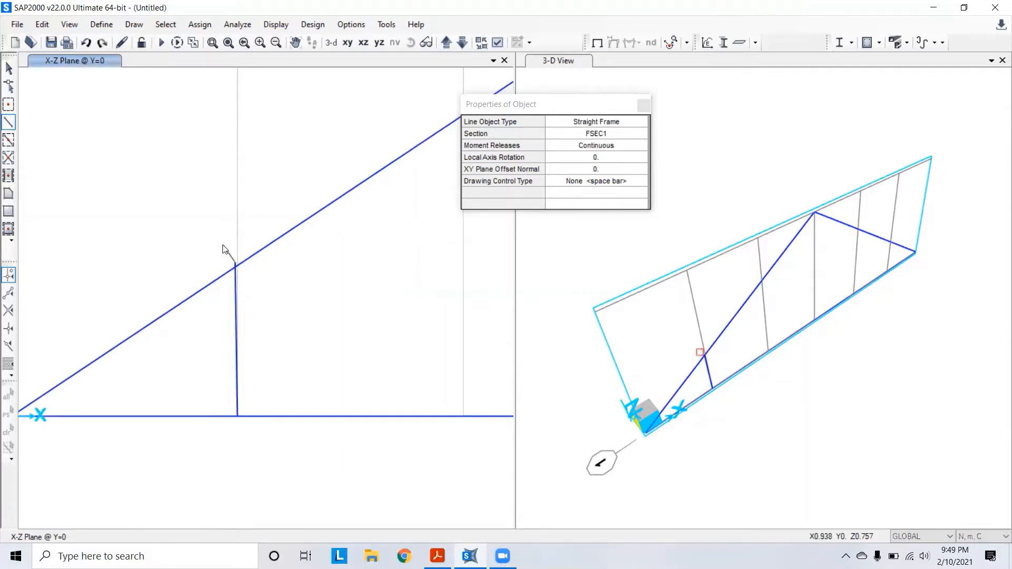
key(ctrl+z)
scroll(284, 268, down, 2)
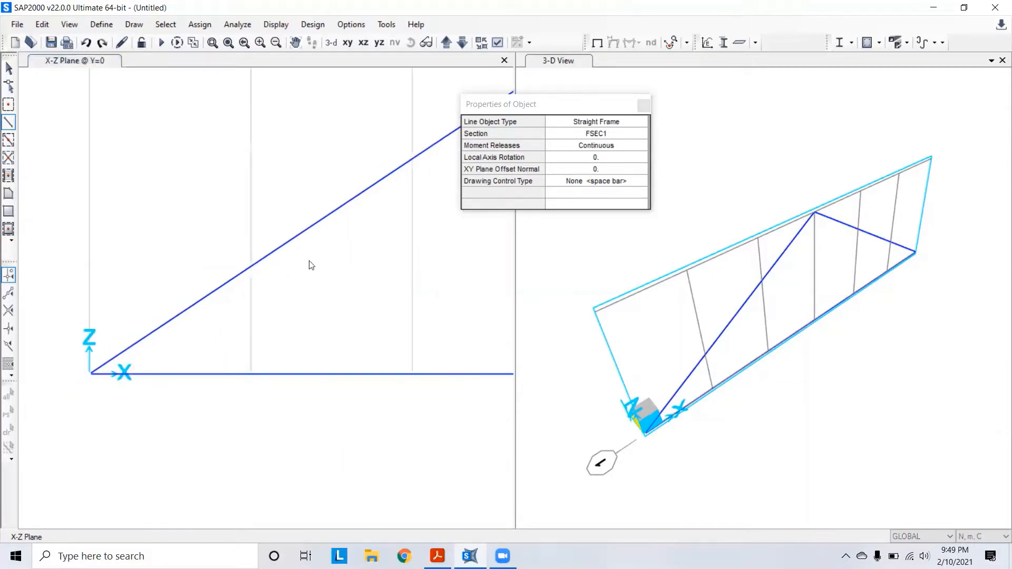
Draw a full-height vertical FSEC1 frame on grid B from Z=0 to Z=2.
click(8, 122)
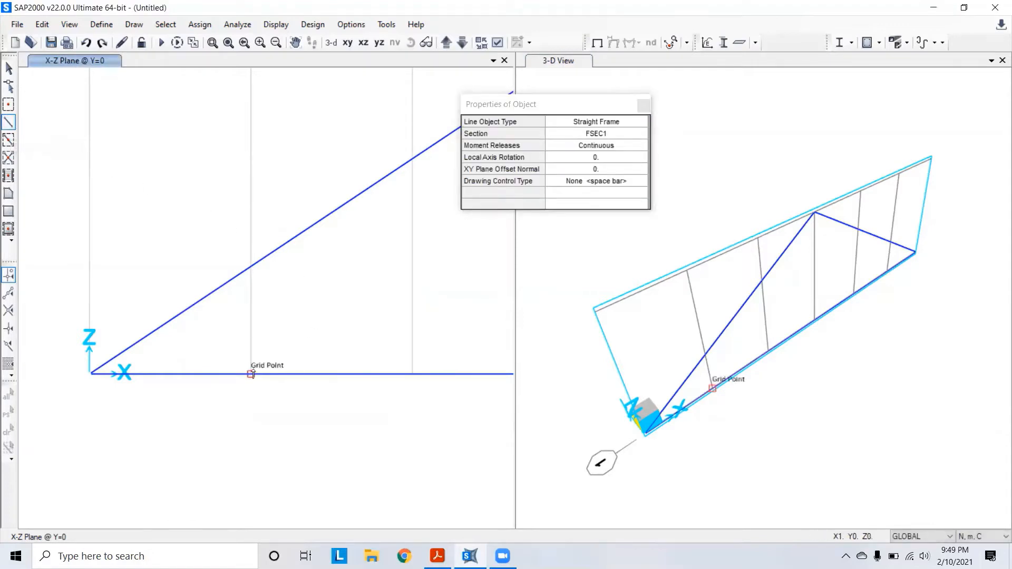
scroll(251, 374, down, 2)
scroll(249, 315, up, 5)
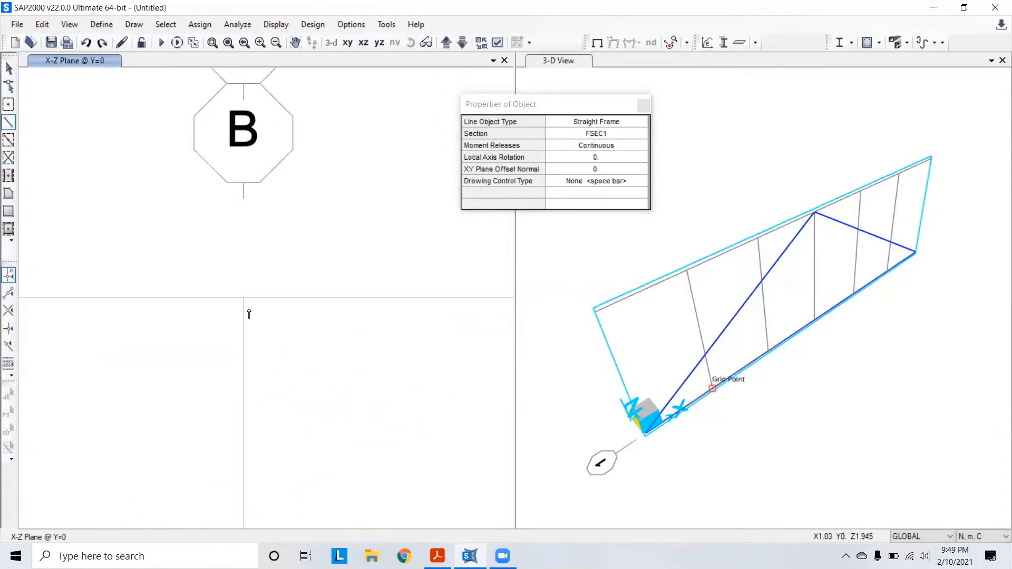
click(244, 296)
scroll(245, 295, down, 5)
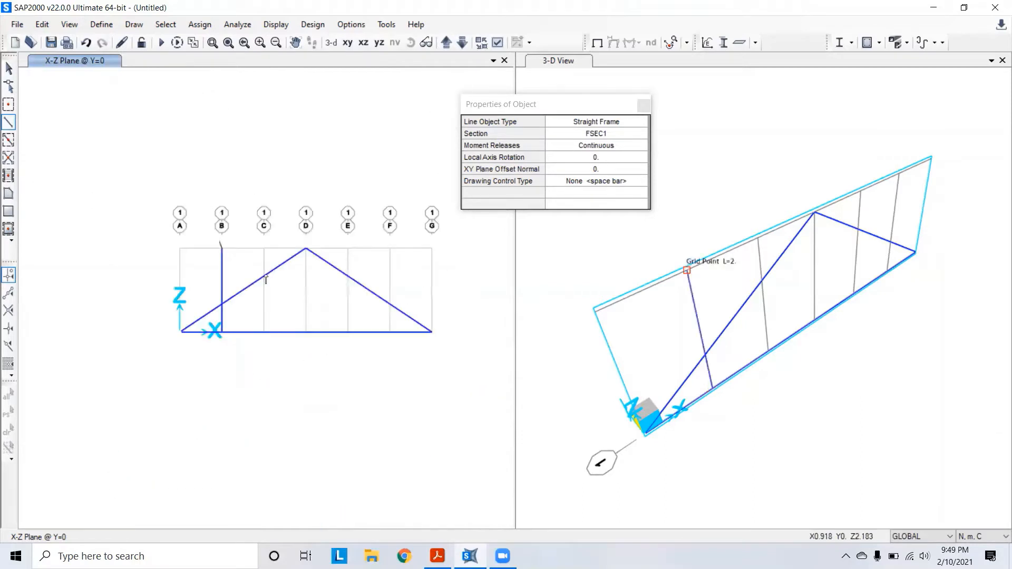
right_click(292, 320)
Draw full-height vertical frames on grids C and D from the bottom chord up to Z=2.
scroll(253, 332, up, 3)
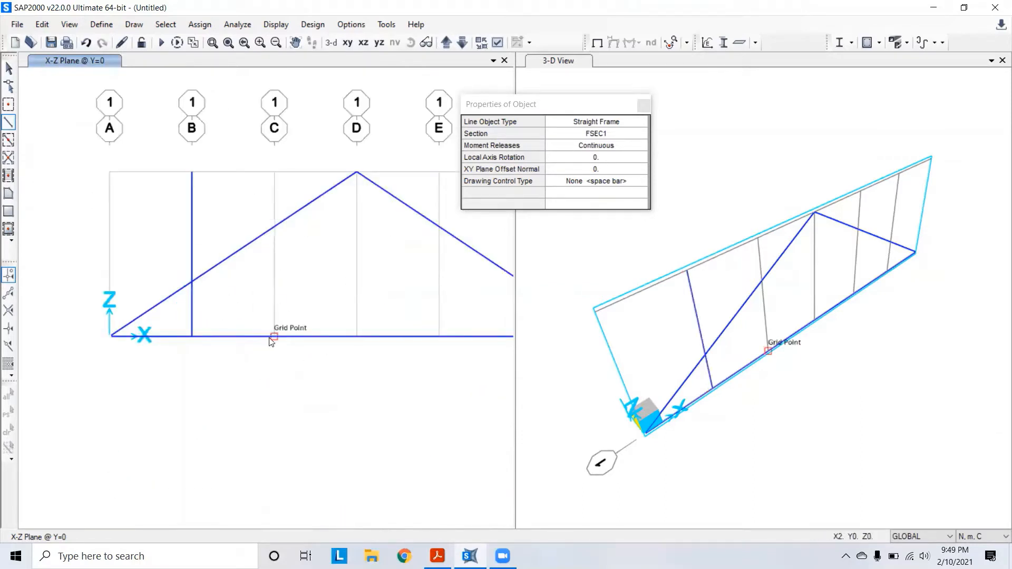
click(274, 337)
click(273, 170)
right_click(299, 277)
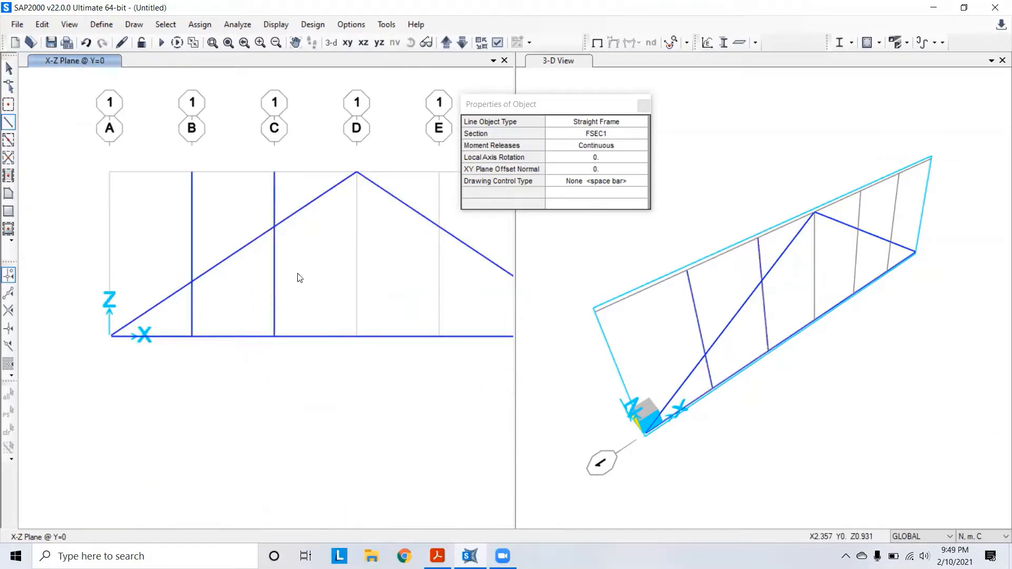
click(356, 336)
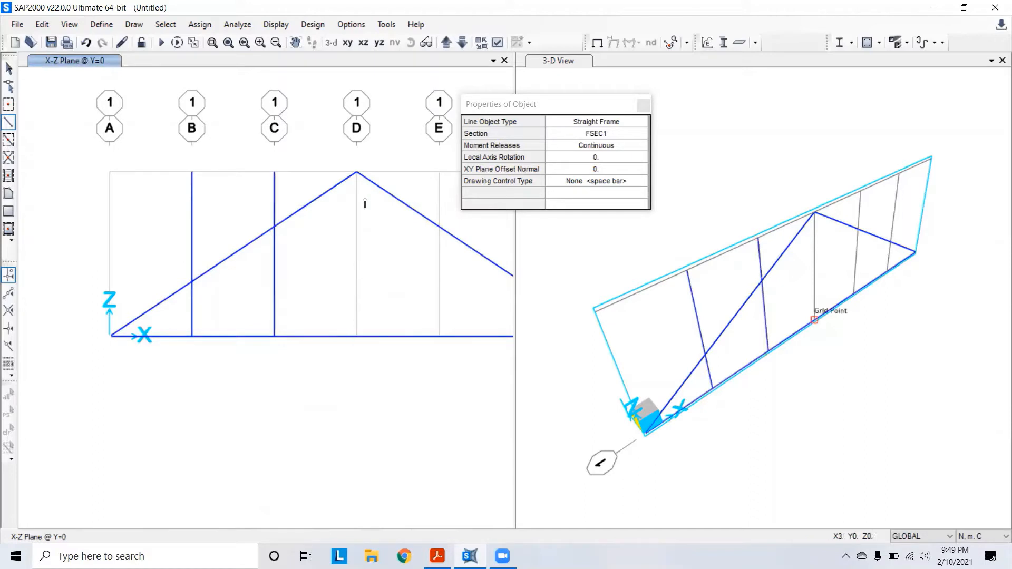
click(356, 172)
scroll(310, 255, down, 3)
Draw short vertical frames from the bottom chord at grids E and F, ending below the sloping chord, with E about 0.67 m high.
scroll(255, 235, up, 4)
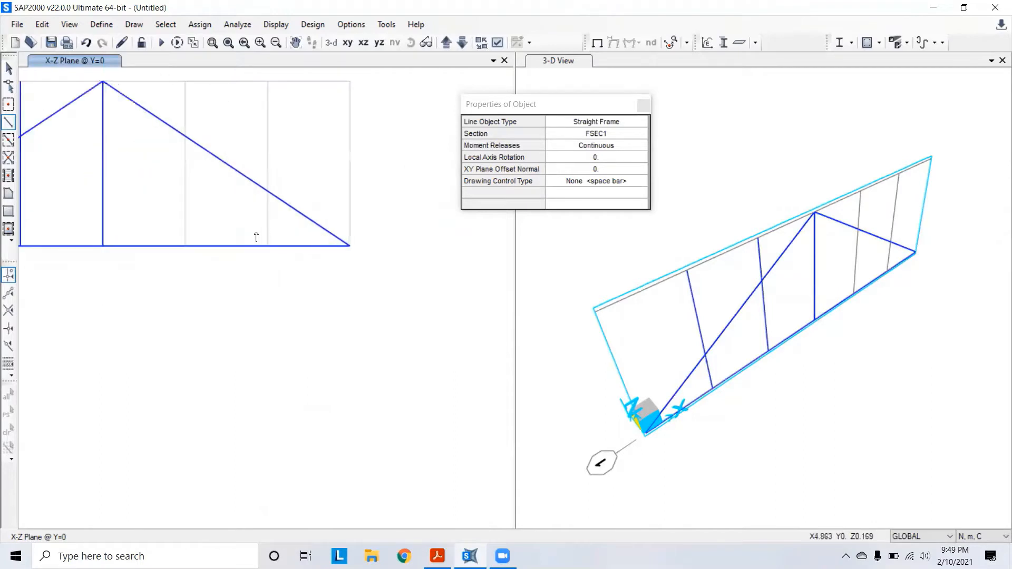
scroll(261, 186, down, 3)
scroll(261, 185, up, 3)
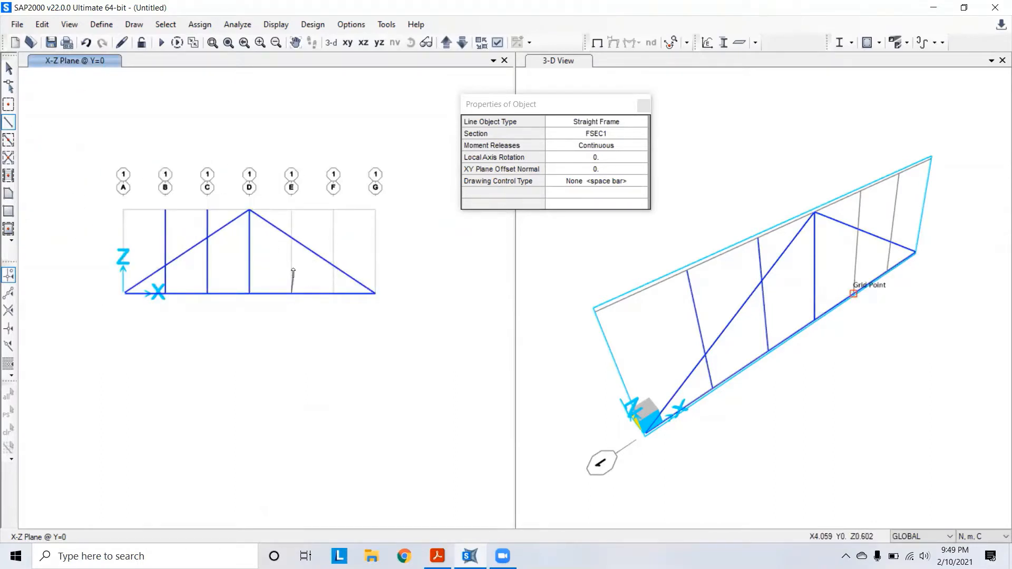
scroll(293, 270, up, 2)
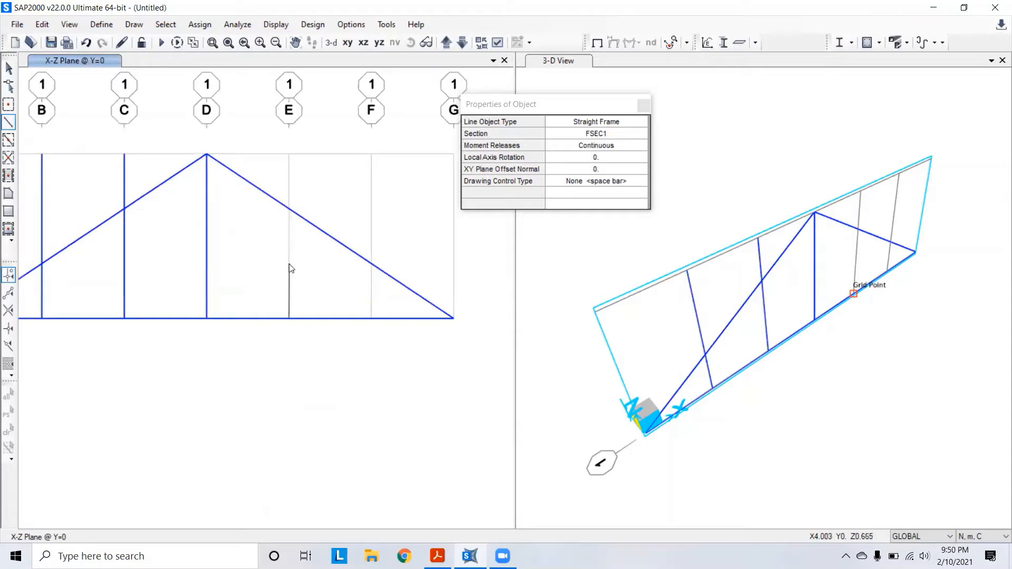
click(289, 263)
key(Escape)
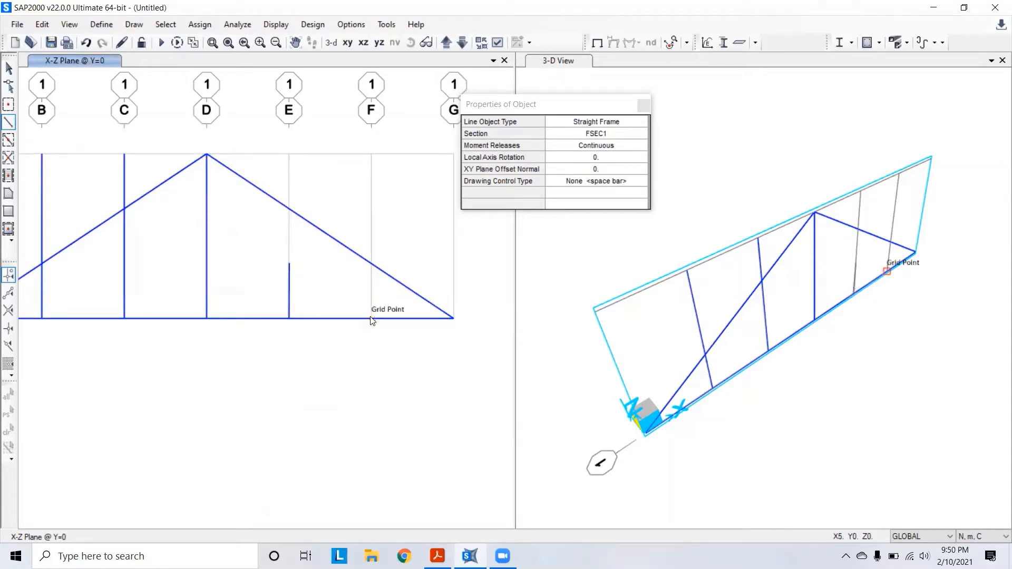
click(371, 285)
key(Escape)
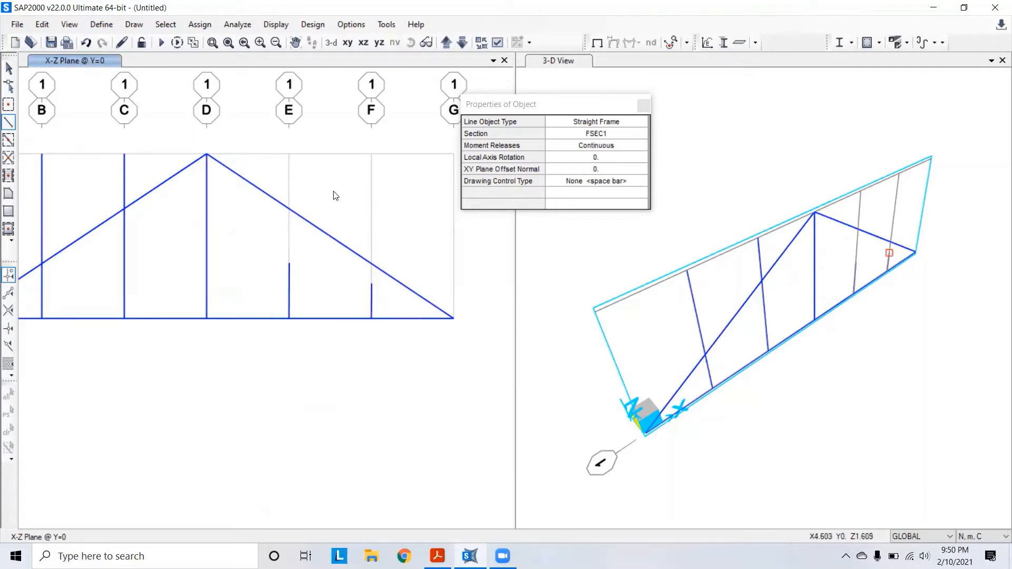
click(644, 105)
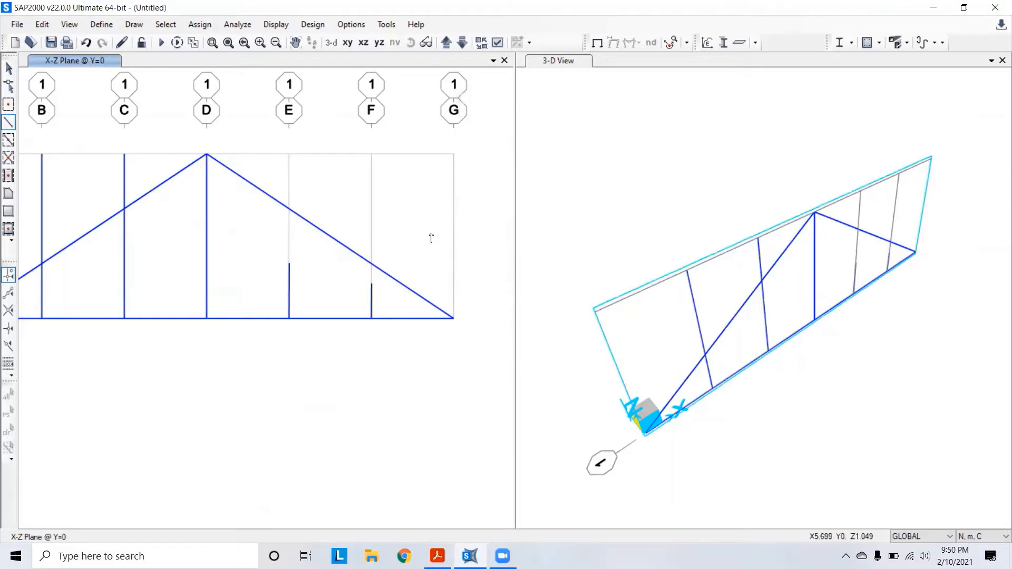
scroll(431, 238, down, 2)
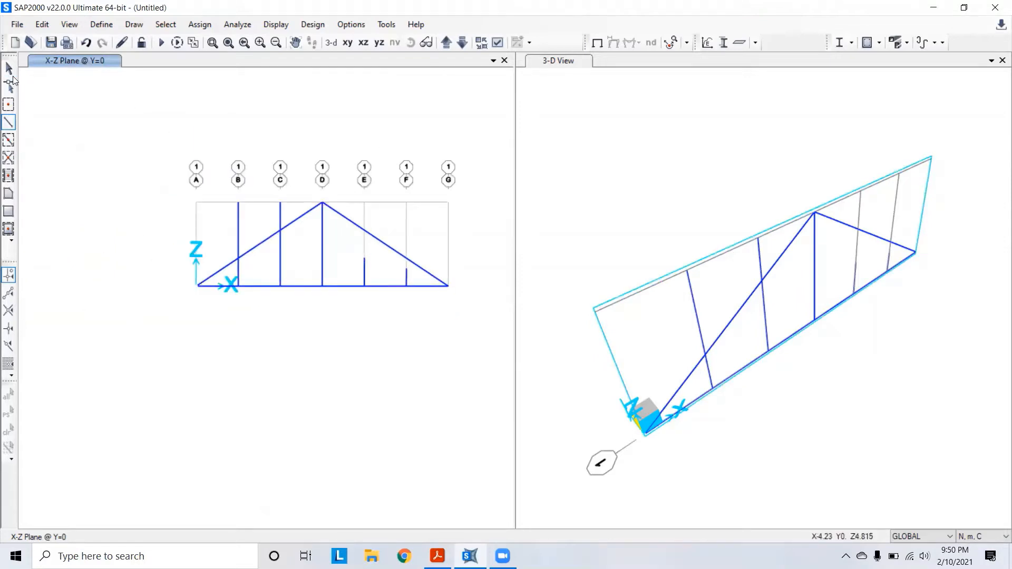
click(8, 68)
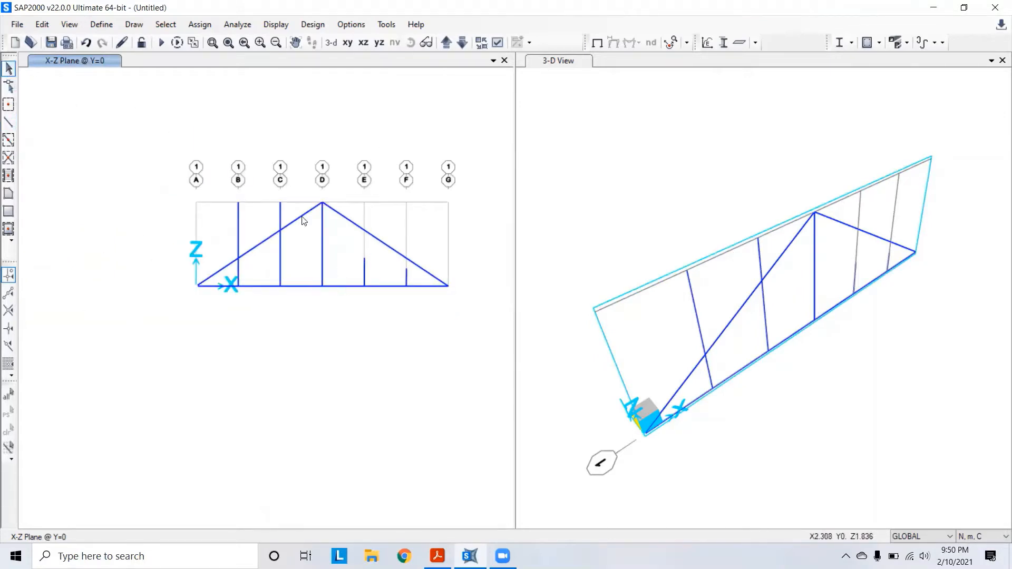
Delete the vertical frame at grid B and undo the deletion.
scroll(276, 228, up, 2)
scroll(236, 287, down, 2)
scroll(322, 297, up, 1)
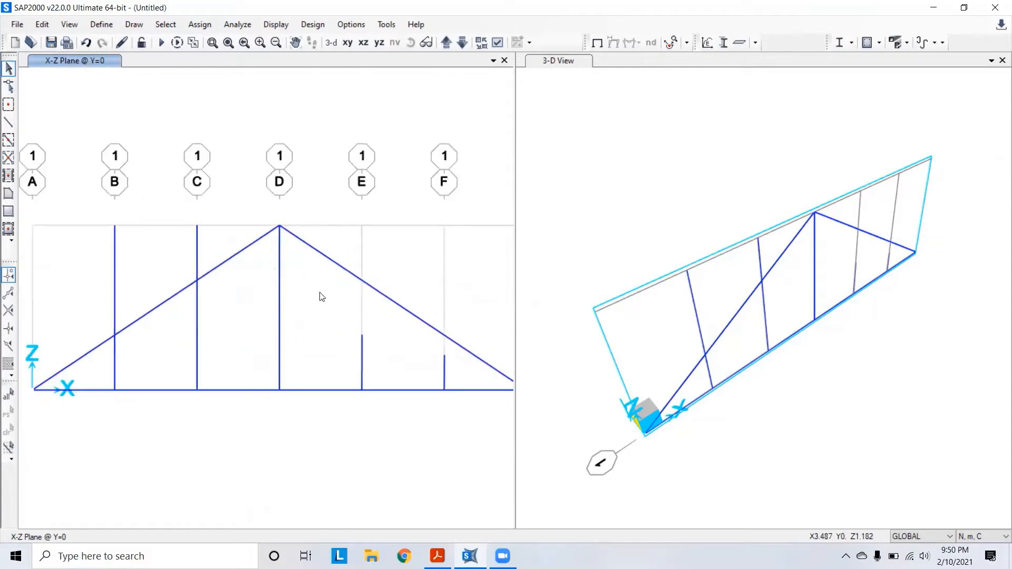
scroll(298, 250, down, 1)
scroll(222, 277, up, 1)
drag(215, 258, 180, 268)
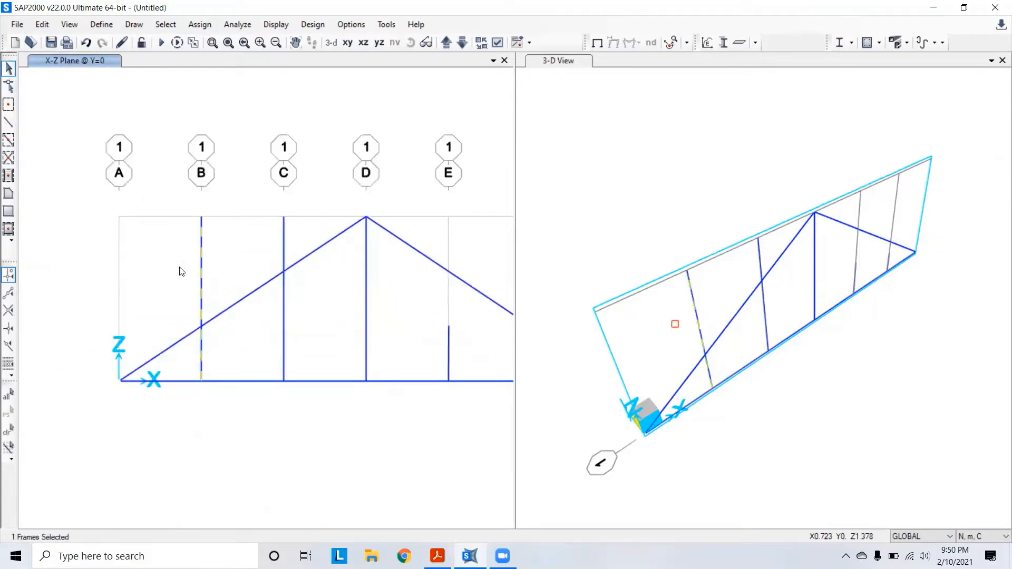
key(Delete)
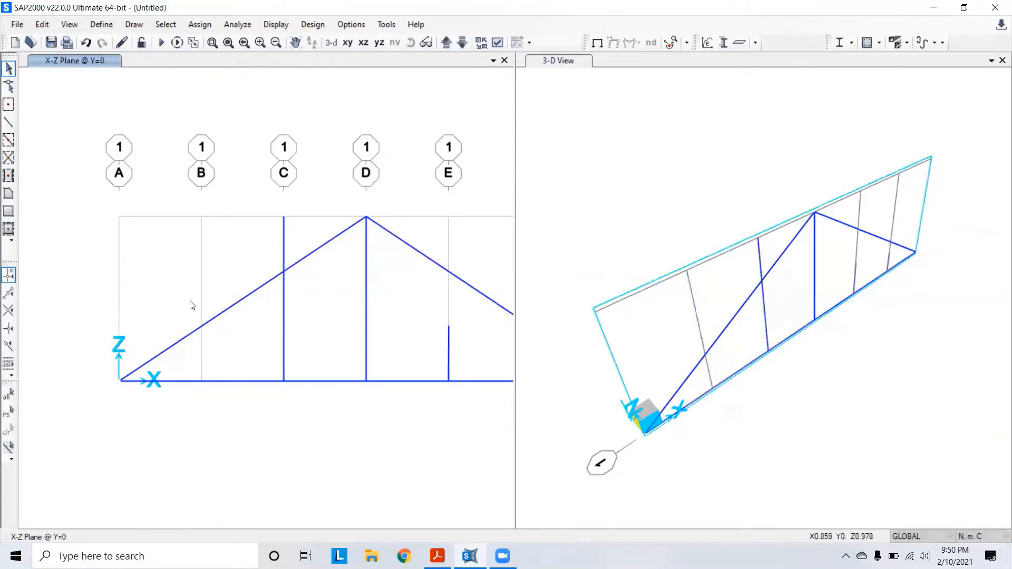
key(ctrl+z)
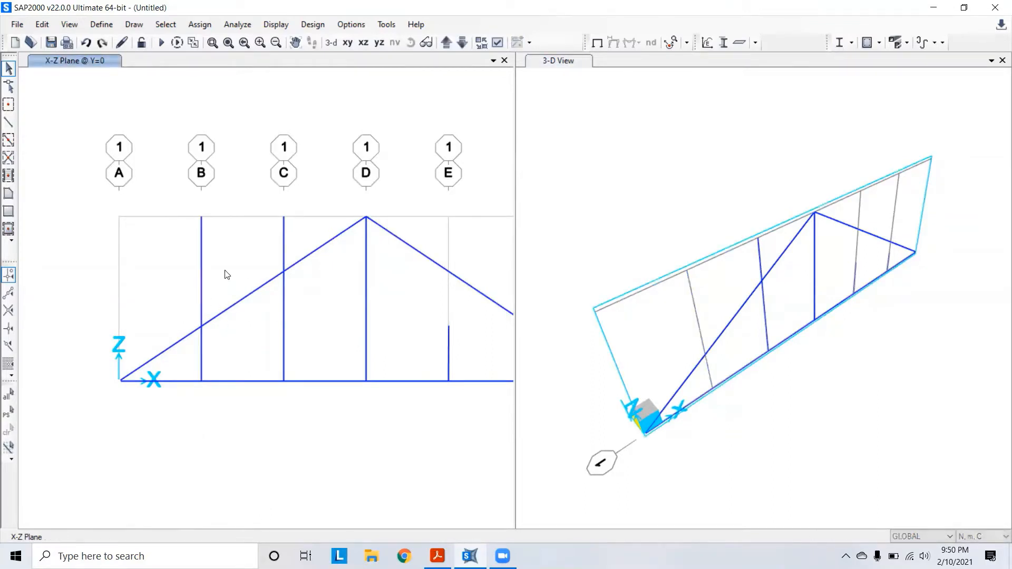
scroll(318, 257, up, 5)
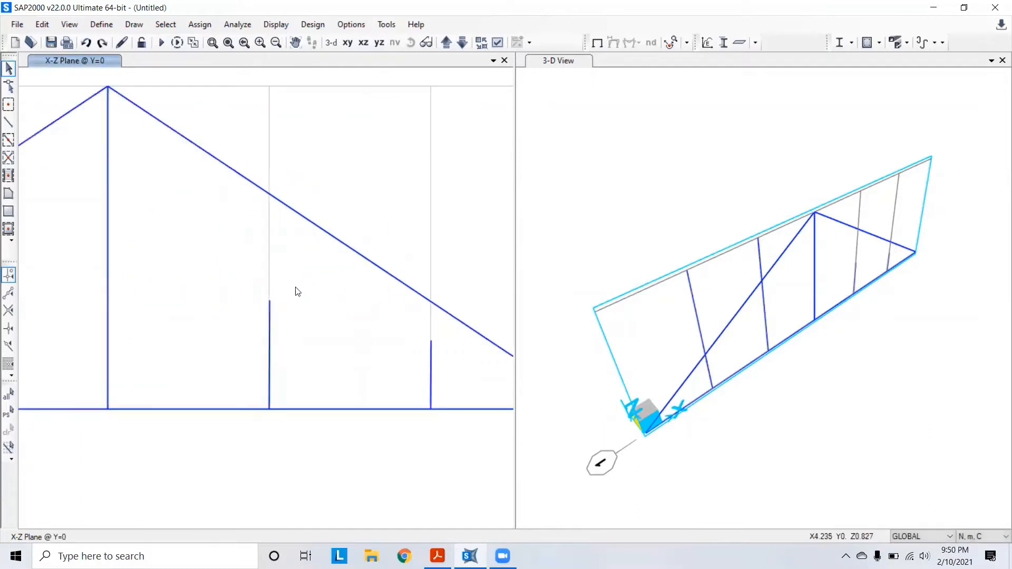
click(270, 331)
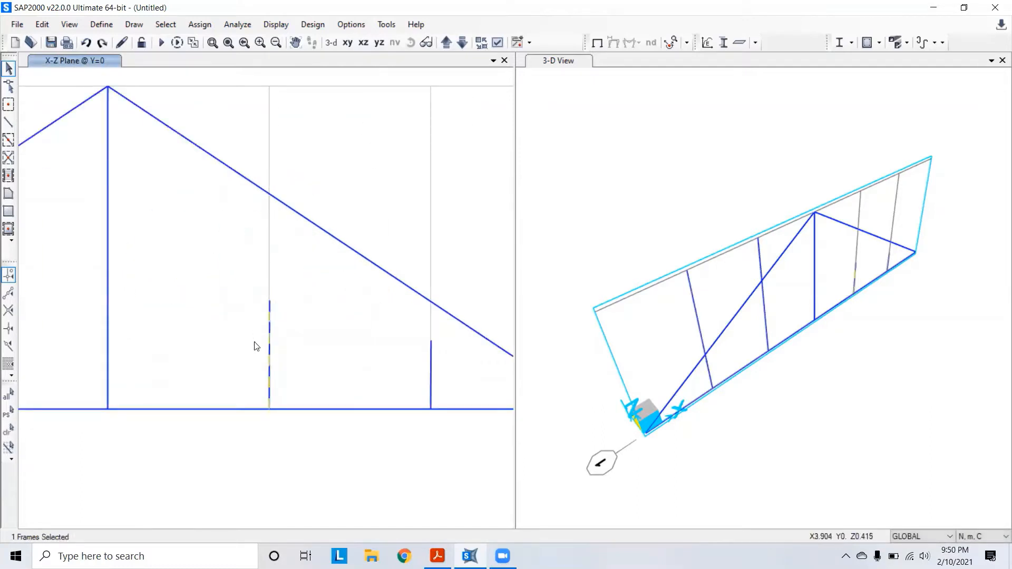
click(269, 300)
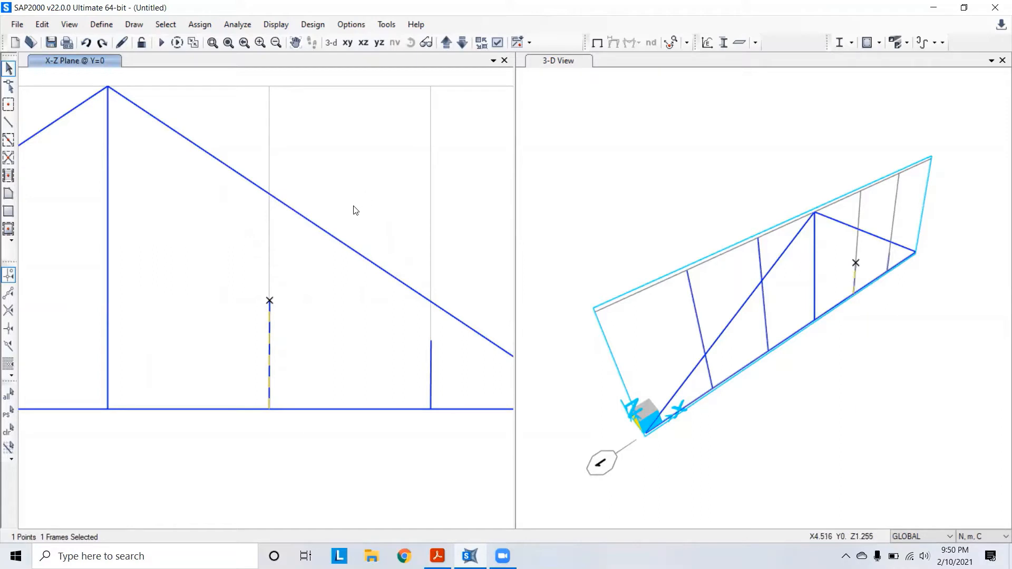
key(ctrl+q)
scroll(359, 174, down, 6)
scroll(314, 184, up, 4)
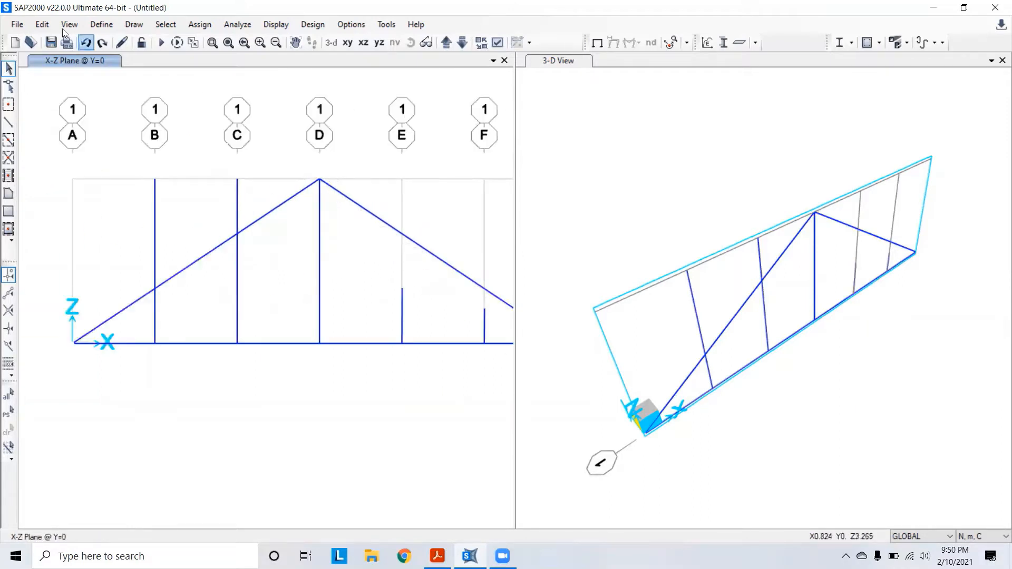
click(41, 24)
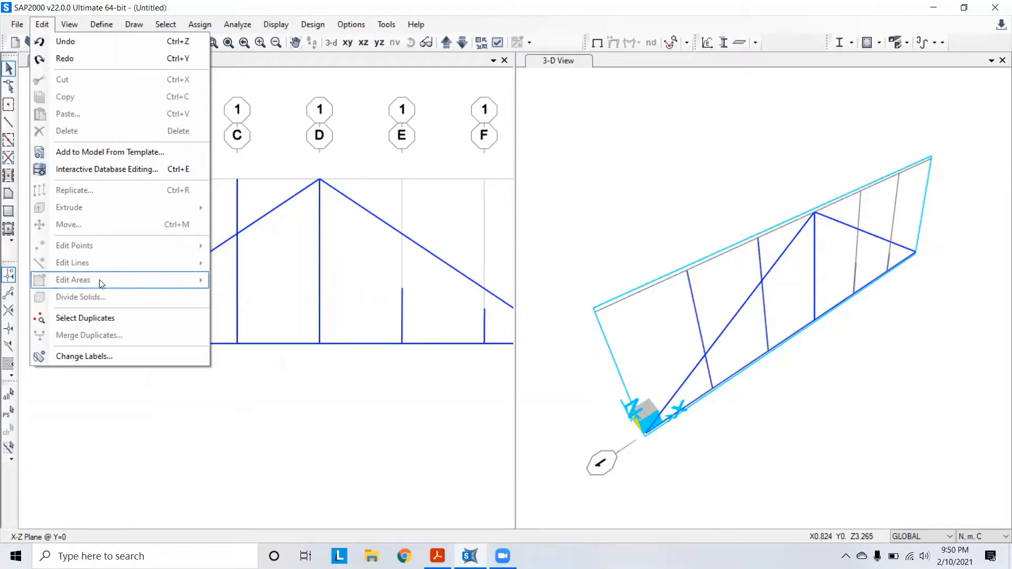
click(285, 259)
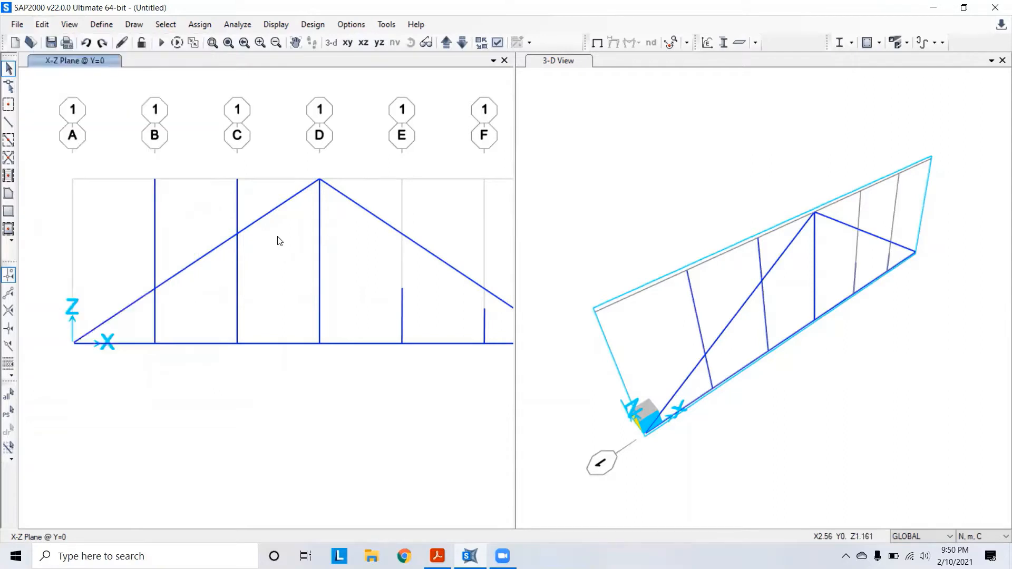
Trim the grid B vertical frame at the left sloping top chord, using its upper end point as the end to cut.
click(155, 213)
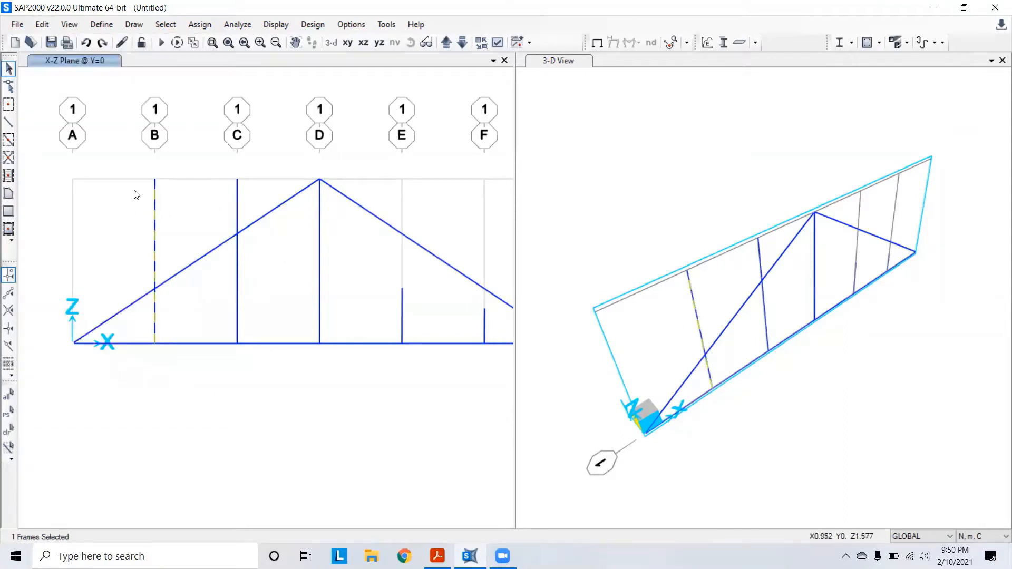
click(39, 25)
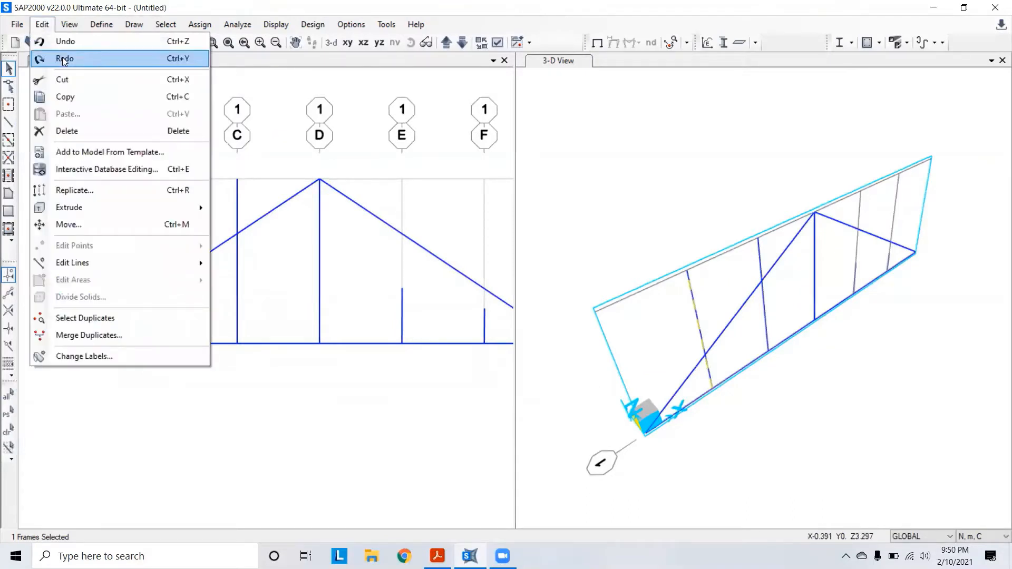
mouse_move(118, 266)
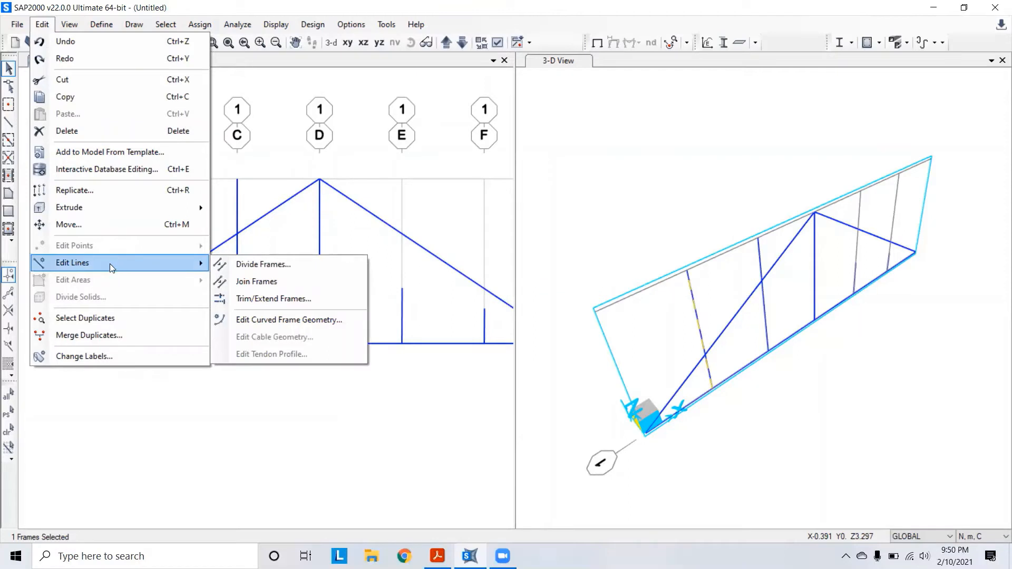
click(278, 299)
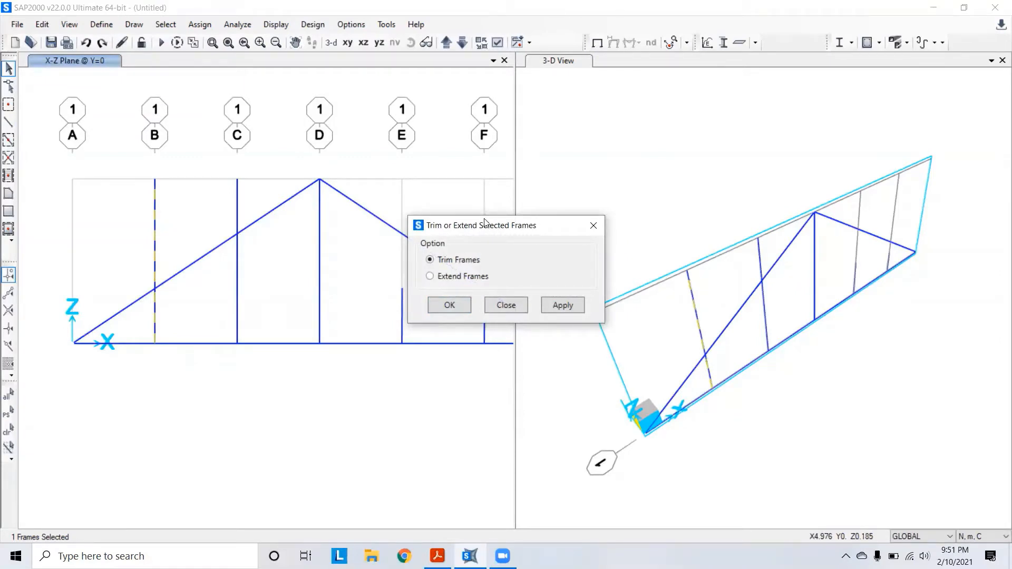
drag(485, 227, 519, 212)
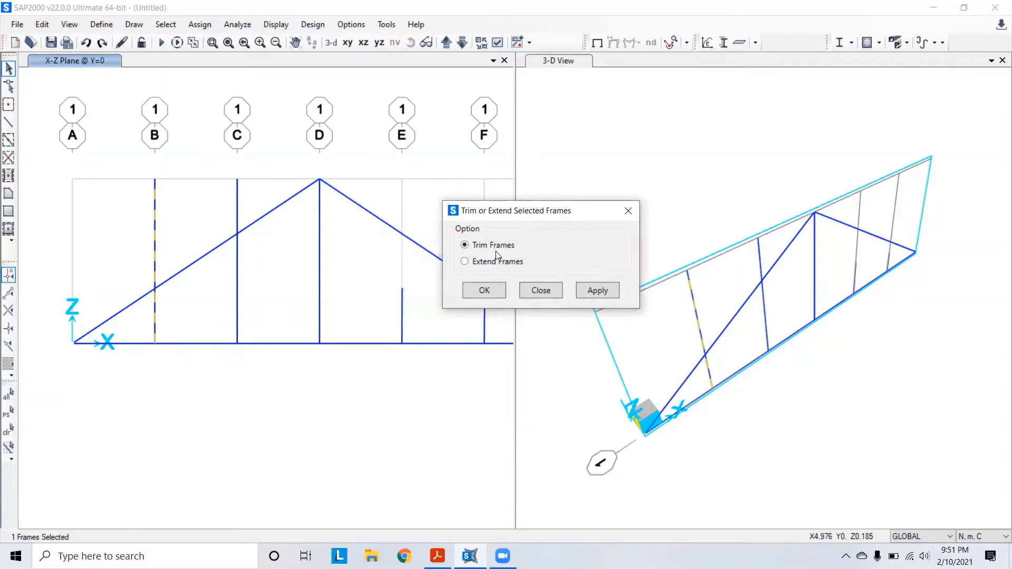
click(142, 301)
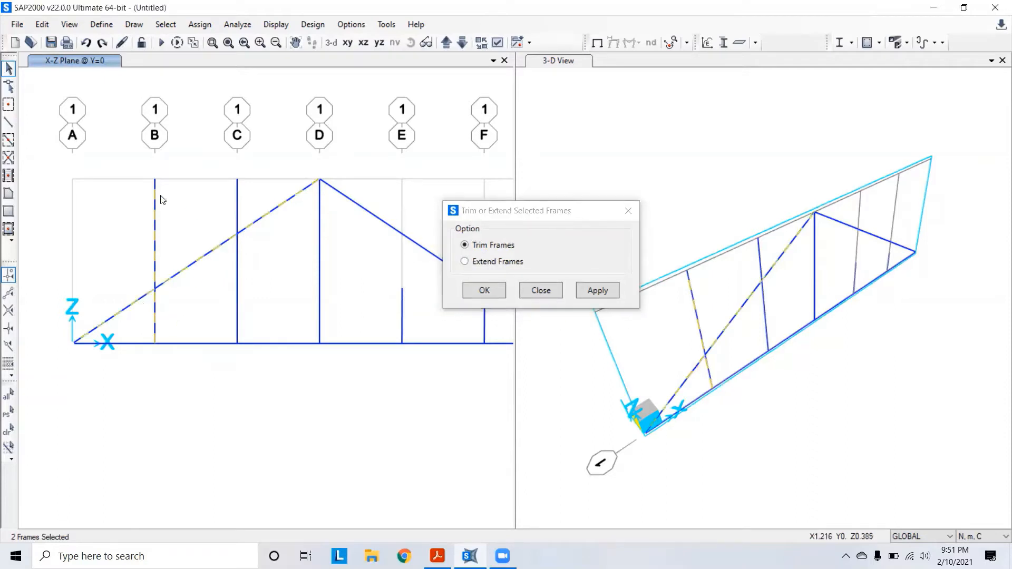
click(590, 295)
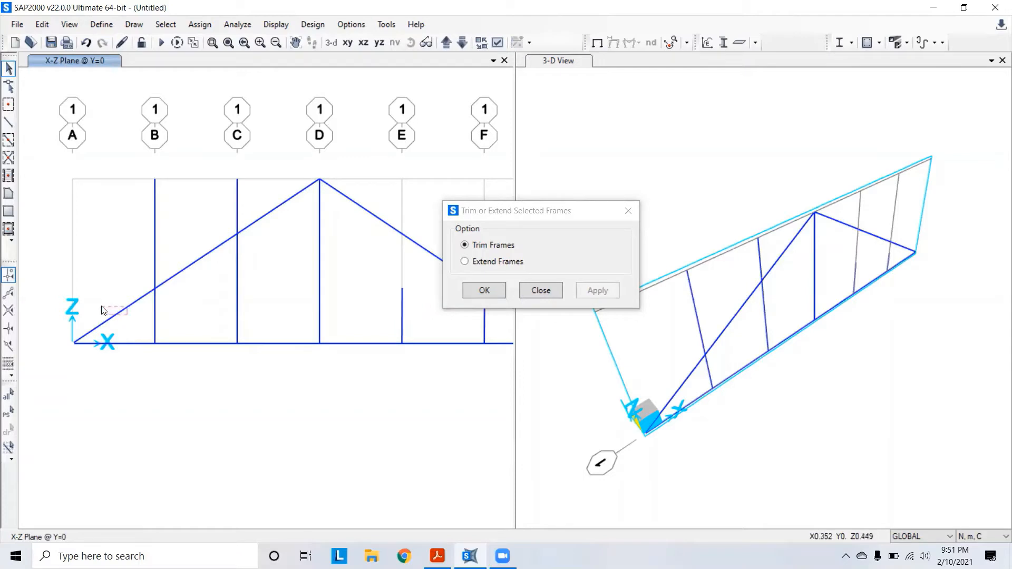
click(121, 311)
click(155, 324)
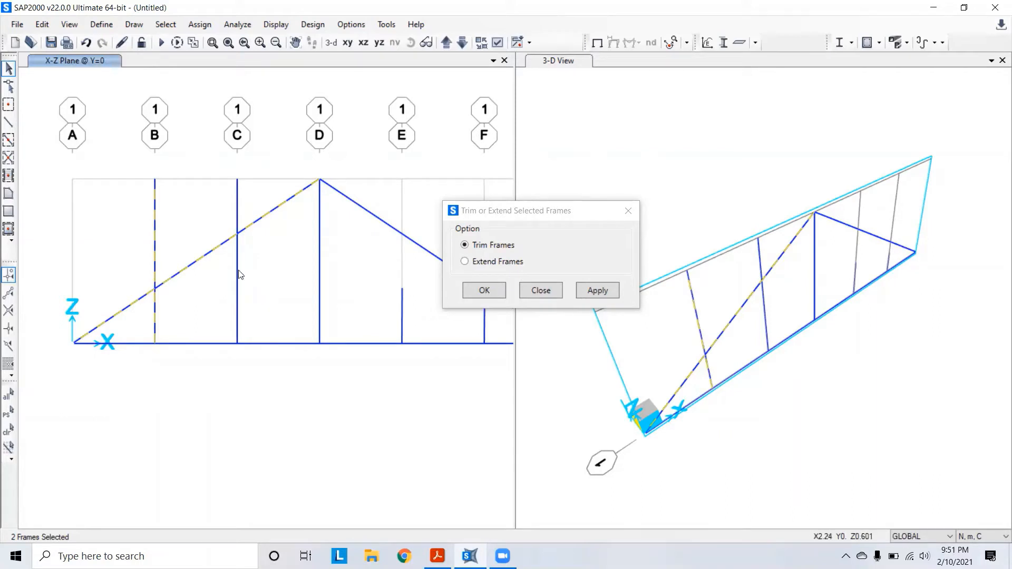
click(155, 182)
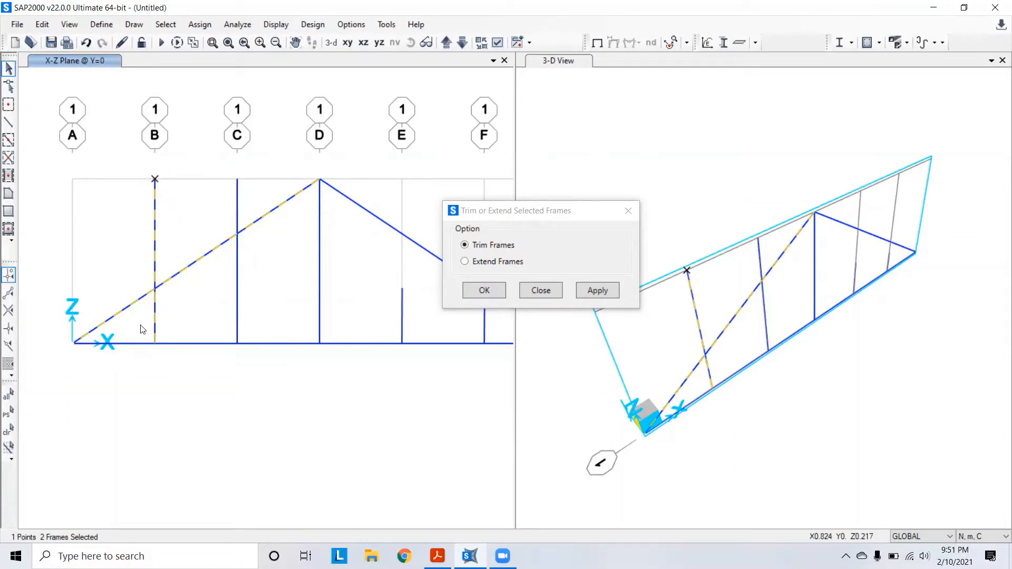
click(602, 290)
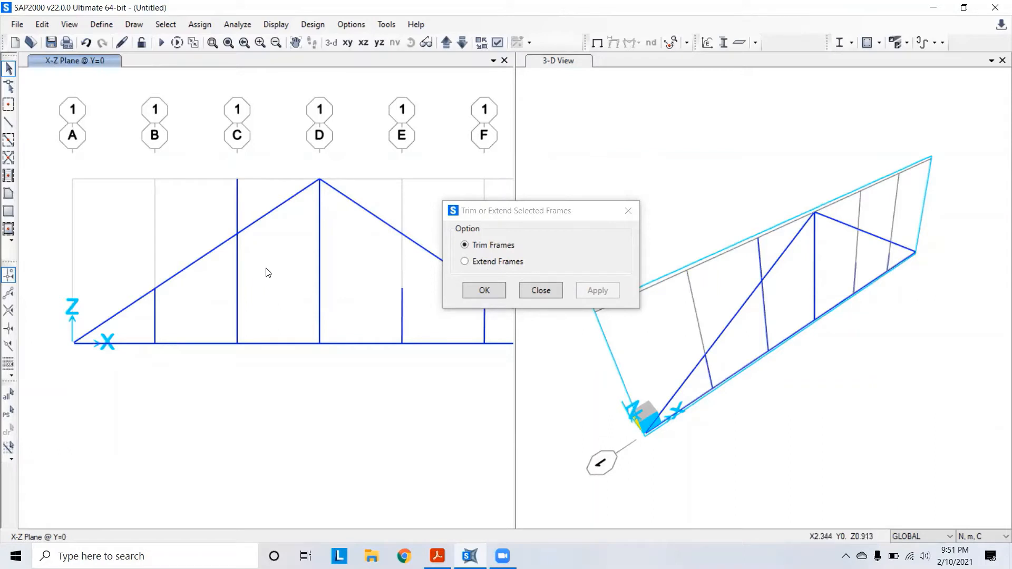
Try trimming the grid C vertical frame against the left sloping chord with its bottom end point selected, and undo the trim.
click(236, 301)
click(198, 260)
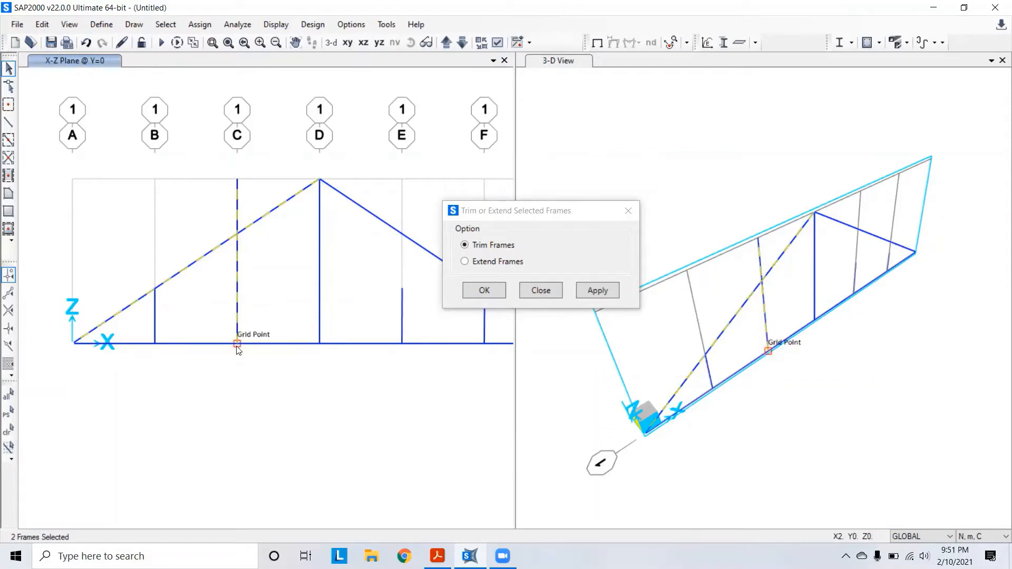
click(237, 345)
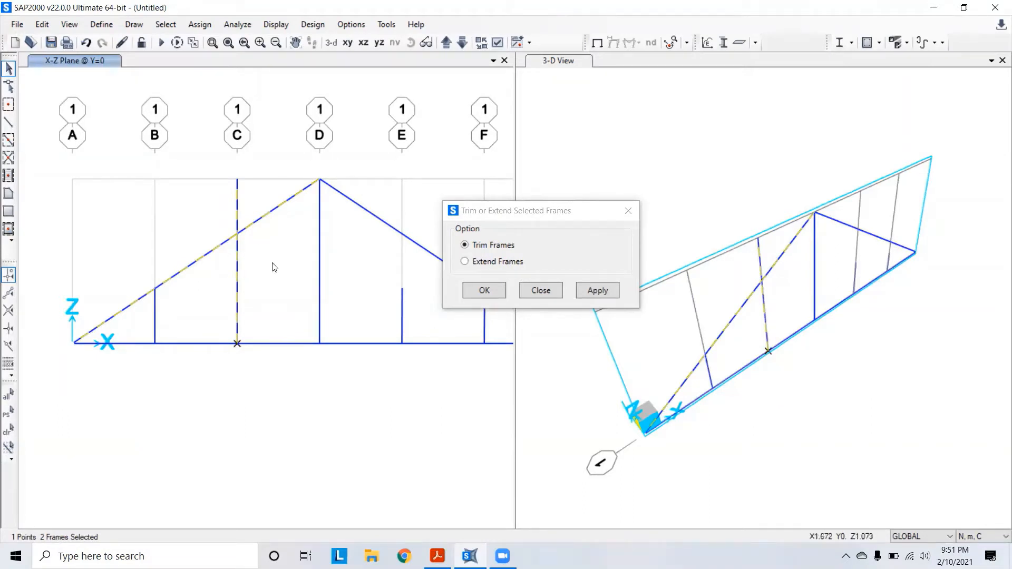
click(602, 288)
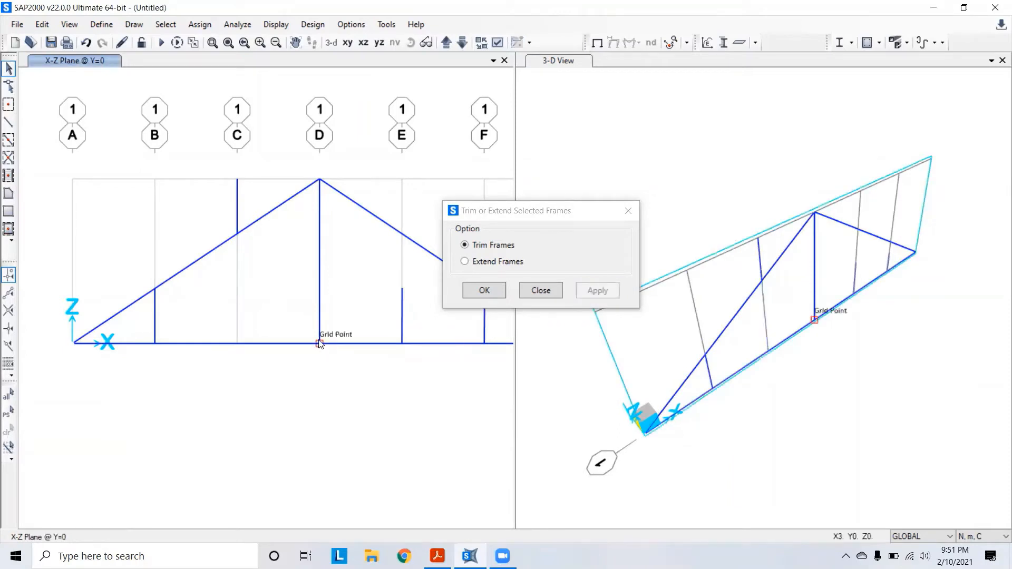
key(ctrl+z)
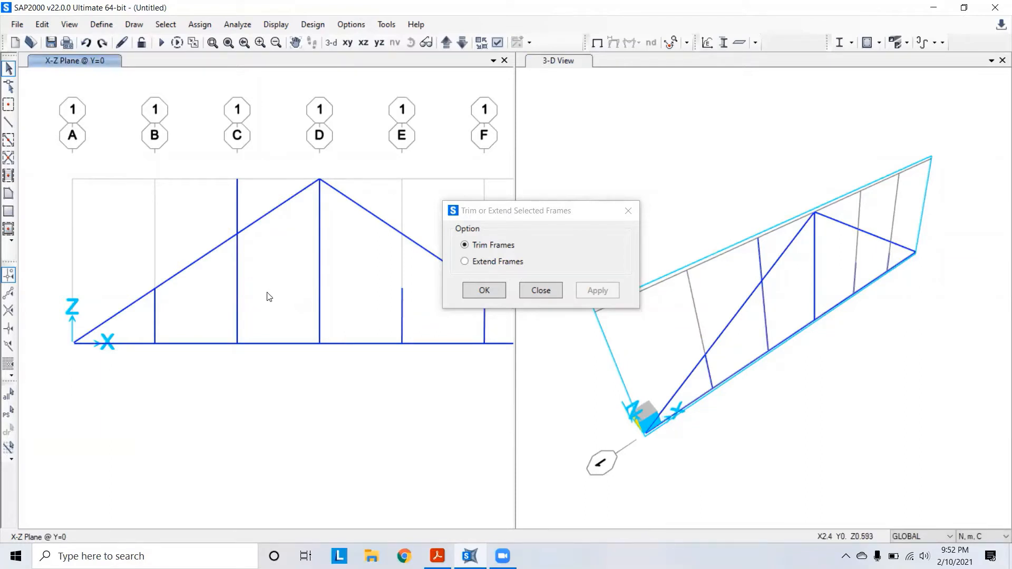
Trim the grid C vertical frame at the left sloping chord, using its upper end point as the end to cut.
drag(258, 283, 221, 318)
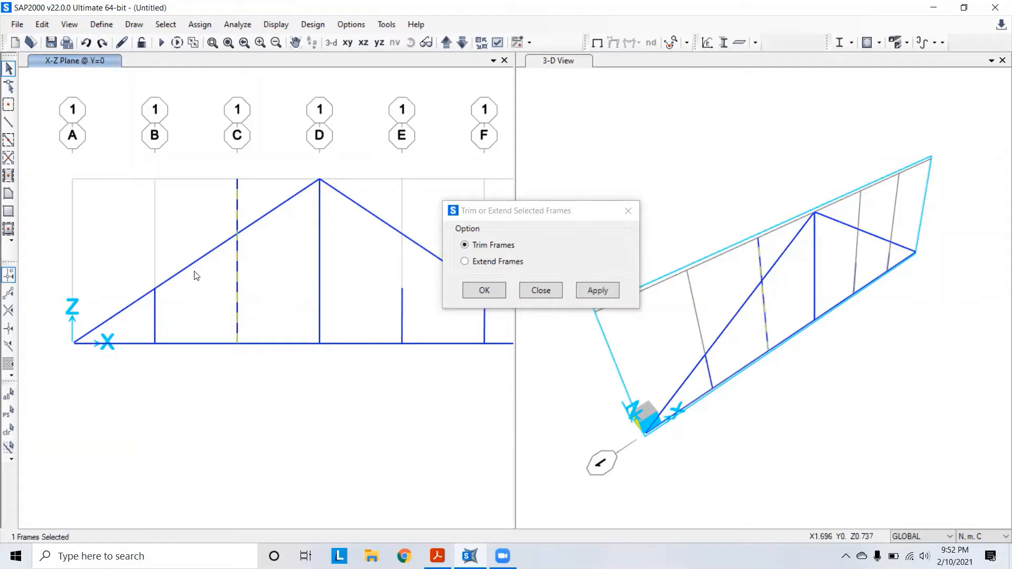
drag(197, 276, 169, 252)
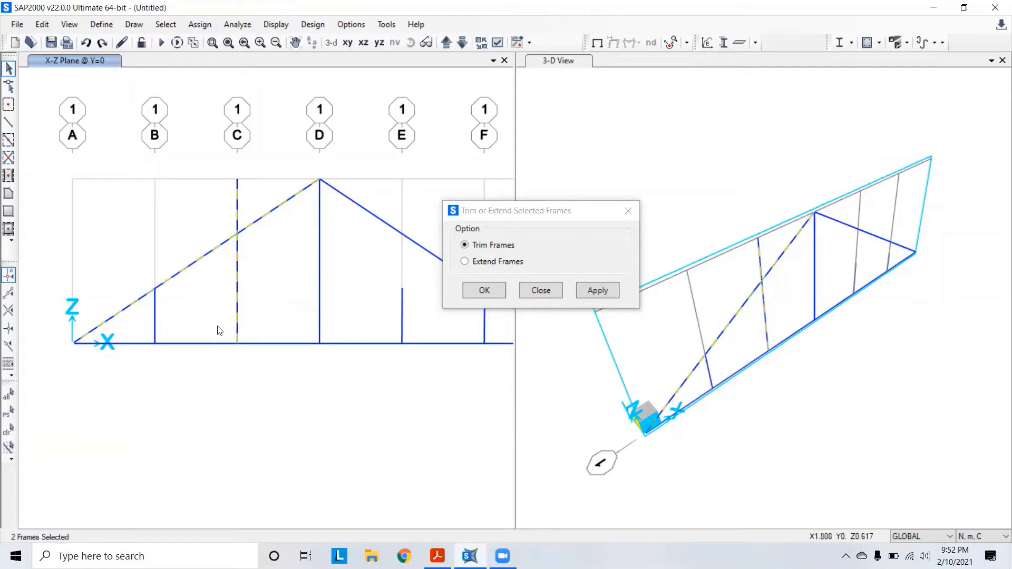
click(238, 182)
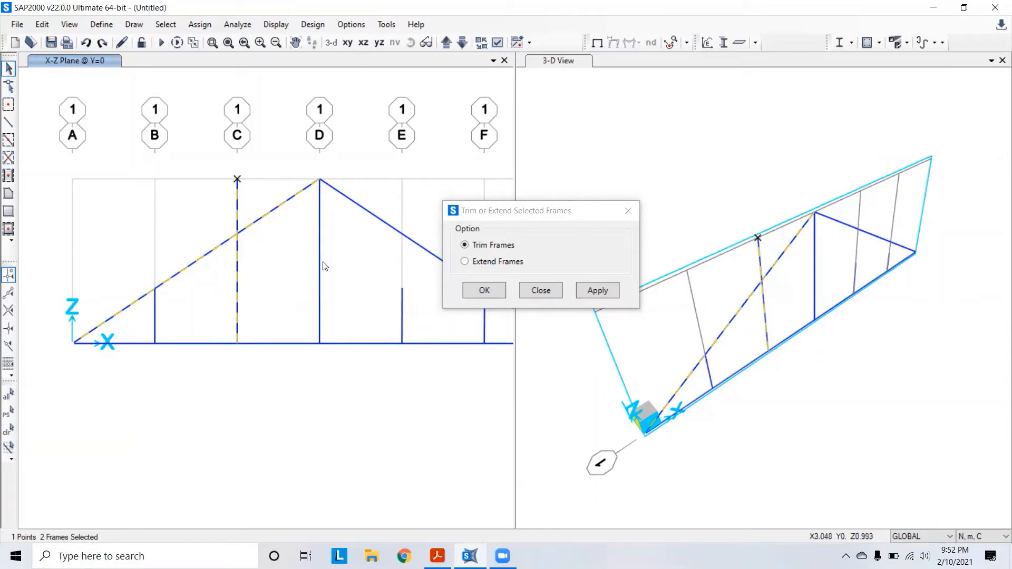
click(580, 290)
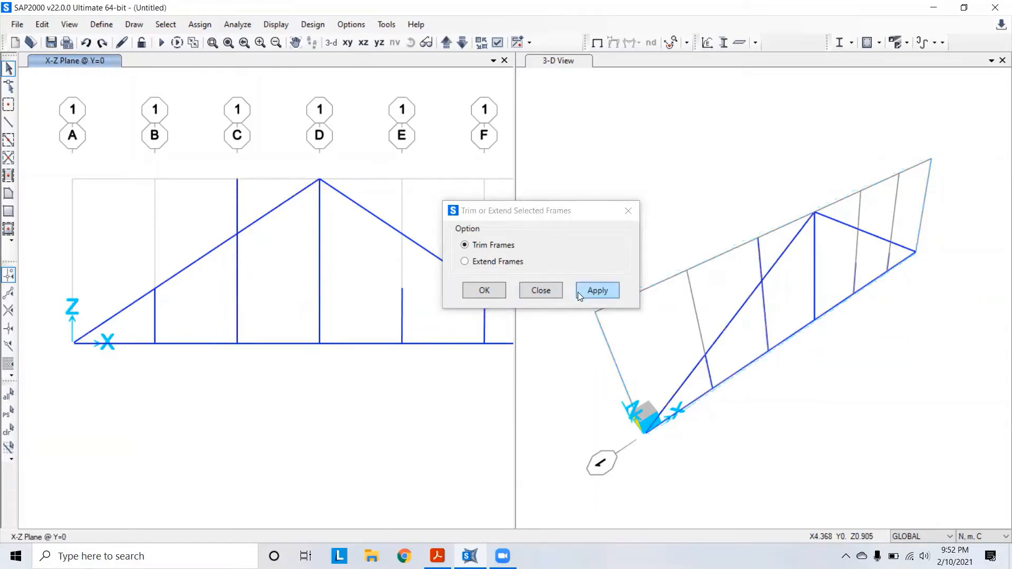
Extend the short grid E vertical frame from its upper end point to the right sloping top chord.
click(669, 185)
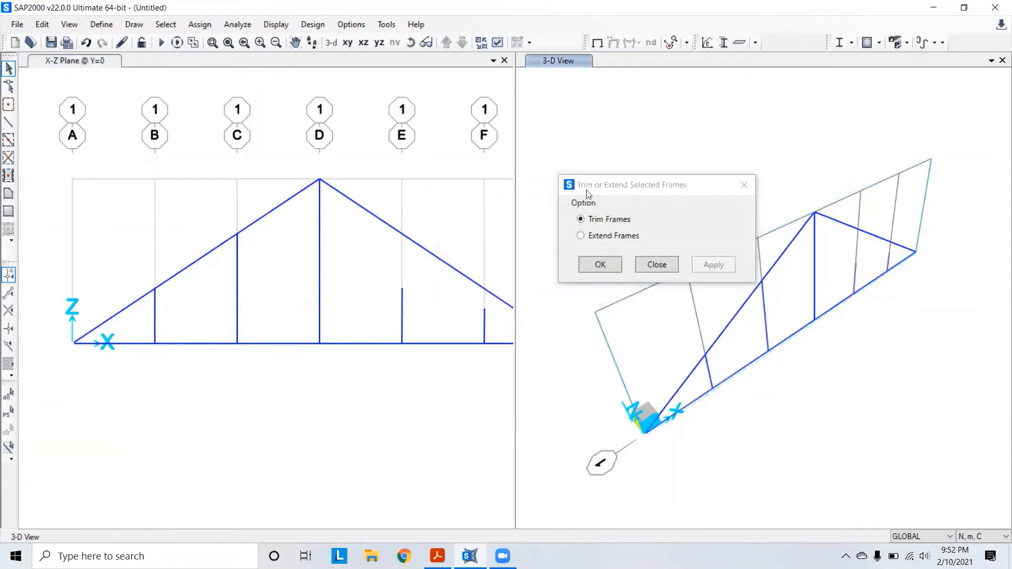
drag(624, 187, 632, 187)
scroll(332, 242, up, 3)
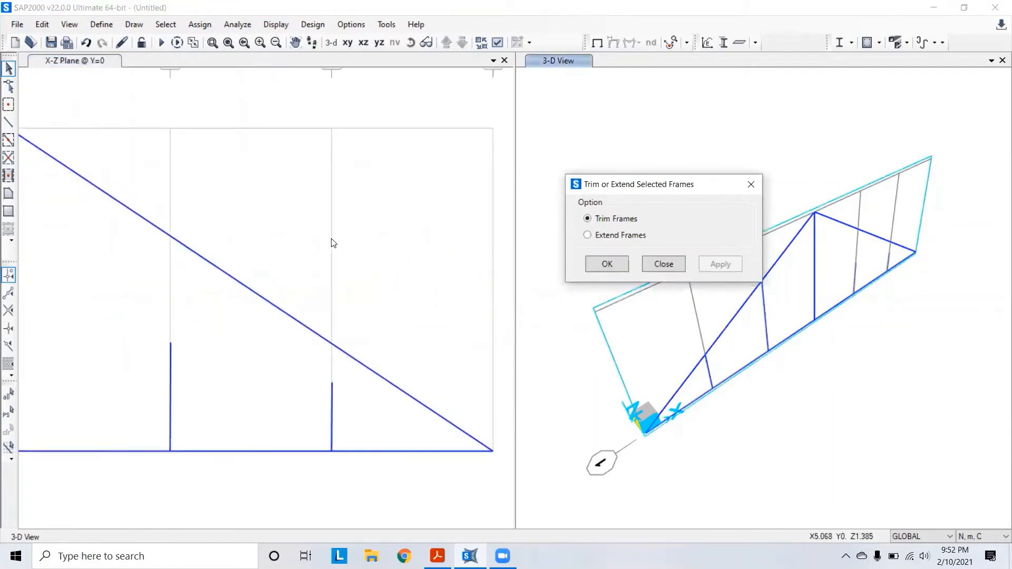
scroll(293, 243, down, 3)
drag(292, 238, 227, 300)
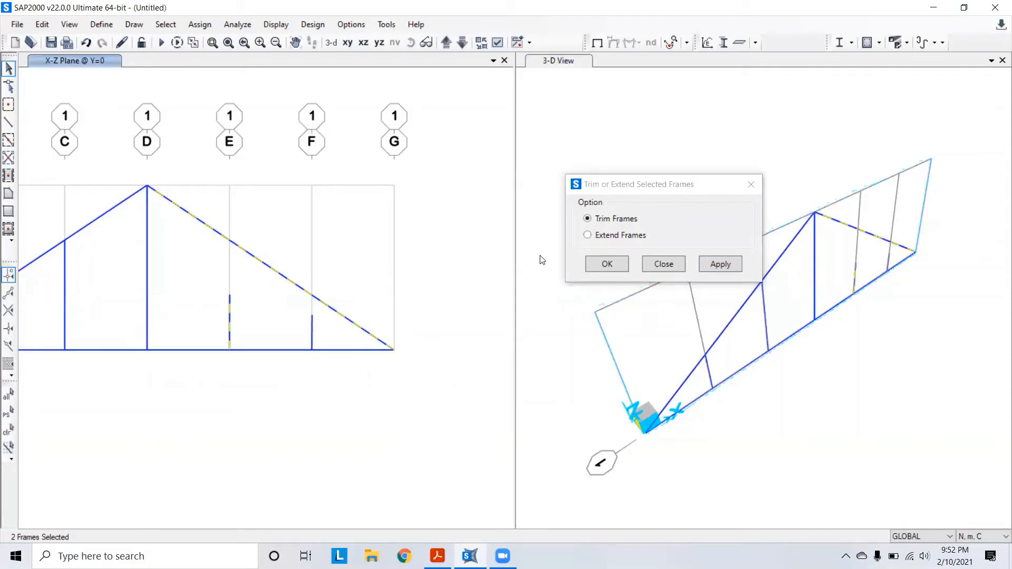
click(230, 298)
scroll(312, 366, down, 3)
scroll(328, 347, up, 3)
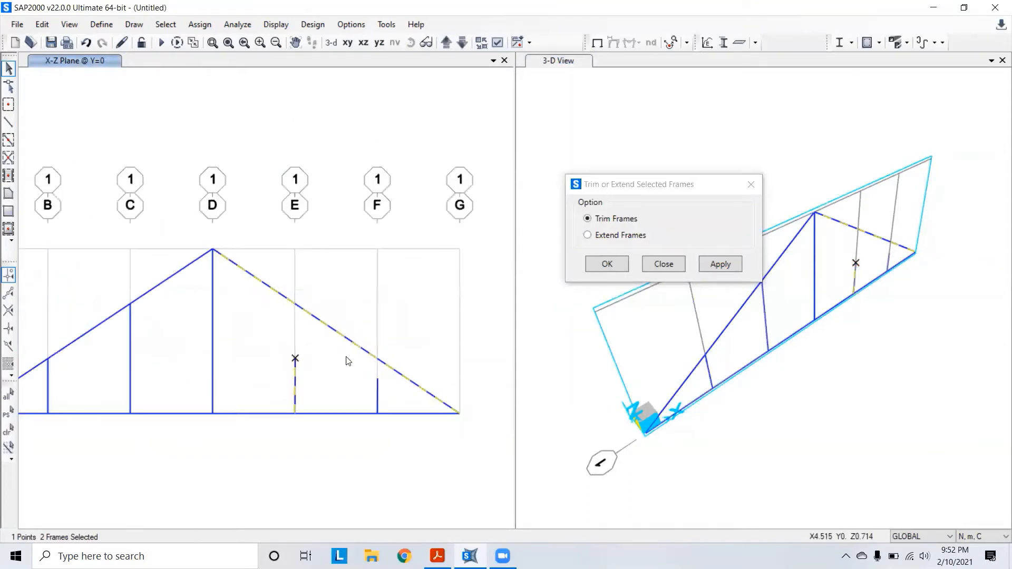
click(601, 235)
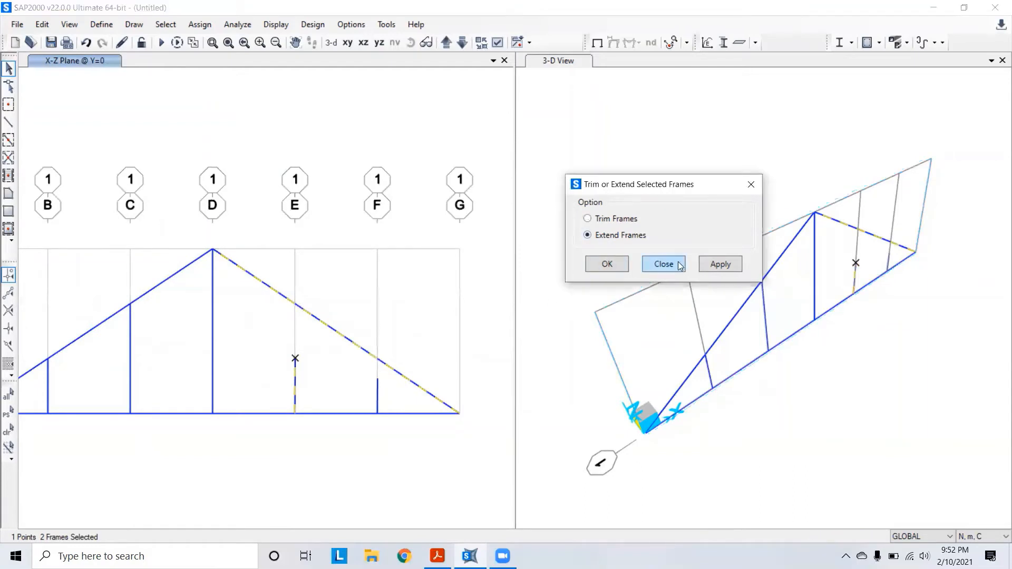
click(709, 264)
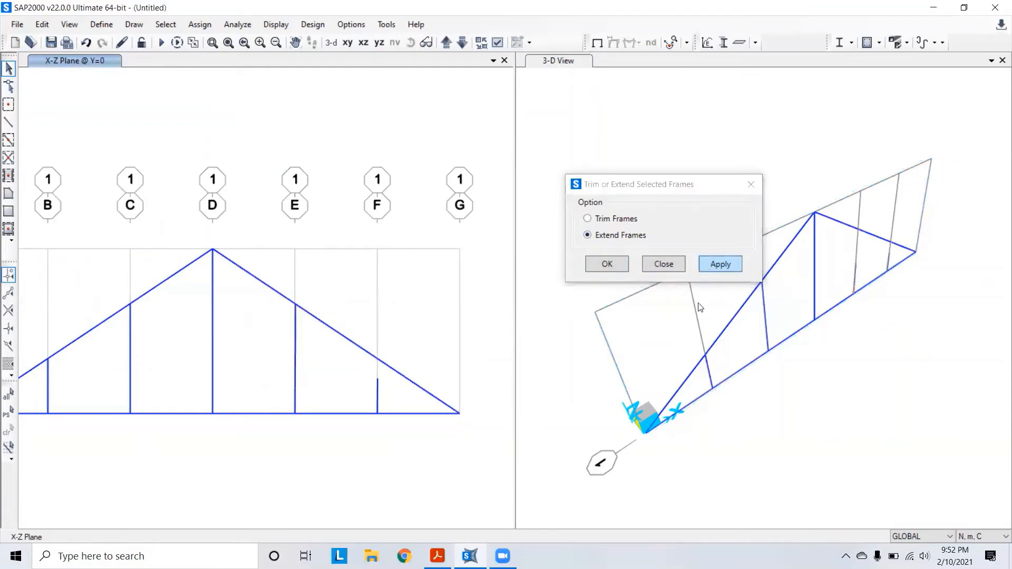
Extend the short grid F vertical frame from its upper end point to the right sloping chord and finish trimming and extending.
scroll(331, 306, up, 3)
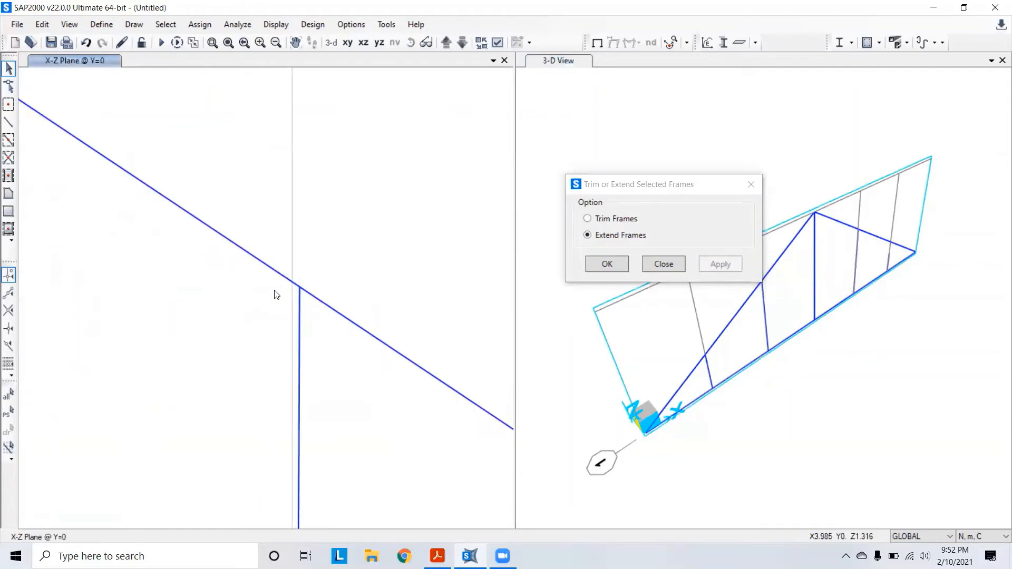
scroll(275, 290, down, 6)
scroll(288, 297, up, 3)
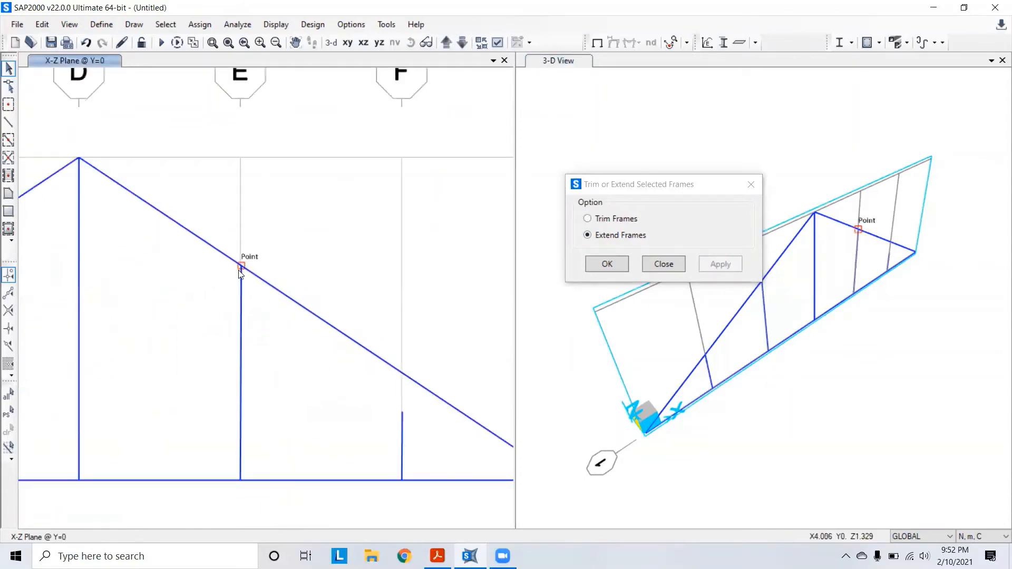
scroll(272, 279, up, 2)
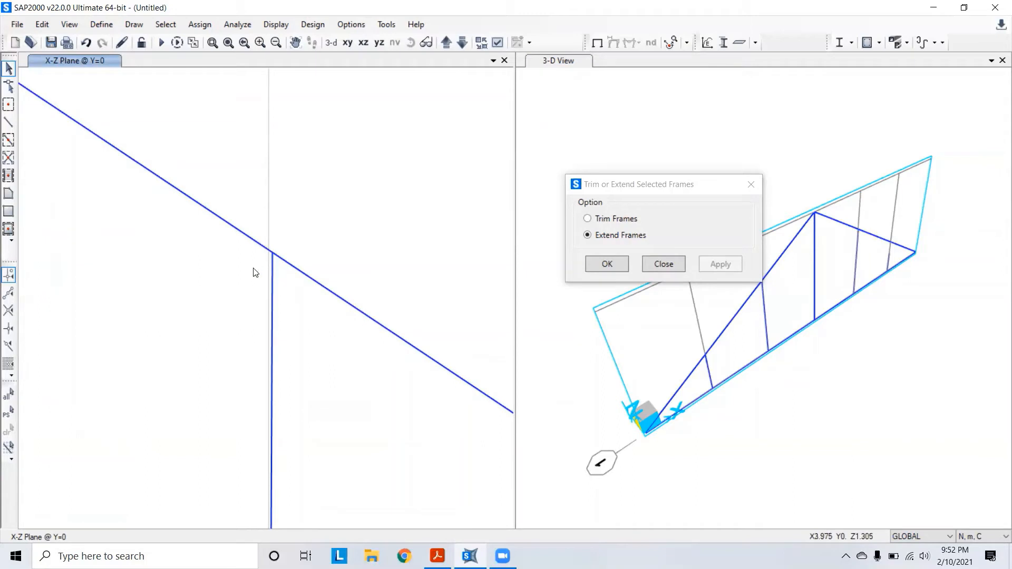
scroll(252, 269, down, 4)
scroll(336, 339, up, 2)
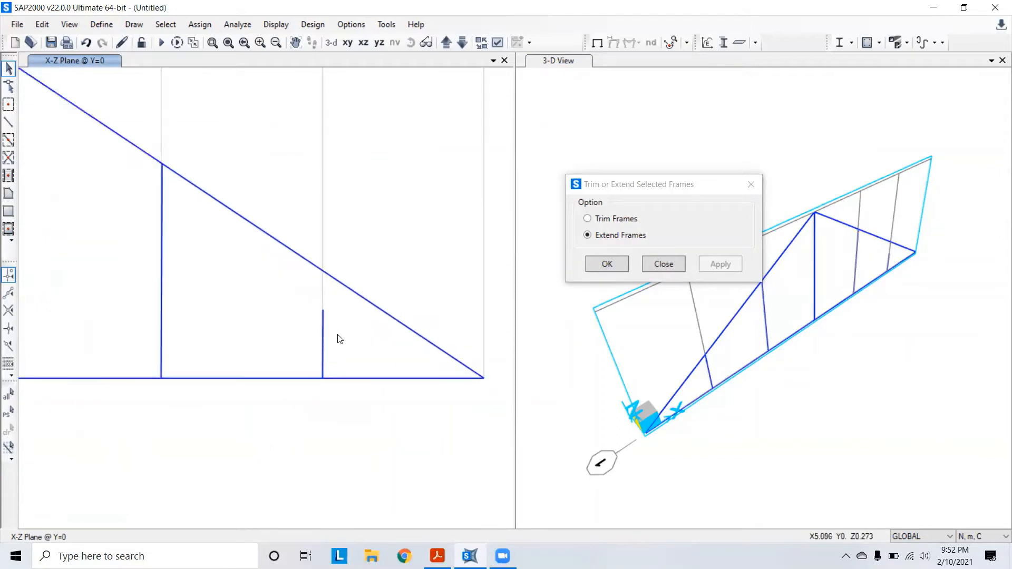
drag(304, 350, 300, 349)
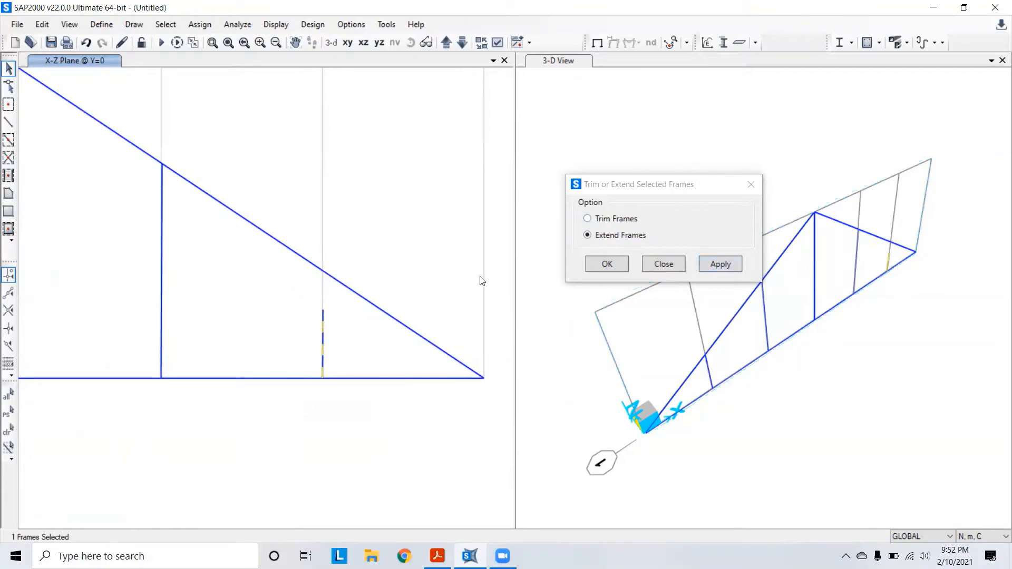
click(388, 314)
click(323, 311)
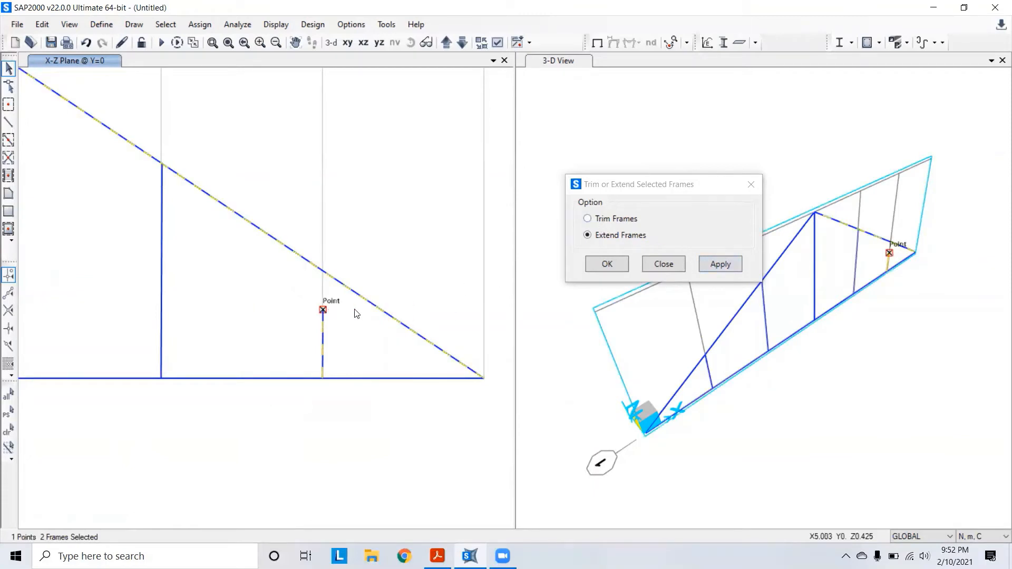
click(718, 263)
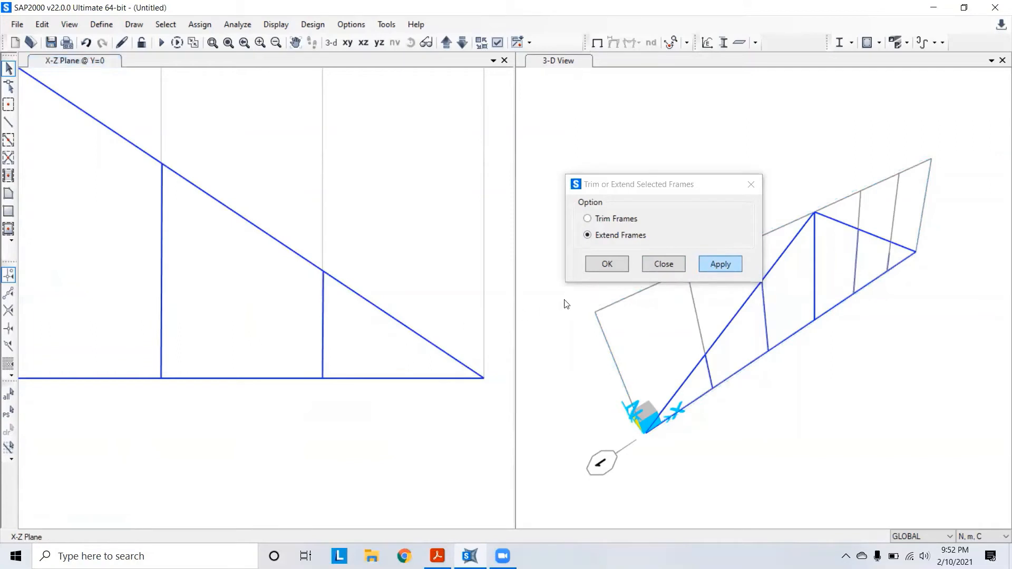
click(758, 188)
Check the diagonal member layout in the roof truss drawing in BITS.pdf and return to the SAP2000 model.
scroll(414, 252, down, 5)
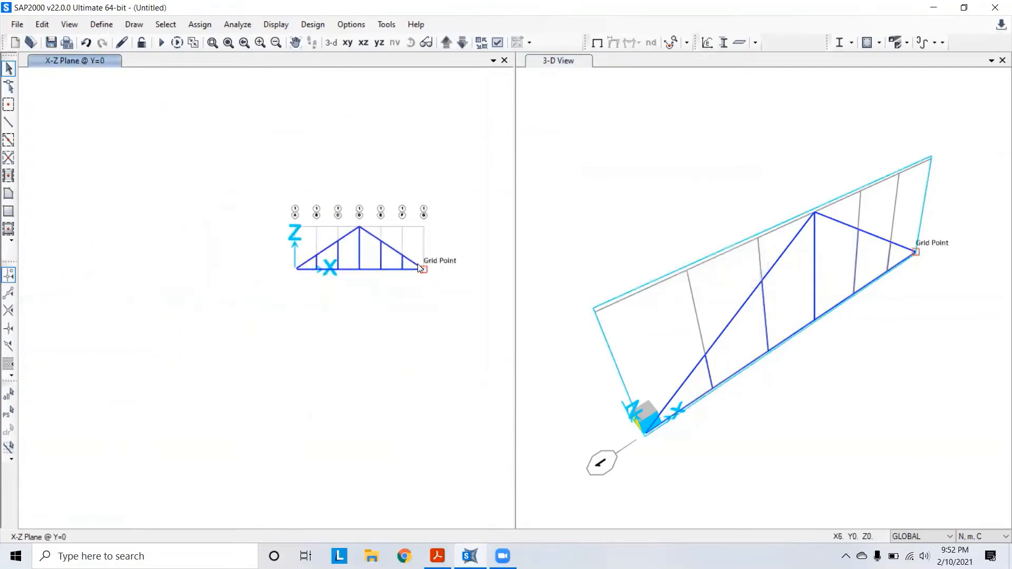
scroll(422, 183, up, 3)
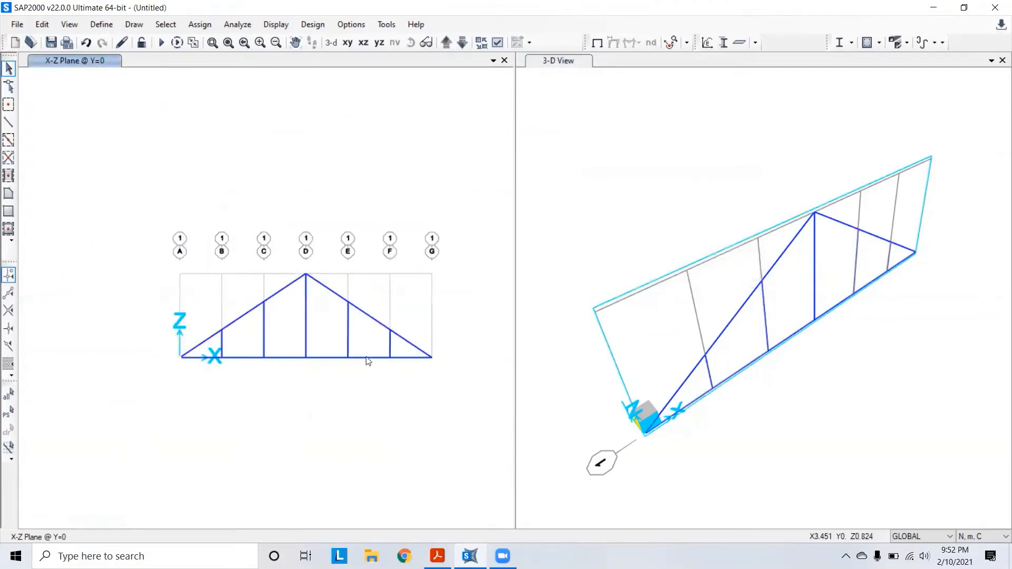
click(438, 556)
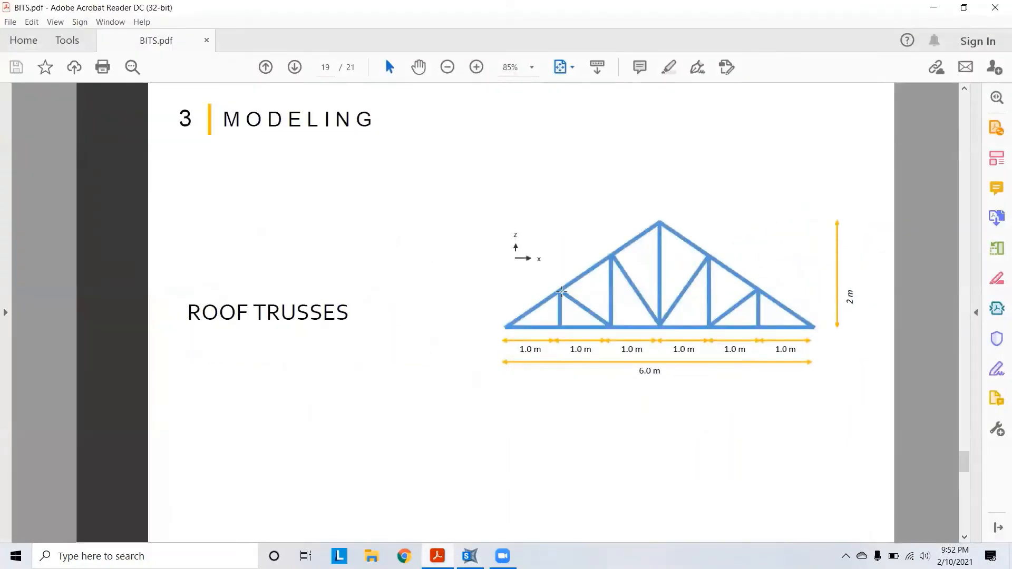
click(469, 556)
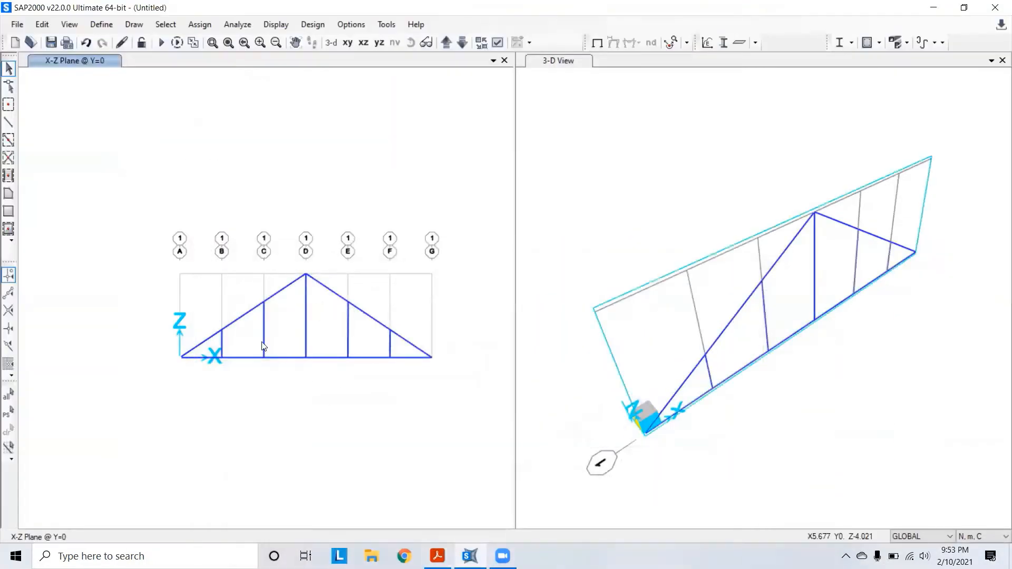
Draw the left-half diagonal frames from the grid B top-chord joint to the bottom chord at C, and from the C top-chord joint to D.
scroll(220, 328, up, 5)
click(8, 122)
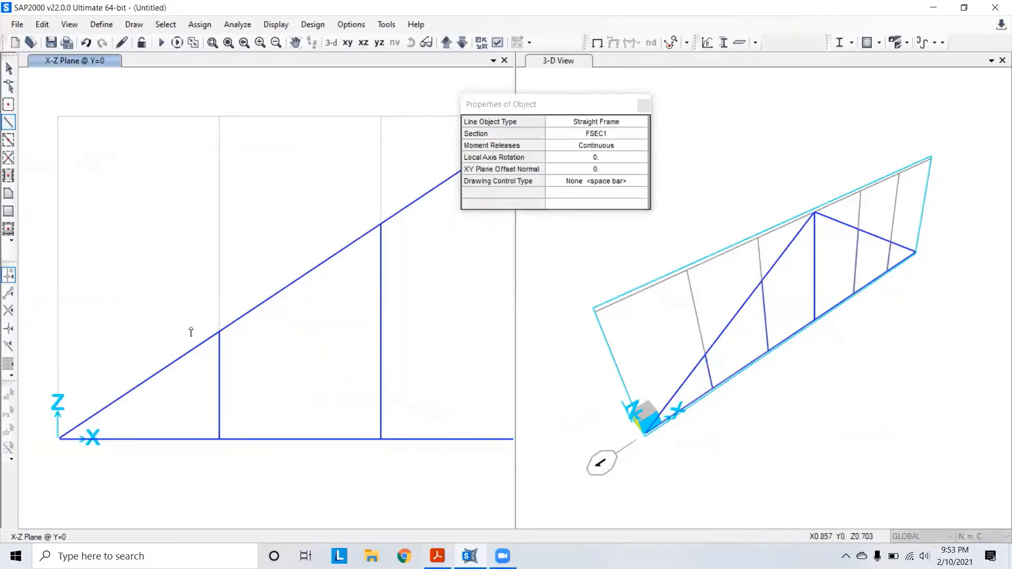
scroll(221, 331, down, 4)
click(228, 329)
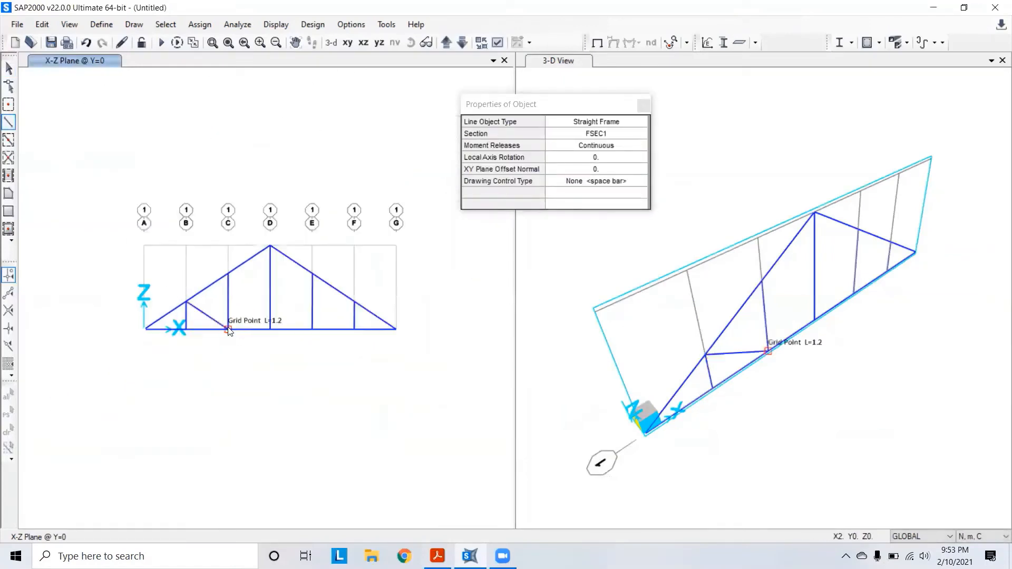
click(228, 274)
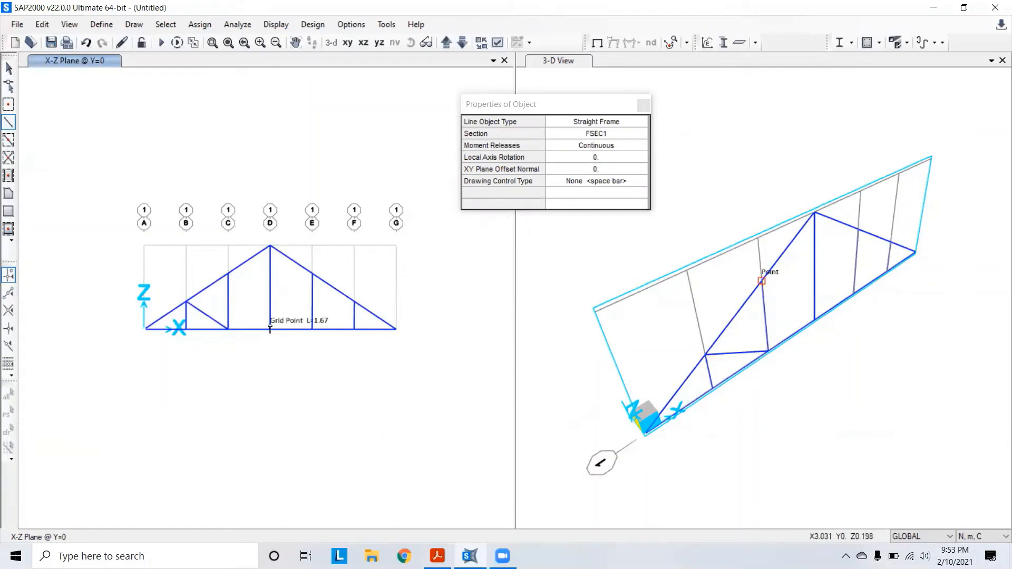
click(270, 328)
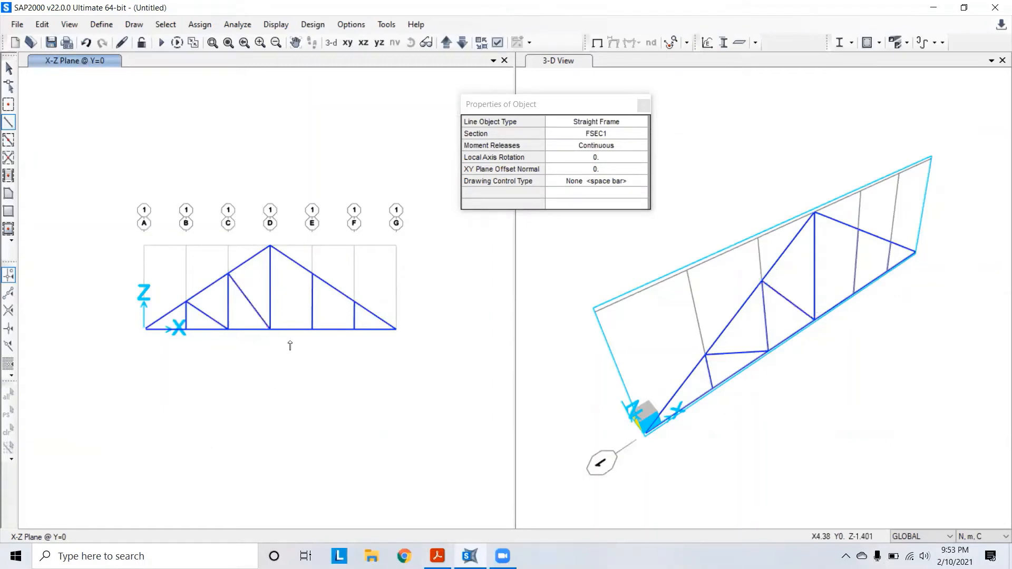
Draw the right-half diagonal frames from the bottom chord at grid D to the E top-chord joint, and from the bottom chord at E to F.
click(312, 274)
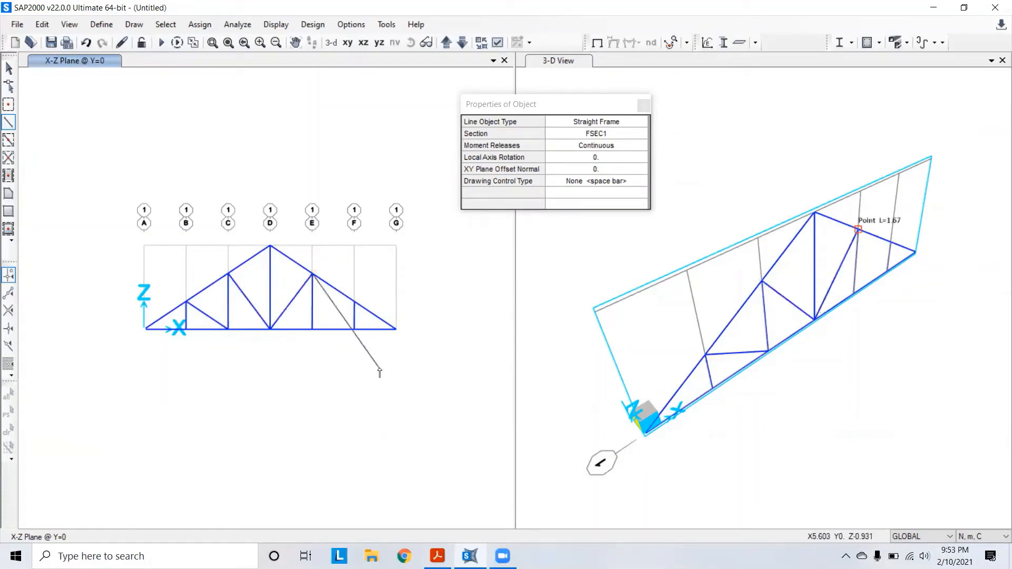
click(312, 329)
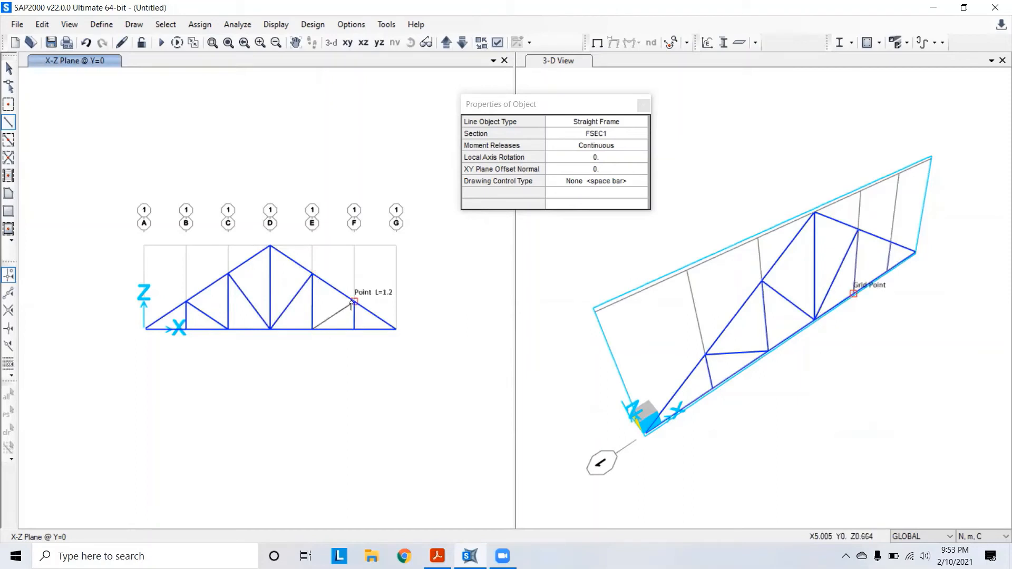
click(354, 301)
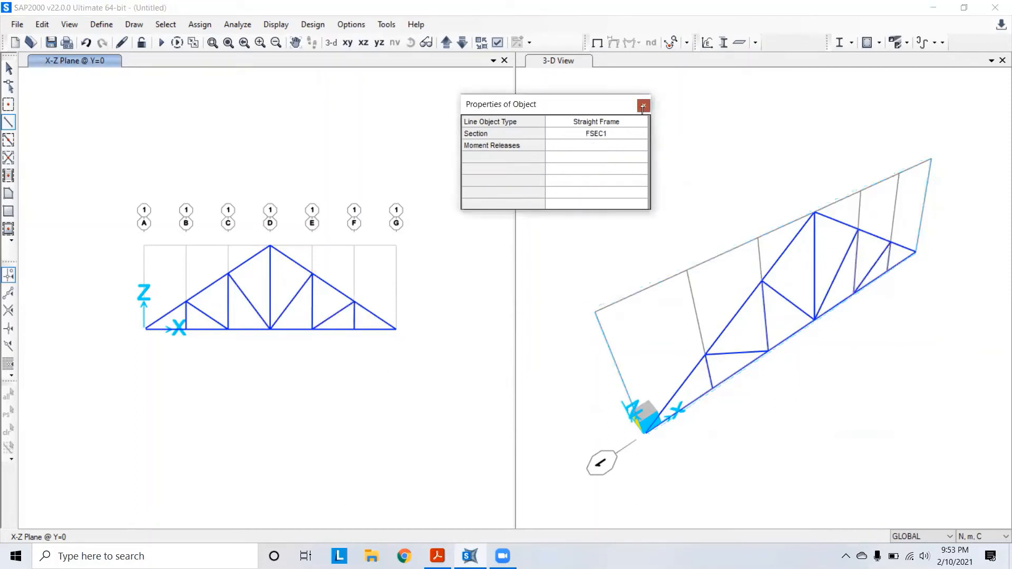
key(Escape)
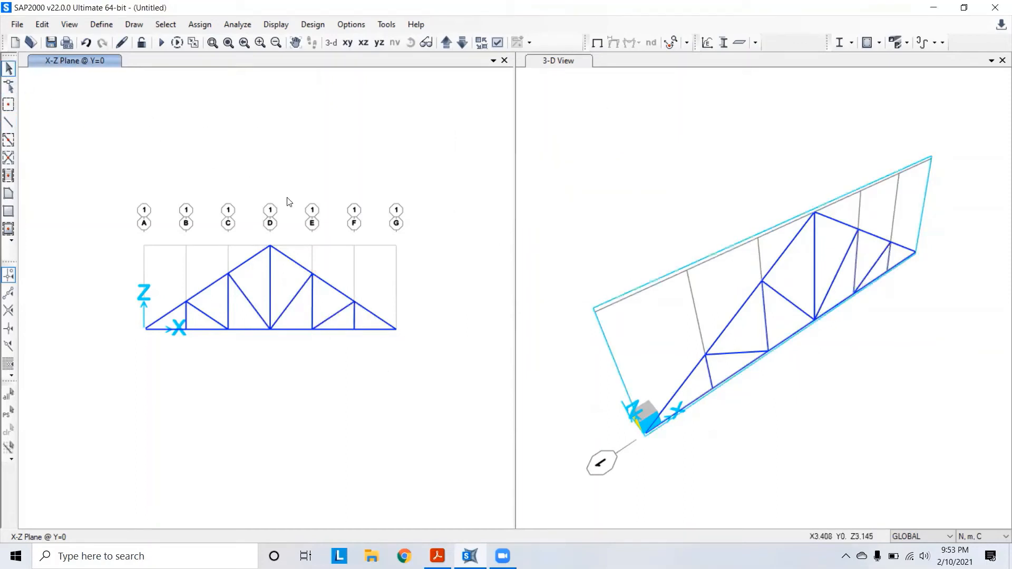
scroll(266, 219, up, 2)
scroll(248, 243, down, 2)
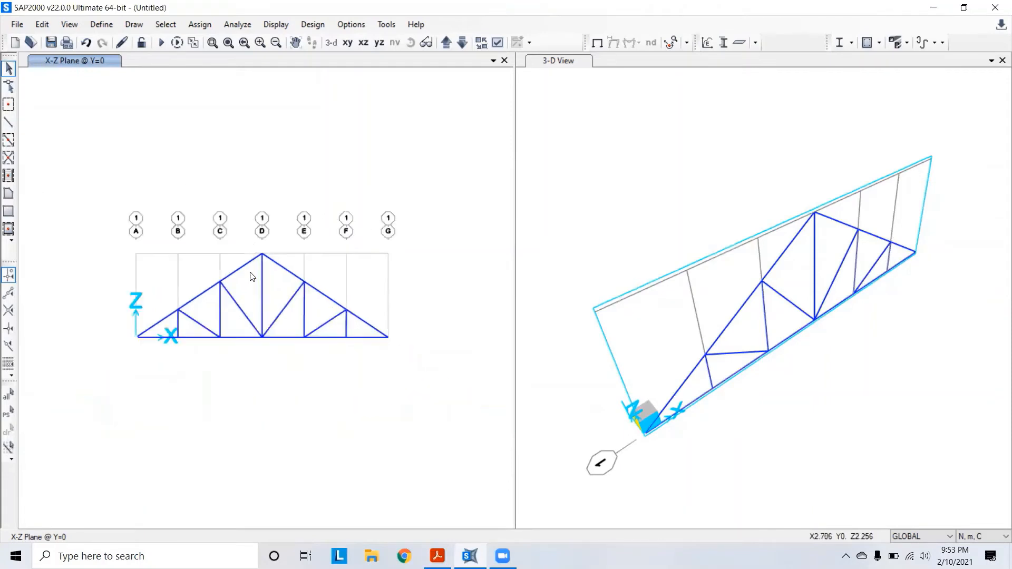
Assign a pinned restraint, with translations 1, 2 and 3 fixed, to the truss support joint at grid A.
click(136, 334)
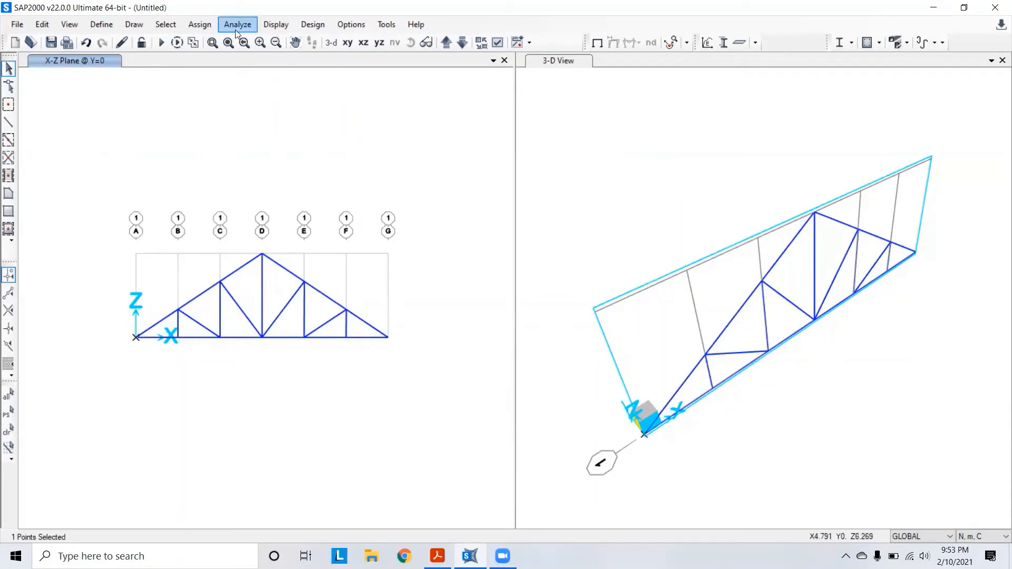
click(200, 25)
mouse_move(226, 38)
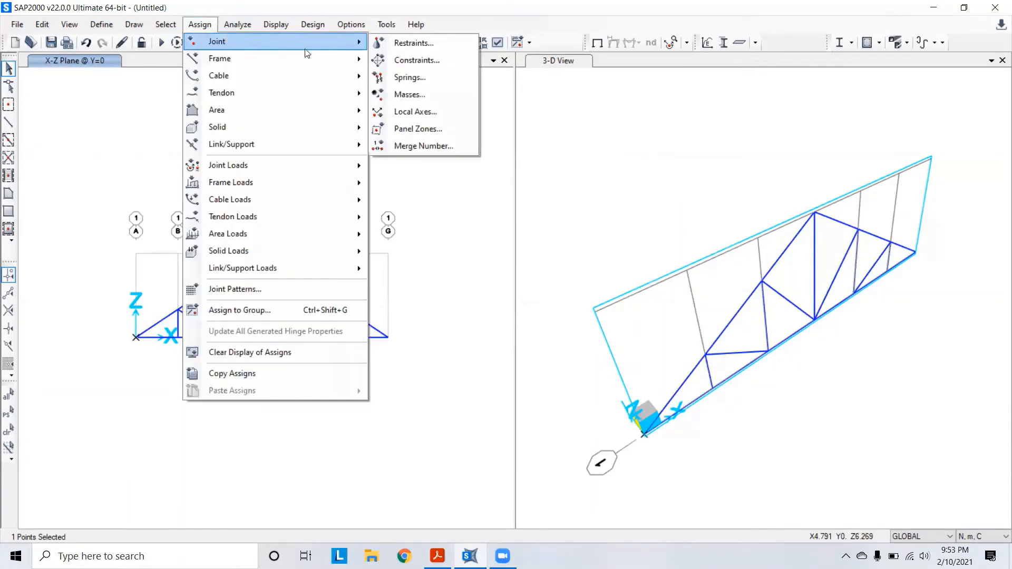
click(415, 43)
click(480, 300)
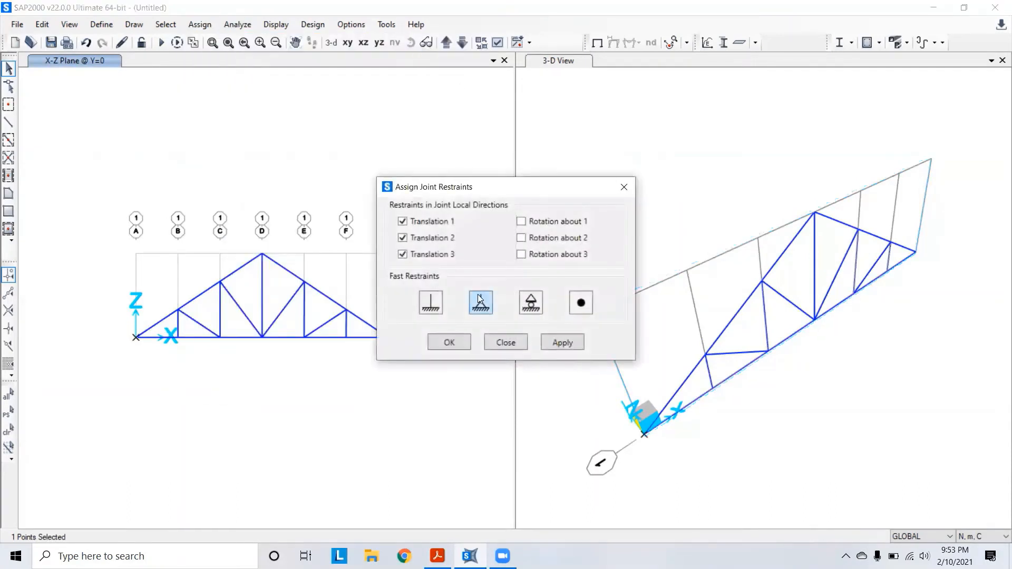
click(553, 341)
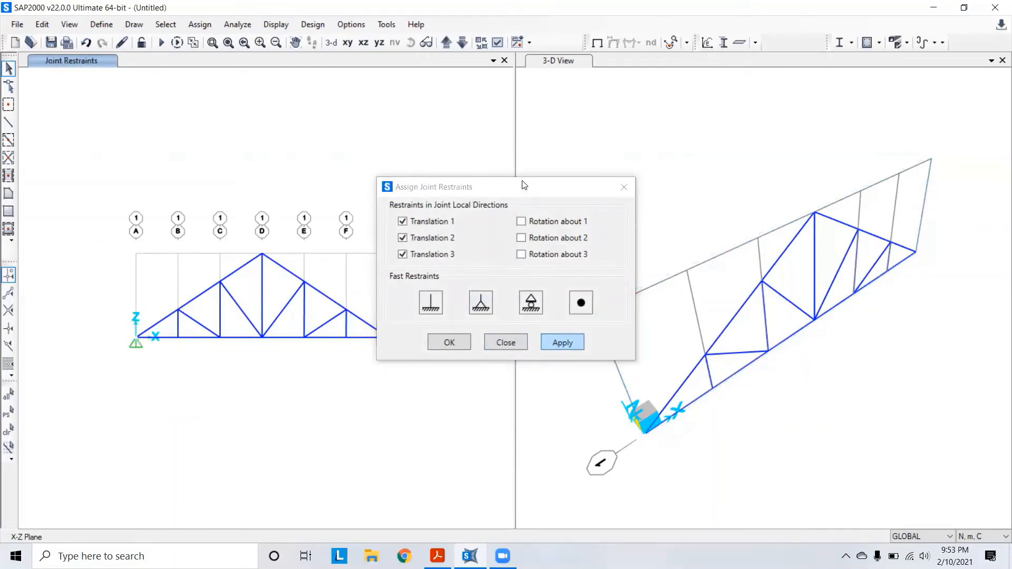
Assign a roller restraint, with only translation 3 fixed, to the truss support joint at grid G.
drag(524, 185, 625, 133)
click(388, 337)
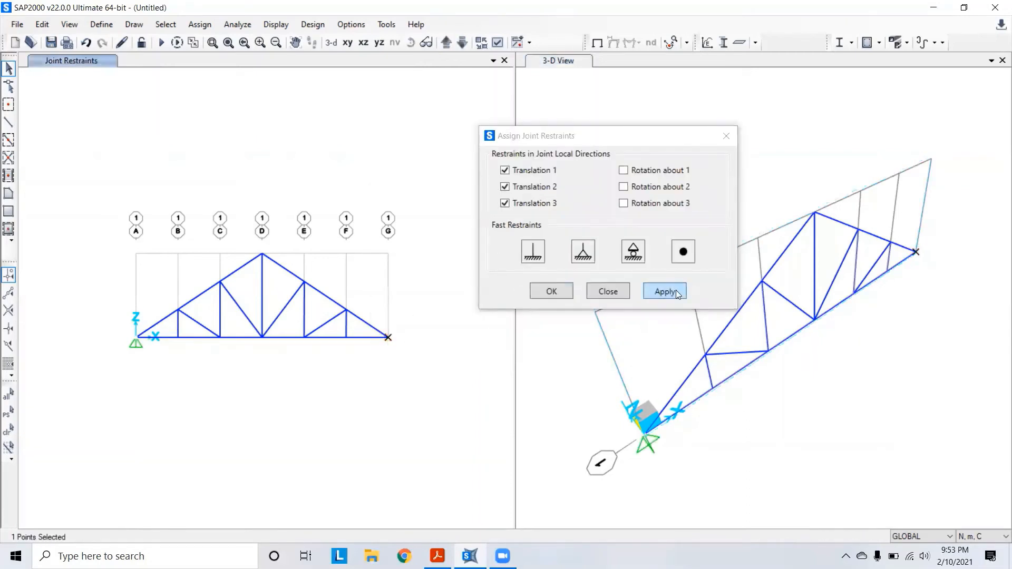
click(638, 252)
click(665, 296)
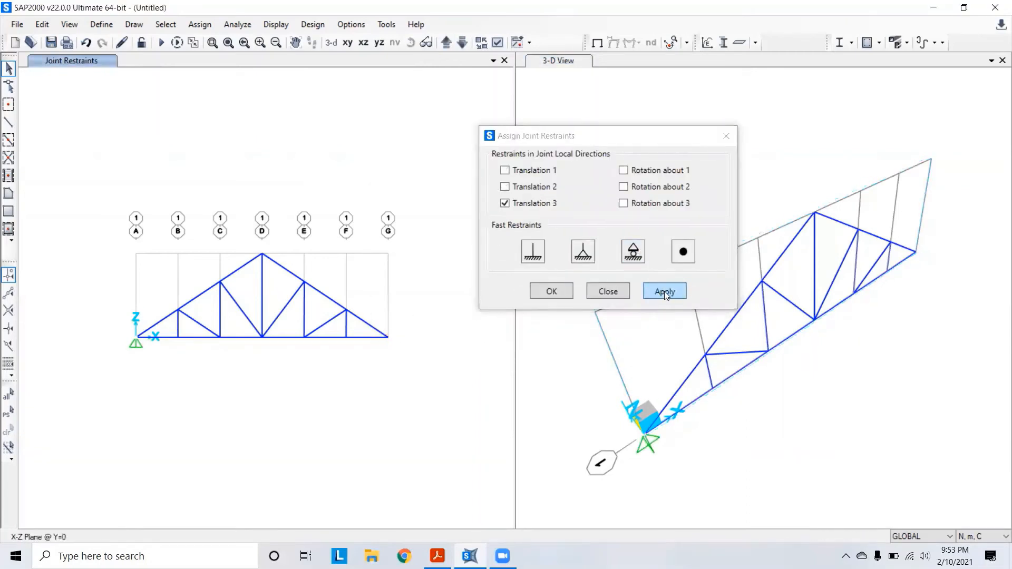
click(562, 297)
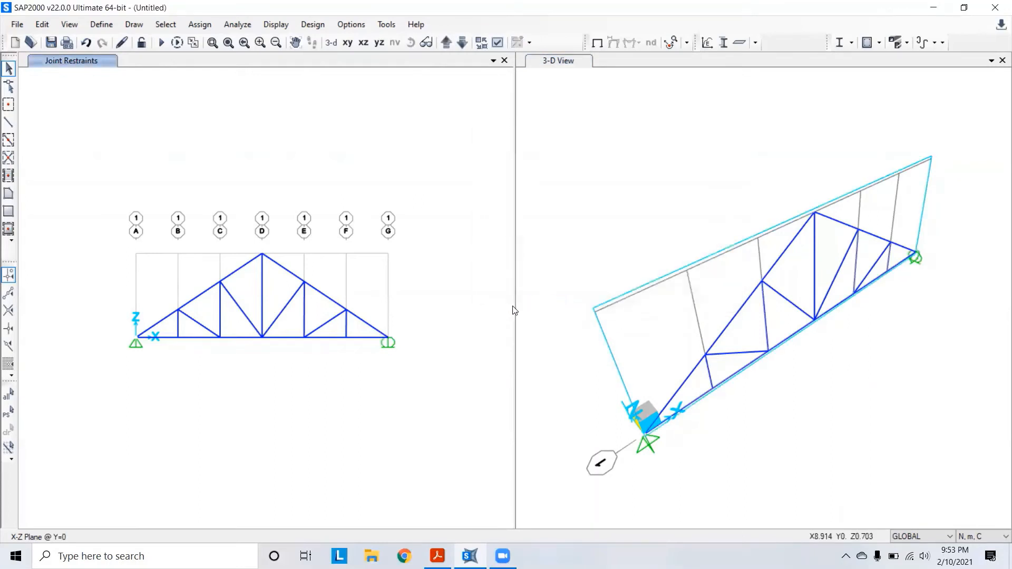
Set the 3-D view's display type to Extrude, after applying Standard first, so the frame sections are rendered.
click(614, 185)
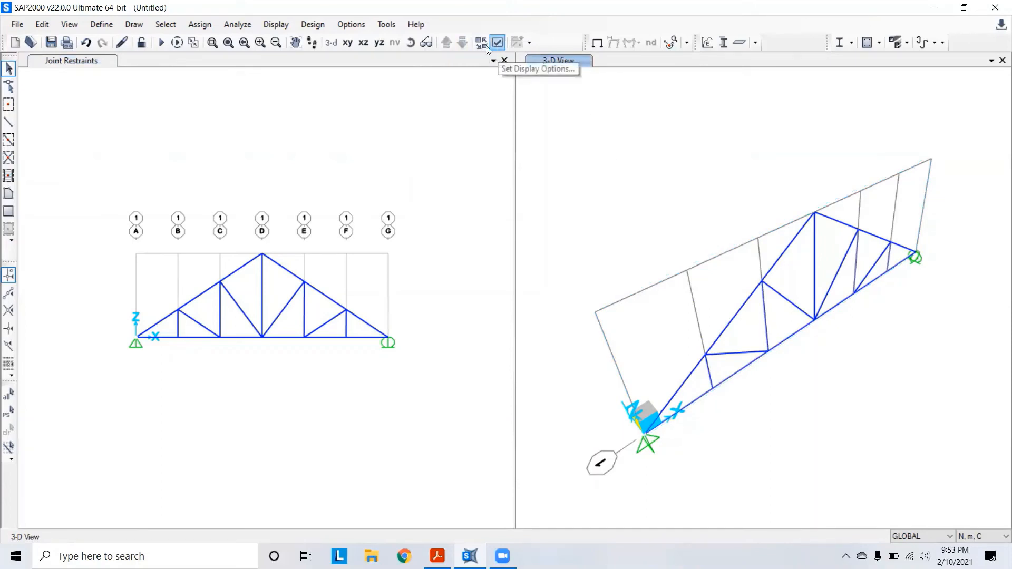
click(75, 24)
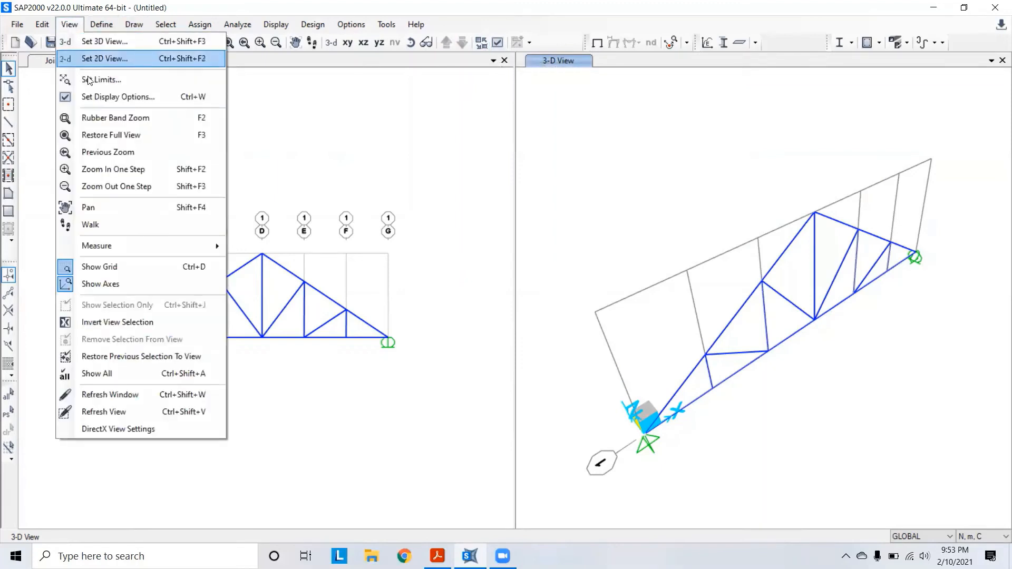
click(495, 44)
click(495, 43)
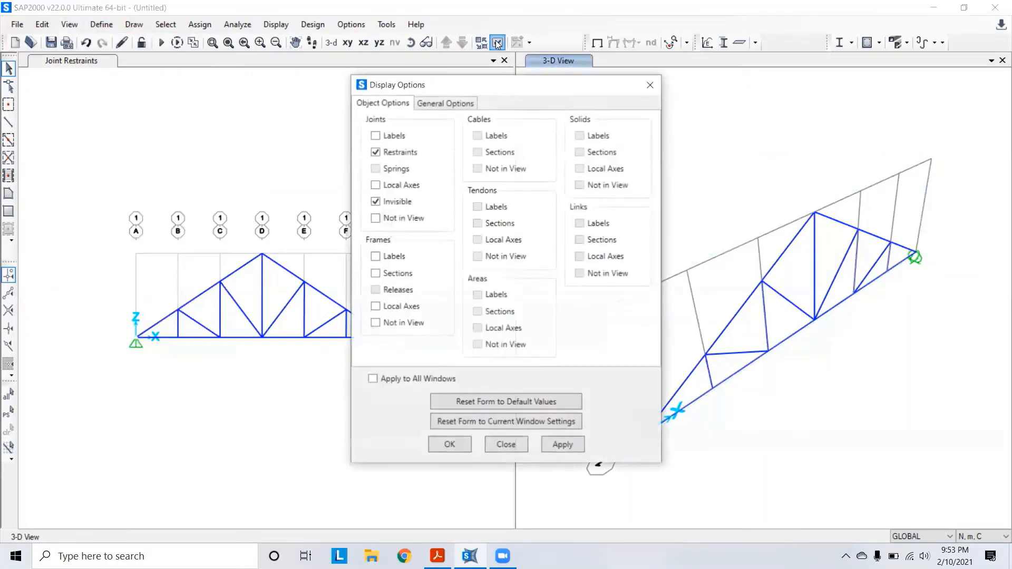
click(454, 103)
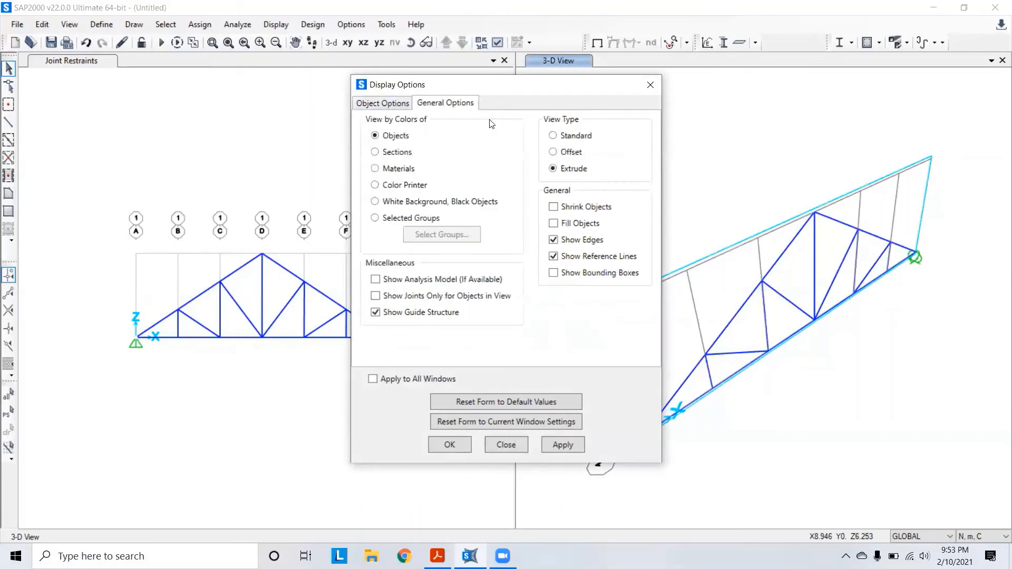
click(553, 135)
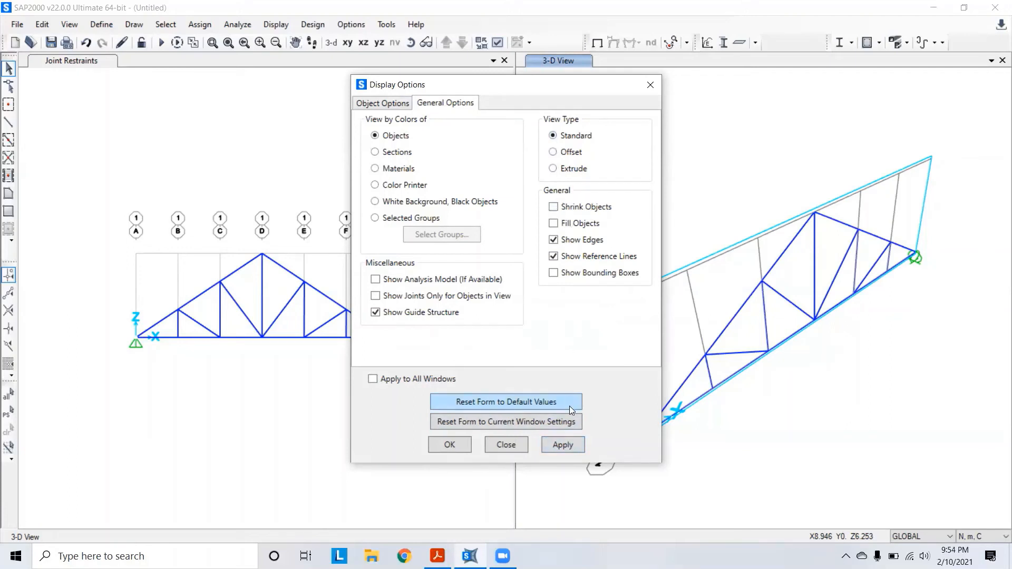
click(559, 446)
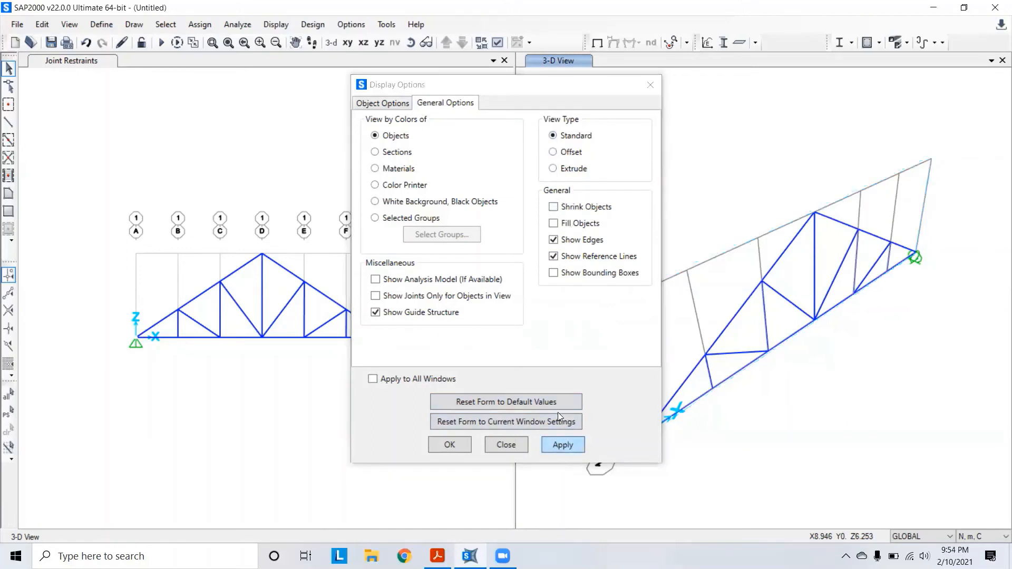
click(553, 170)
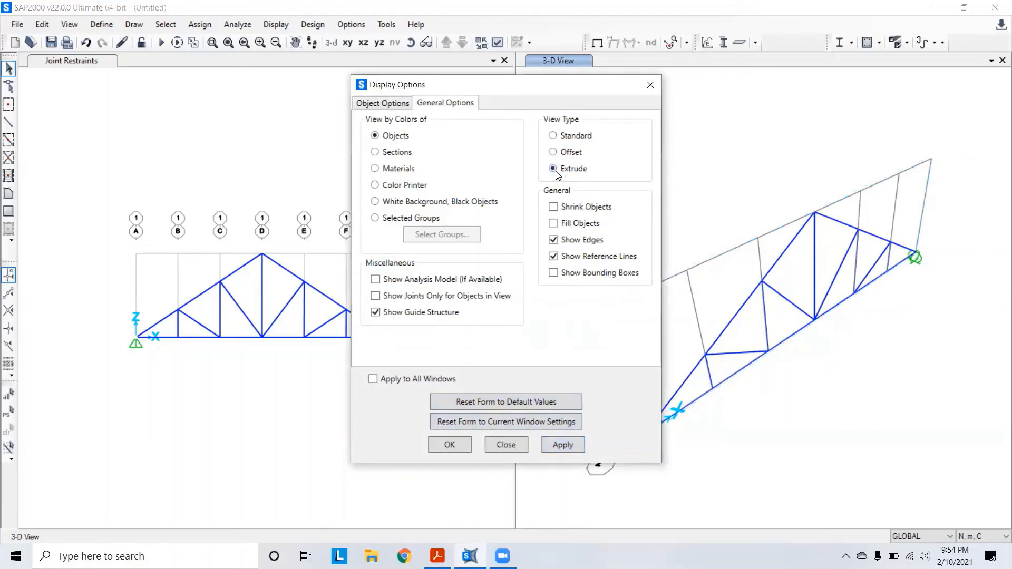
click(574, 445)
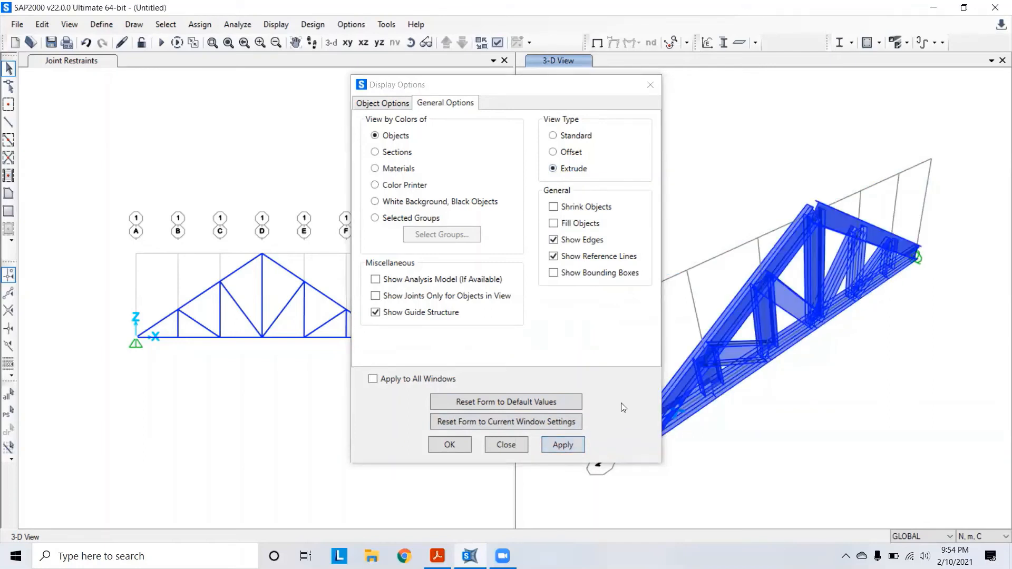
Close the display options and examine the extruded truss members and their connections in the 3-D view.
click(570, 95)
drag(570, 98, 364, 103)
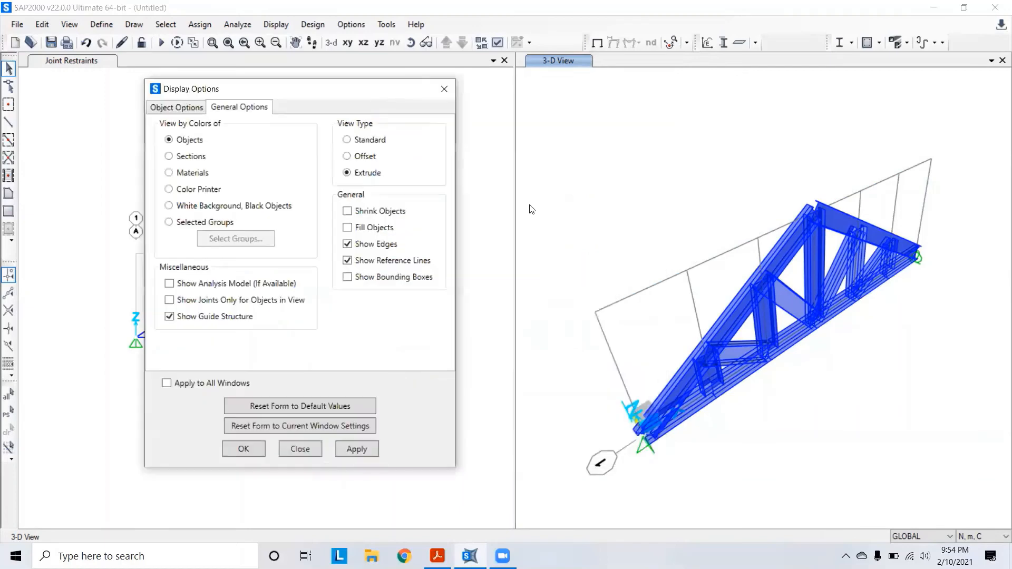
scroll(735, 303, up, 3)
scroll(735, 302, down, 5)
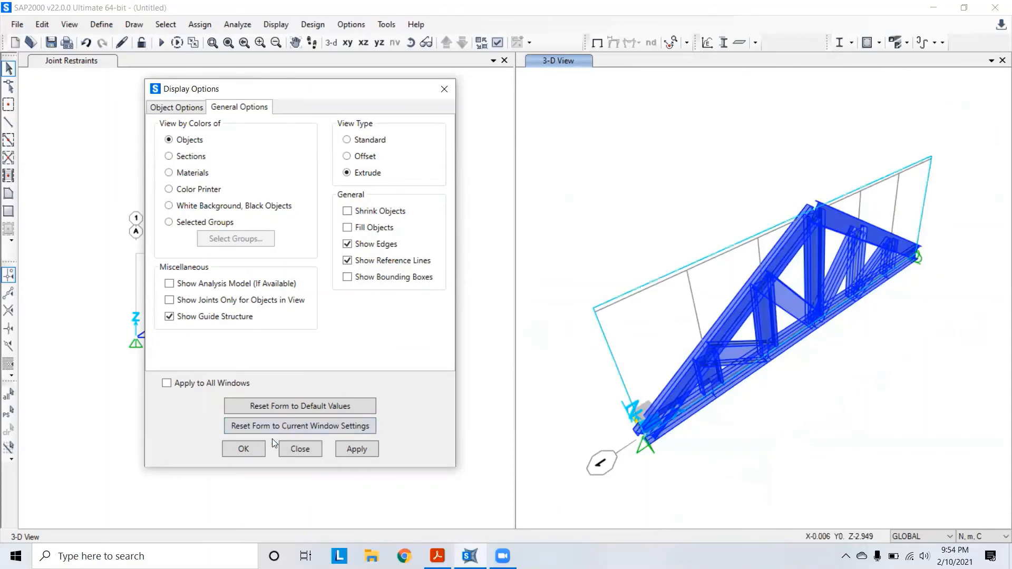
click(295, 446)
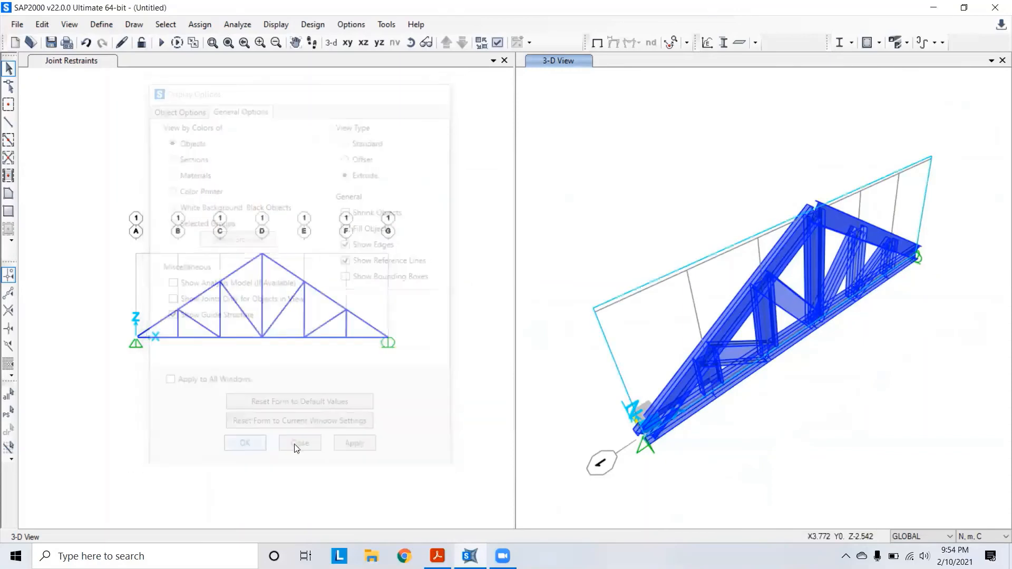
scroll(802, 341, up, 4)
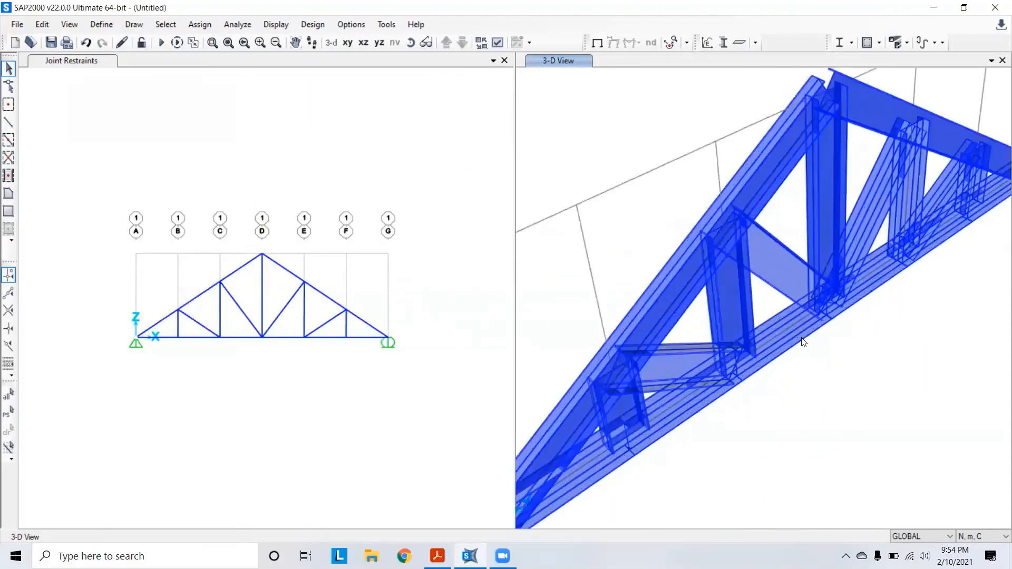
scroll(803, 342, down, 5)
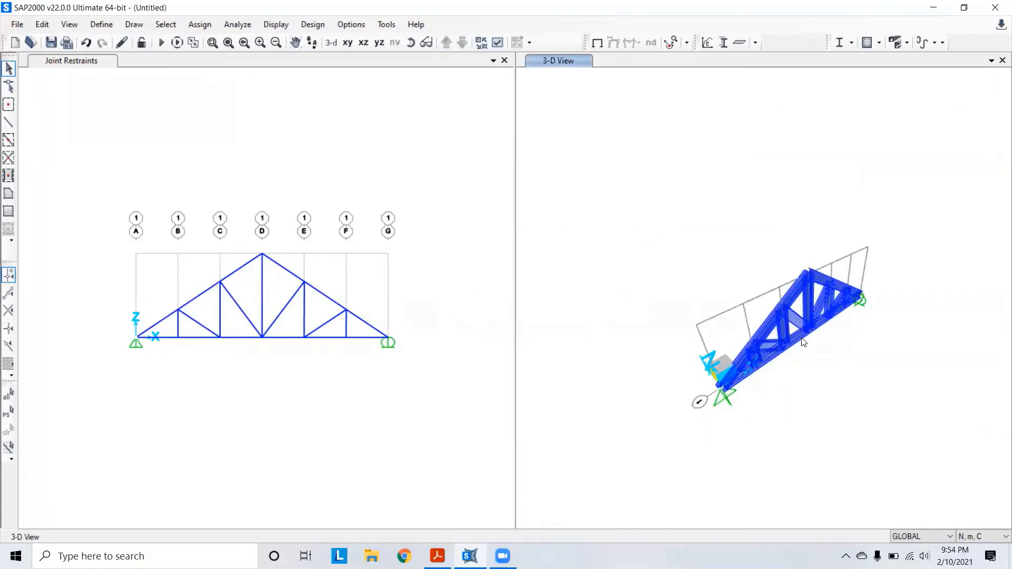
scroll(803, 342, up, 4)
scroll(803, 341, down, 3)
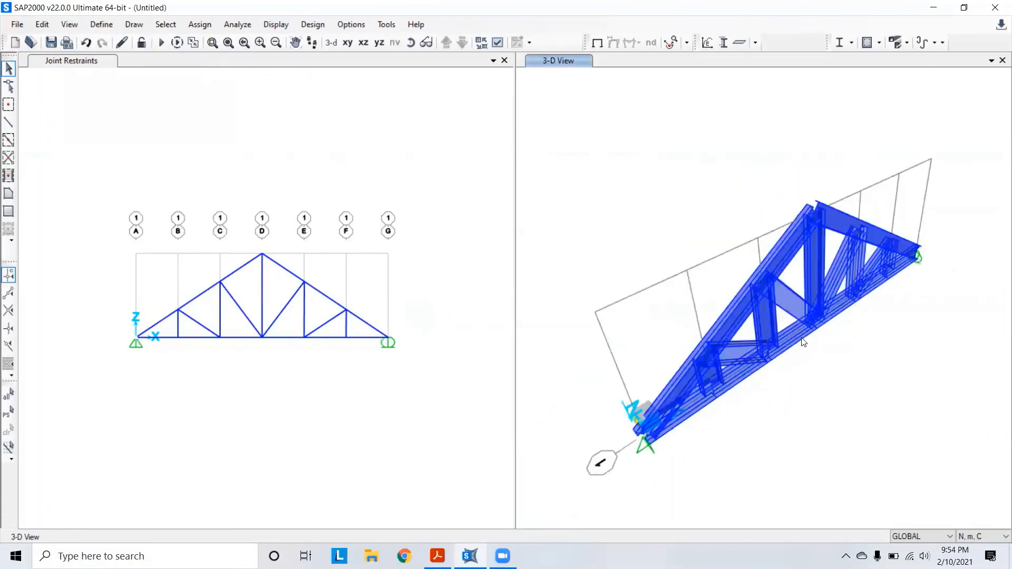